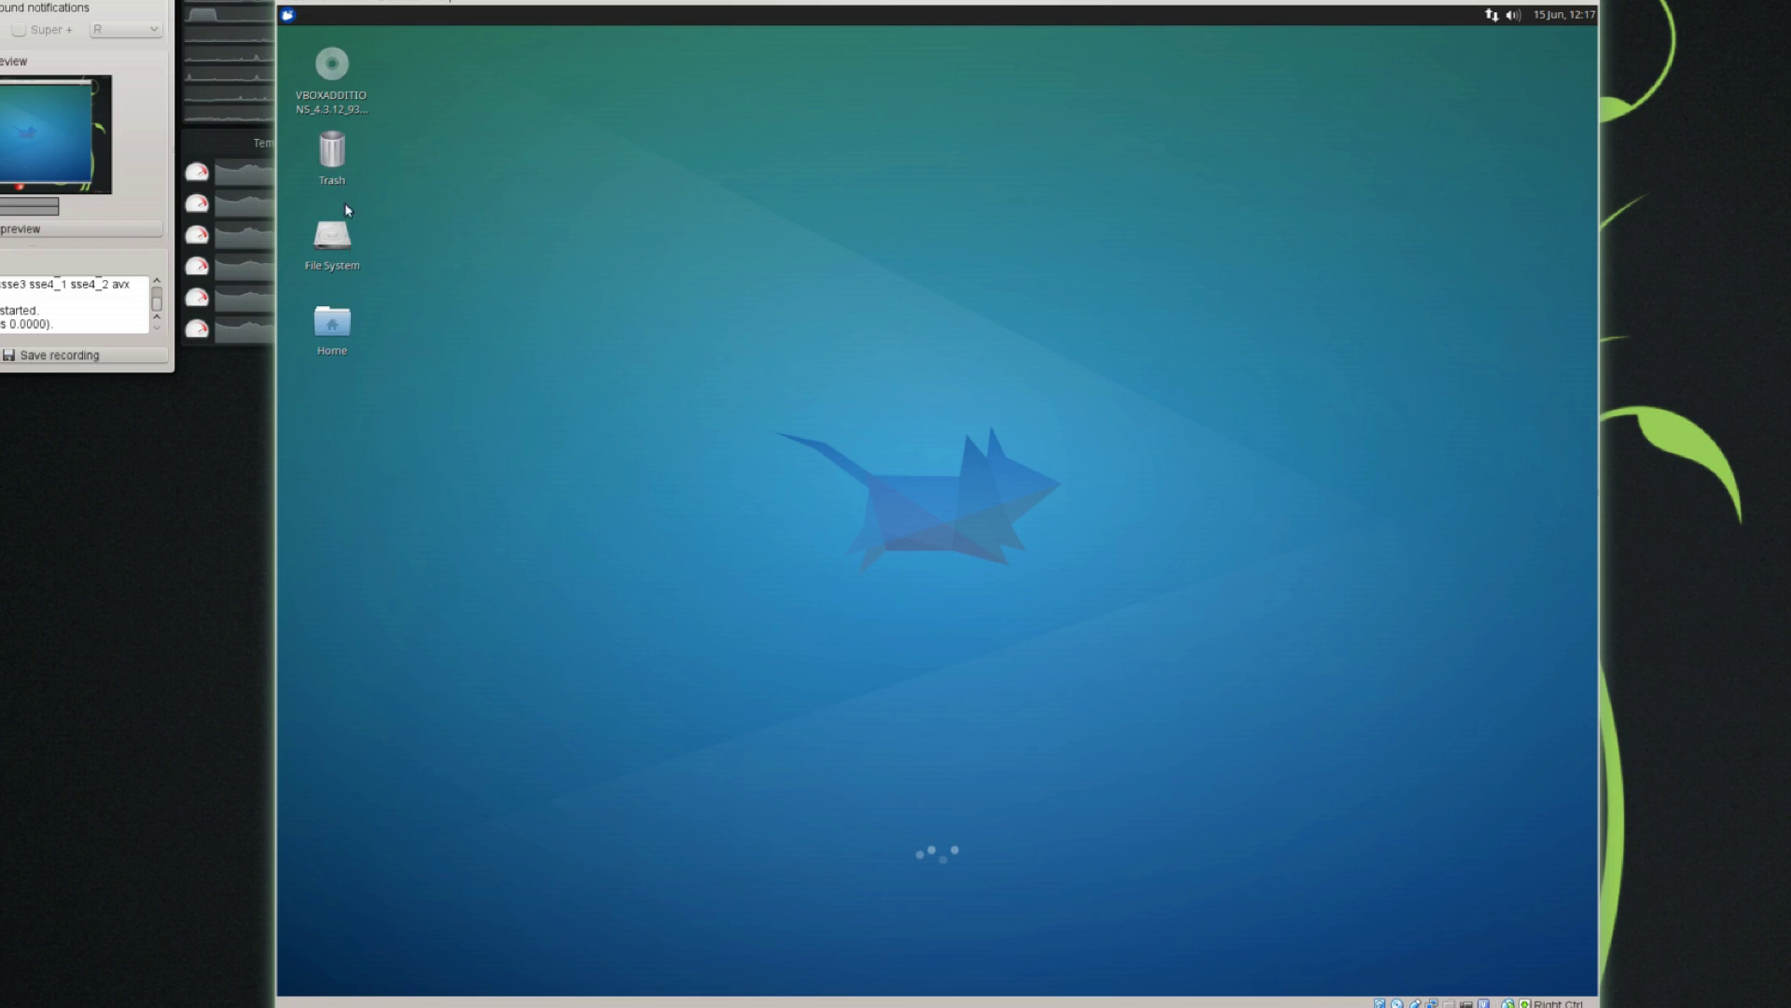
Step: Look over the clock's June 2014 calendar, highlighting the 16th, 17th and 18th and returning to the 15th, and dismiss it
{"action": "left_click", "coordinate": [1564, 16]}
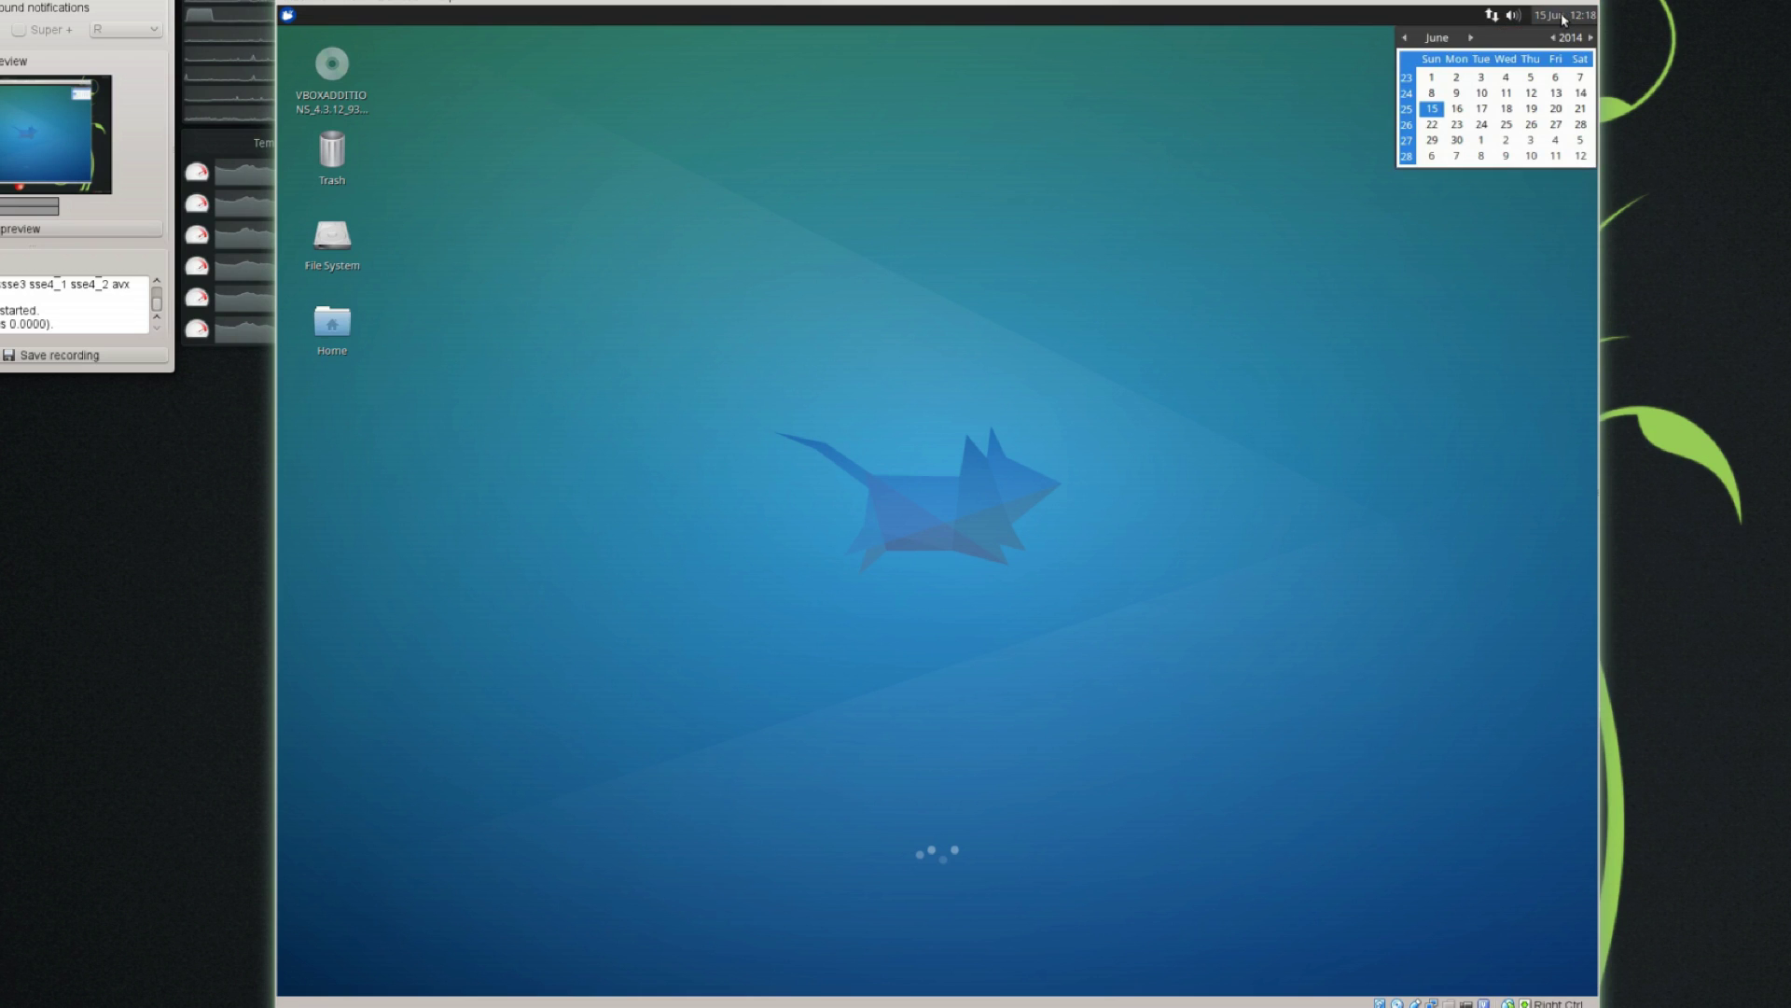
{"action": "left_click", "coordinate": [1564, 17]}
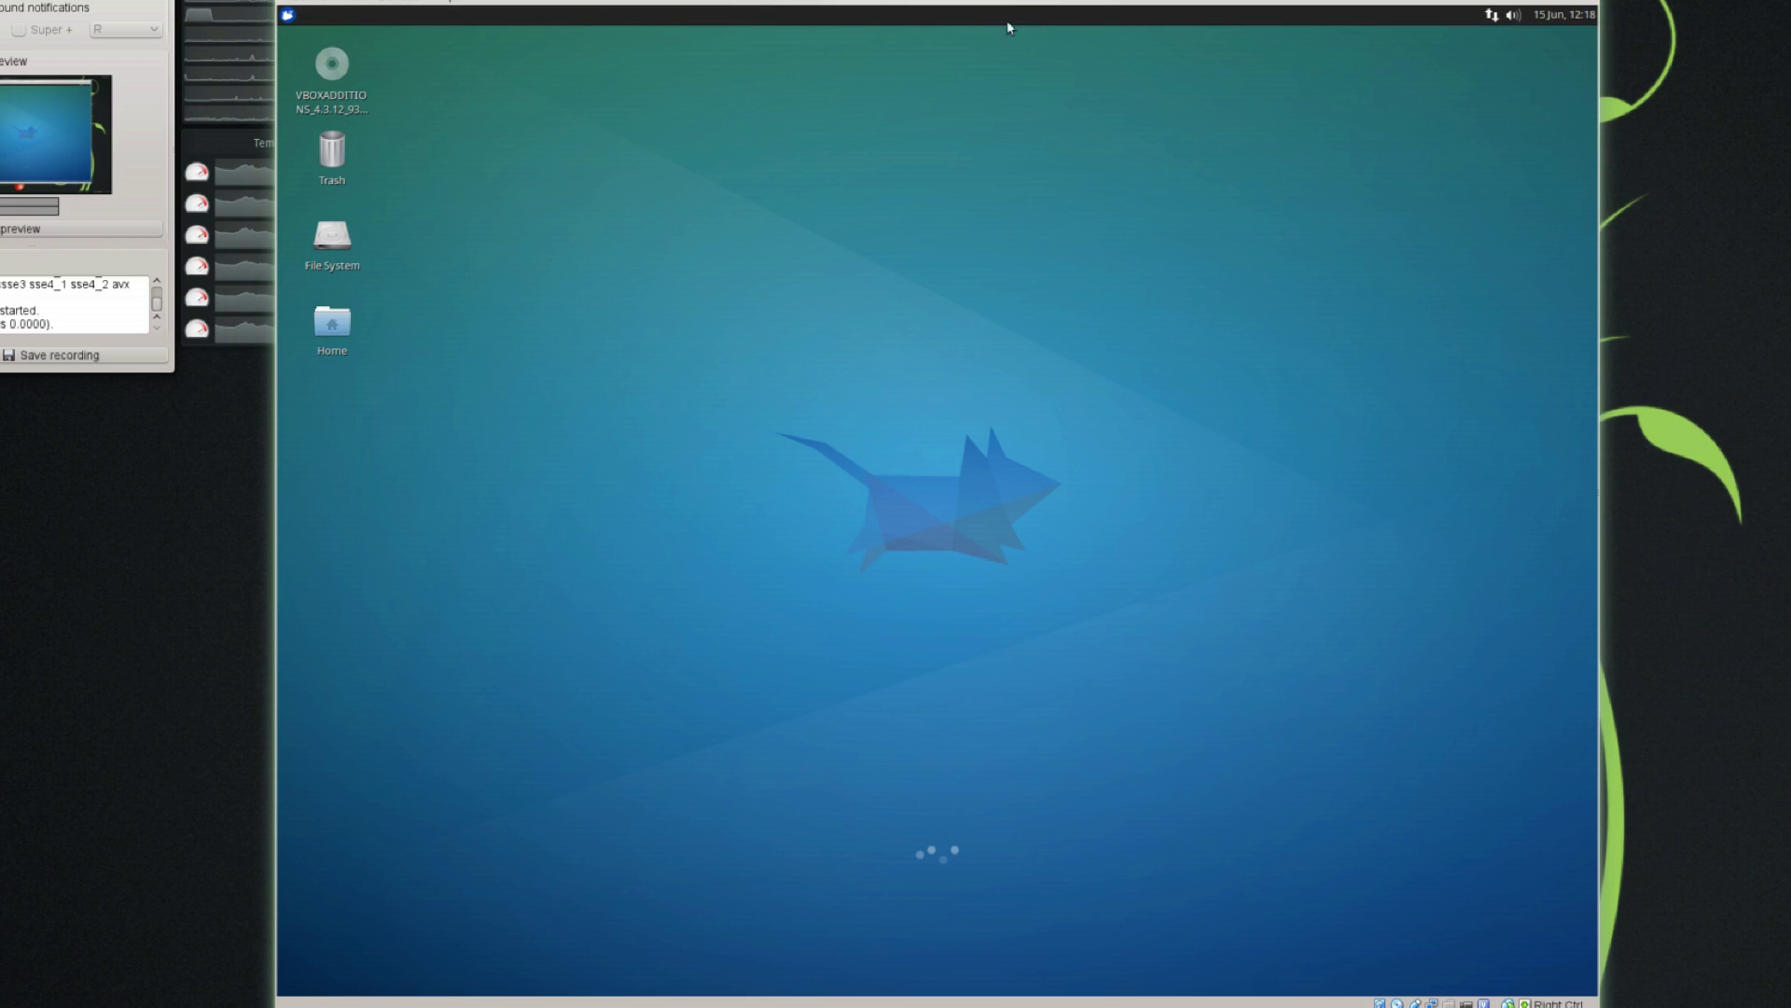
{"action": "right_click", "coordinate": [738, 11]}
{"action": "left_click", "coordinate": [1563, 15]}
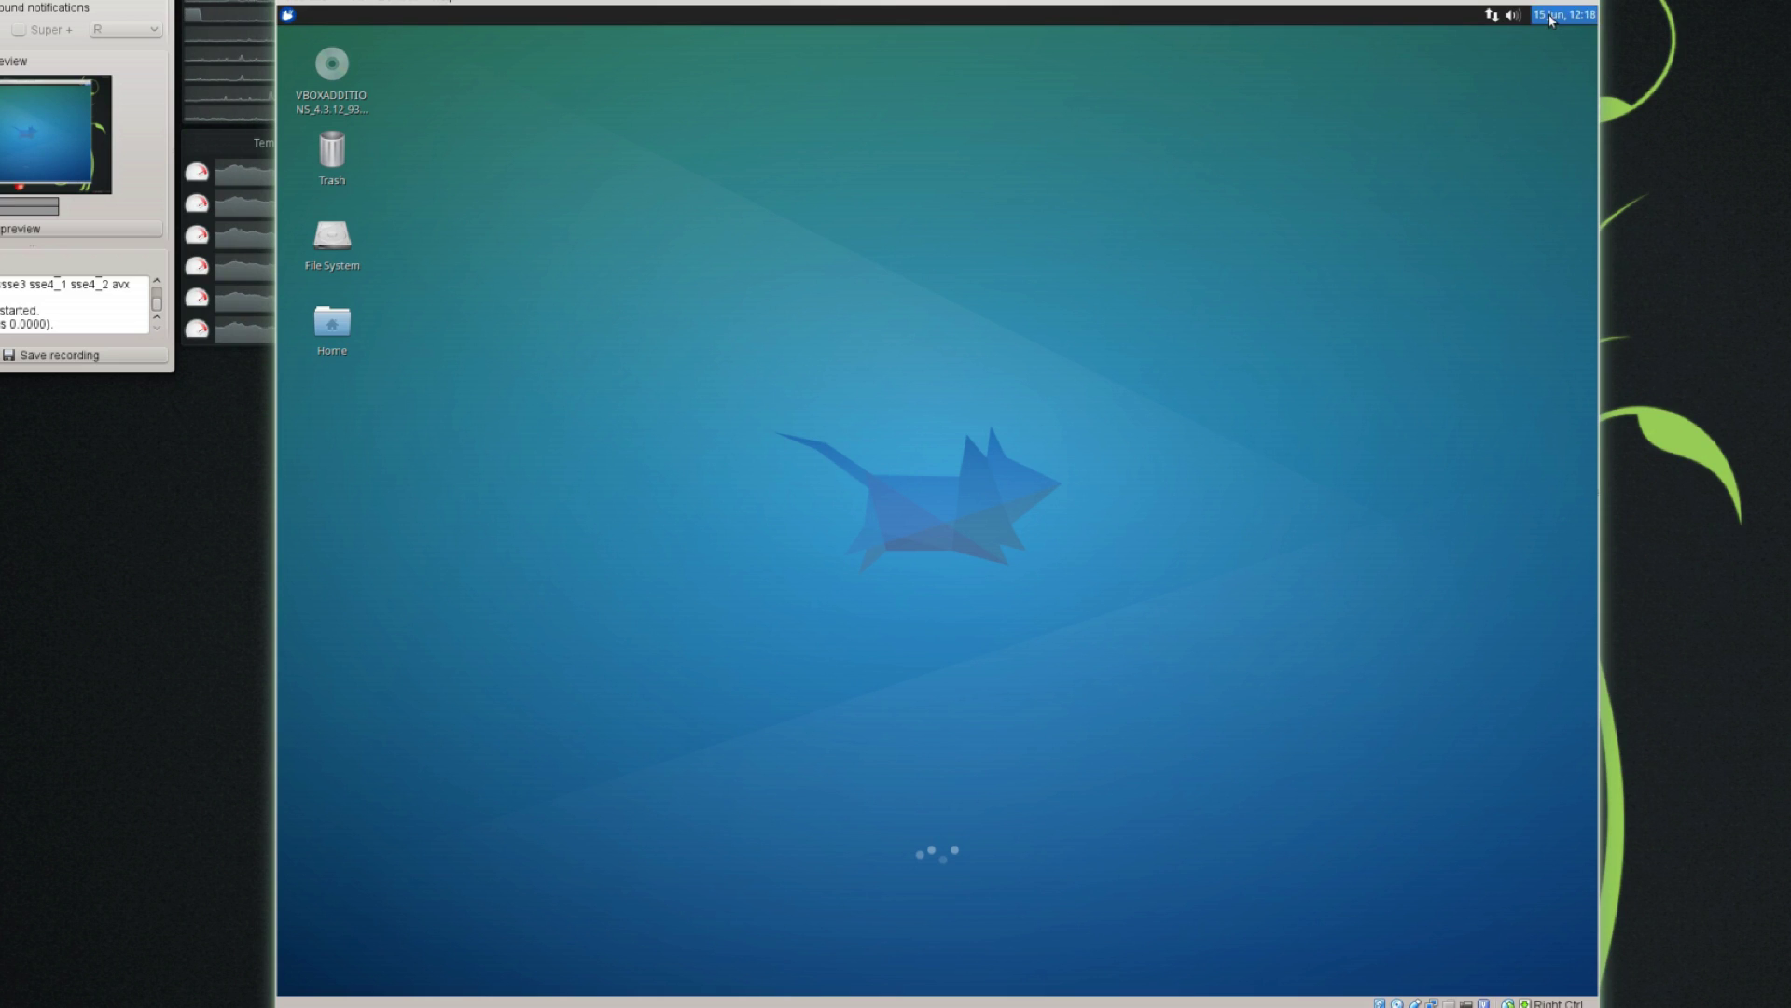
{"action": "left_click", "coordinate": [1563, 14]}
{"action": "left_click", "coordinate": [1457, 111]}
{"action": "left_click", "coordinate": [1486, 112]}
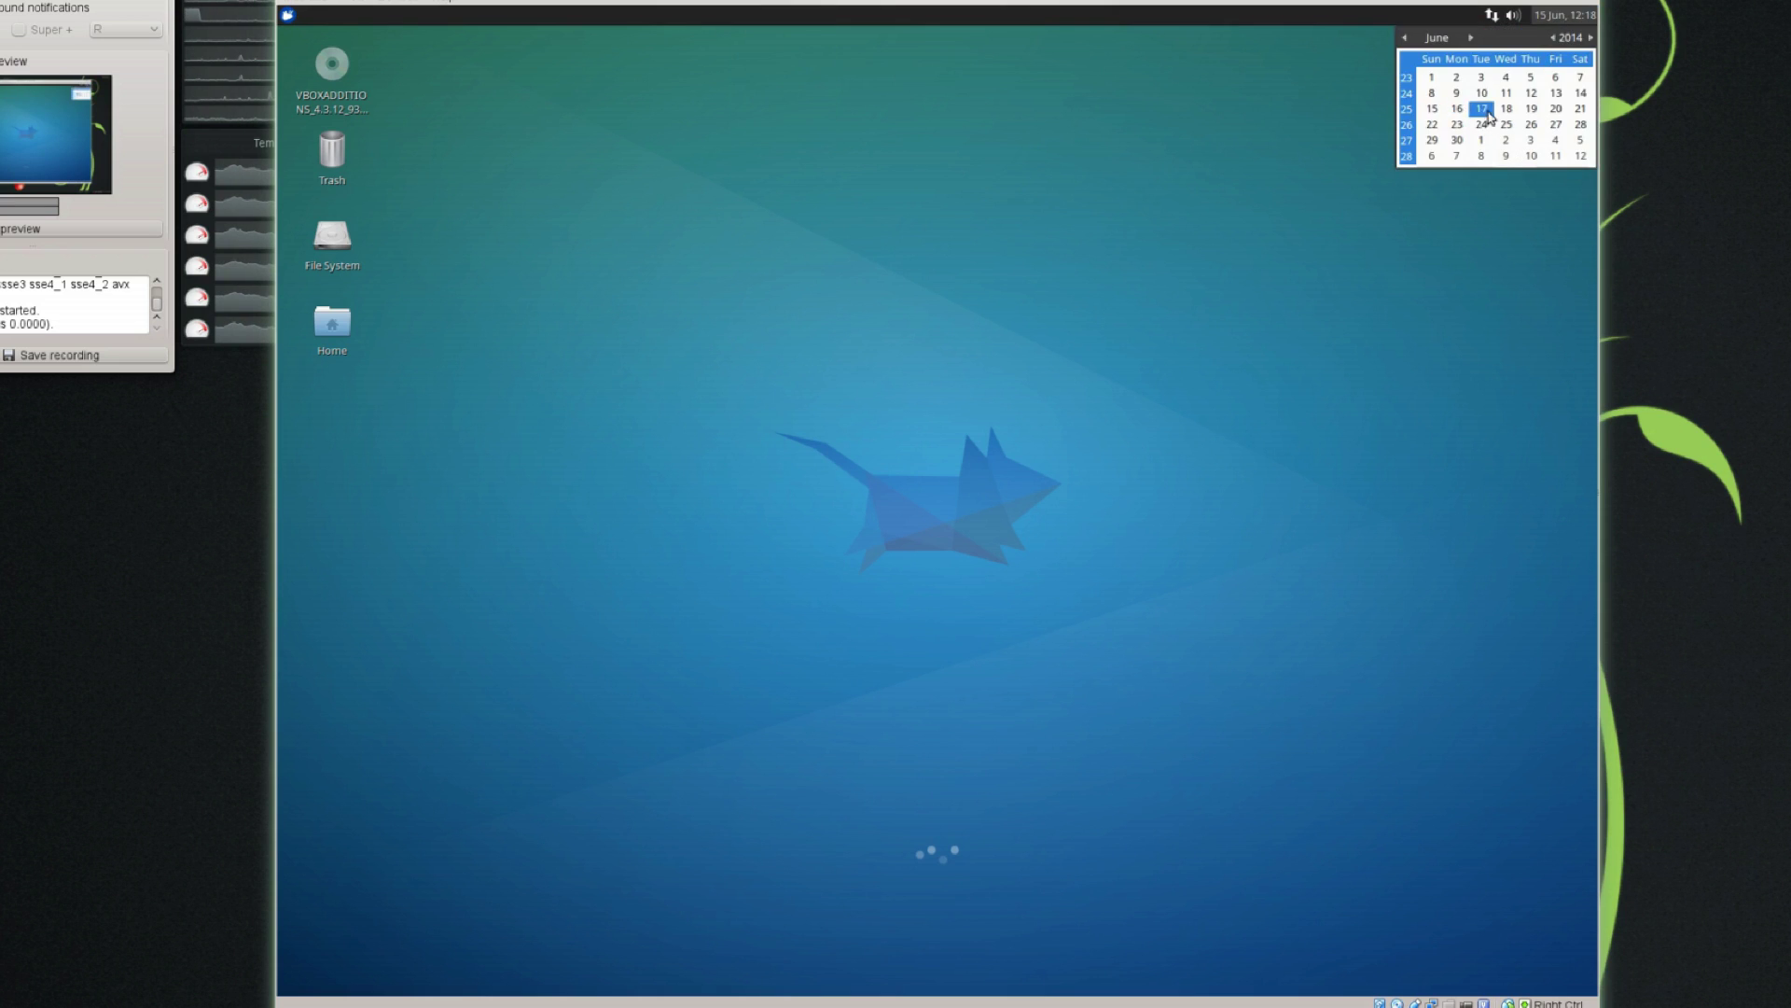
{"action": "left_click", "coordinate": [1503, 112]}
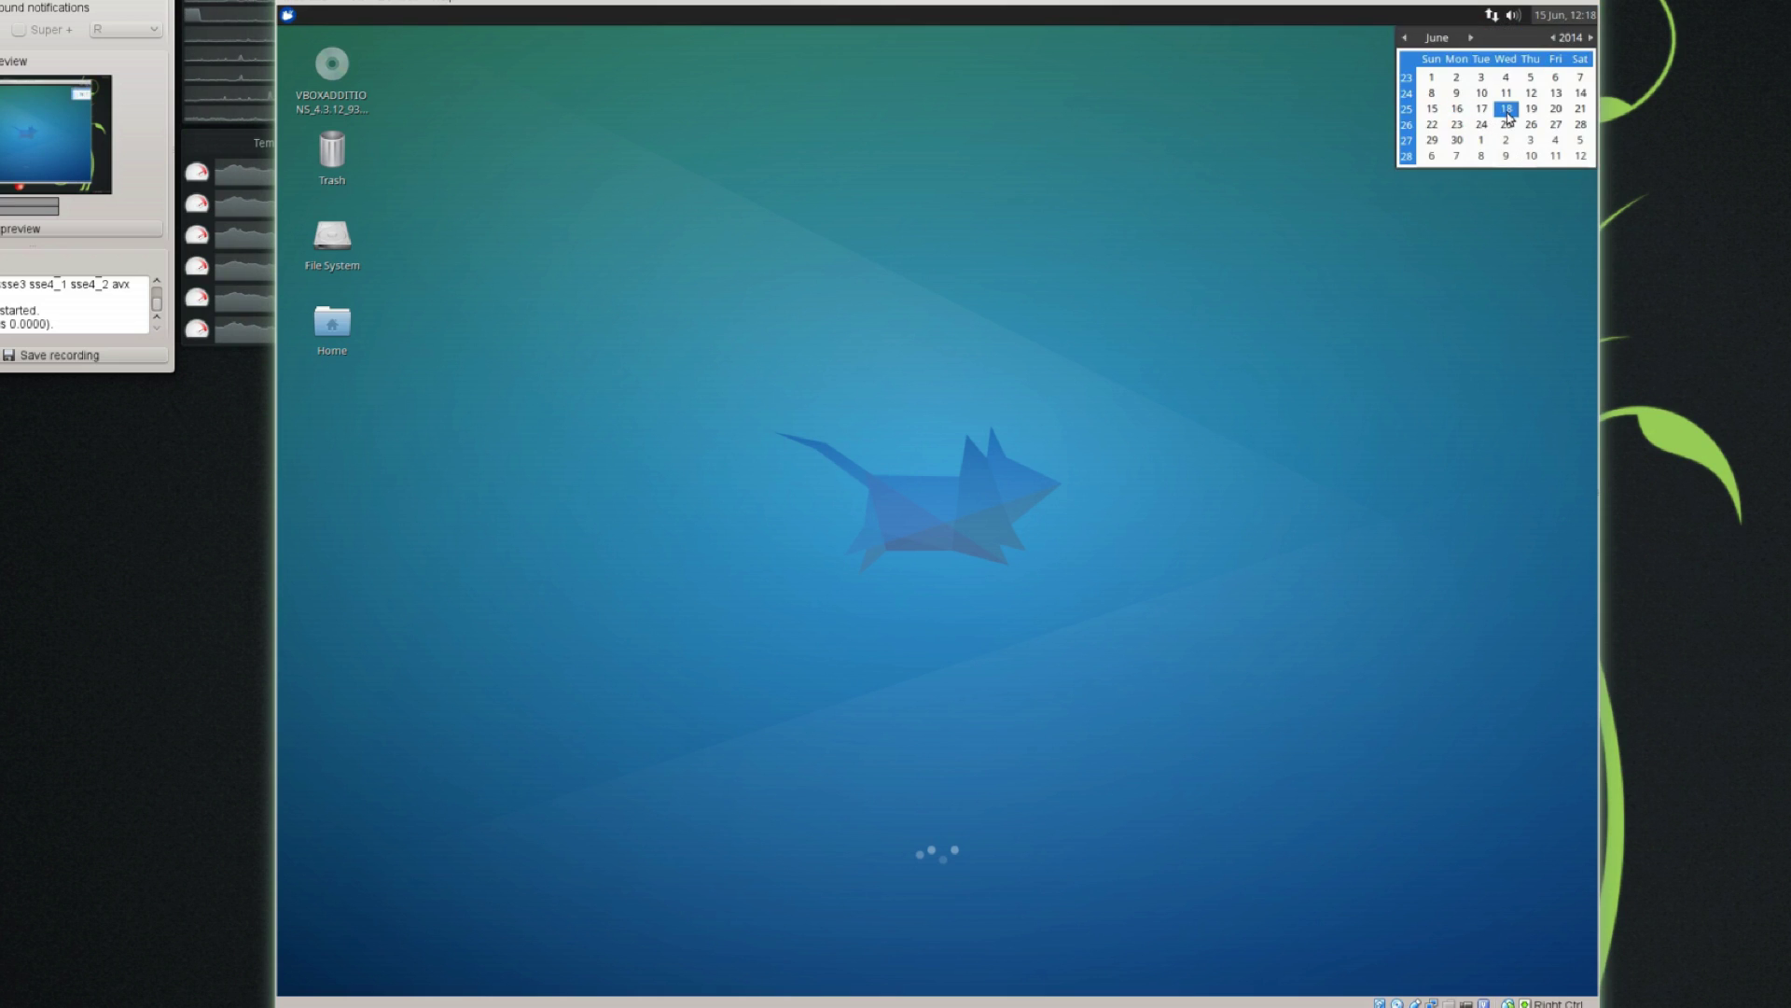
{"action": "left_click", "coordinate": [1434, 110]}
{"action": "left_click", "coordinate": [1462, 329]}
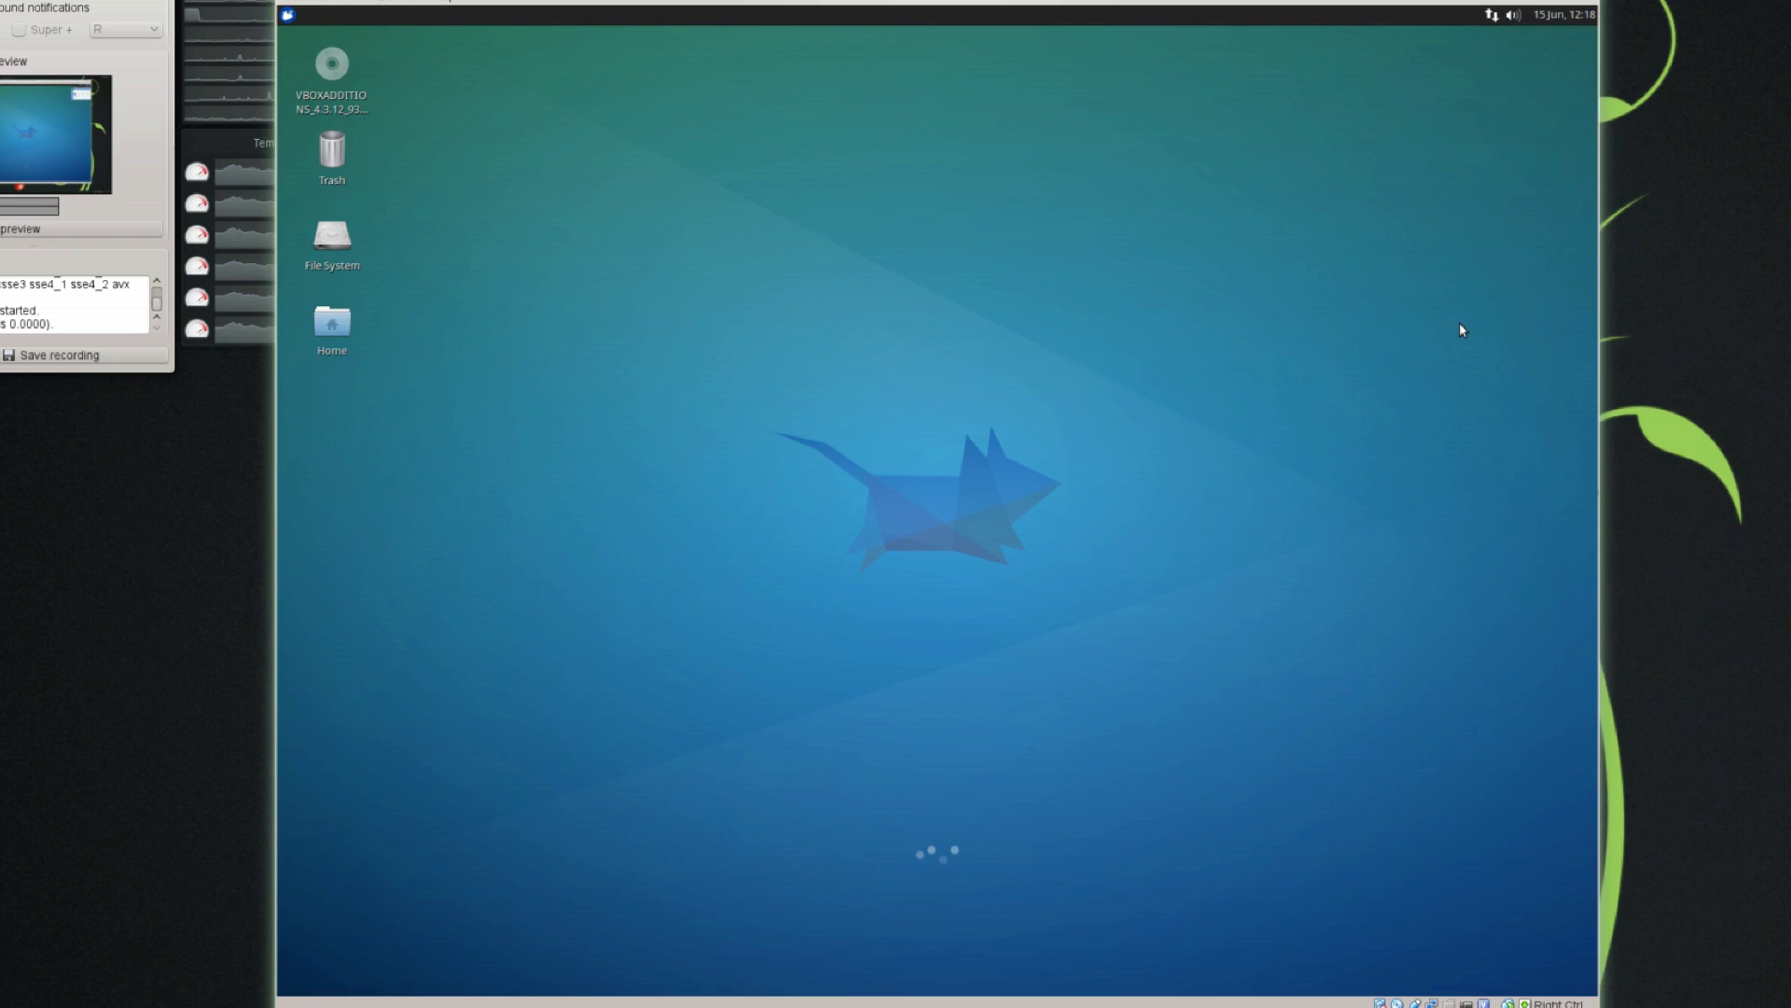
Step: Raise the system output volume slightly to about 34% with the sound indicator's slider
{"action": "left_click", "coordinate": [1514, 16]}
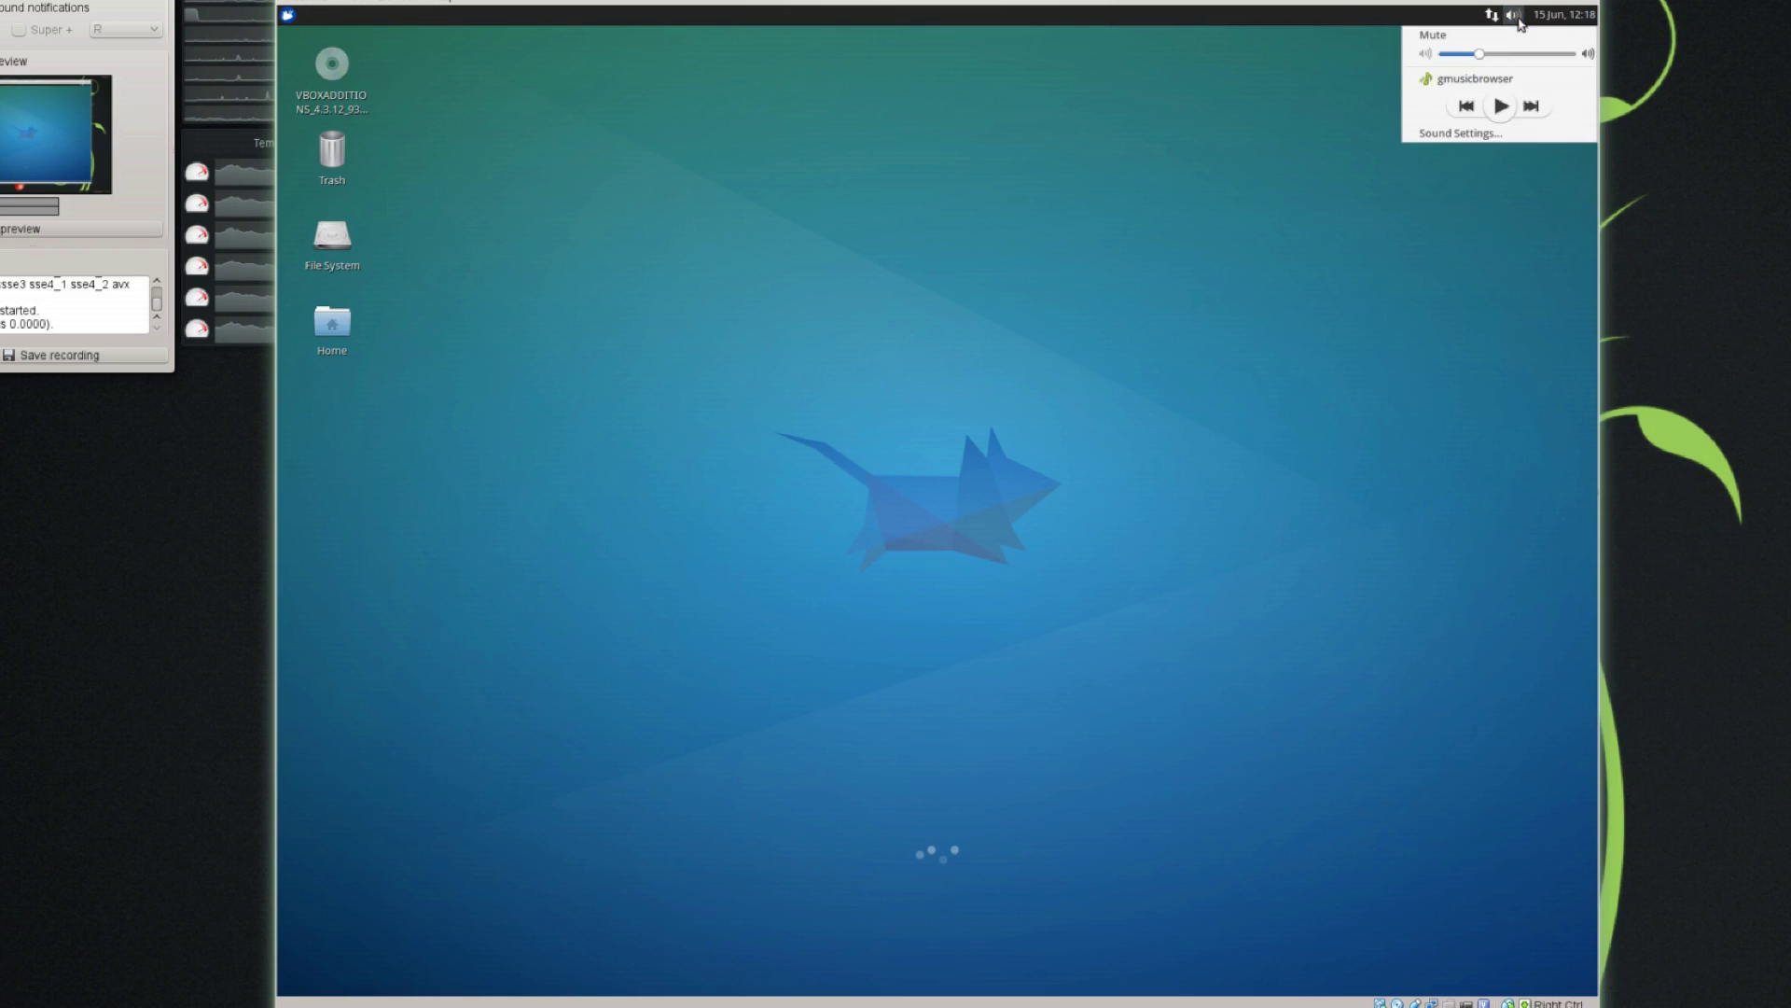
{"action": "left_click_drag", "start_coordinate": [1477, 58], "coordinate": [1490, 54]}
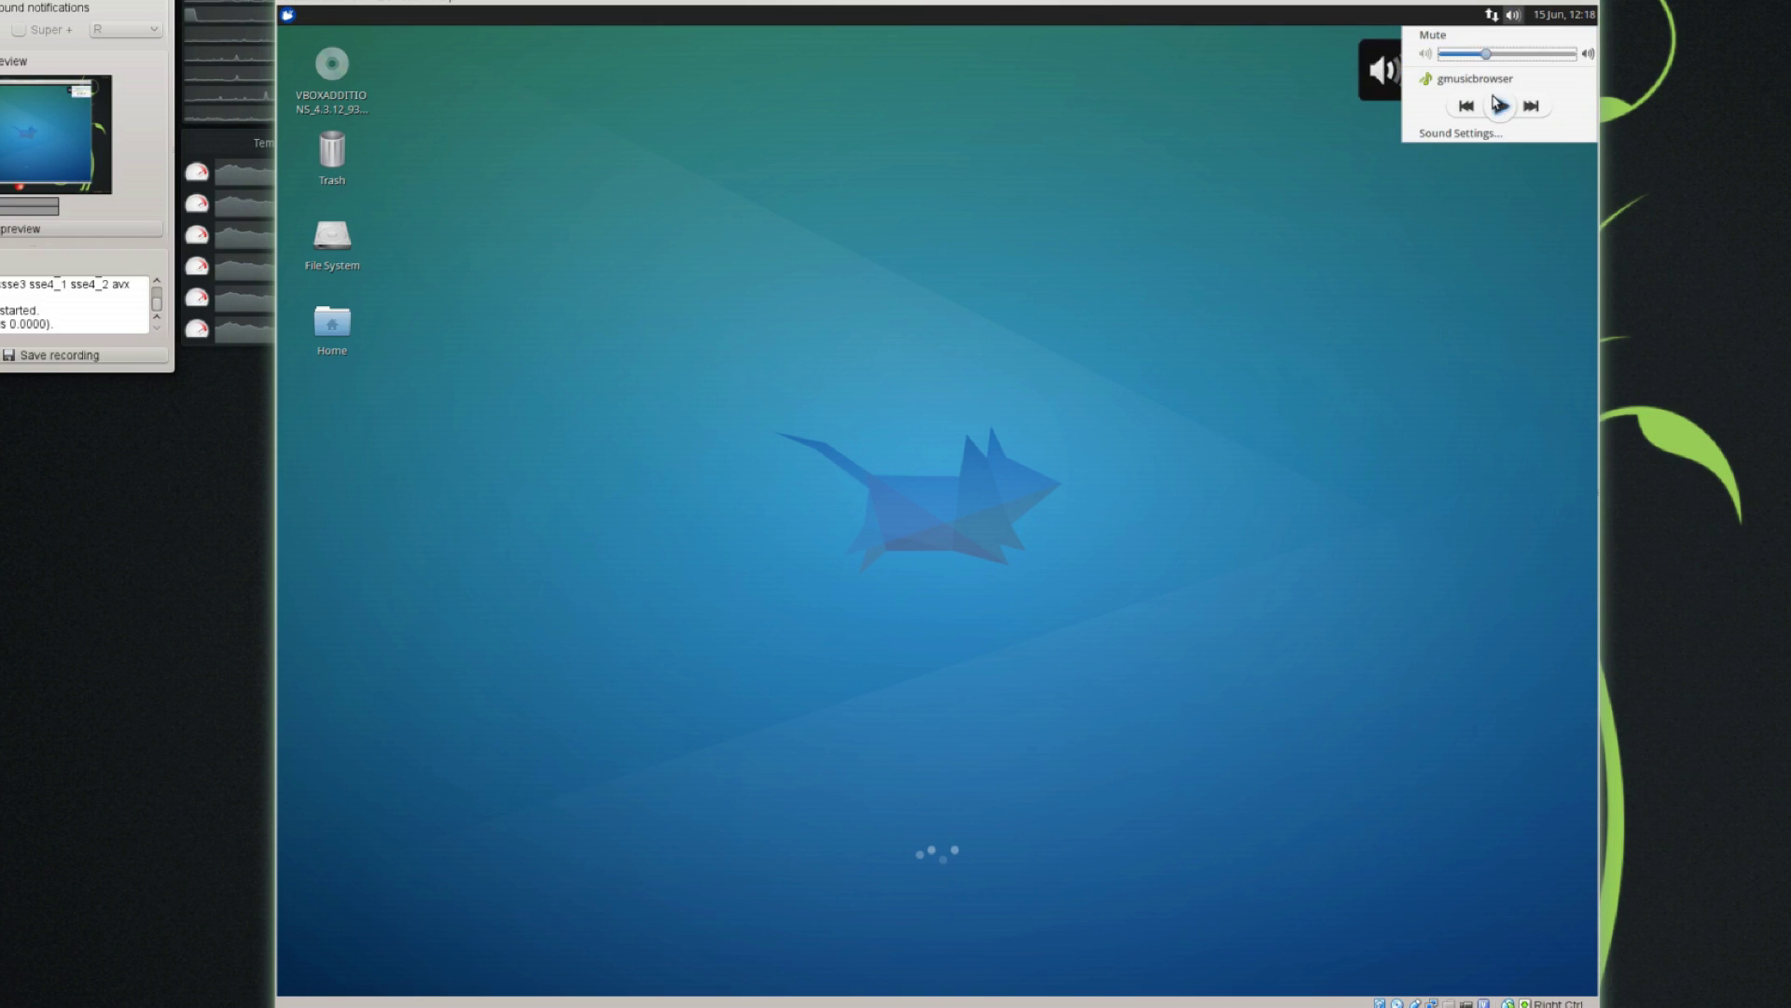
{"action": "left_click", "coordinate": [1438, 198]}
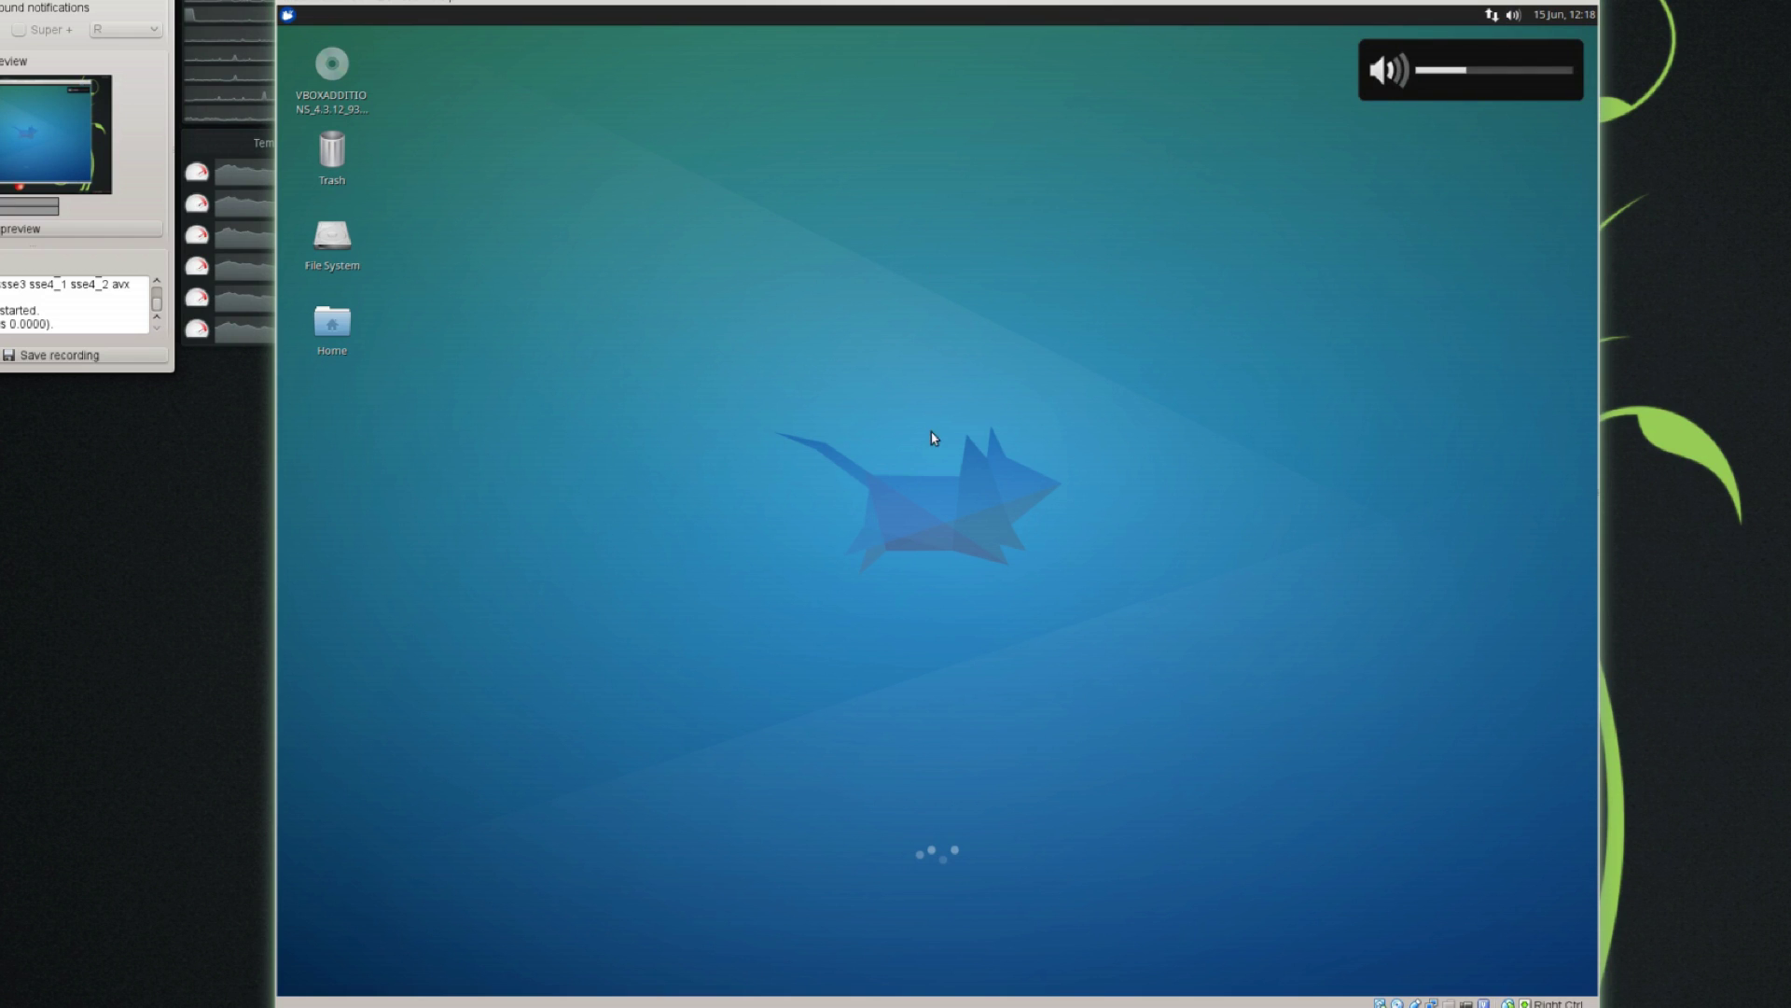
Step: Check gmusicbrowser's playback controls in the sound indicator and close the music player window
{"action": "left_click", "coordinate": [1523, 18]}
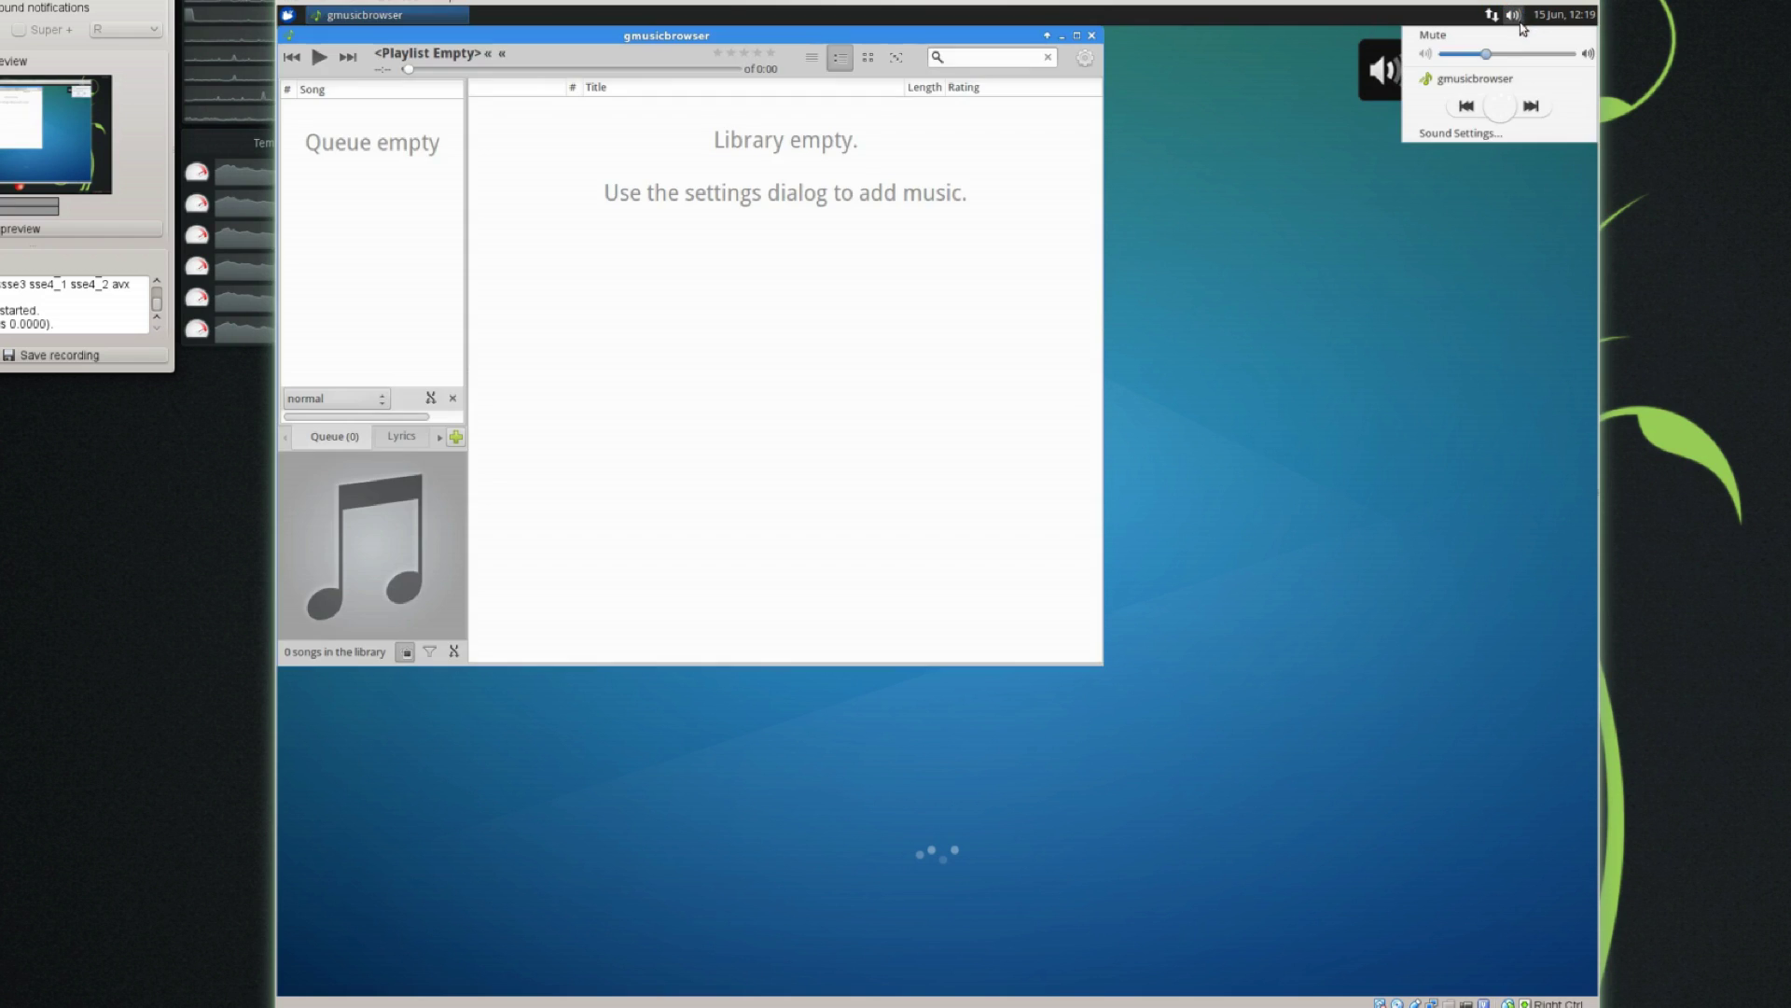
{"action": "left_click", "coordinate": [1310, 54]}
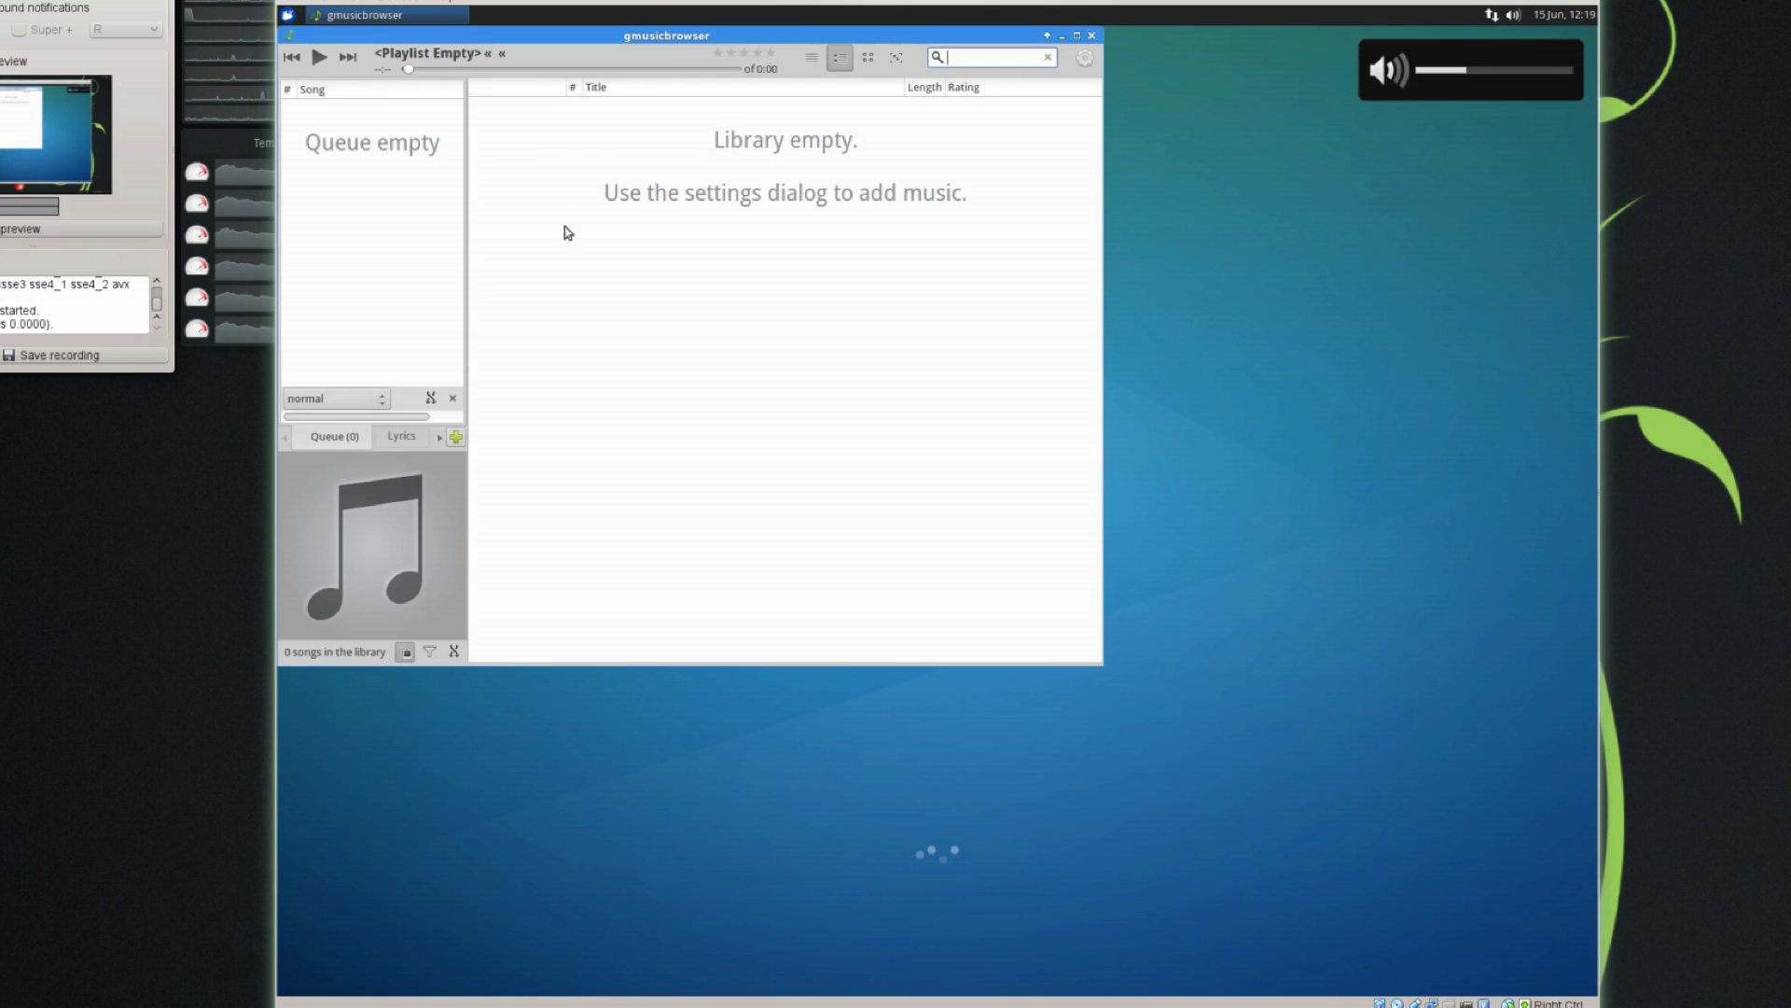
{"action": "left_click", "coordinate": [1092, 35]}
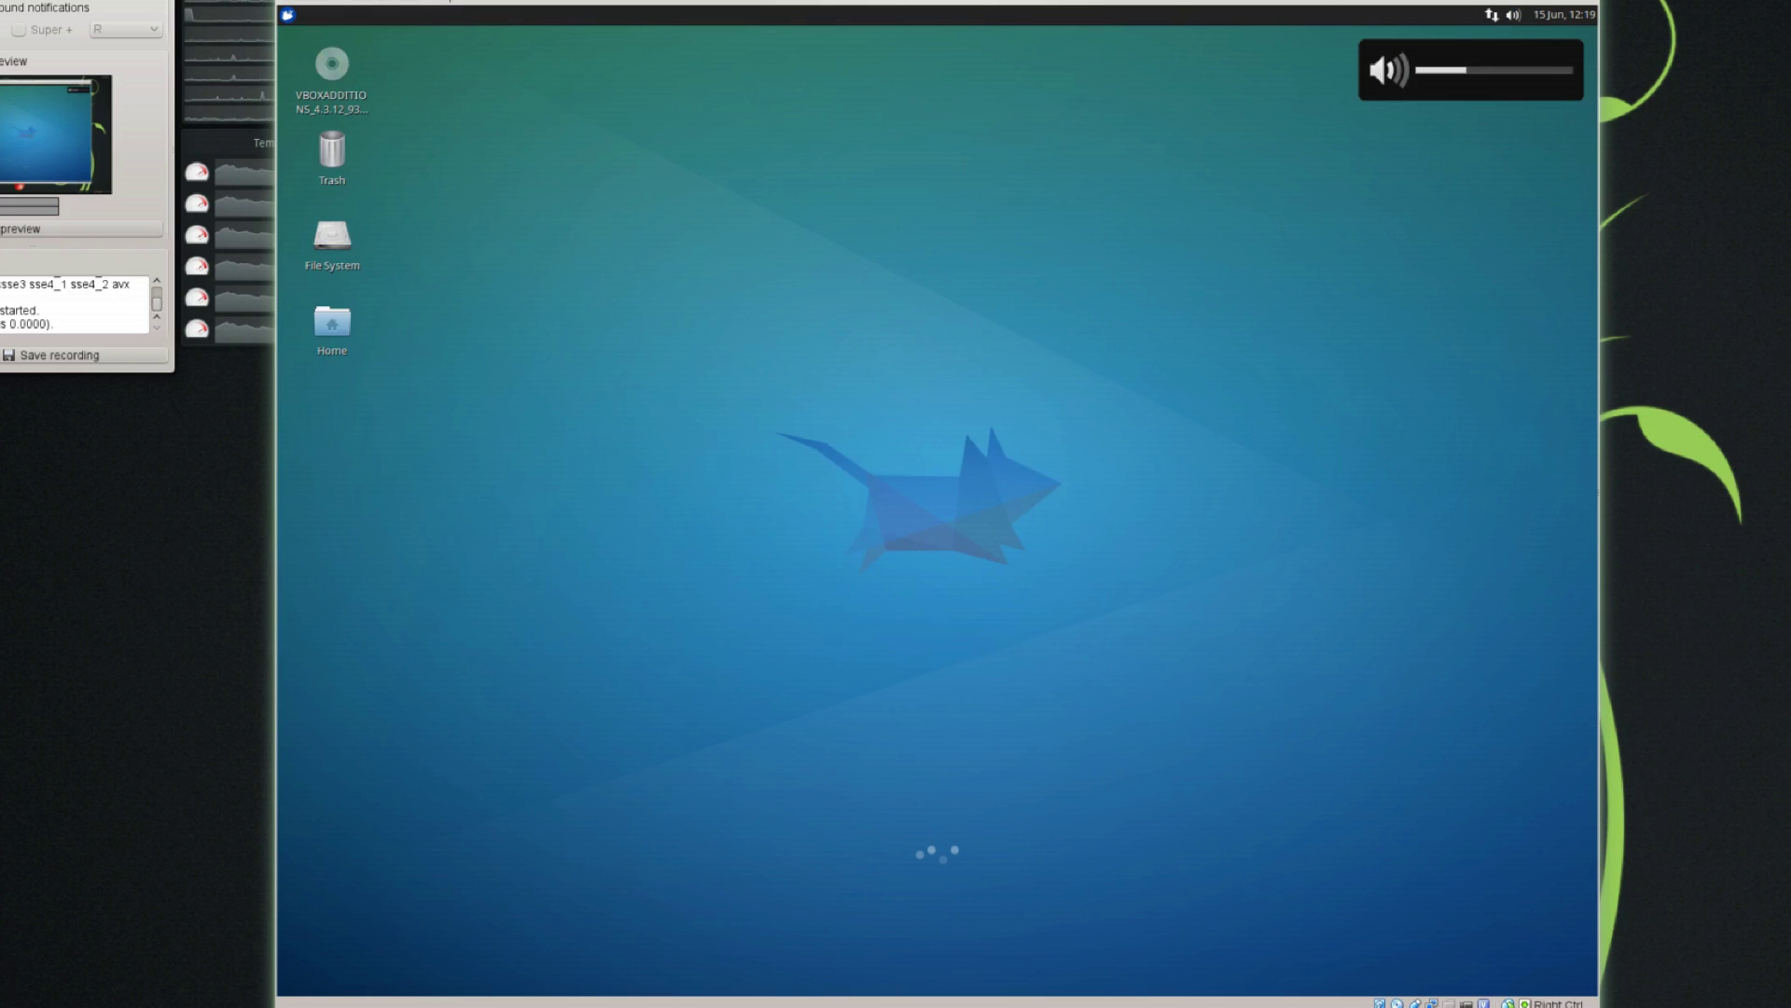
Step: Open the sound settings and review the output devices and input devices in Volume Control
{"action": "left_click", "coordinate": [1514, 15]}
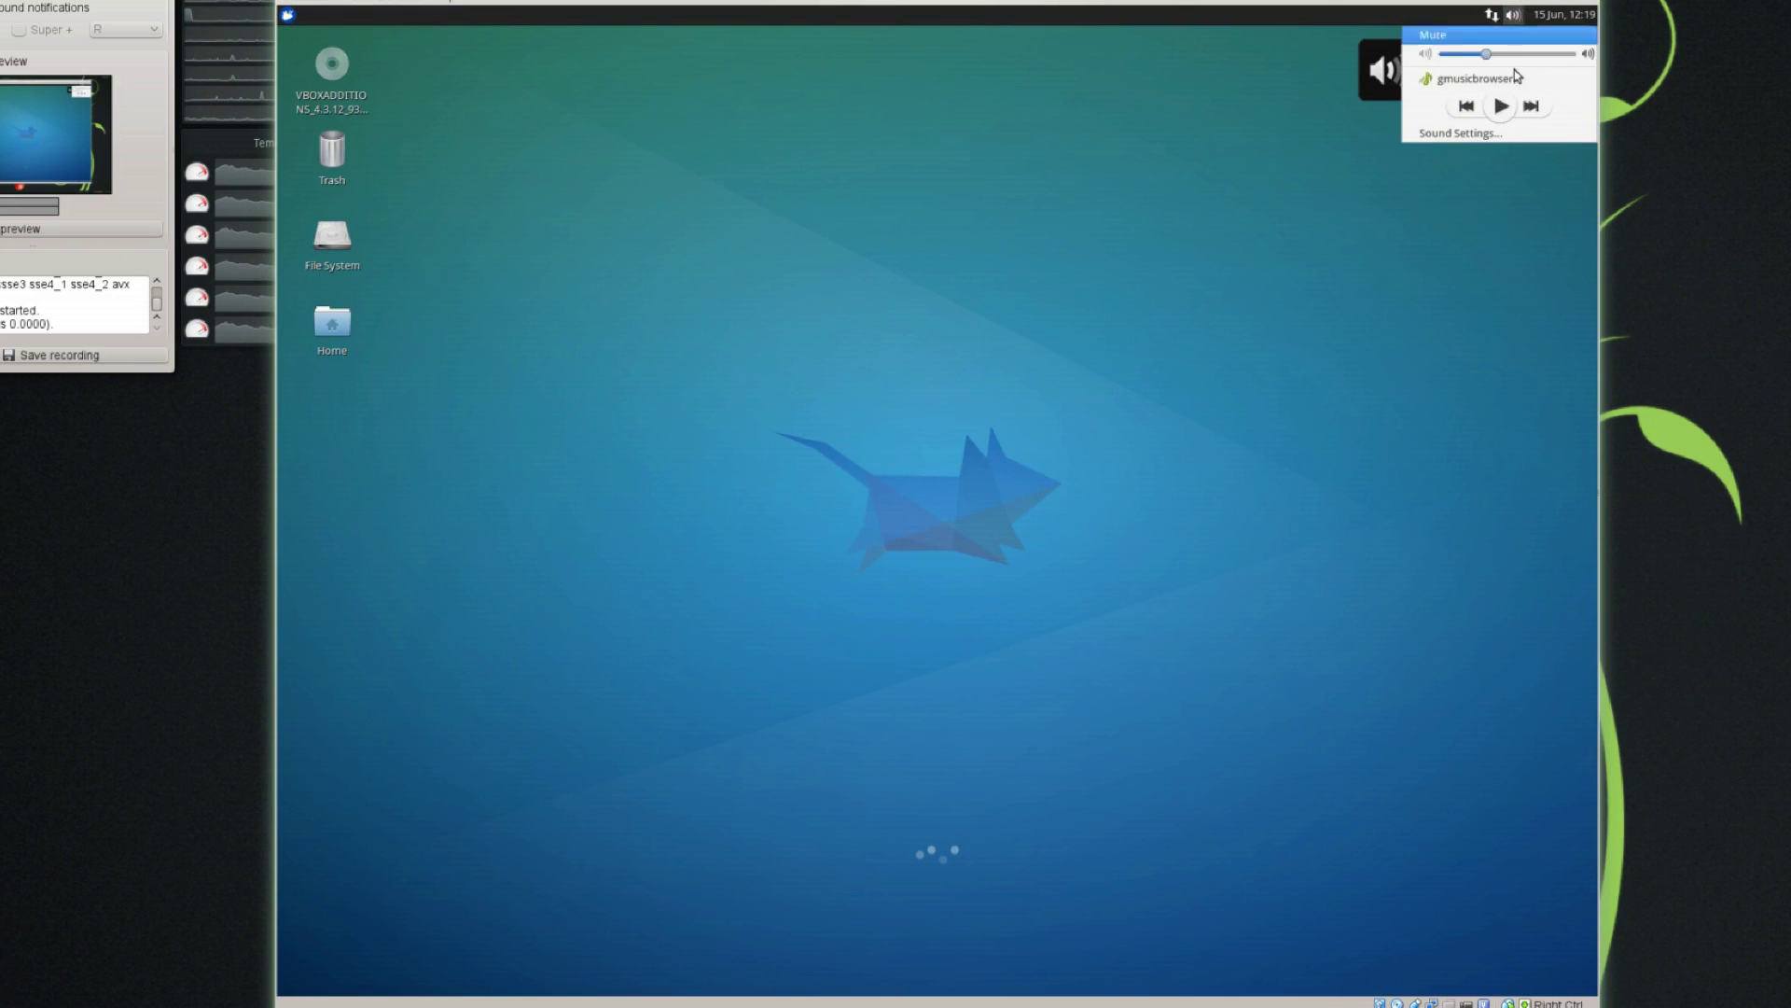
{"action": "left_click", "coordinate": [1497, 132]}
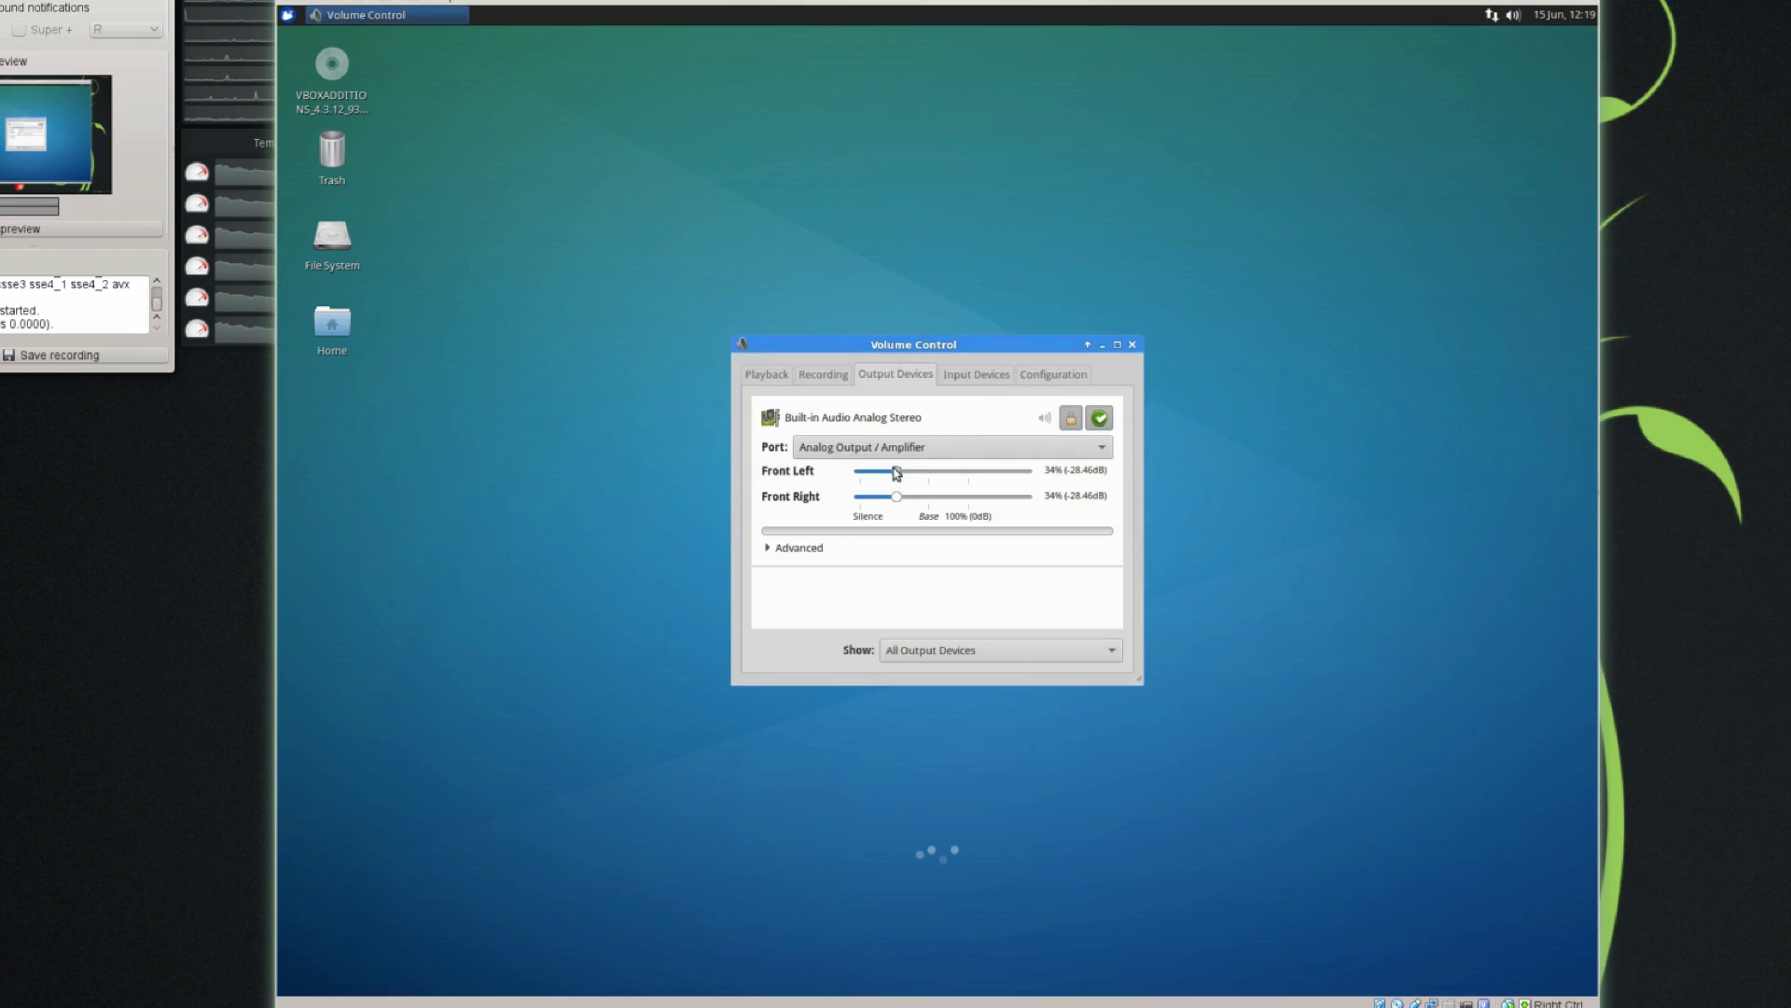
{"action": "left_click", "coordinate": [894, 452]}
{"action": "left_click", "coordinate": [896, 419]}
{"action": "left_click", "coordinate": [954, 375]}
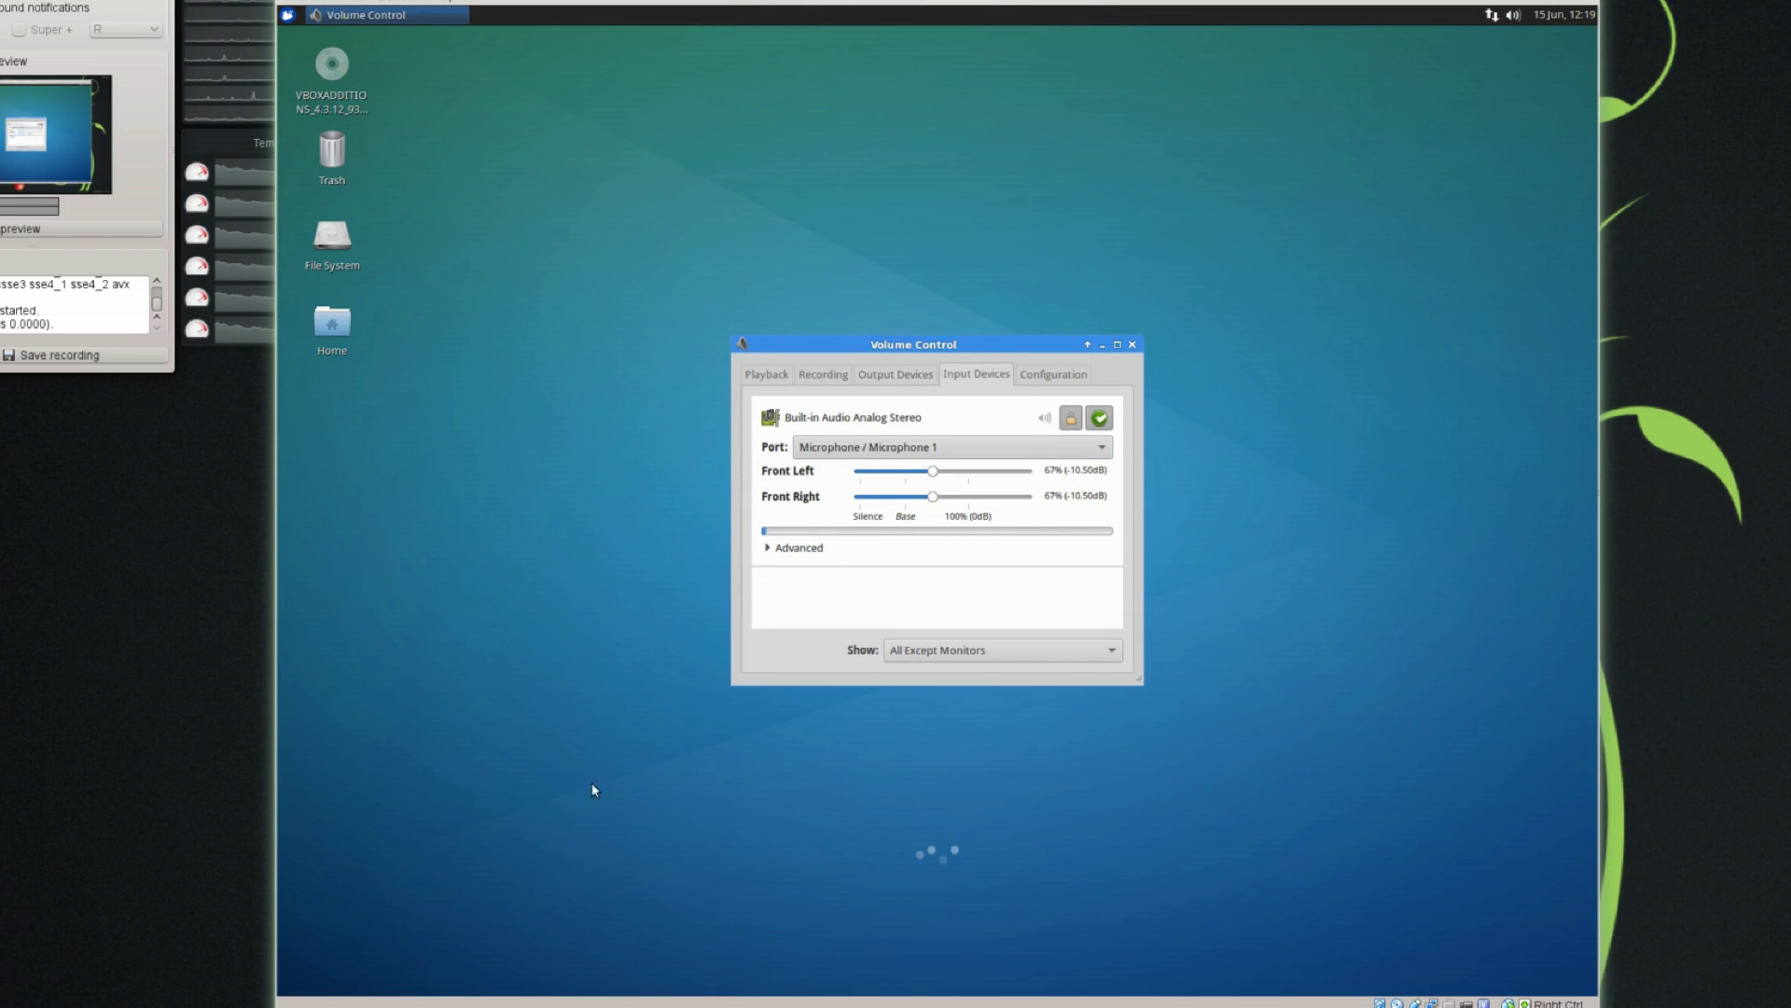
Step: Review the network indicator's connection options, including Wired connection 1, VPN and Enable Networking, and dismiss the list
{"action": "left_click", "coordinate": [1490, 15]}
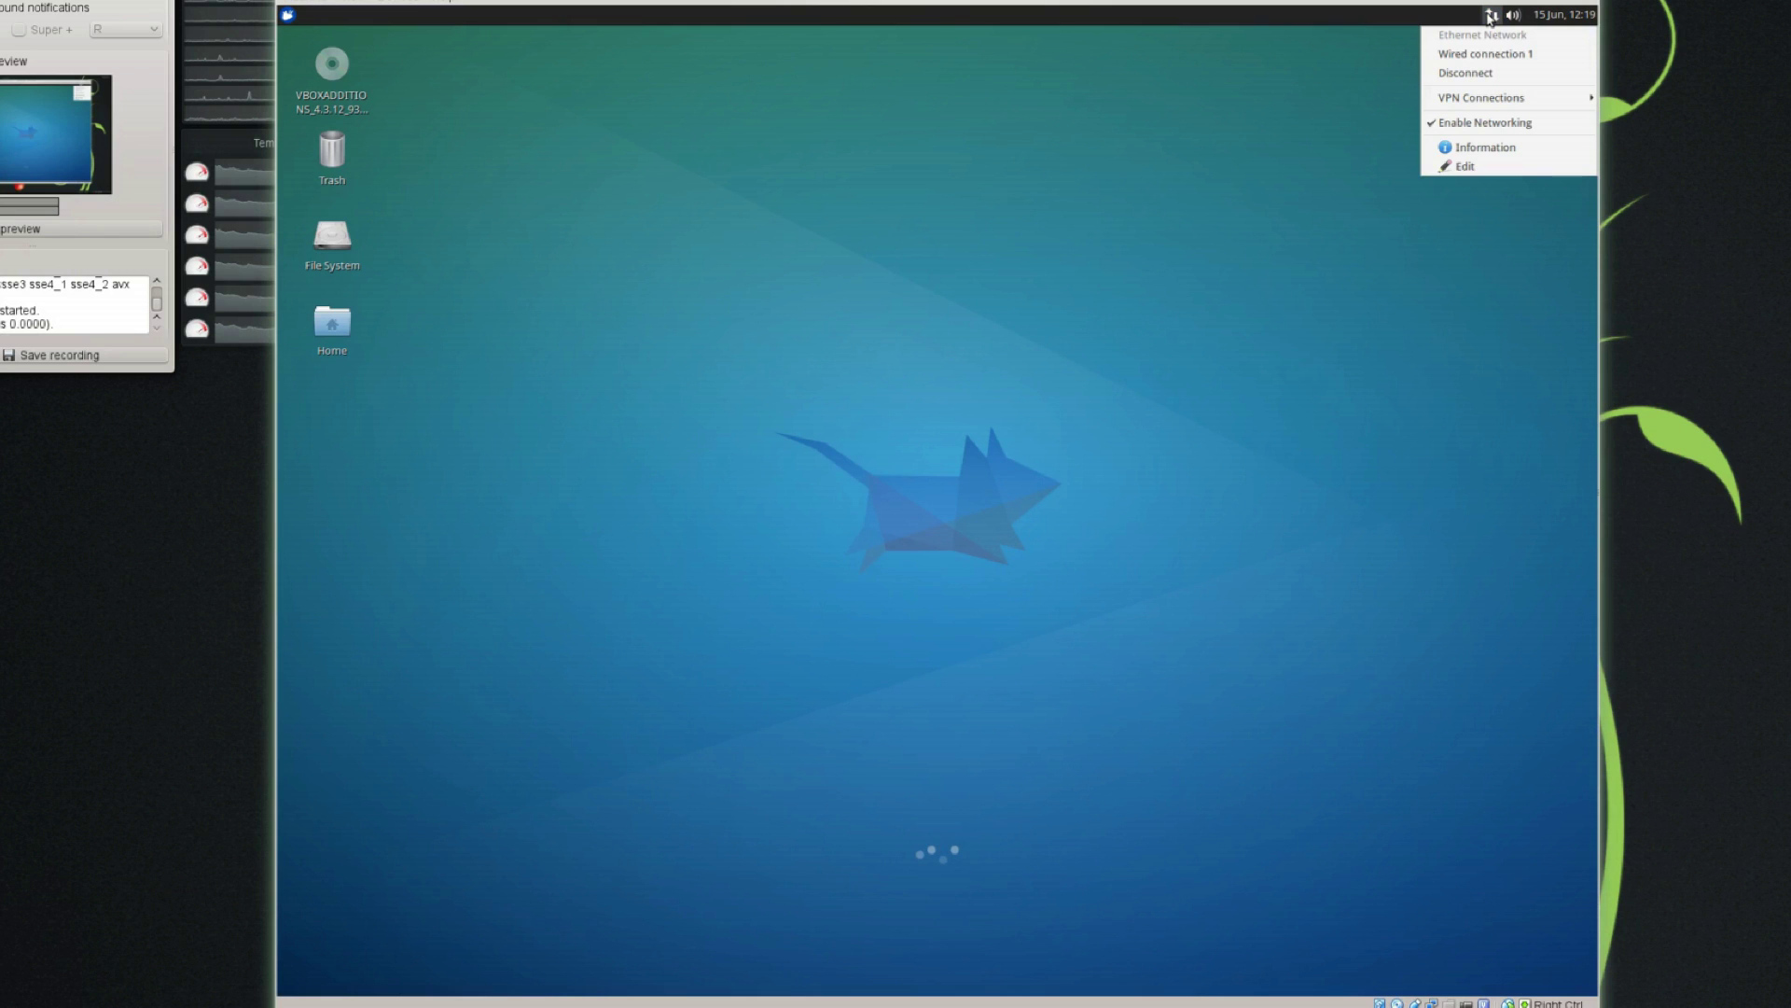
{"action": "left_click", "coordinate": [1492, 15]}
{"action": "left_click", "coordinate": [1492, 15]}
{"action": "left_click", "coordinate": [1496, 19]}
{"action": "left_click", "coordinate": [1493, 16]}
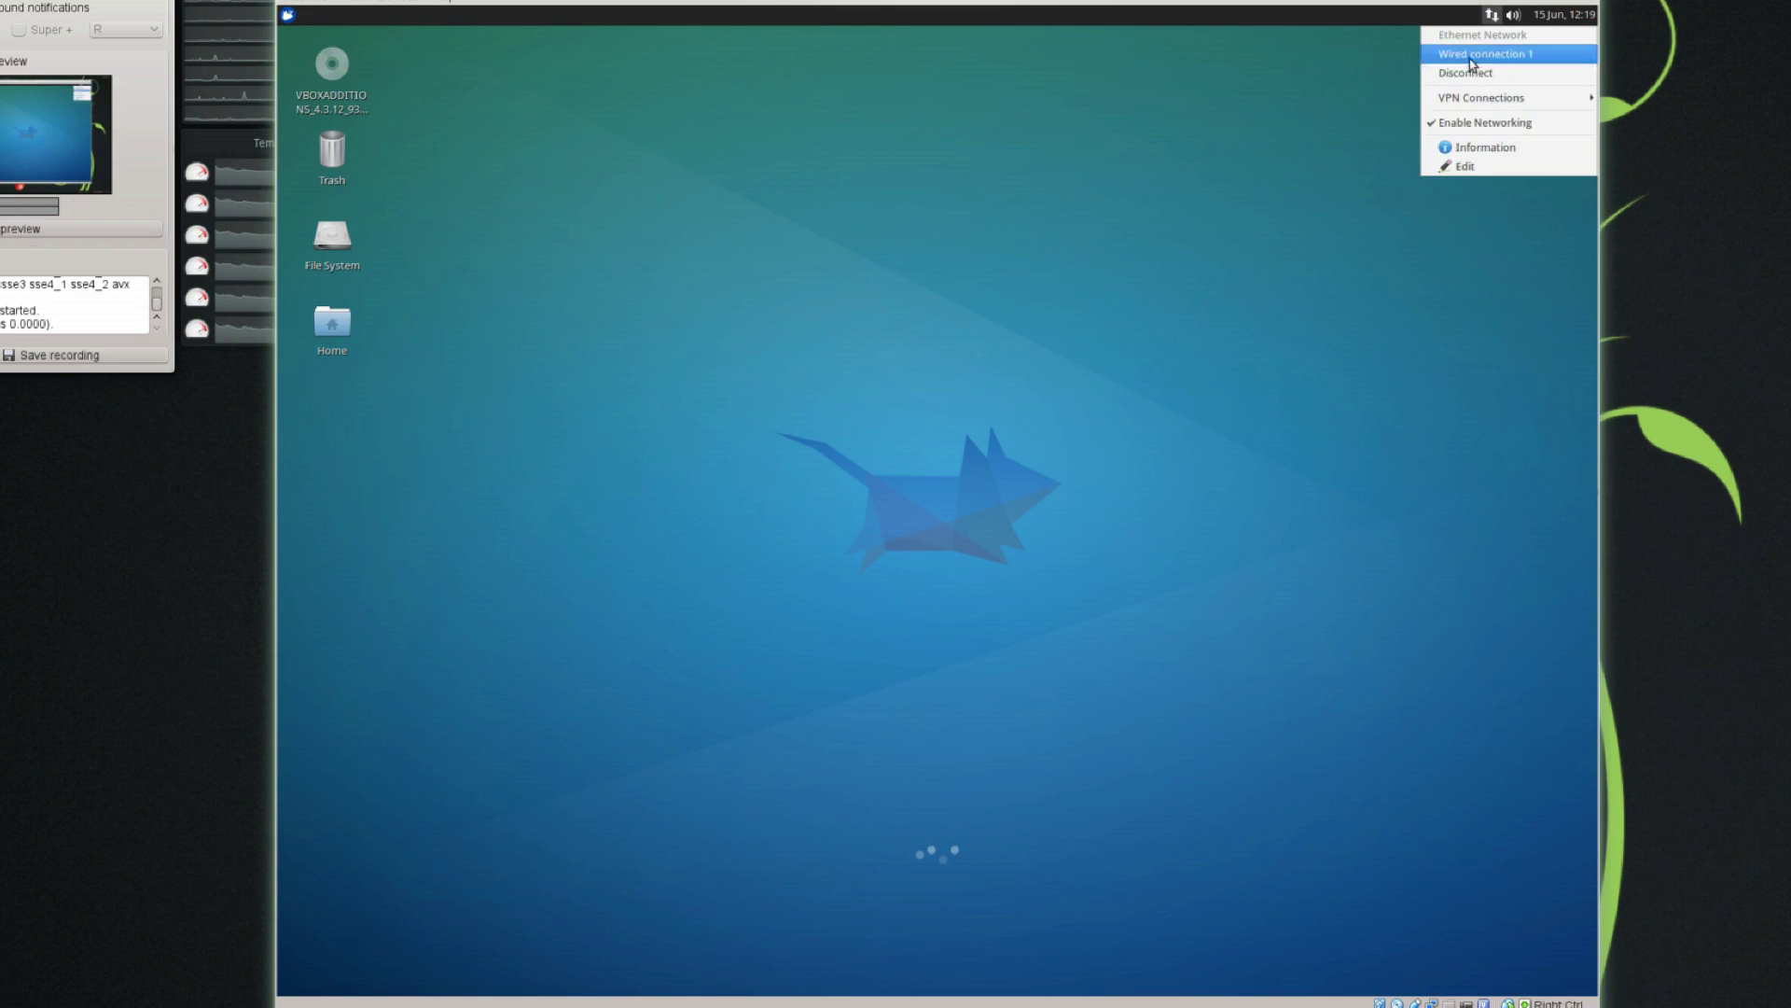
{"action": "left_click", "coordinate": [1254, 171]}
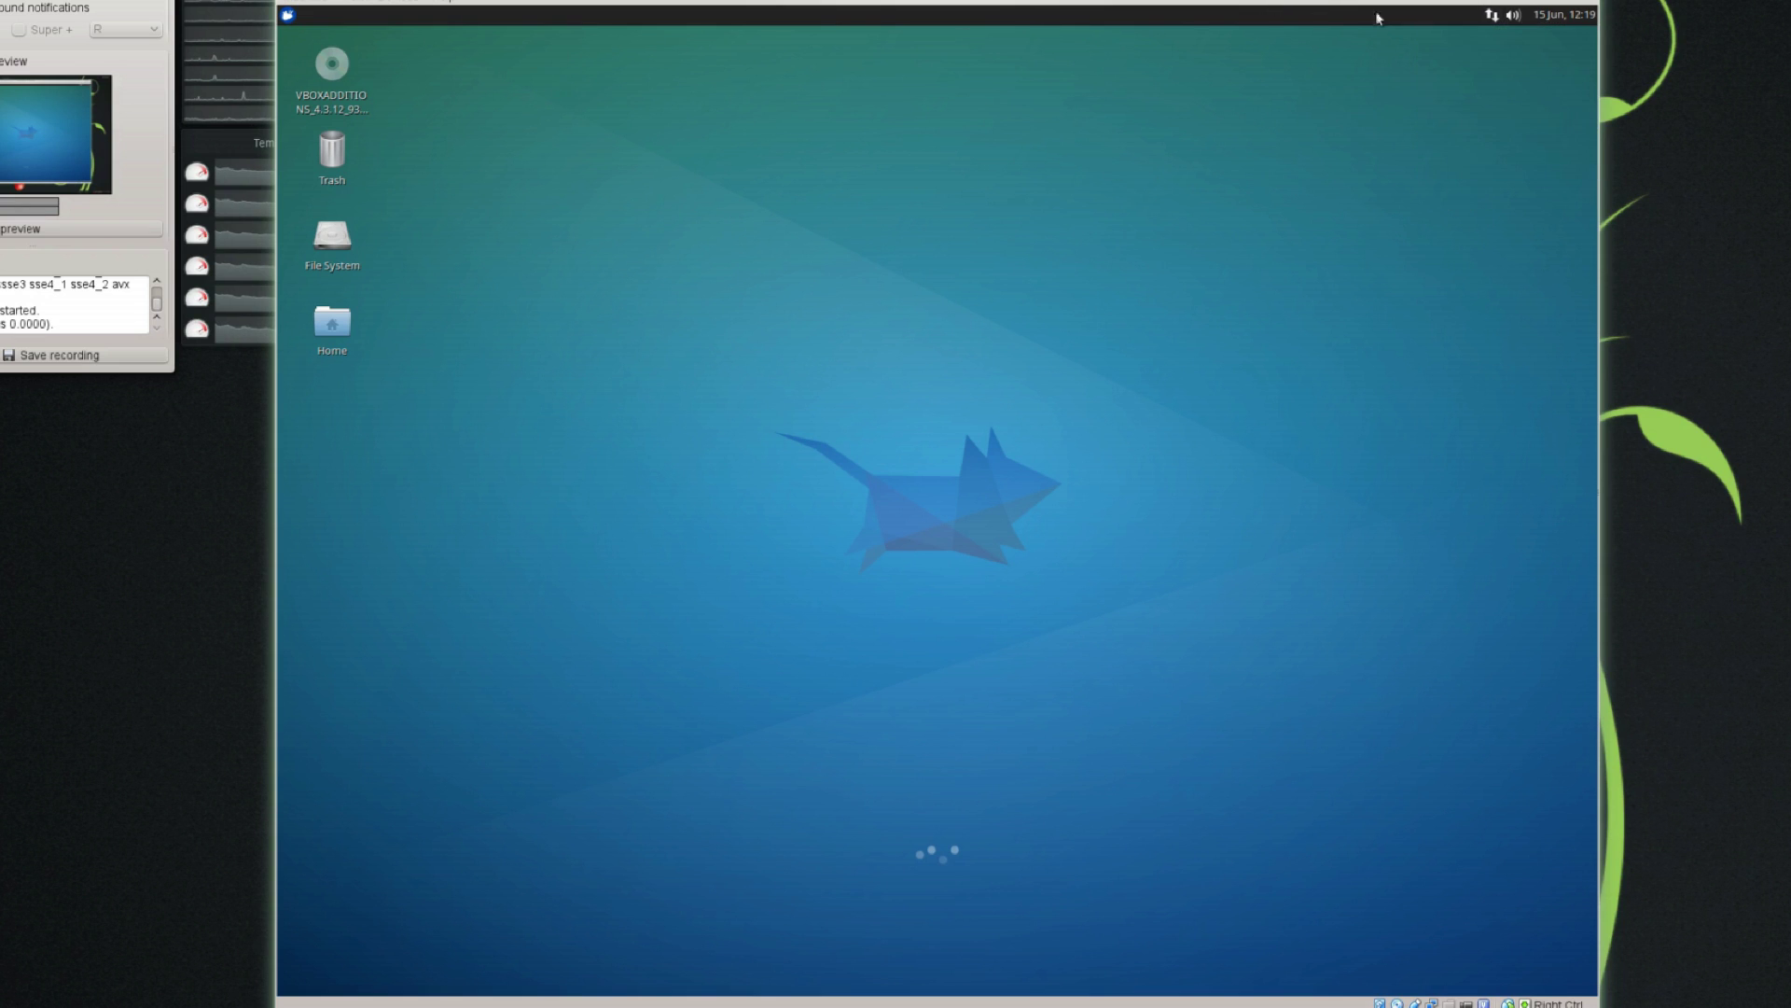
Step: Open the Trash, File System and Home locations from the desktop in separate file manager windows
{"action": "double_click", "coordinate": [332, 151]}
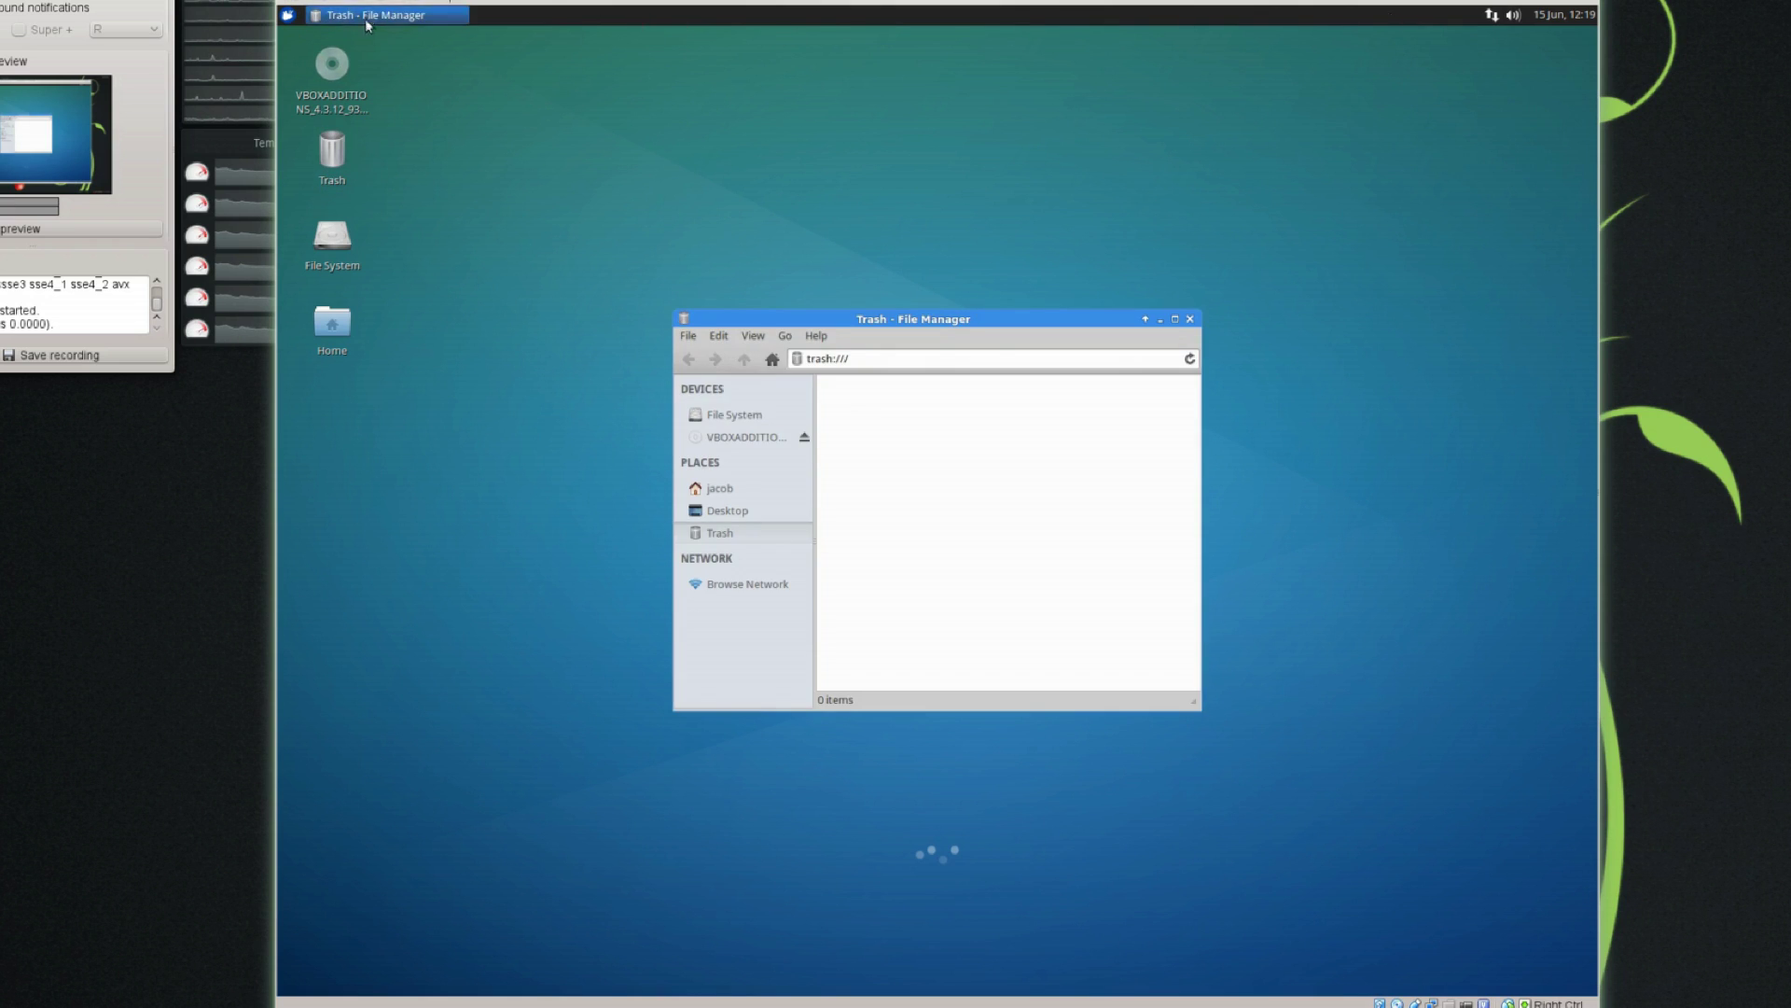
{"action": "double_click", "coordinate": [332, 235]}
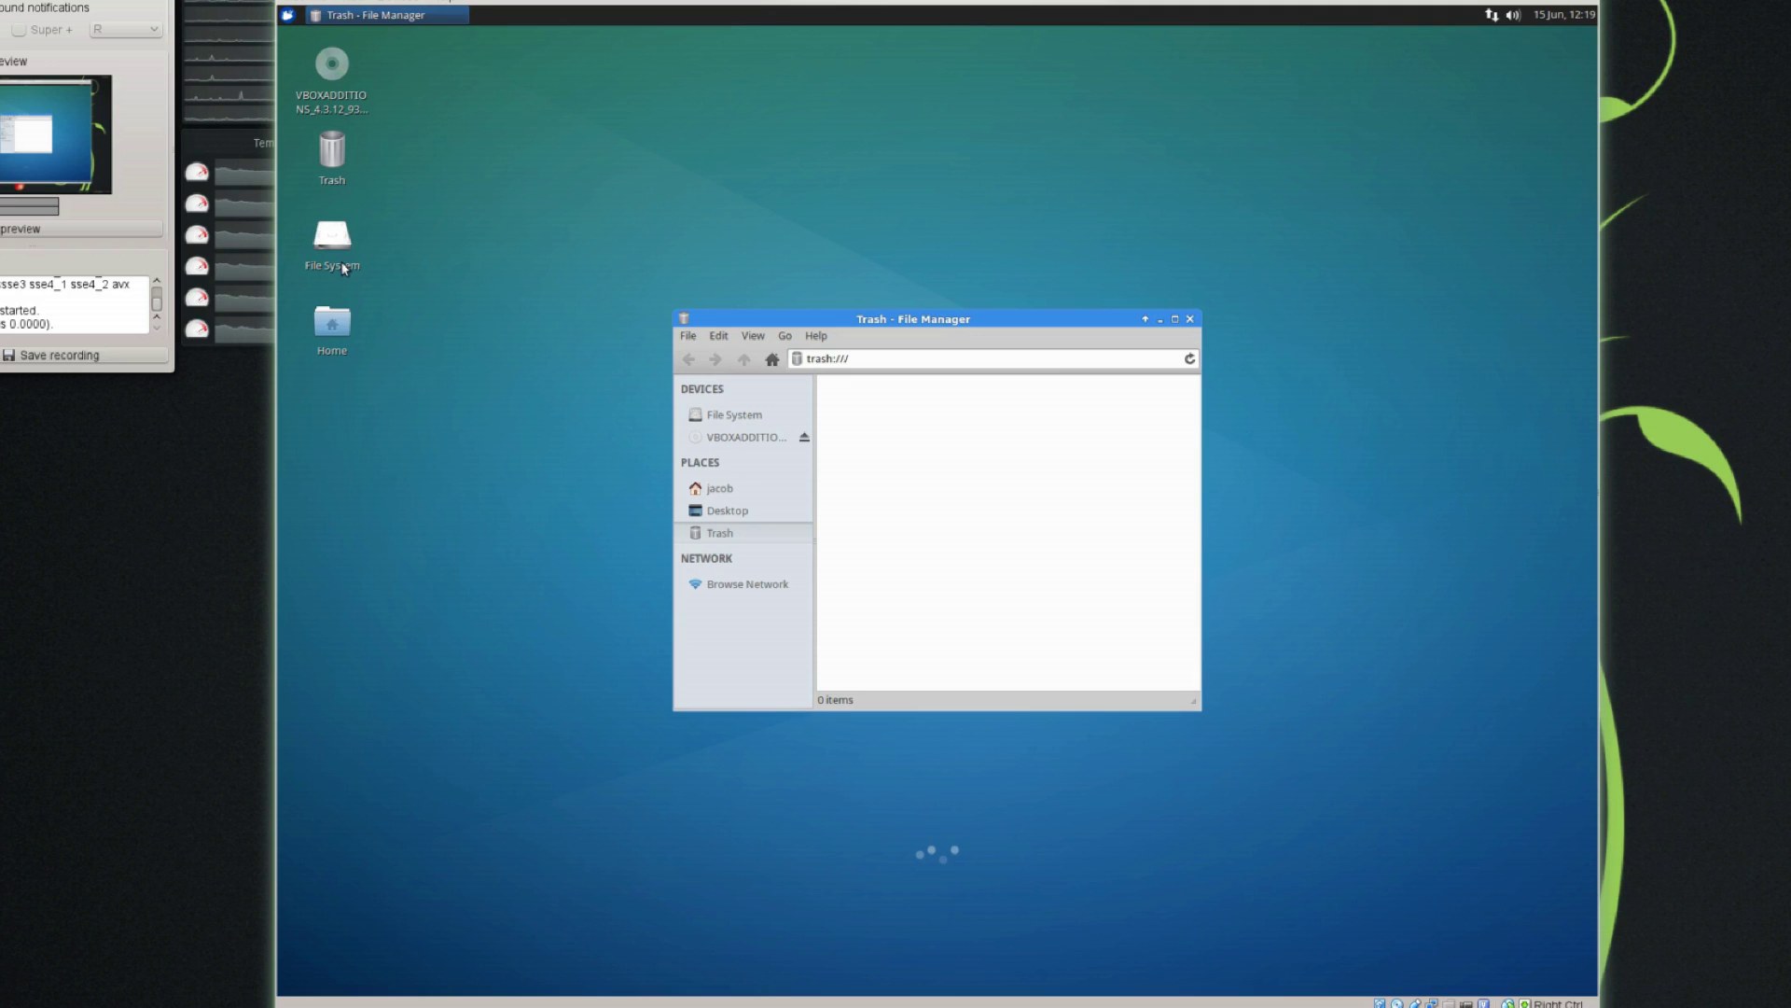
{"action": "double_click", "coordinate": [334, 326]}
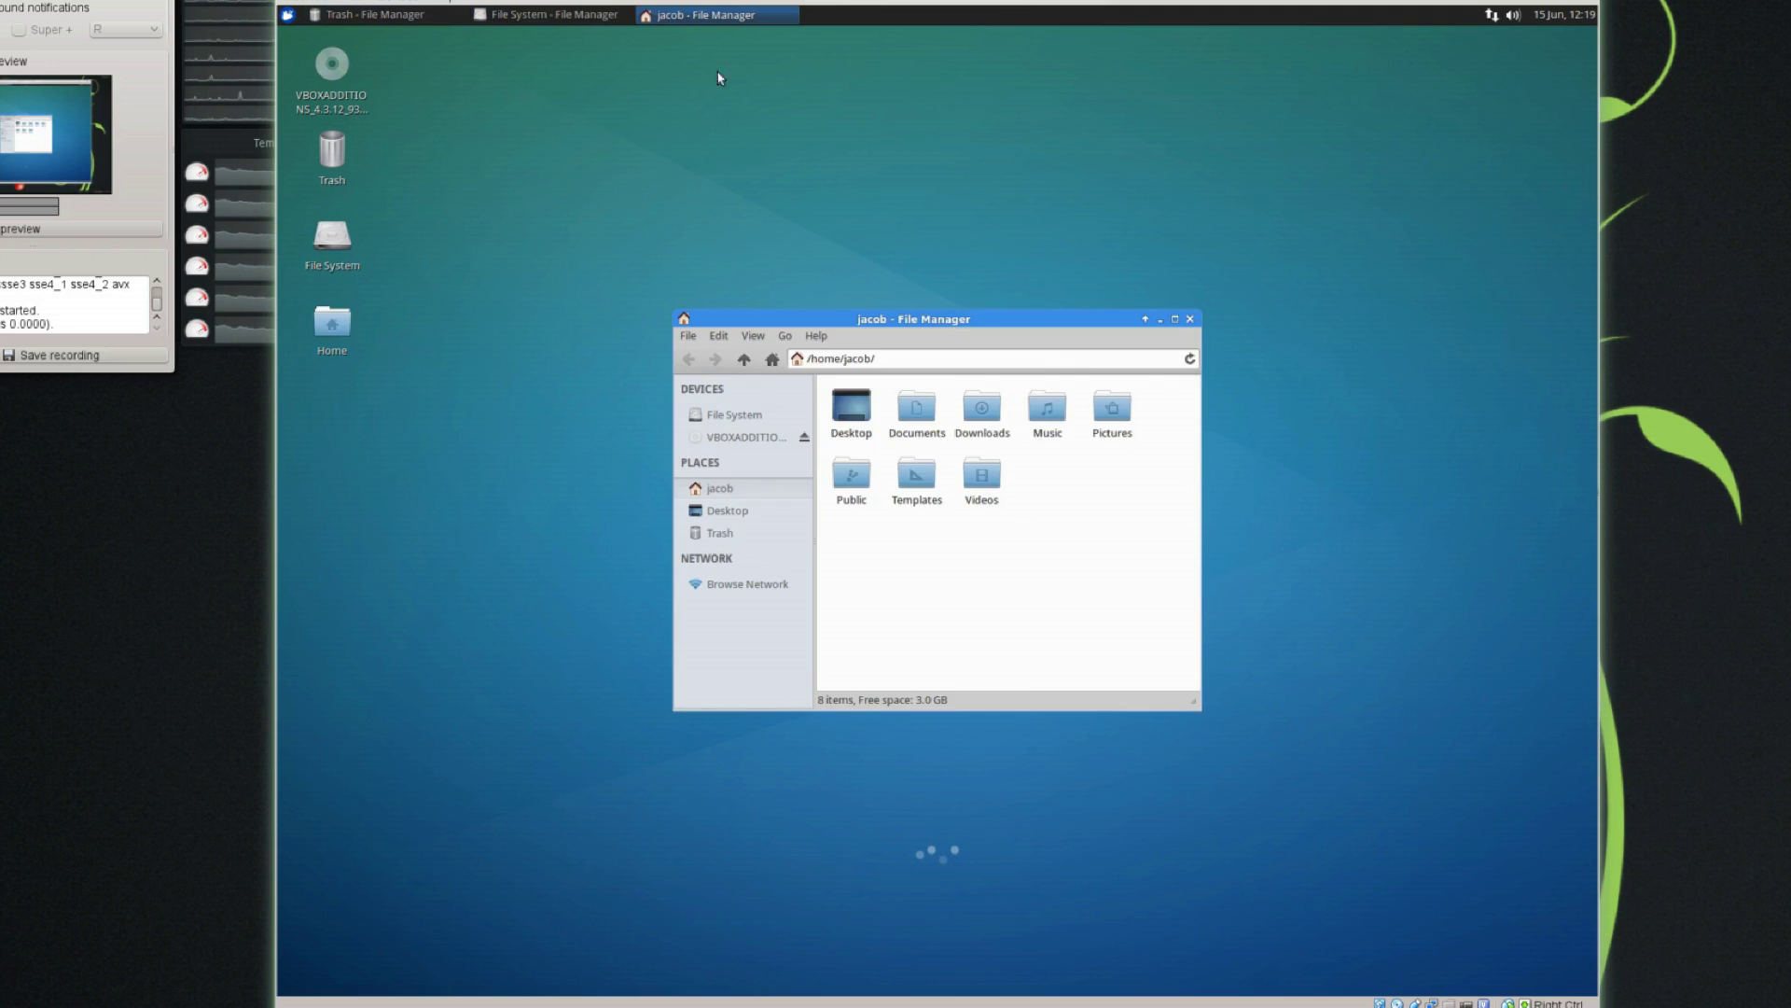
Step: Move the Trash and File System windows apart and bring the Trash window back to the front
{"action": "left_click", "coordinate": [598, 19]}
{"action": "left_click", "coordinate": [449, 18]}
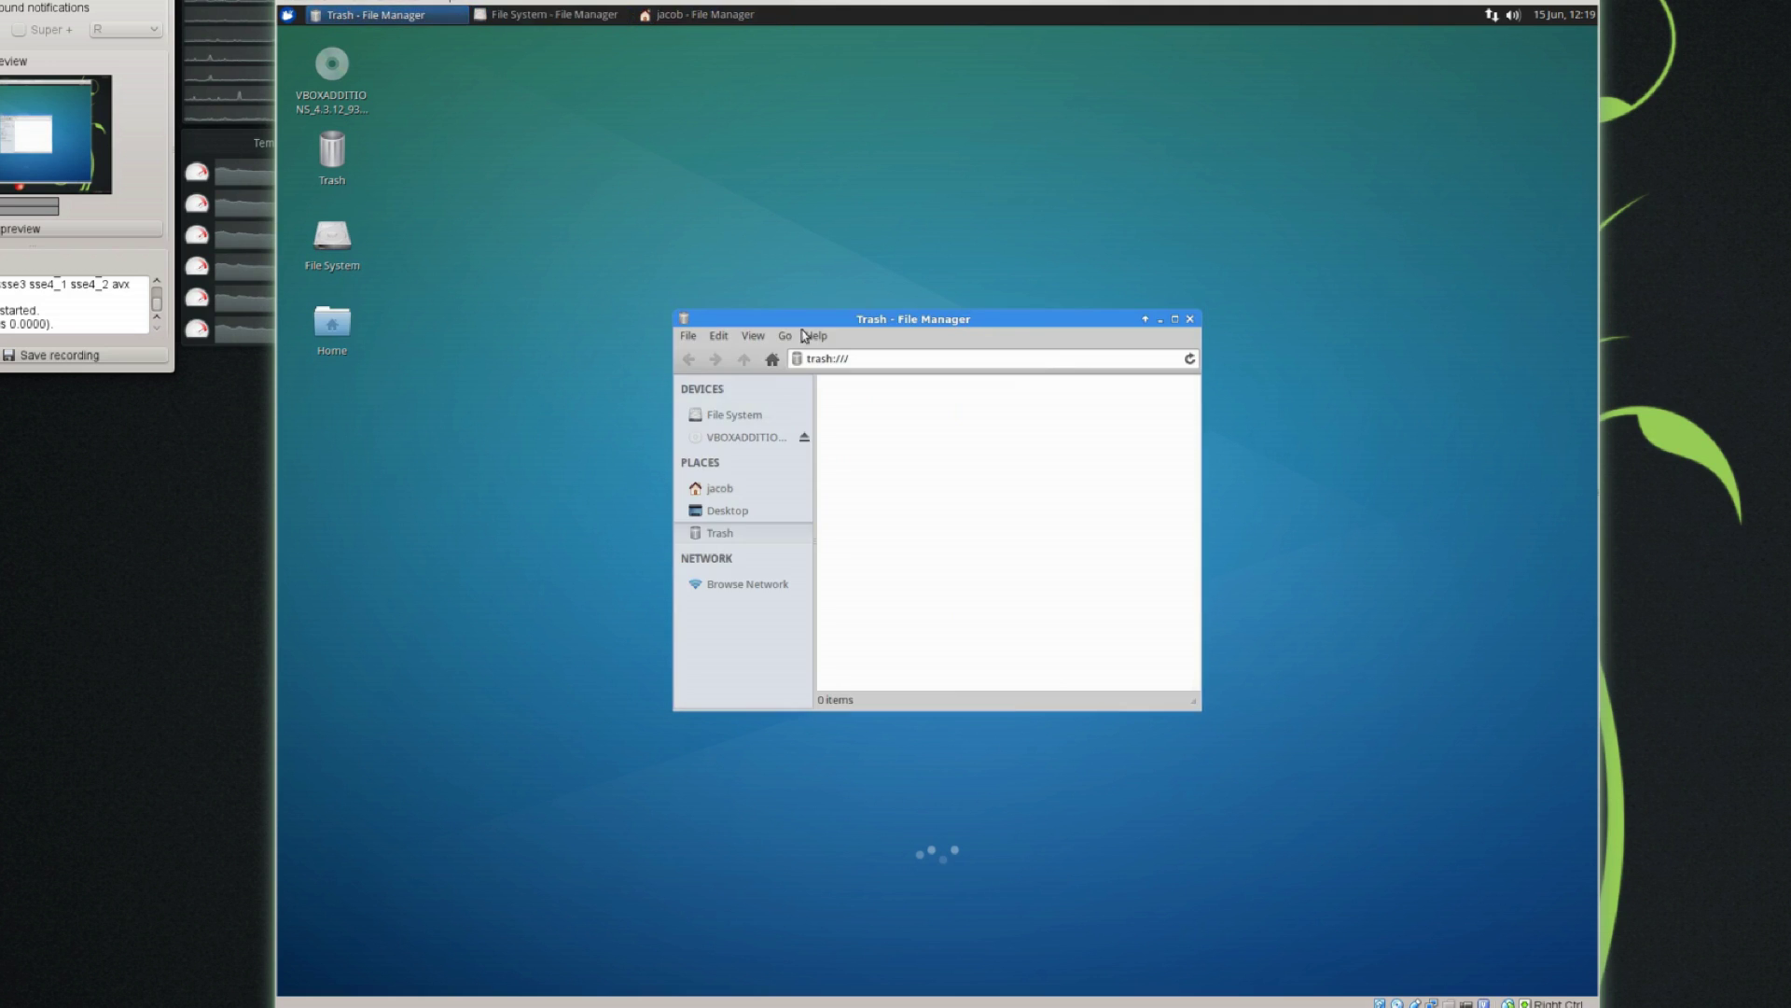
{"action": "left_click_drag", "start_coordinate": [801, 320], "coordinate": [971, 448]}
{"action": "left_click_drag", "start_coordinate": [863, 323], "coordinate": [623, 225]}
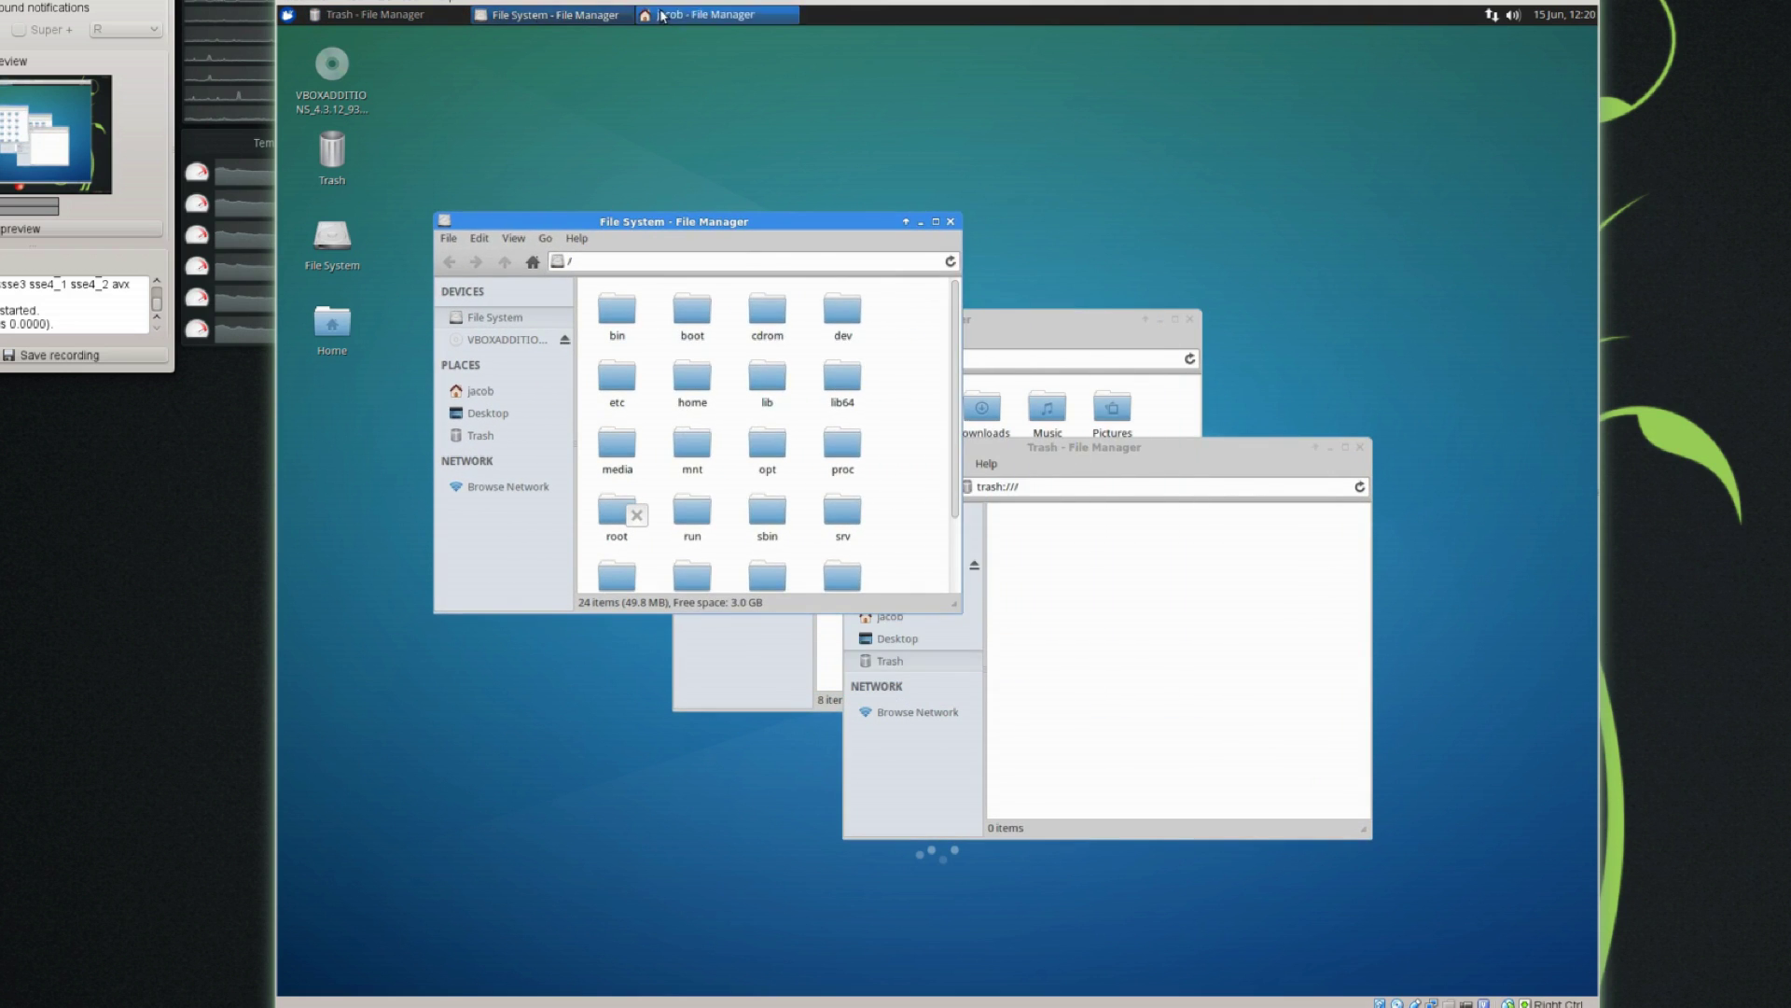
{"action": "left_click", "coordinate": [442, 16]}
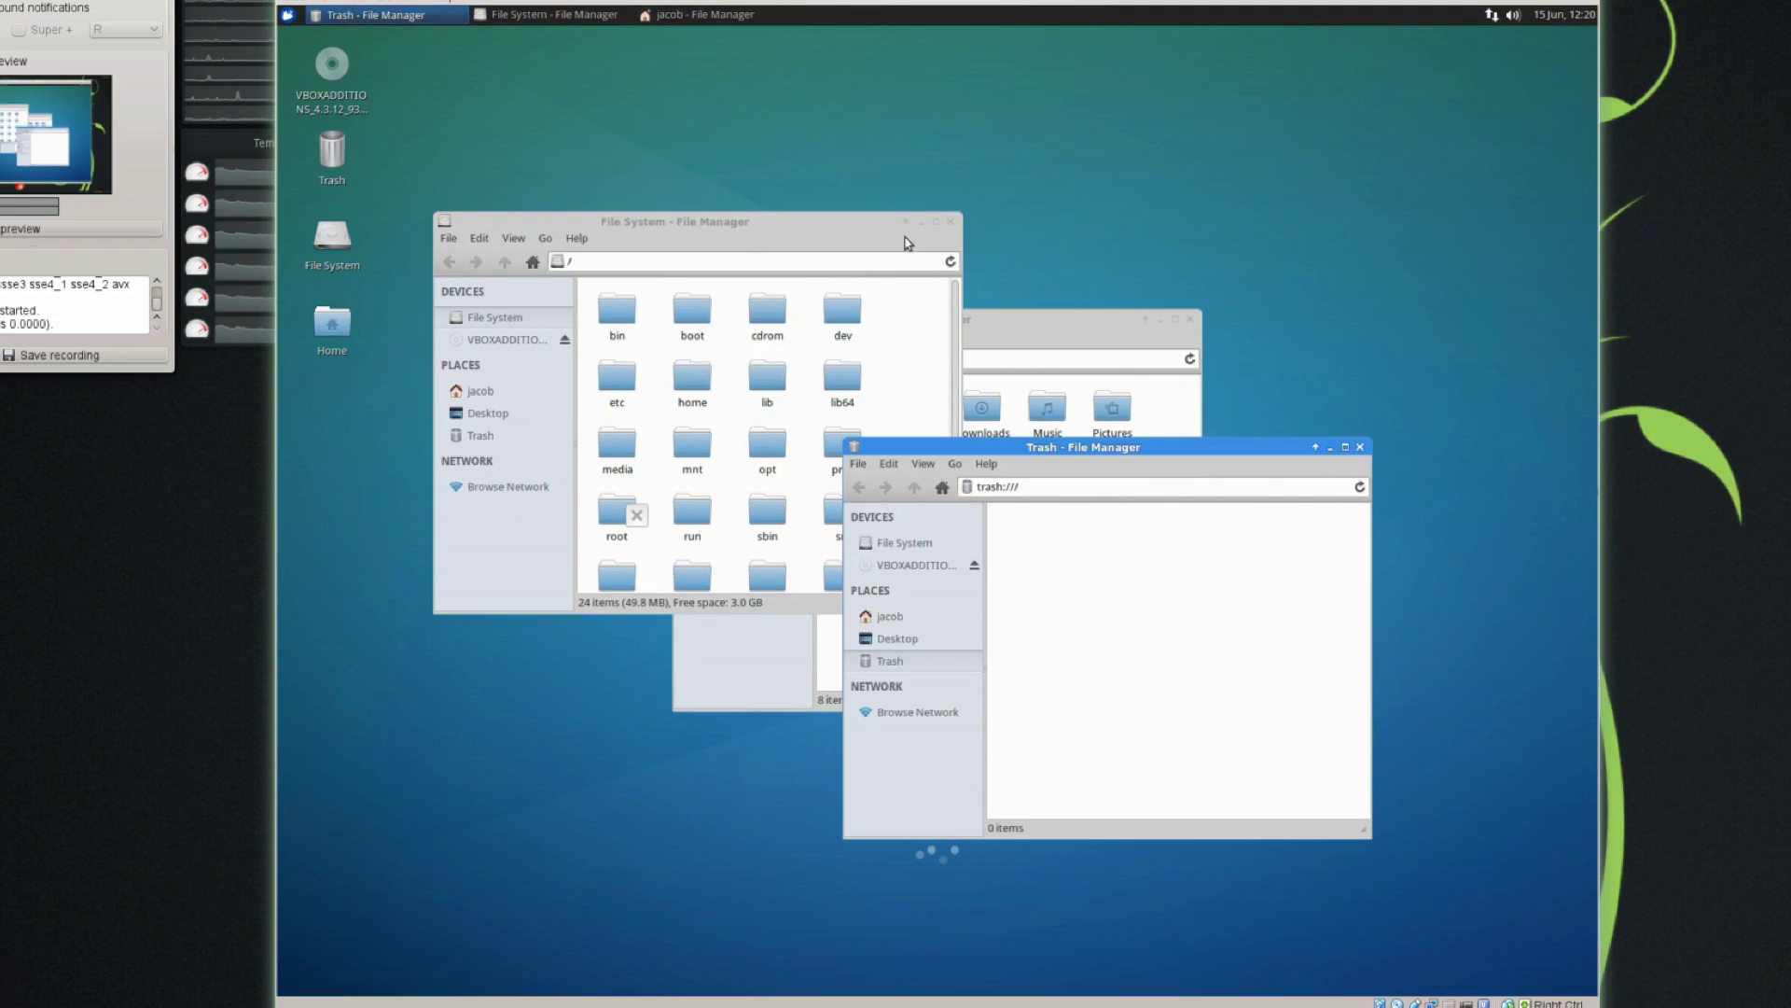
Step: Close the File System, Home and Trash file manager windows
{"action": "left_click", "coordinate": [951, 222]}
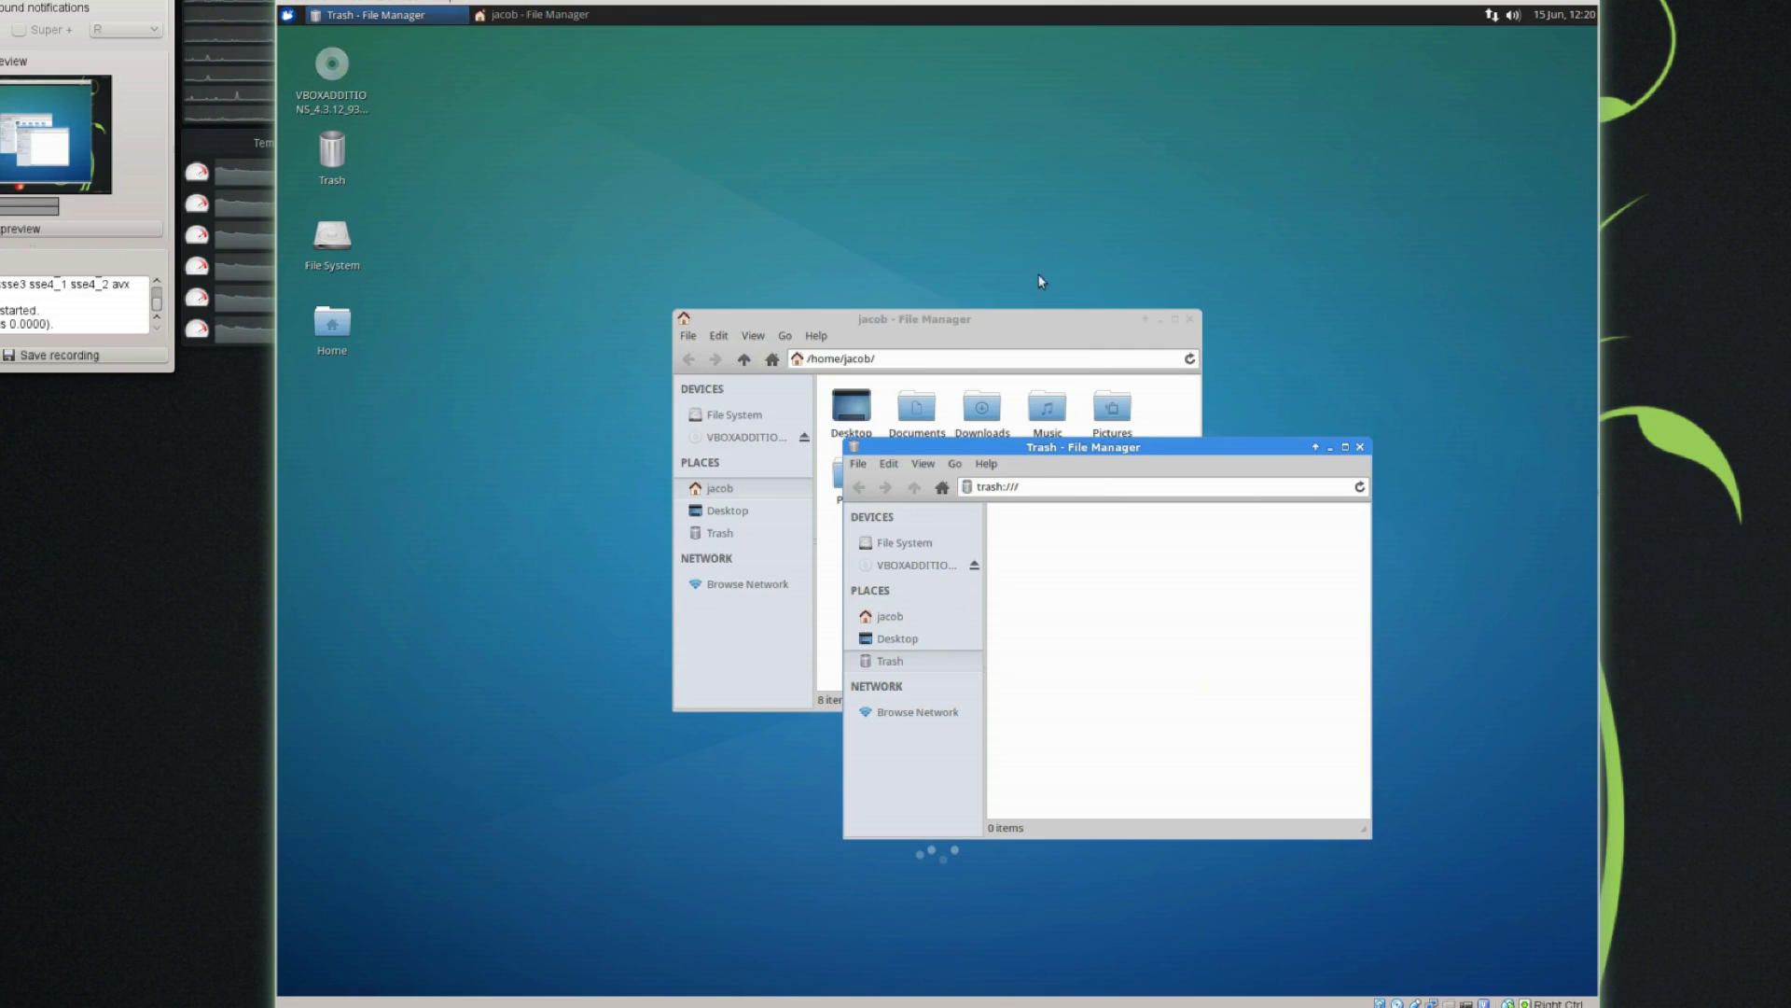
{"action": "left_click", "coordinate": [1190, 319]}
{"action": "left_click", "coordinate": [1360, 447]}
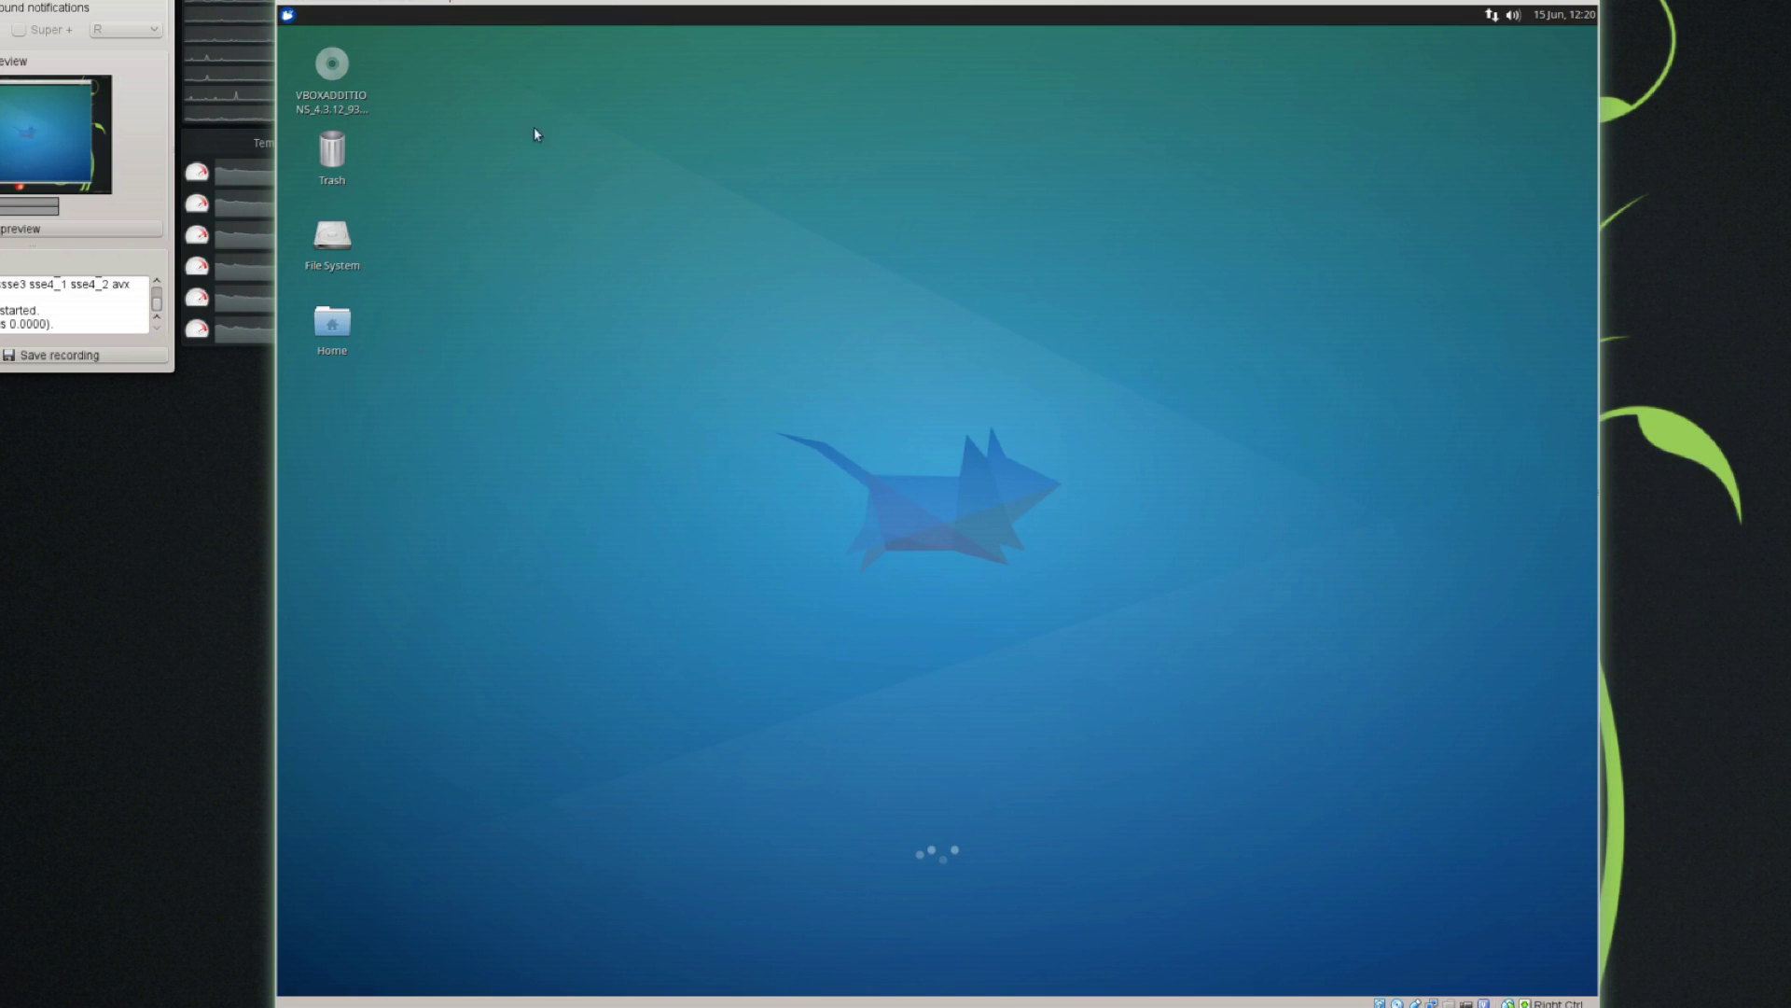
Step: Examine the Favorites list and category names in the applications launcher and dismiss it
{"action": "left_click", "coordinate": [288, 15]}
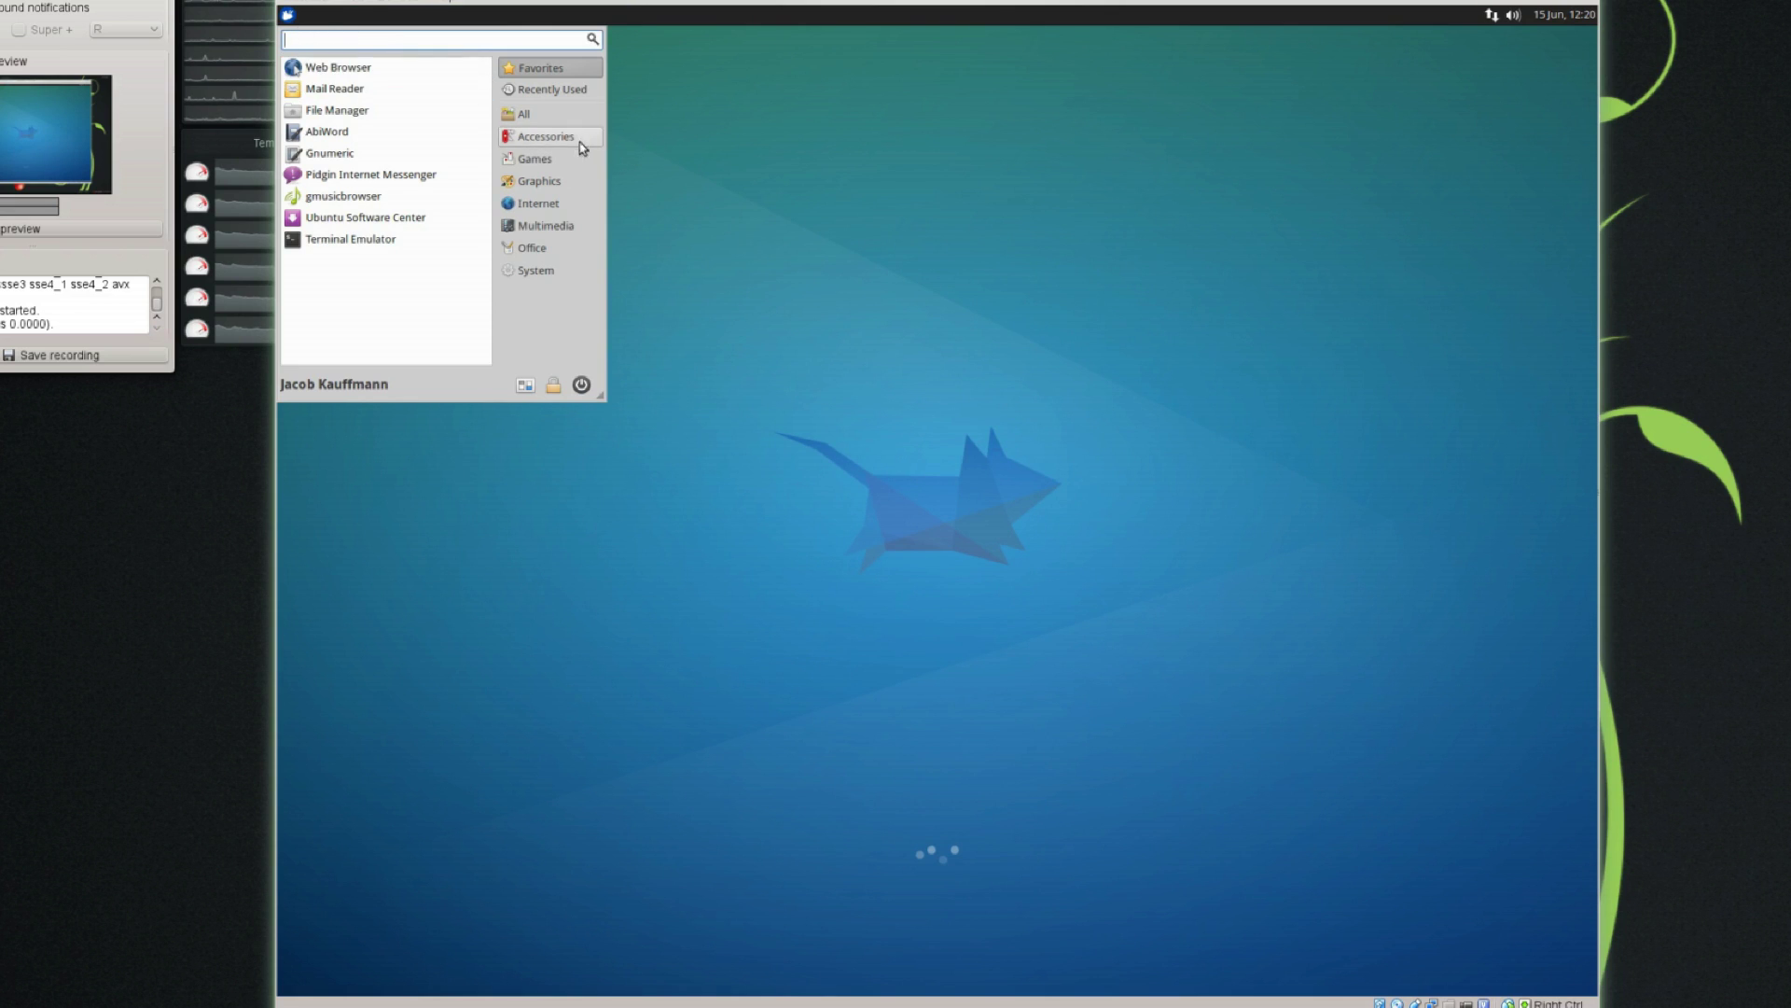
{"action": "left_click", "coordinate": [695, 217]}
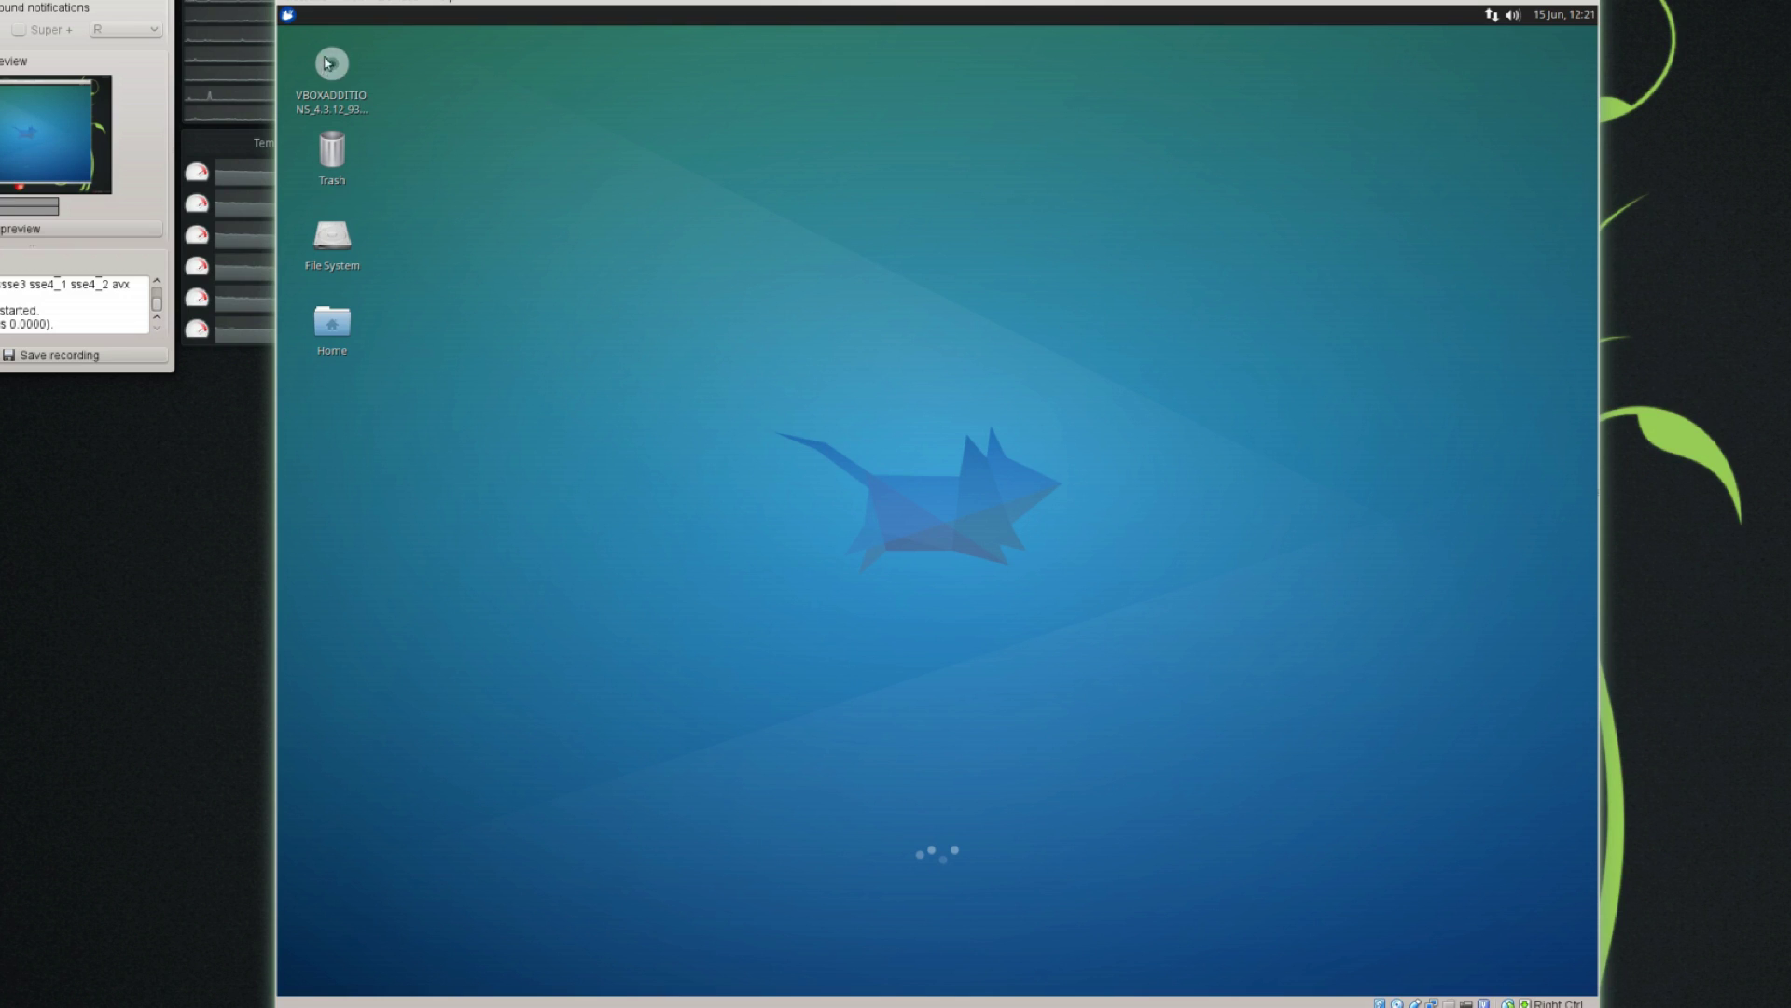
{"action": "left_click", "coordinate": [286, 16]}
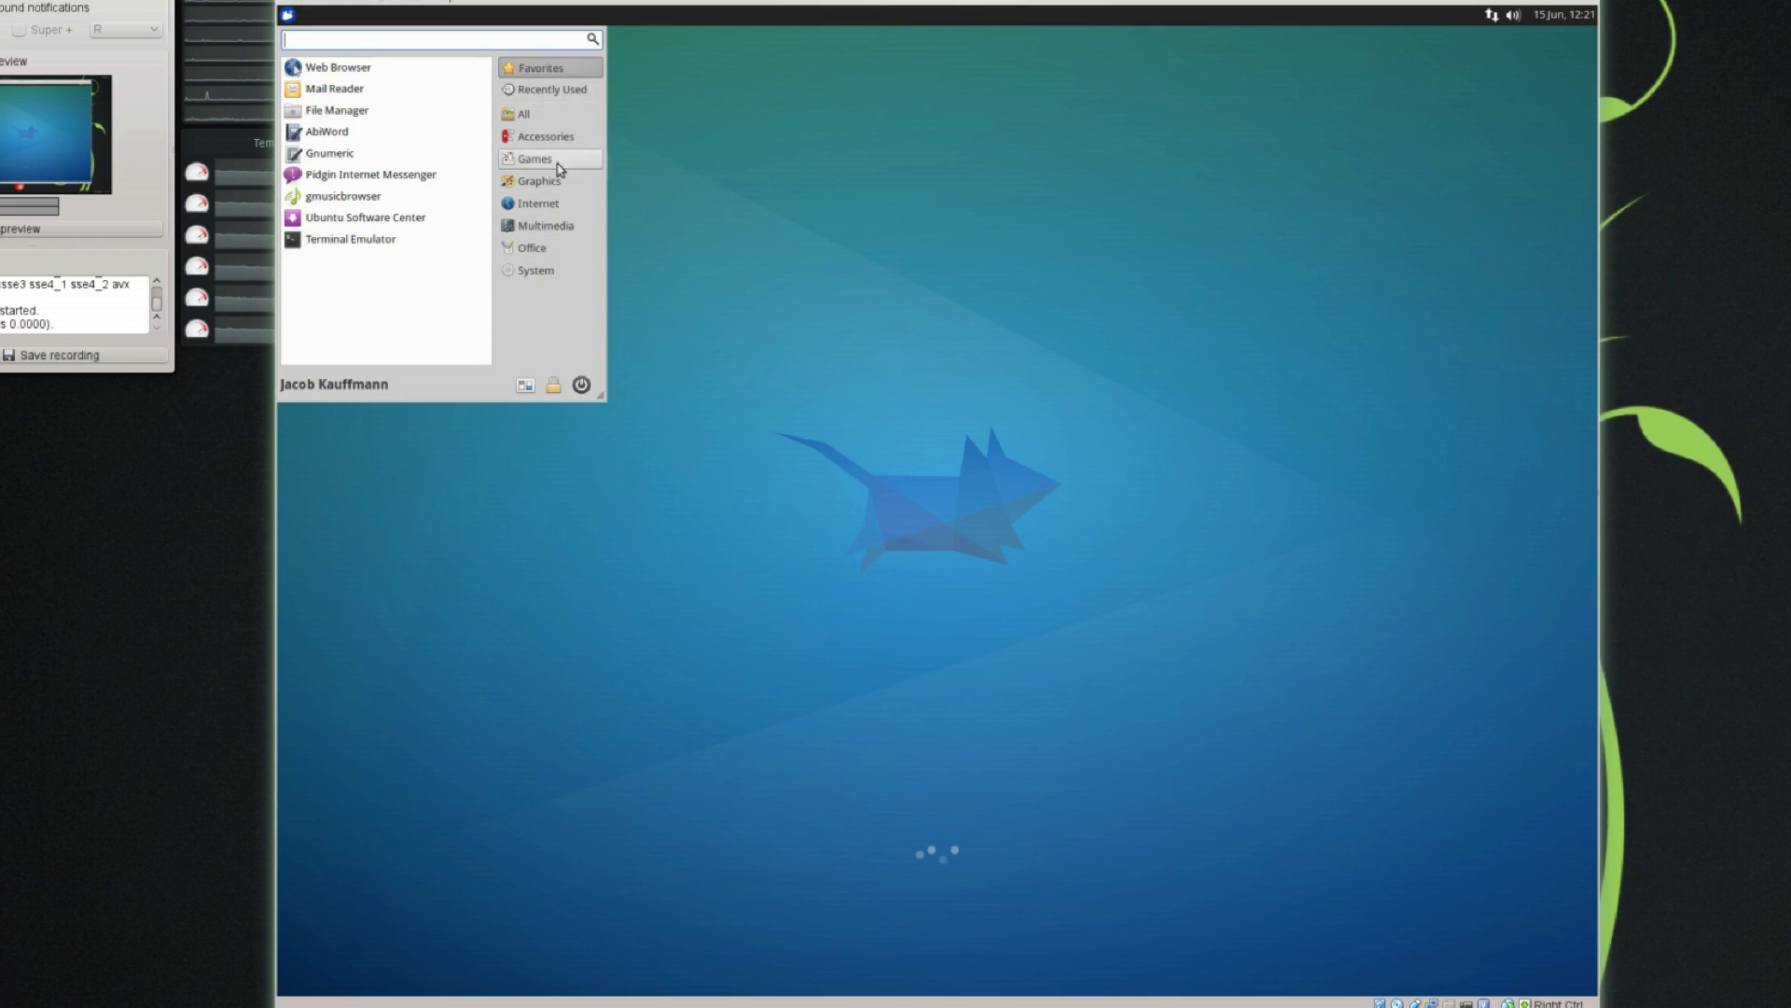
{"action": "left_click", "coordinate": [504, 70]}
{"action": "left_click", "coordinate": [833, 187]}
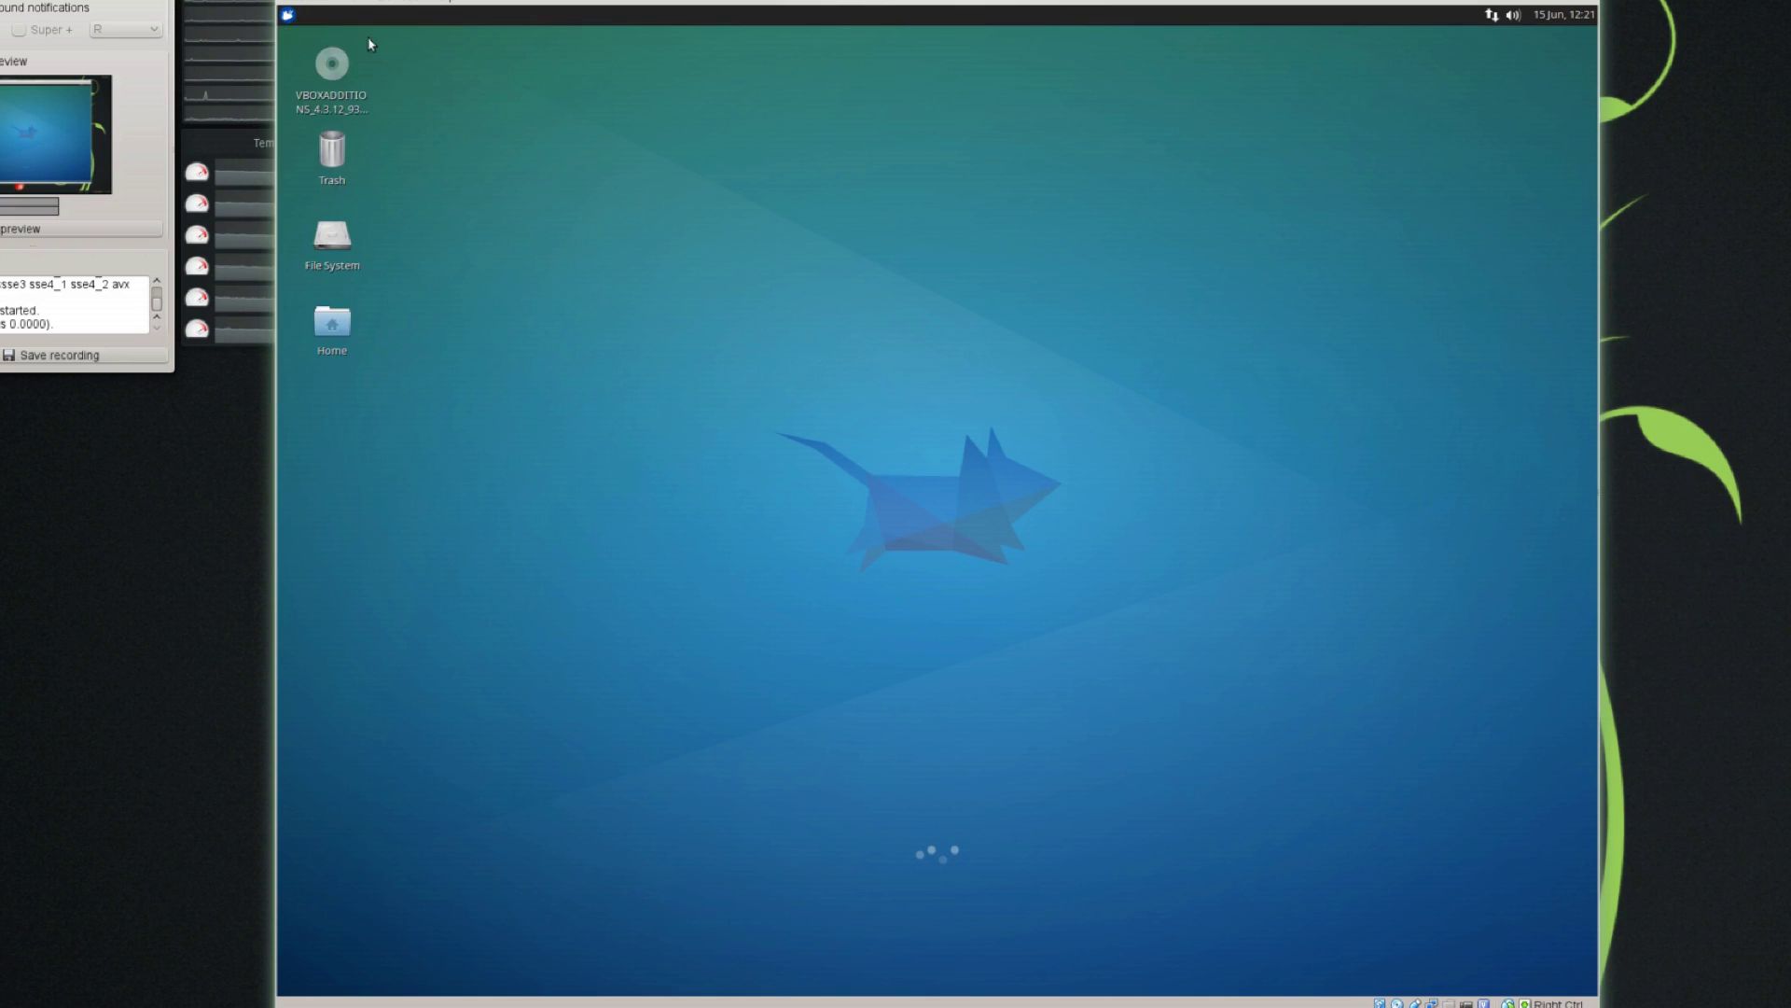
Step: Browse the launcher's application categories, including Recently Used, Games, Accessories, Internet, Multimedia, Office, System, All and Favorites
{"action": "left_click", "coordinate": [287, 15]}
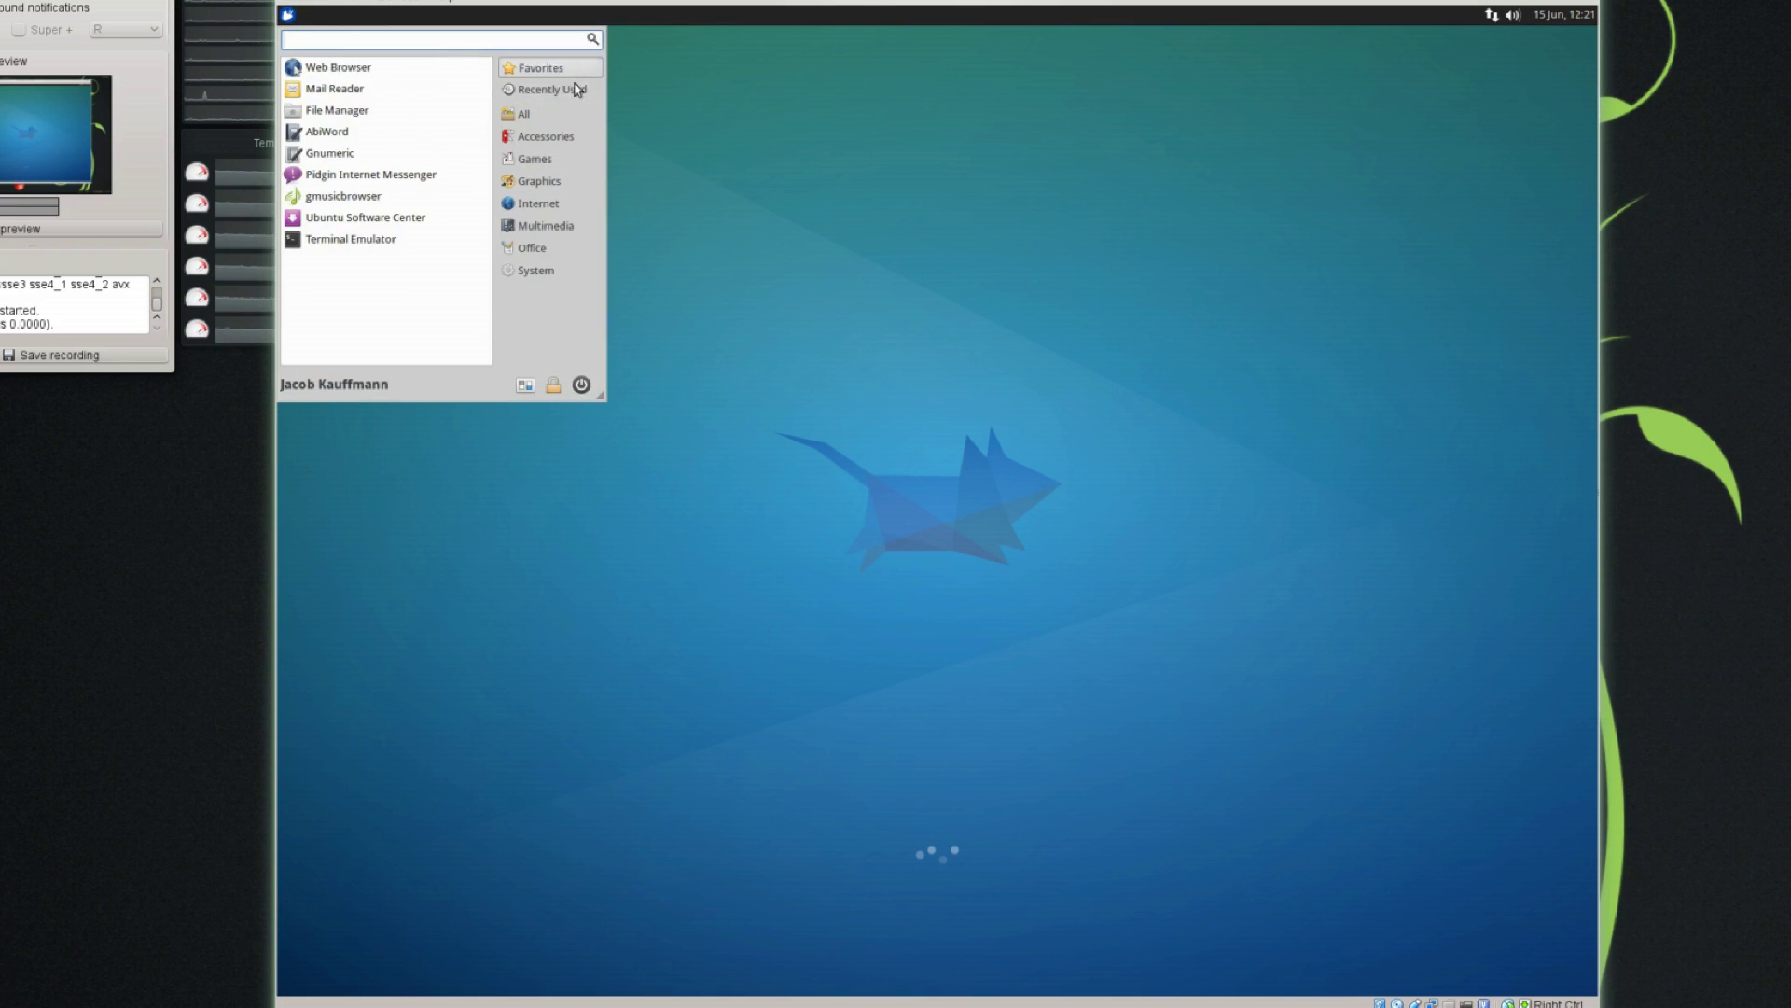
{"action": "left_click", "coordinate": [576, 89]}
{"action": "left_click", "coordinate": [576, 160]}
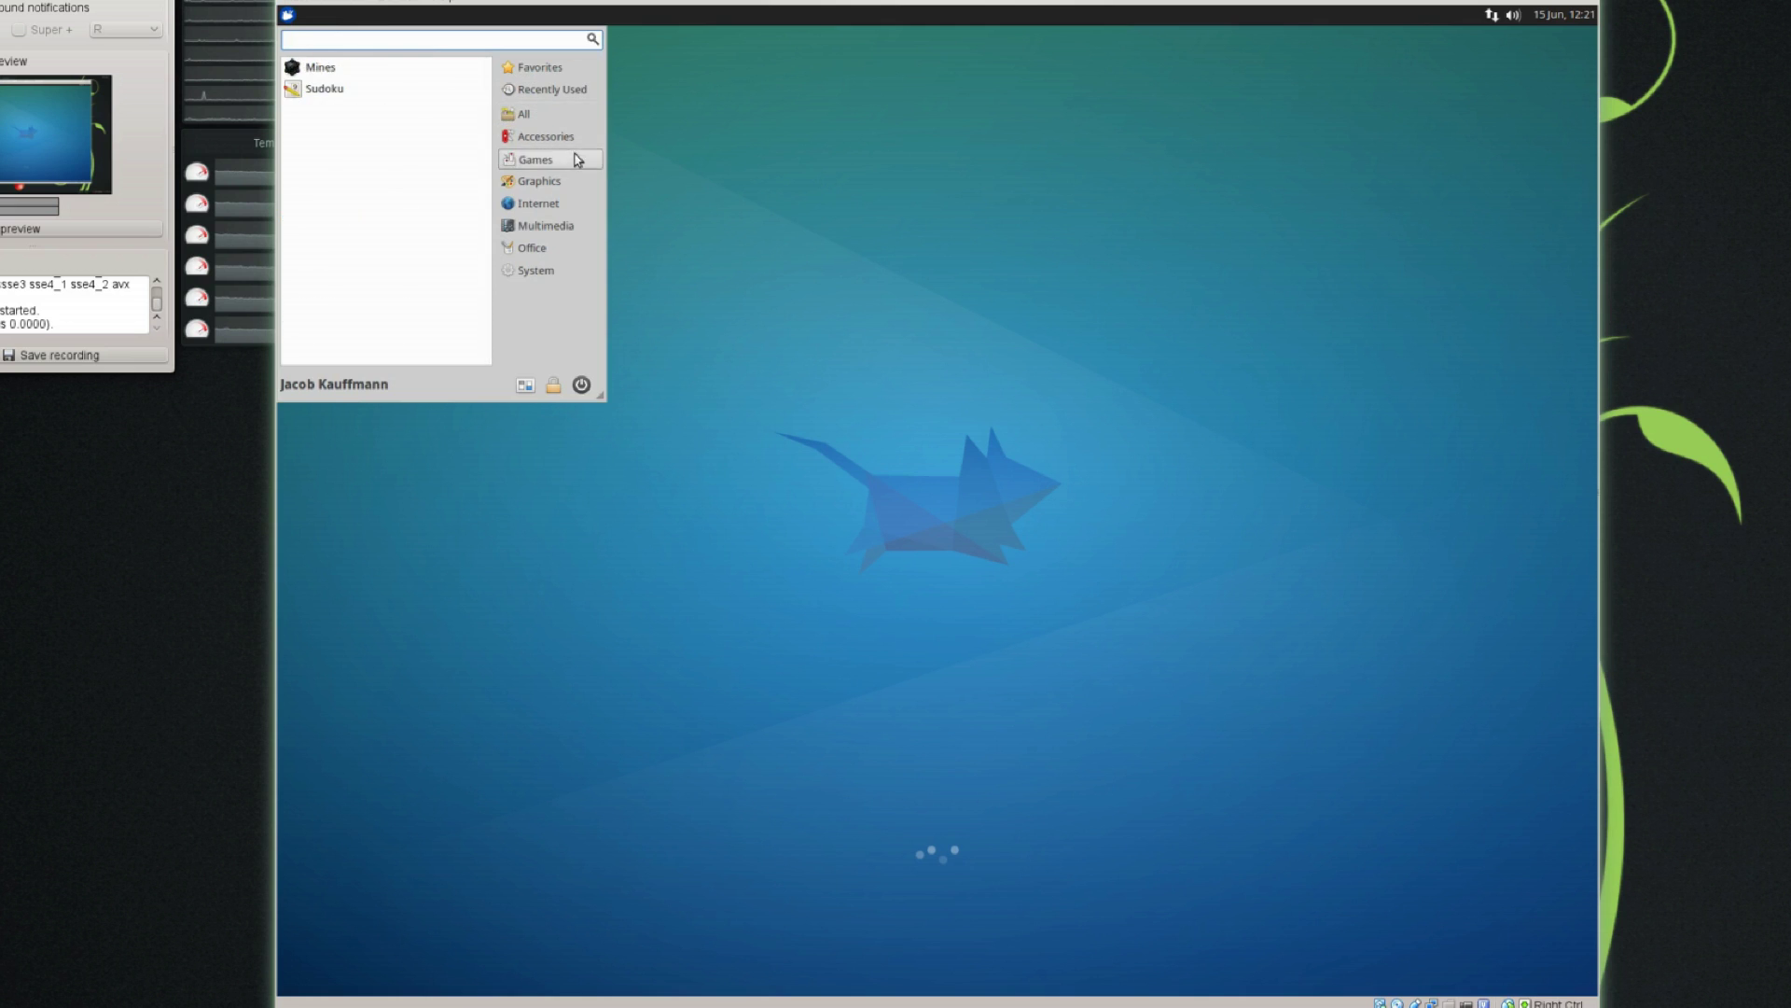
{"action": "left_click", "coordinate": [573, 136]}
{"action": "left_click", "coordinate": [572, 203]}
{"action": "left_click", "coordinate": [572, 226]}
{"action": "left_click", "coordinate": [572, 248]}
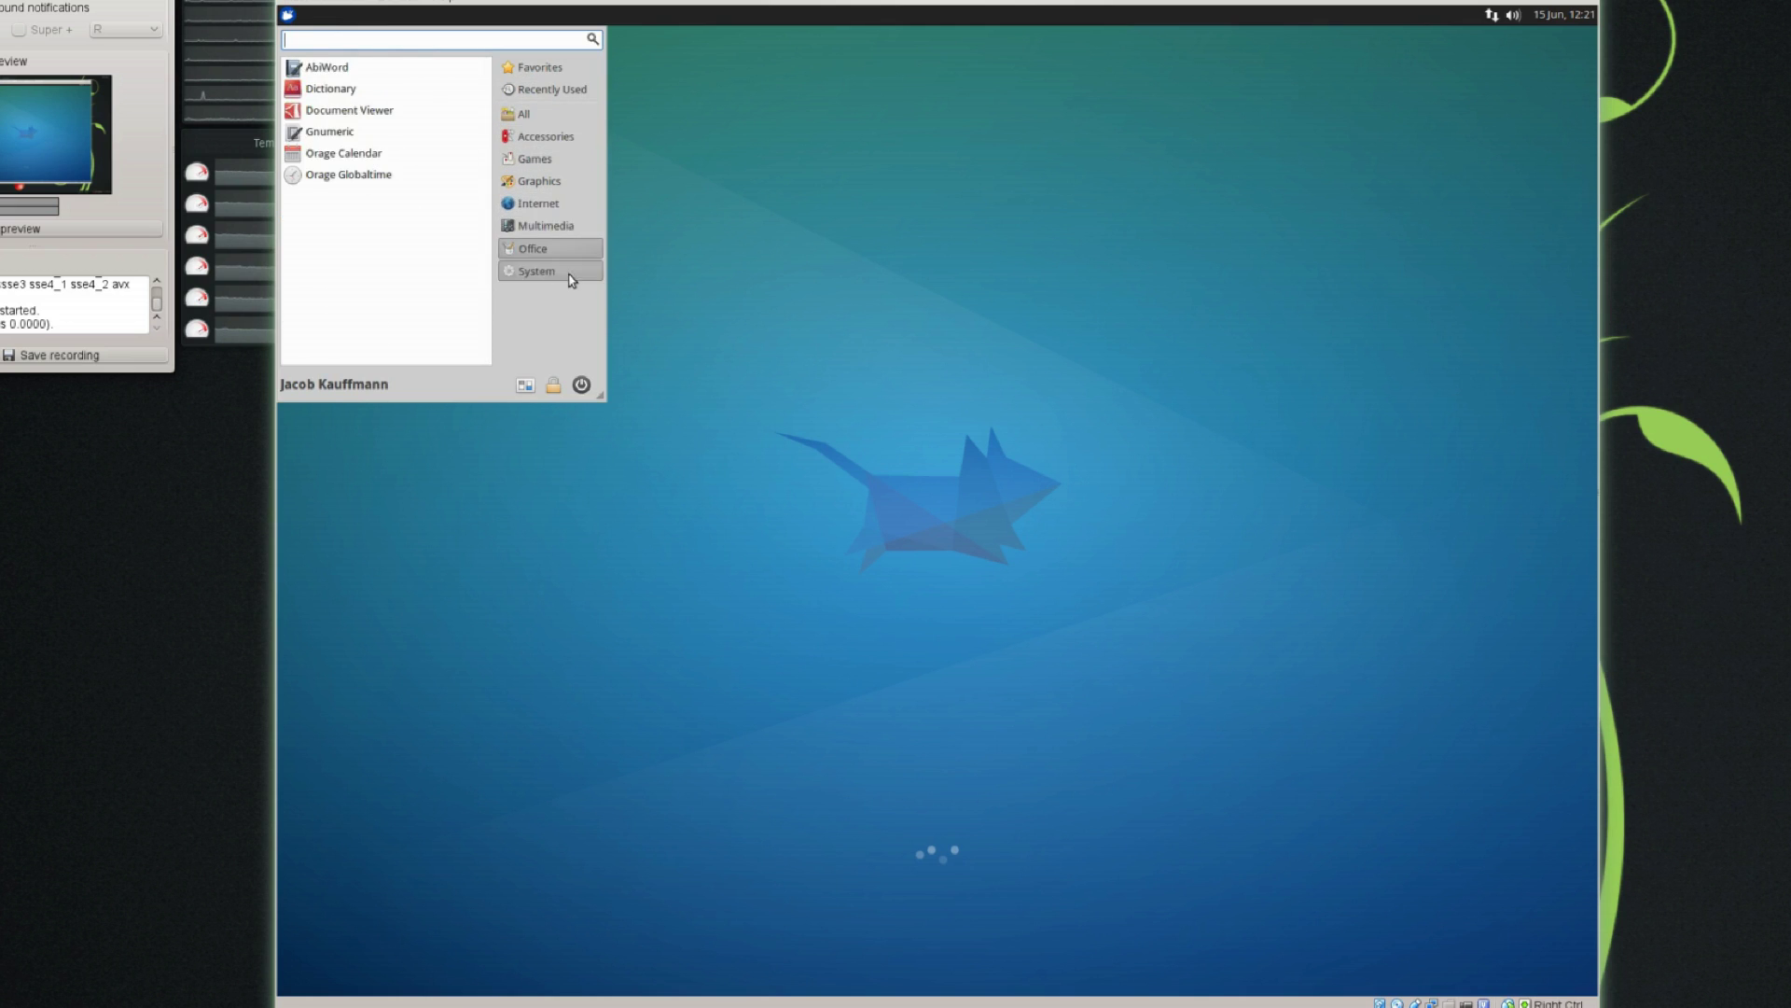
{"action": "left_click", "coordinate": [572, 273]}
{"action": "left_click", "coordinate": [573, 120]}
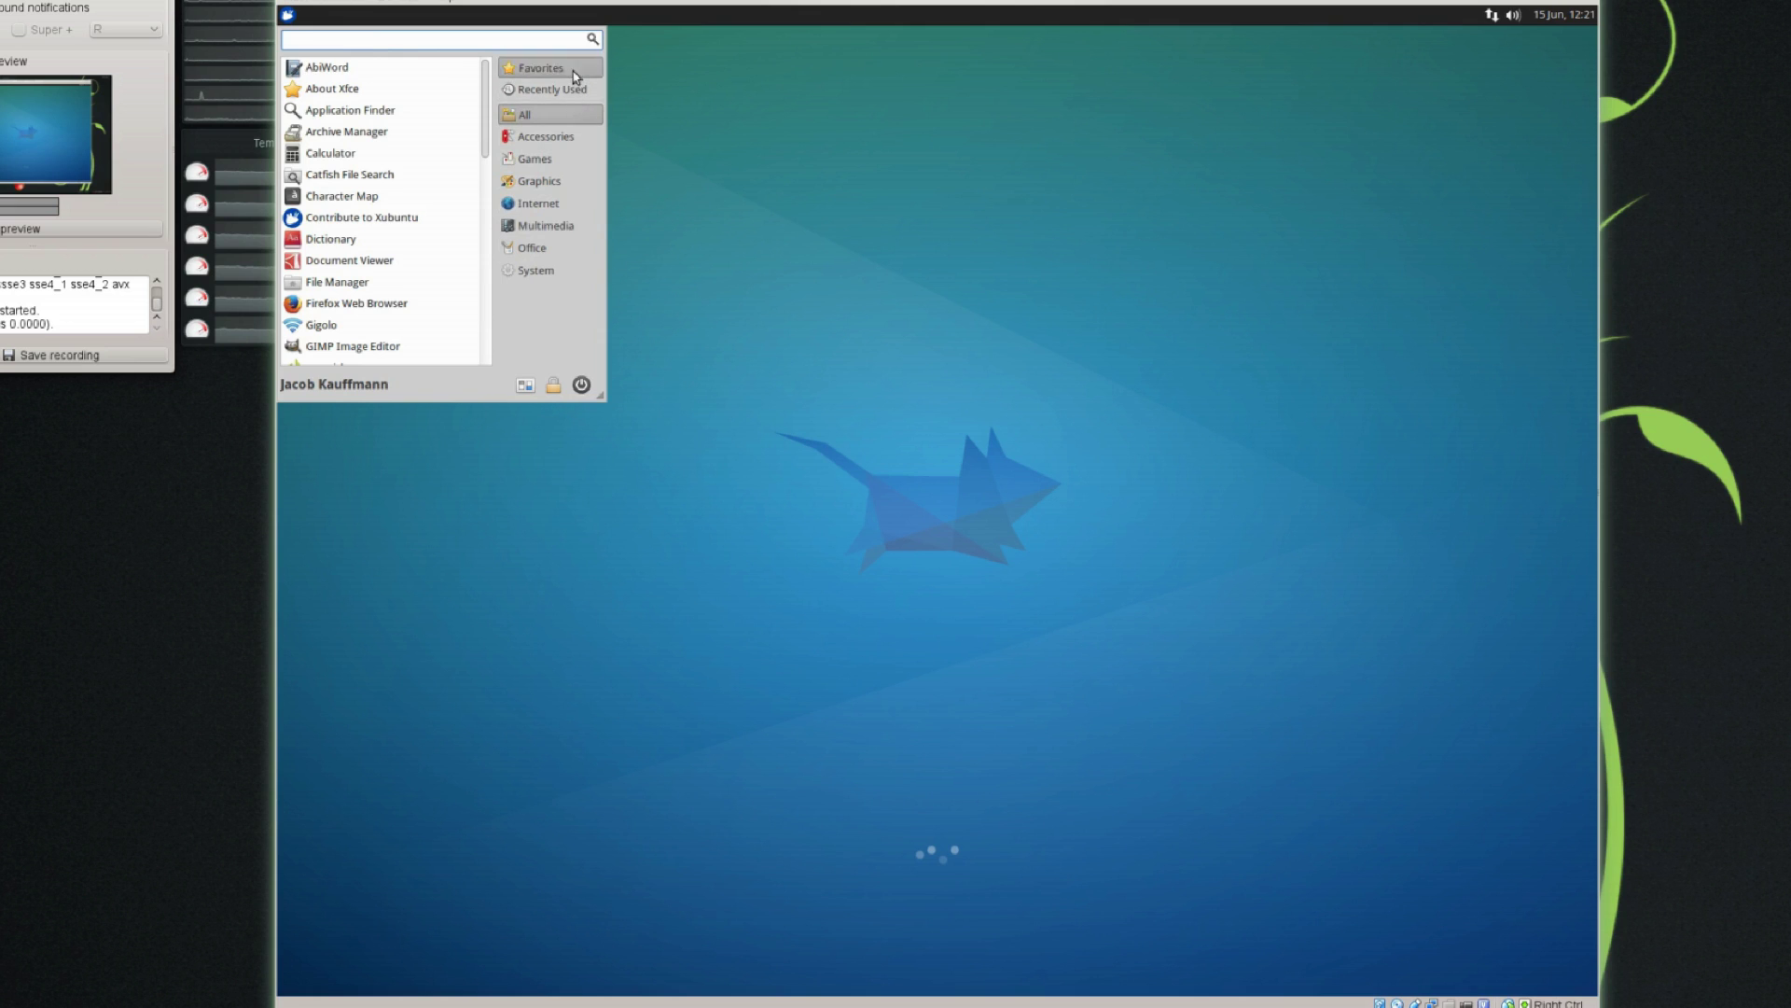
{"action": "left_click", "coordinate": [551, 67]}
{"action": "left_click", "coordinate": [550, 136]}
{"action": "left_click", "coordinate": [550, 115]}
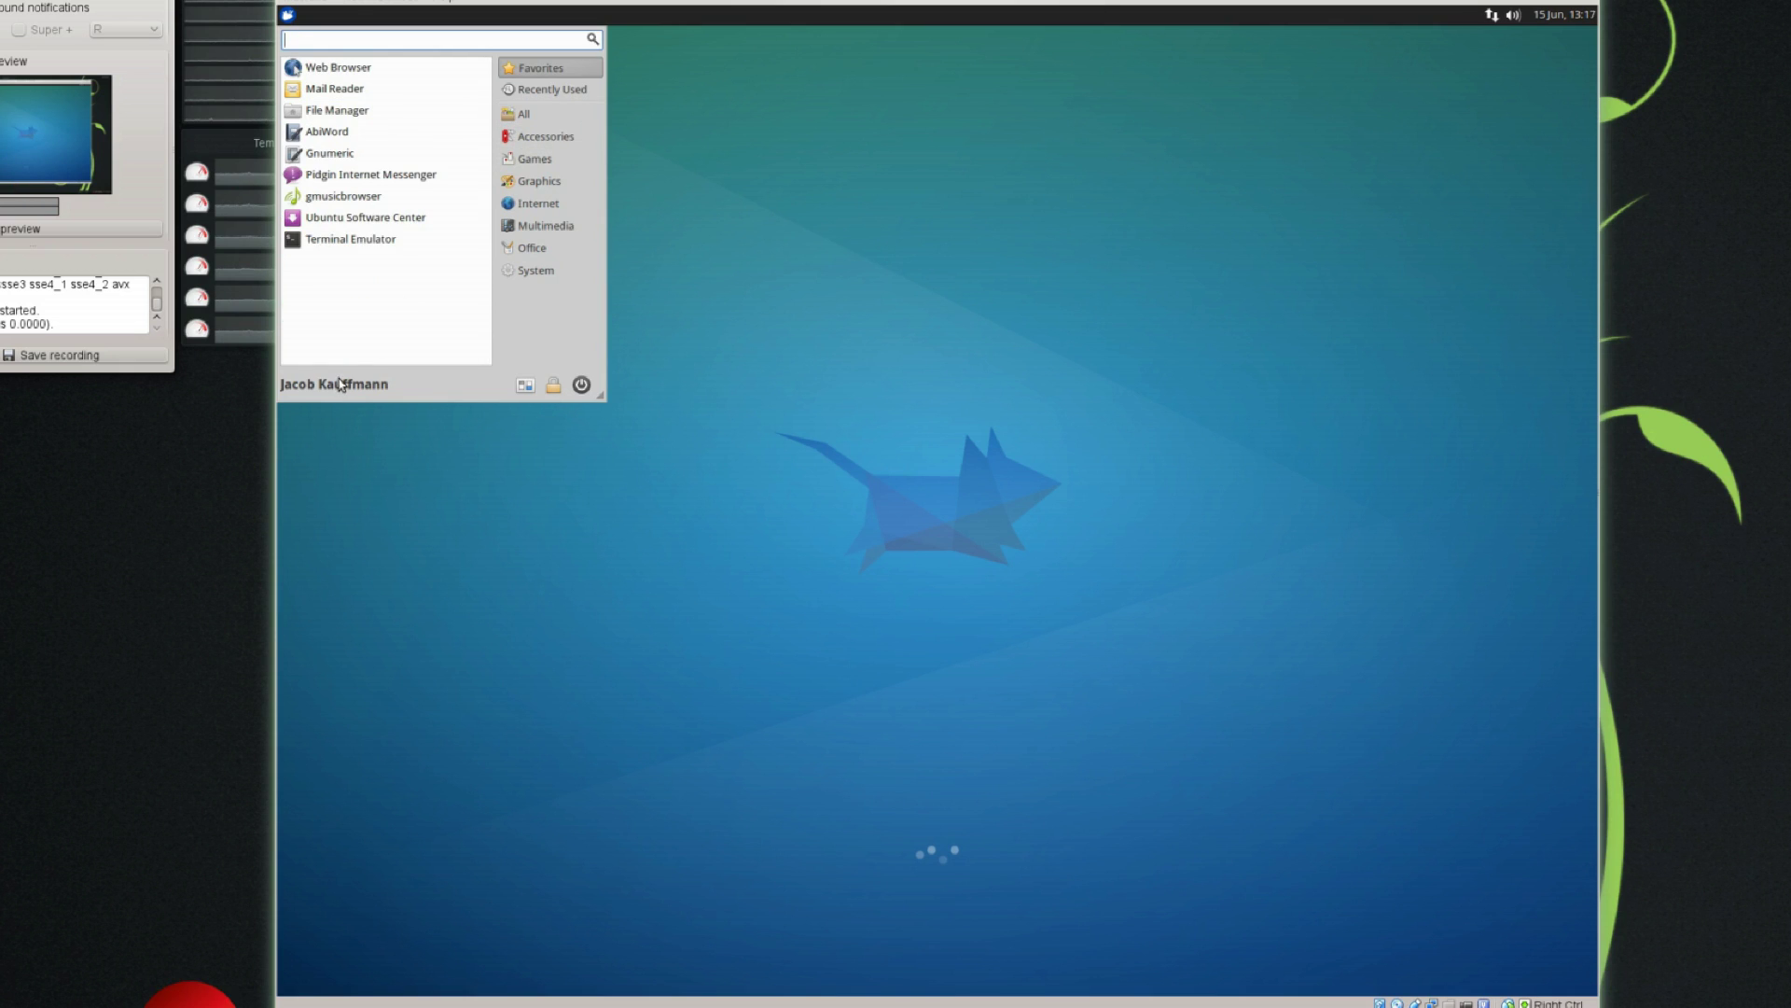
Step: Open the Settings manager, look through its Personal, Hardware, System and Other sections, and close it
{"action": "left_click", "coordinate": [661, 364]}
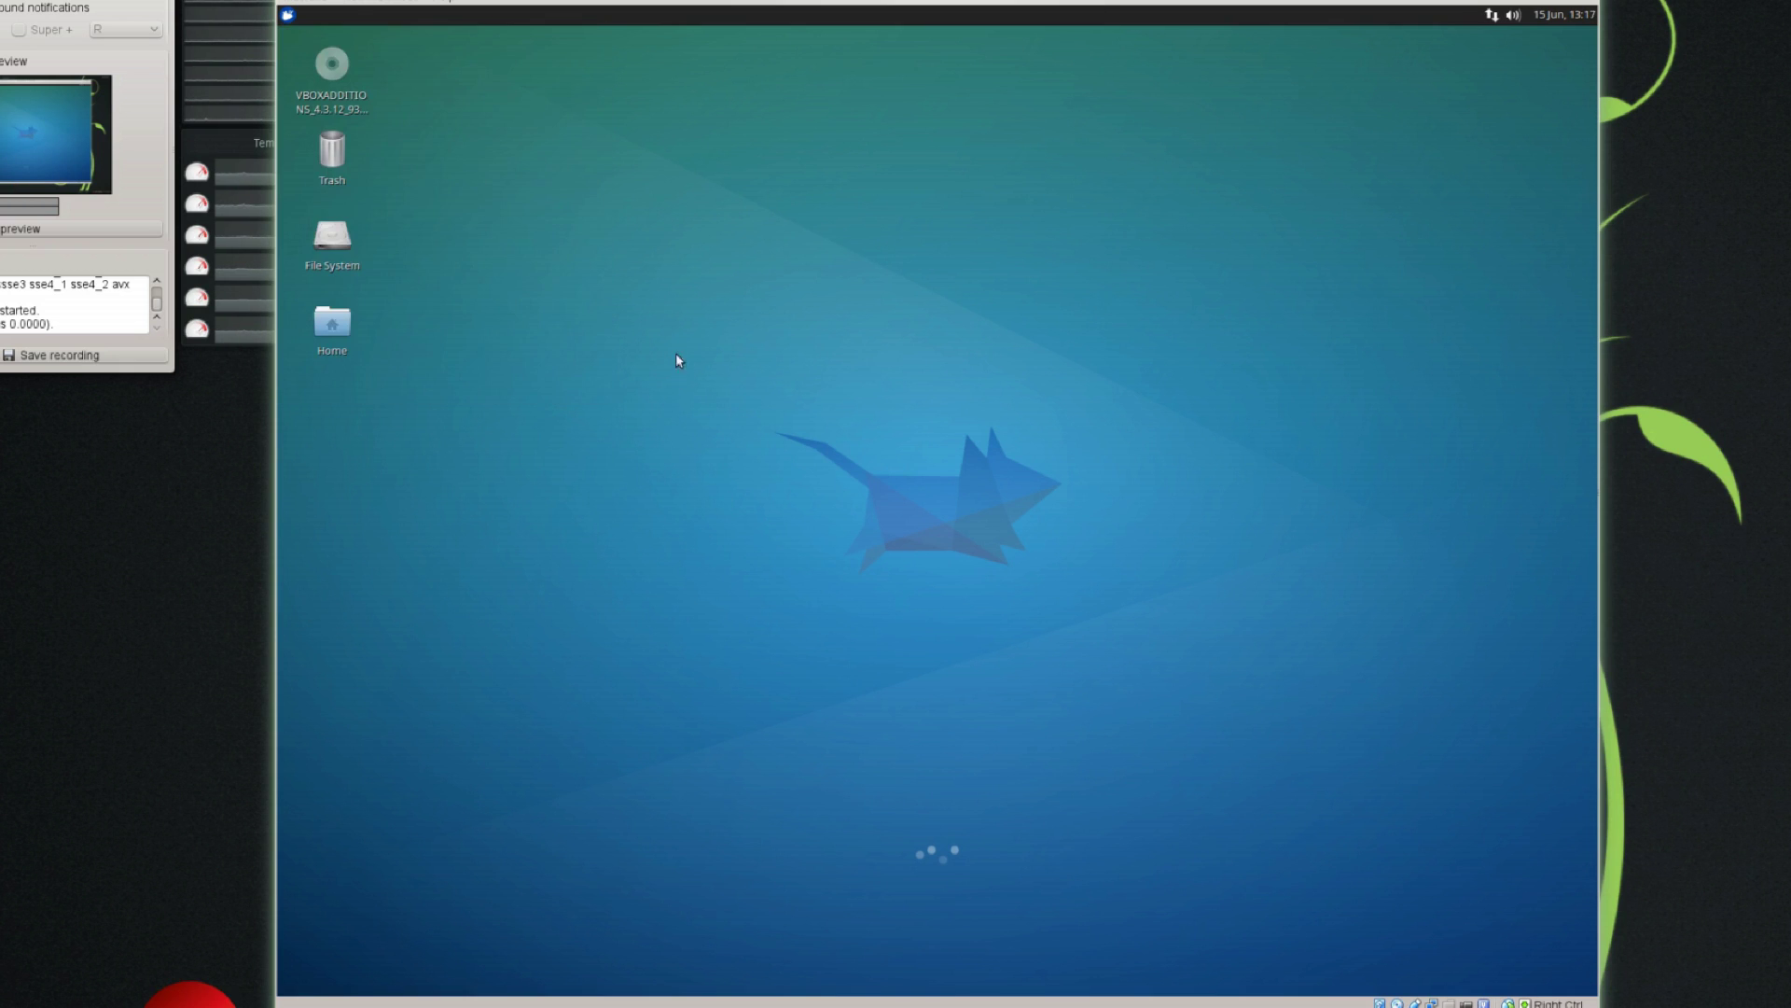
{"action": "left_click", "coordinate": [289, 15]}
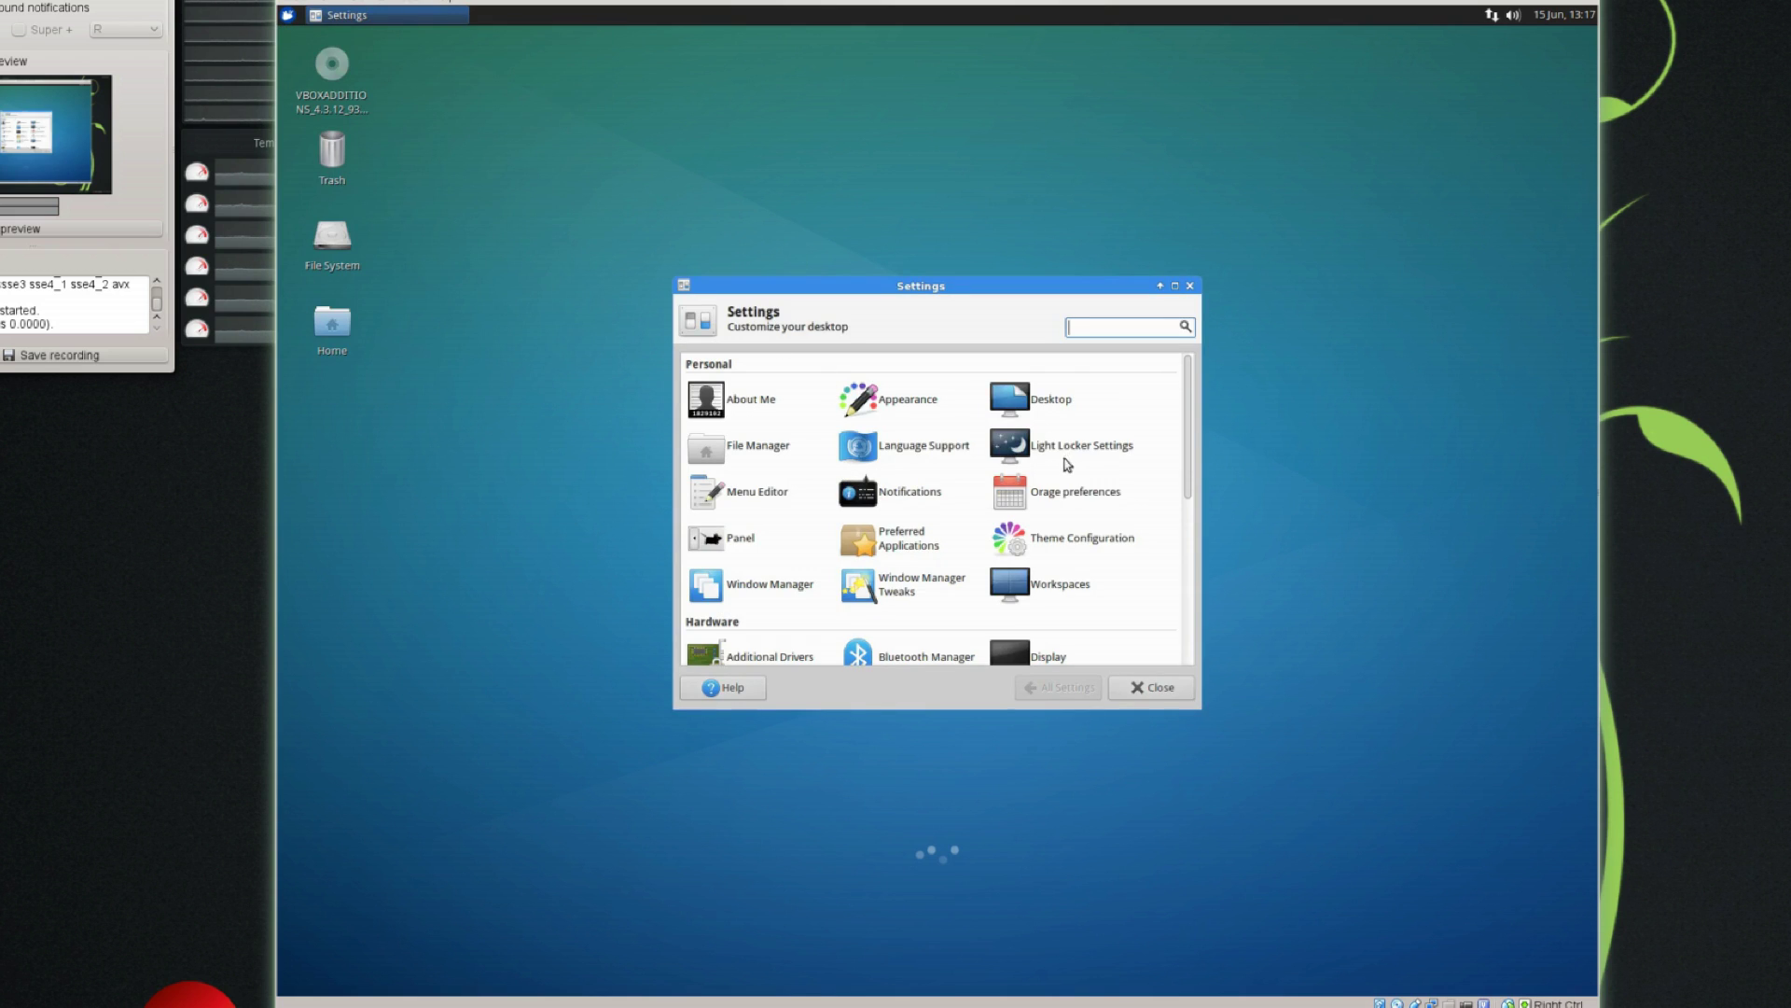
{"action": "scroll", "coordinate": [1014, 462], "scroll_direction": "down", "scroll_amount": 5}
{"action": "scroll", "coordinate": [1015, 464], "scroll_direction": "up", "scroll_amount": 5}
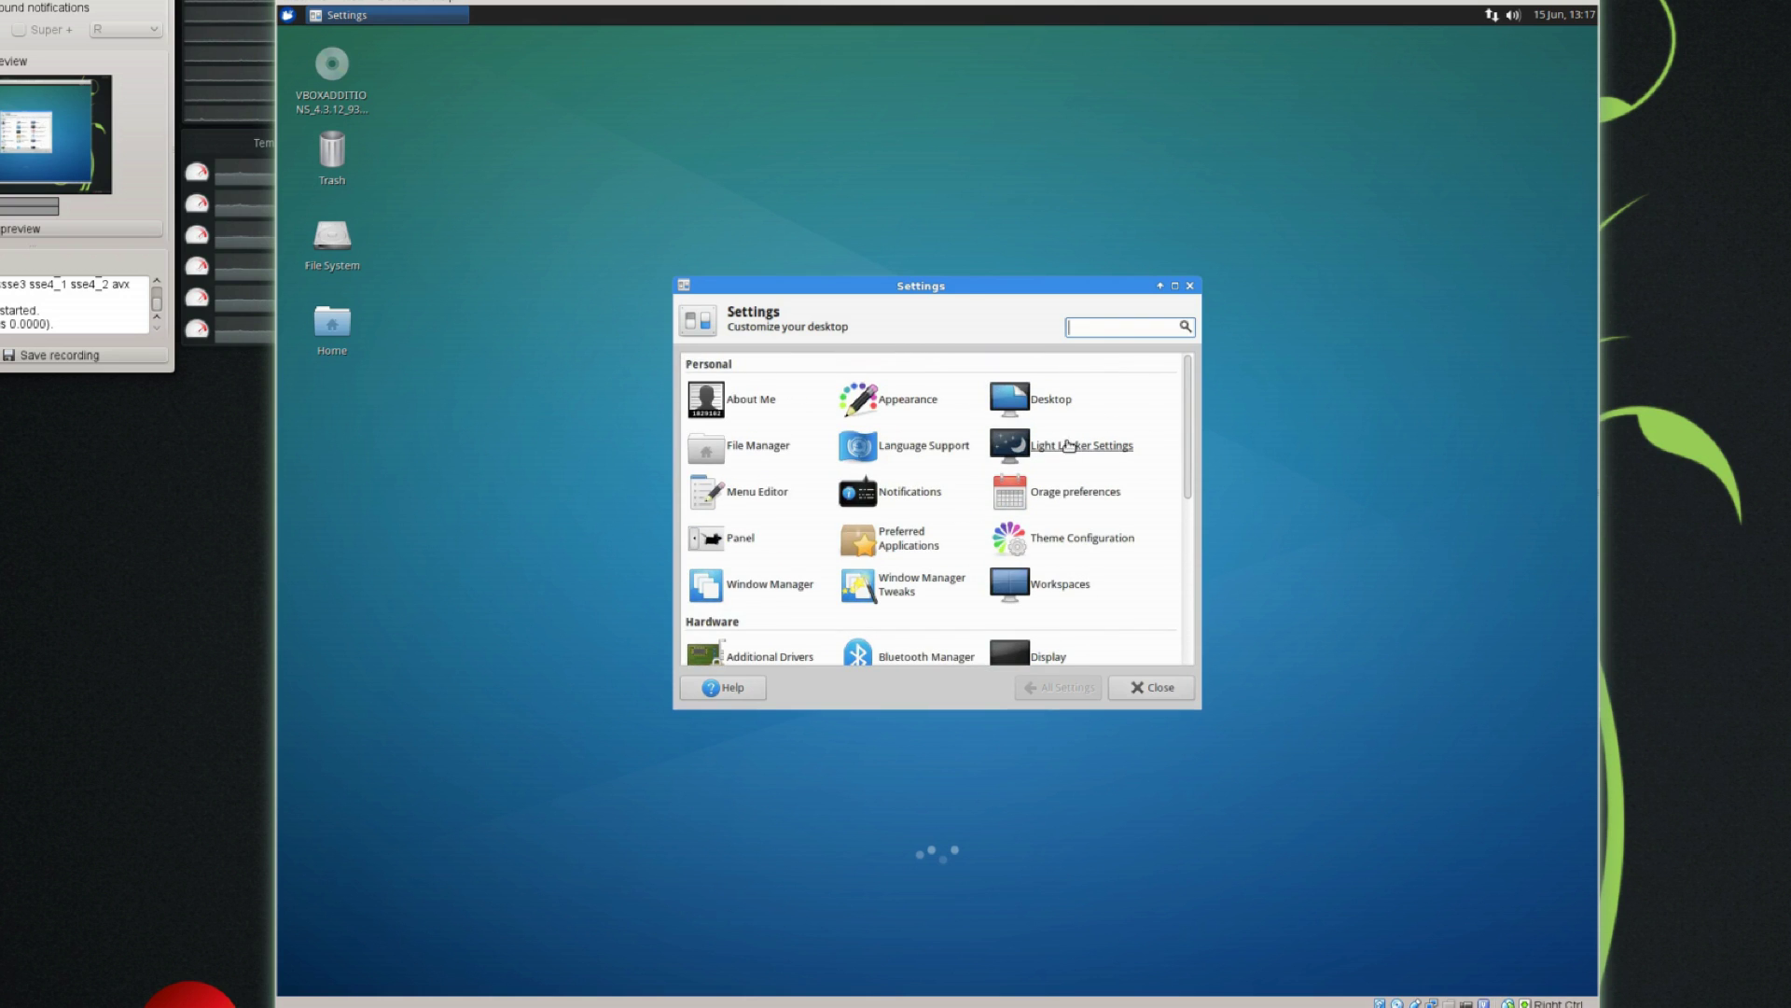
{"action": "scroll", "coordinate": [1057, 401], "scroll_direction": "down", "scroll_amount": 5}
{"action": "scroll", "coordinate": [1045, 411], "scroll_direction": "up", "scroll_amount": 5}
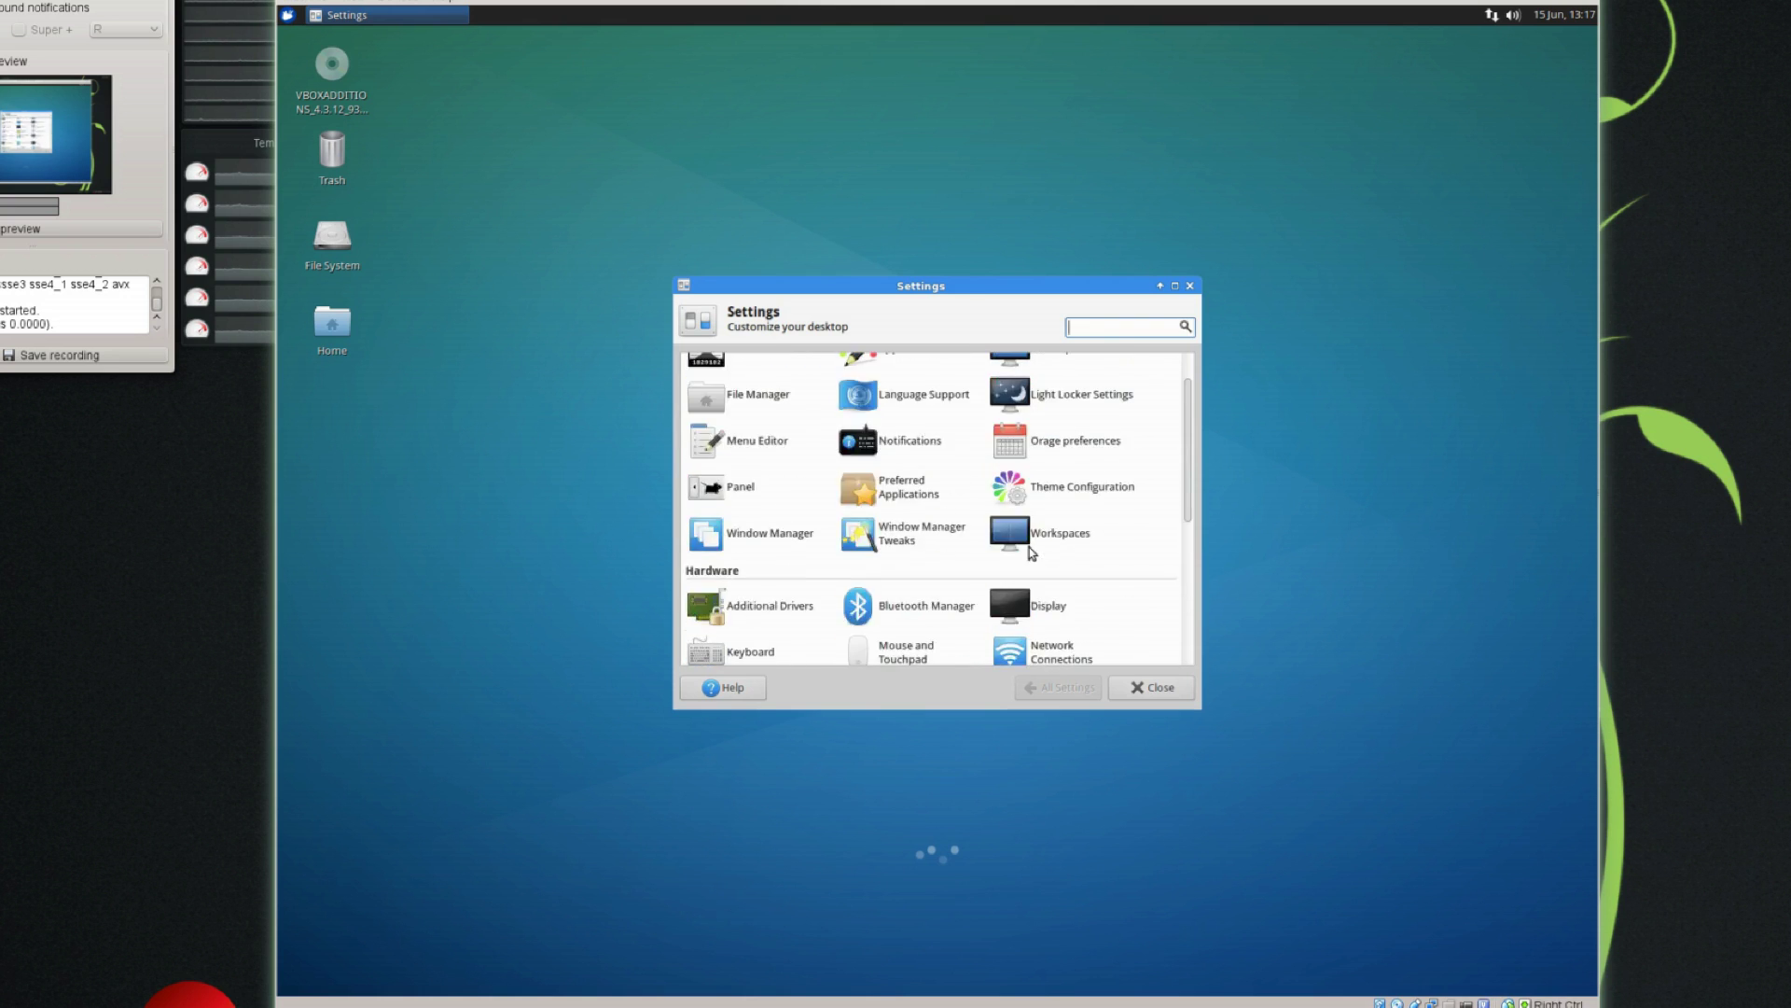
{"action": "scroll", "coordinate": [1030, 422], "scroll_direction": "up", "scroll_amount": 1}
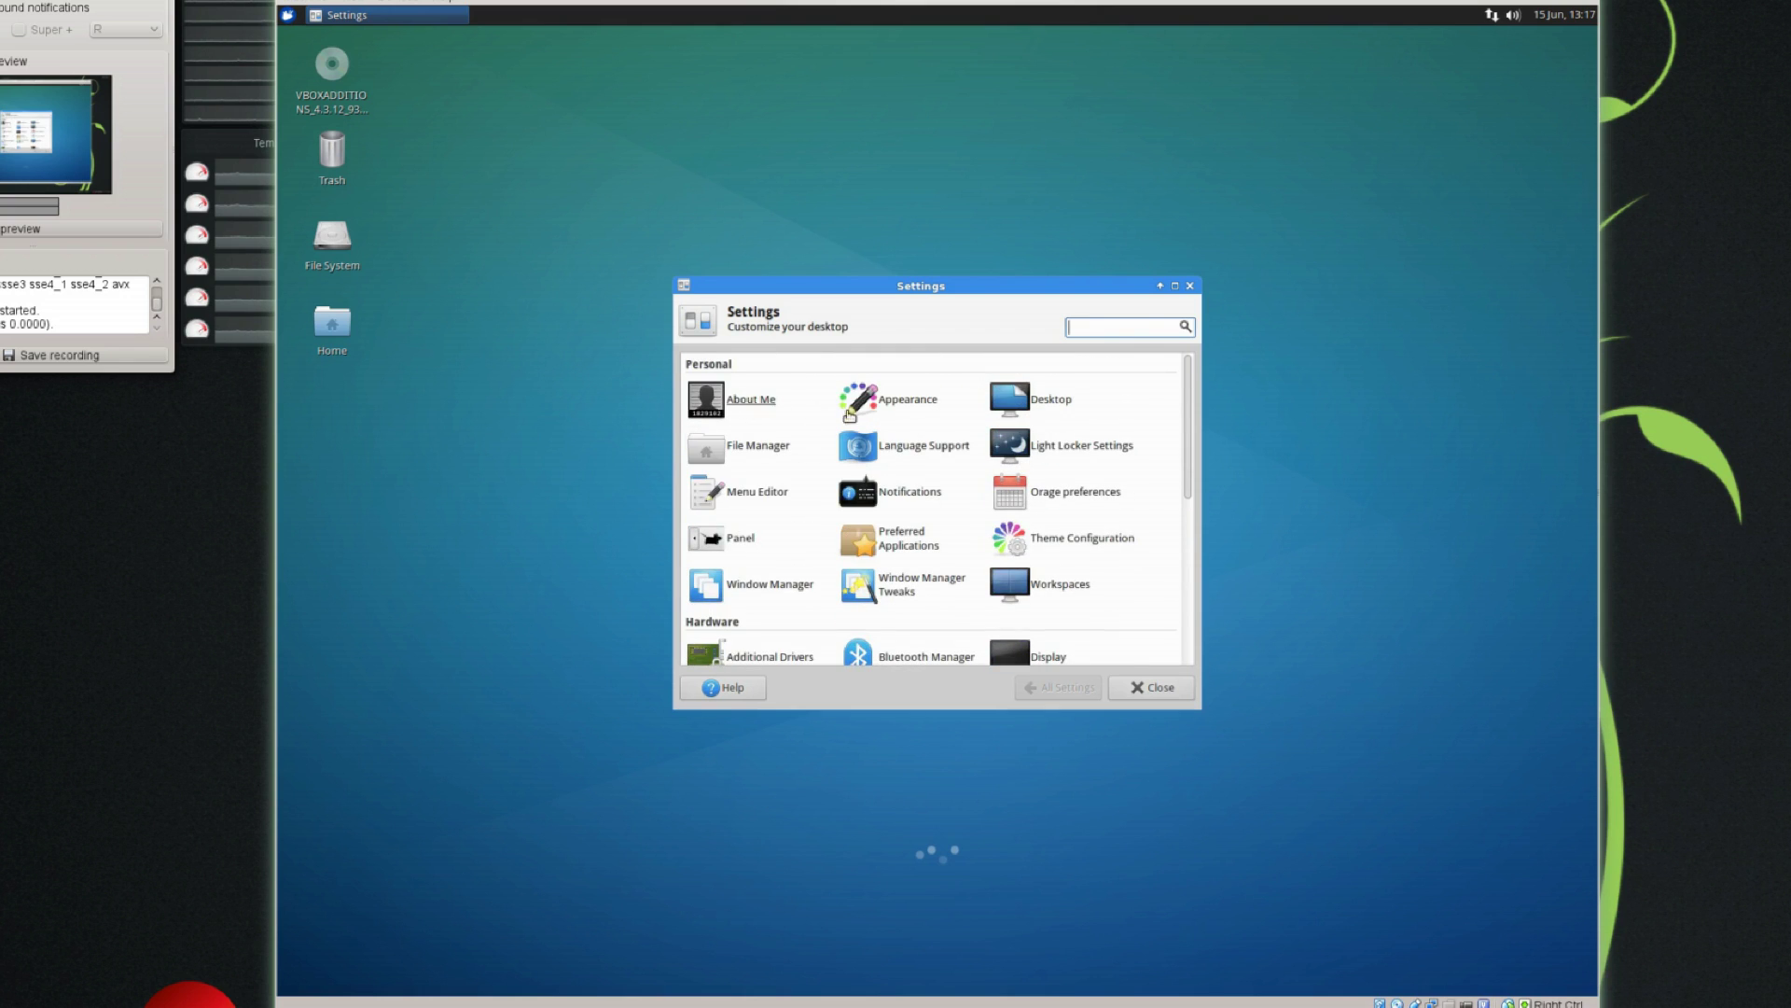
{"action": "scroll", "coordinate": [737, 401], "scroll_direction": "down", "scroll_amount": 5}
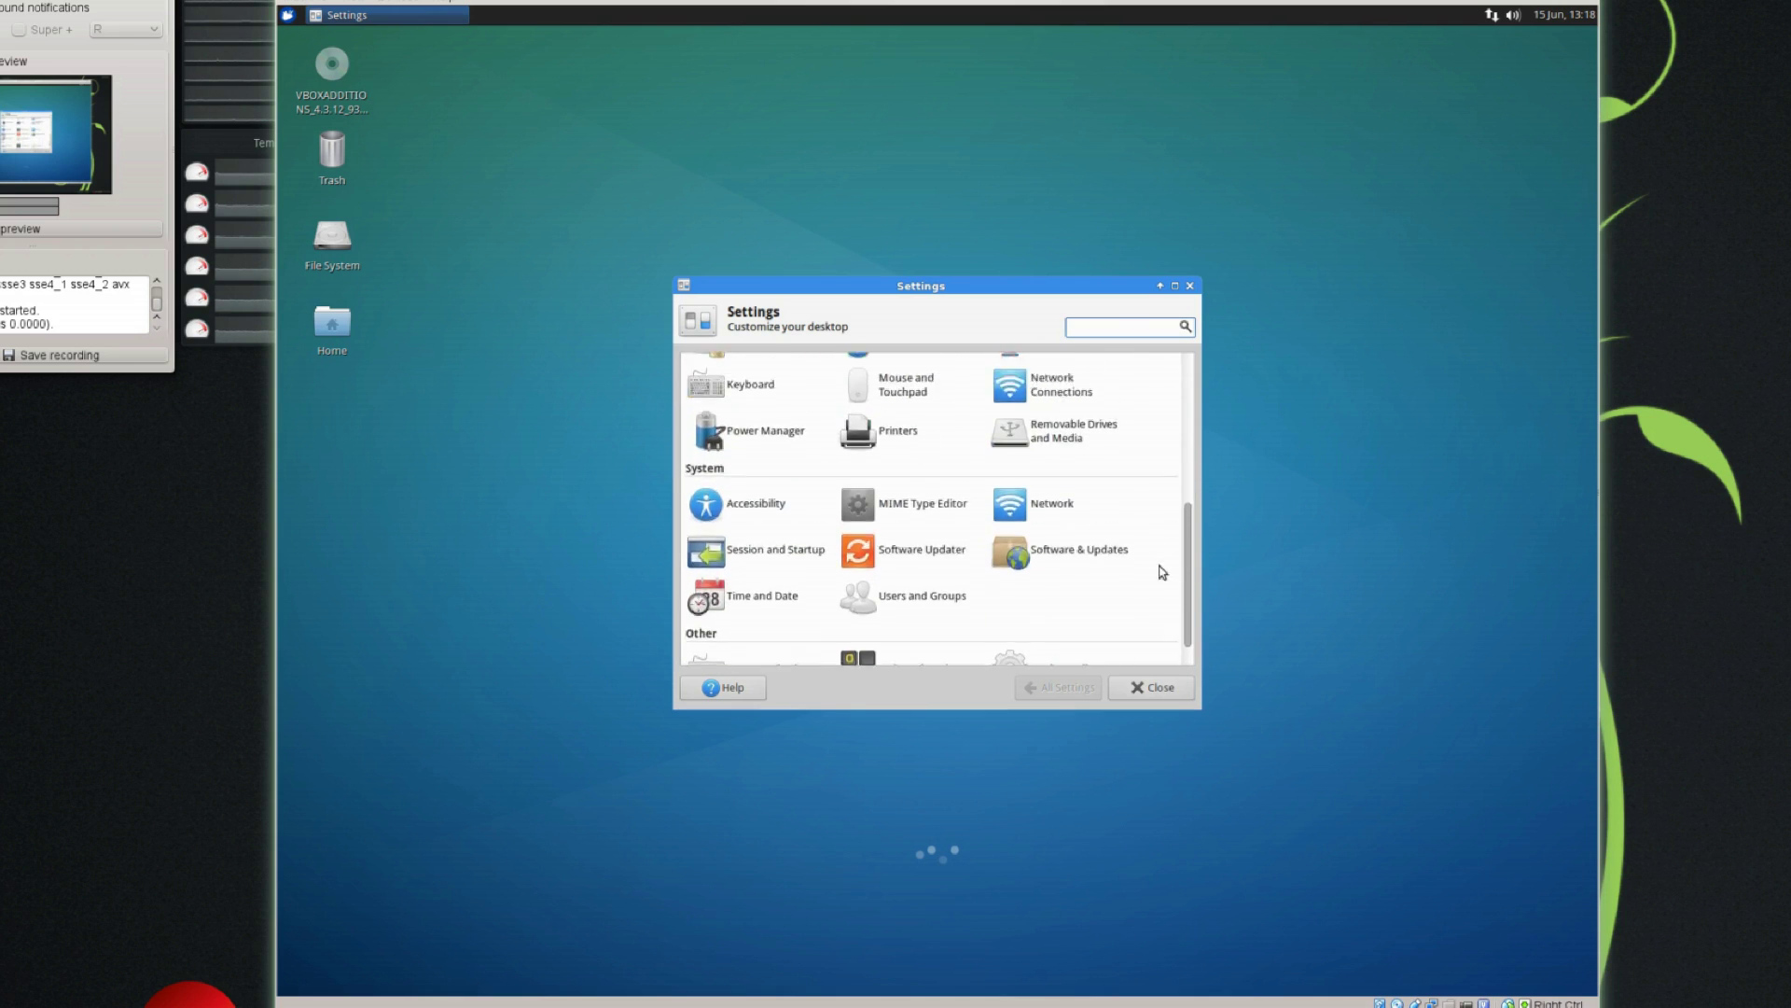
{"action": "scroll", "coordinate": [1160, 571], "scroll_direction": "up", "scroll_amount": 5}
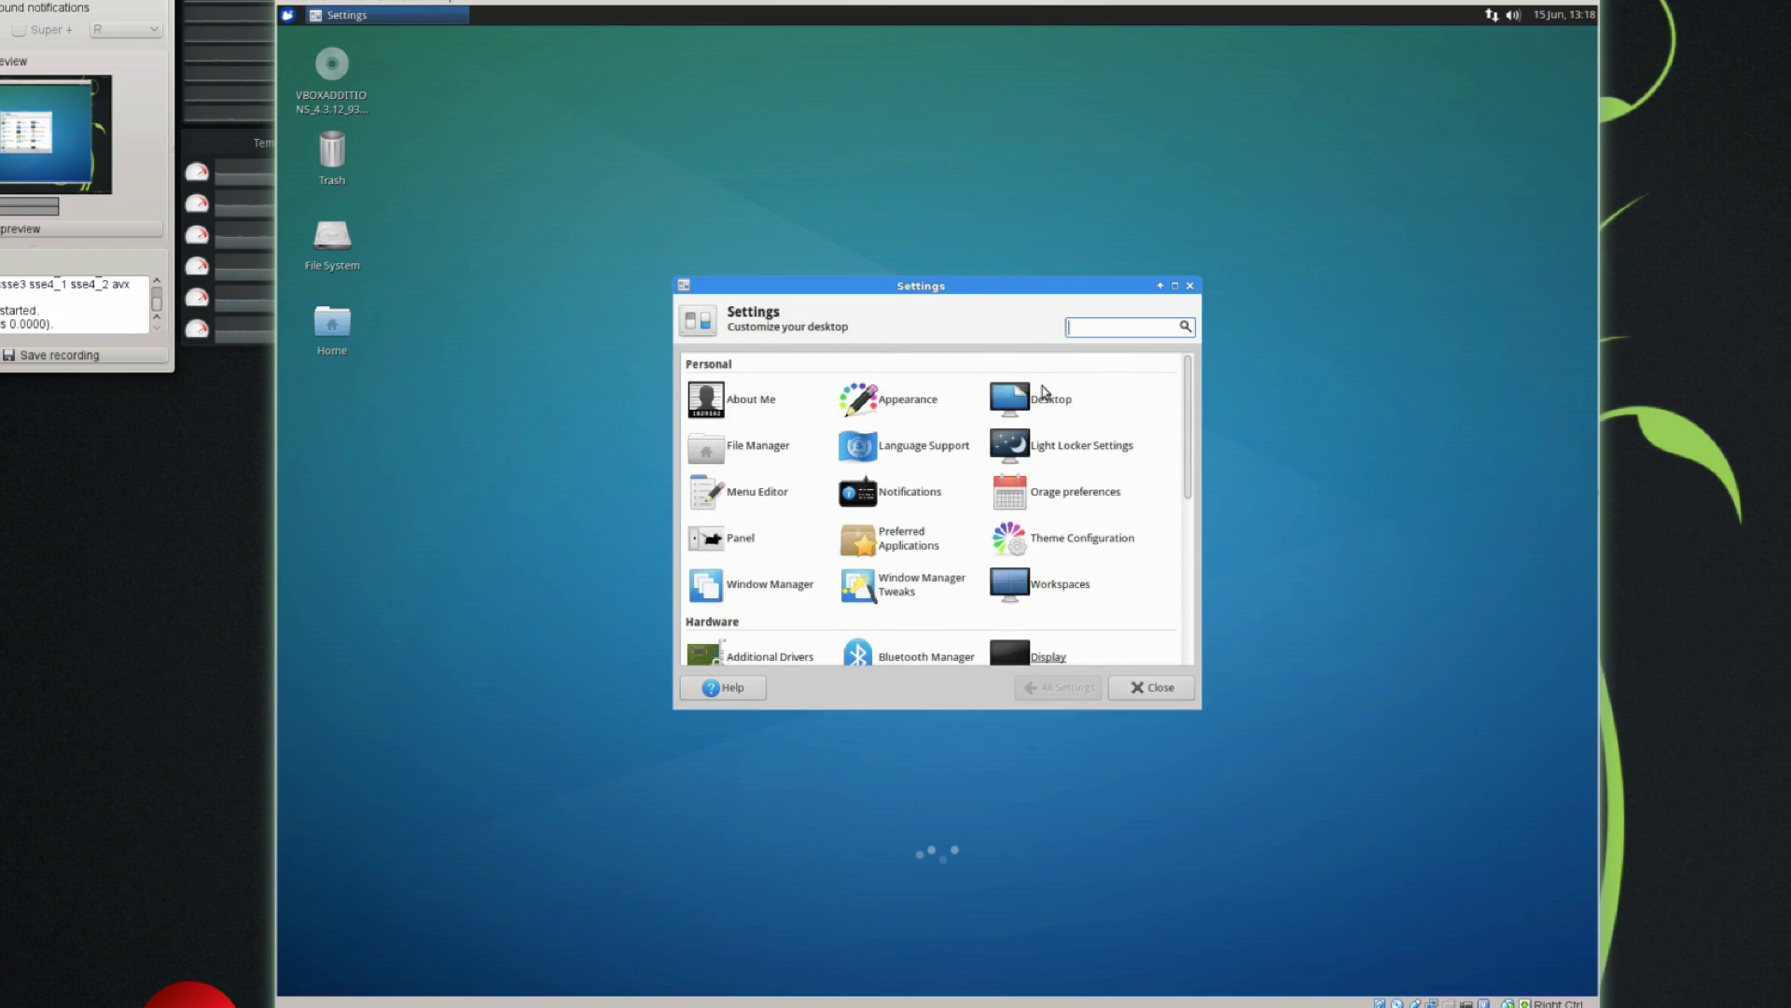
{"action": "scroll", "coordinate": [1060, 452], "scroll_direction": "down", "scroll_amount": 2}
{"action": "scroll", "coordinate": [1060, 451], "scroll_direction": "down", "scroll_amount": 1}
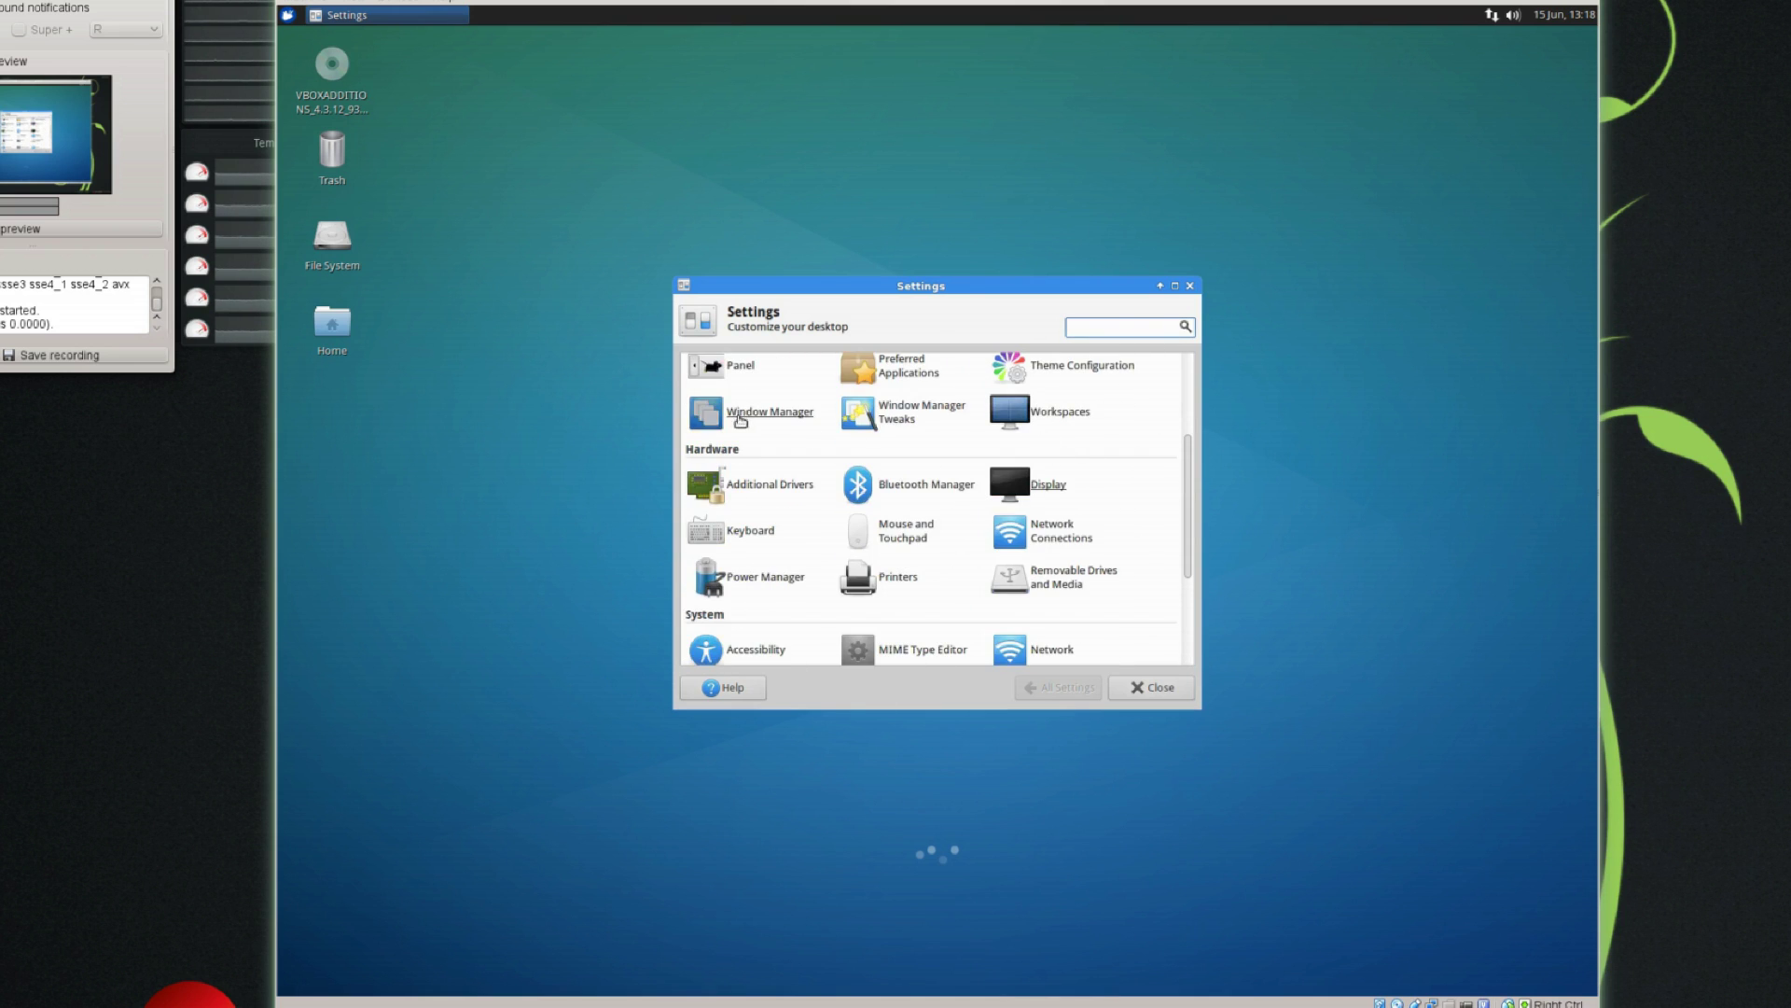
{"action": "scroll", "coordinate": [727, 409], "scroll_direction": "down", "scroll_amount": 1}
{"action": "scroll", "coordinate": [726, 408], "scroll_direction": "up", "scroll_amount": 1}
{"action": "scroll", "coordinate": [727, 409], "scroll_direction": "down", "scroll_amount": 3}
{"action": "scroll", "coordinate": [726, 409], "scroll_direction": "up", "scroll_amount": 3}
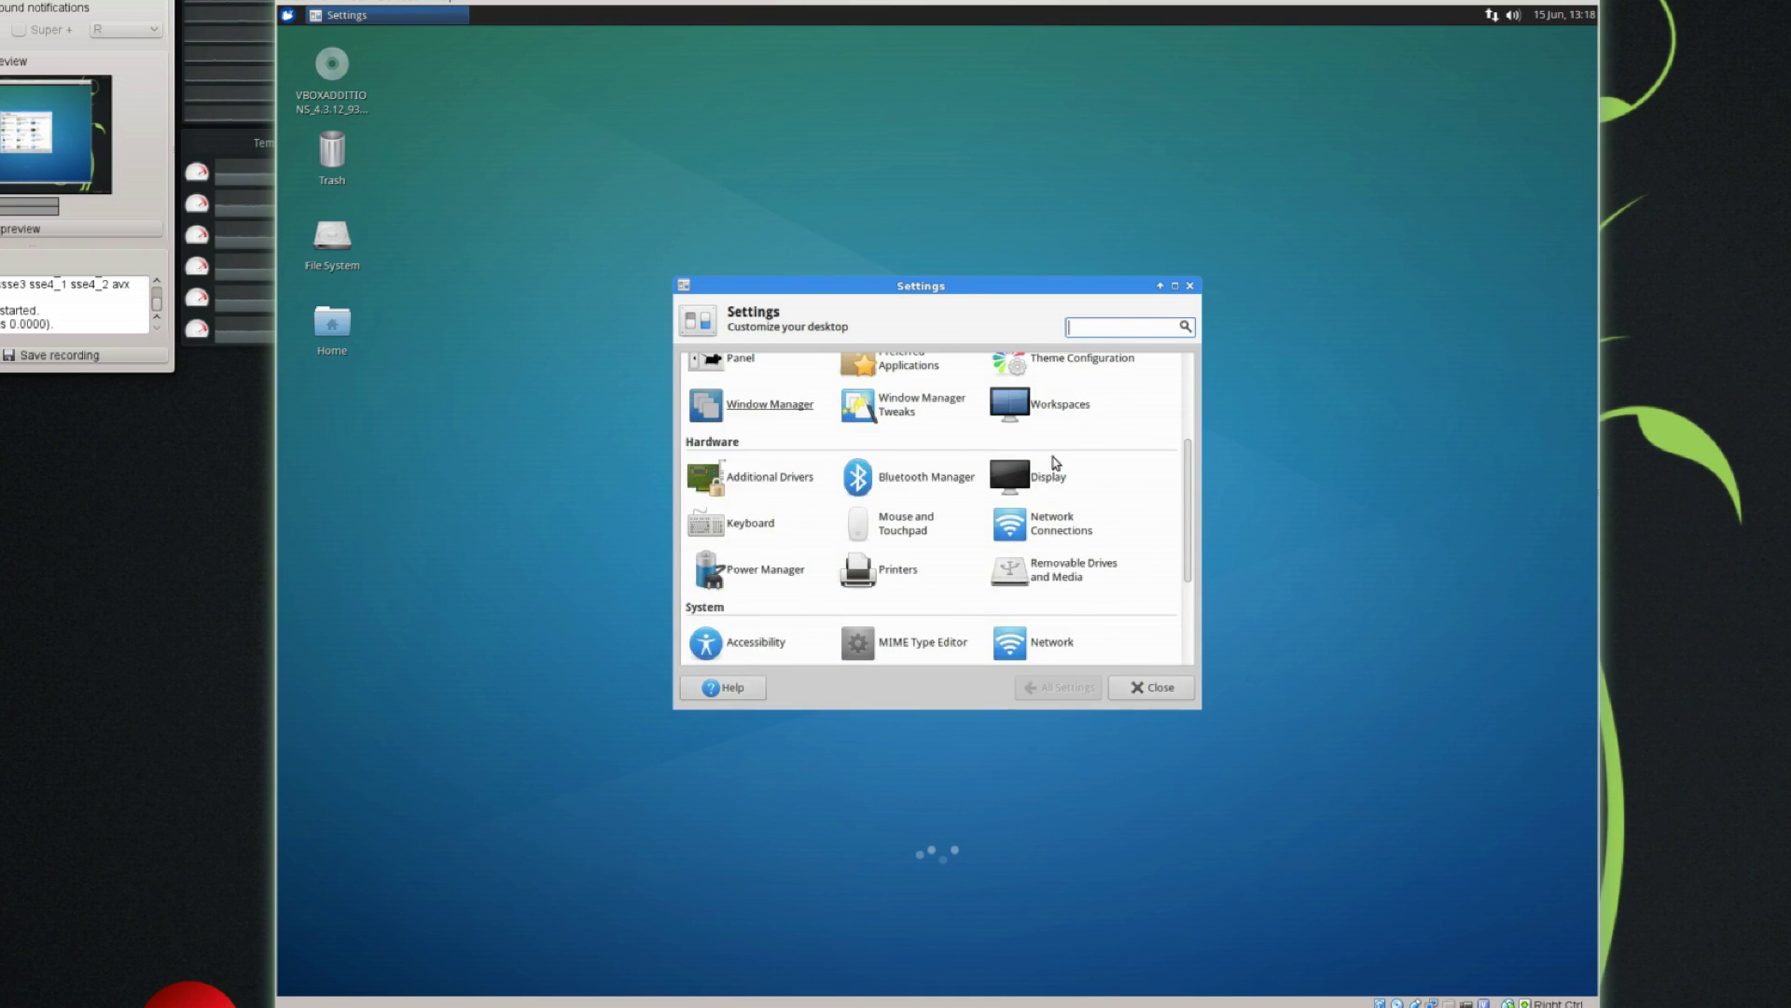
{"action": "scroll", "coordinate": [1006, 517], "scroll_direction": "up", "scroll_amount": 2}
{"action": "scroll", "coordinate": [1006, 517], "scroll_direction": "down", "scroll_amount": 6}
{"action": "left_click", "coordinate": [1131, 686]}
Step: Lock the screen from the applications launcher and unlock it again with the account password
{"action": "left_click", "coordinate": [287, 15]}
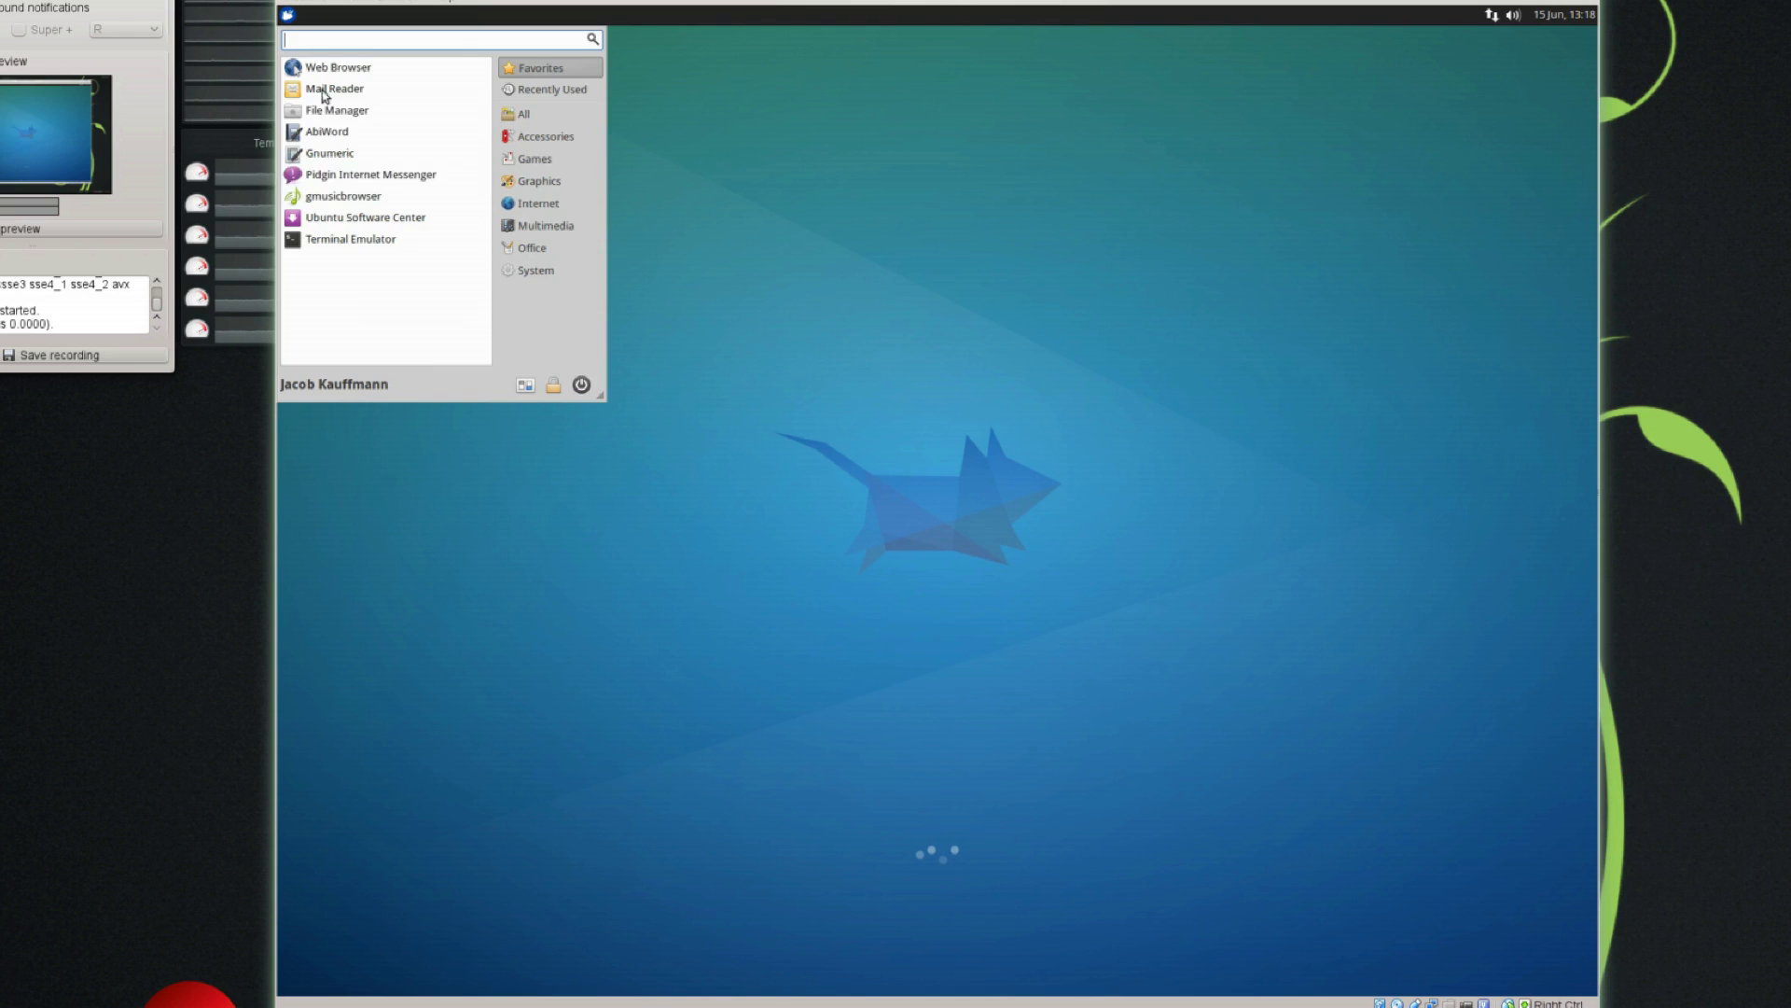
{"action": "left_click", "coordinate": [554, 384]}
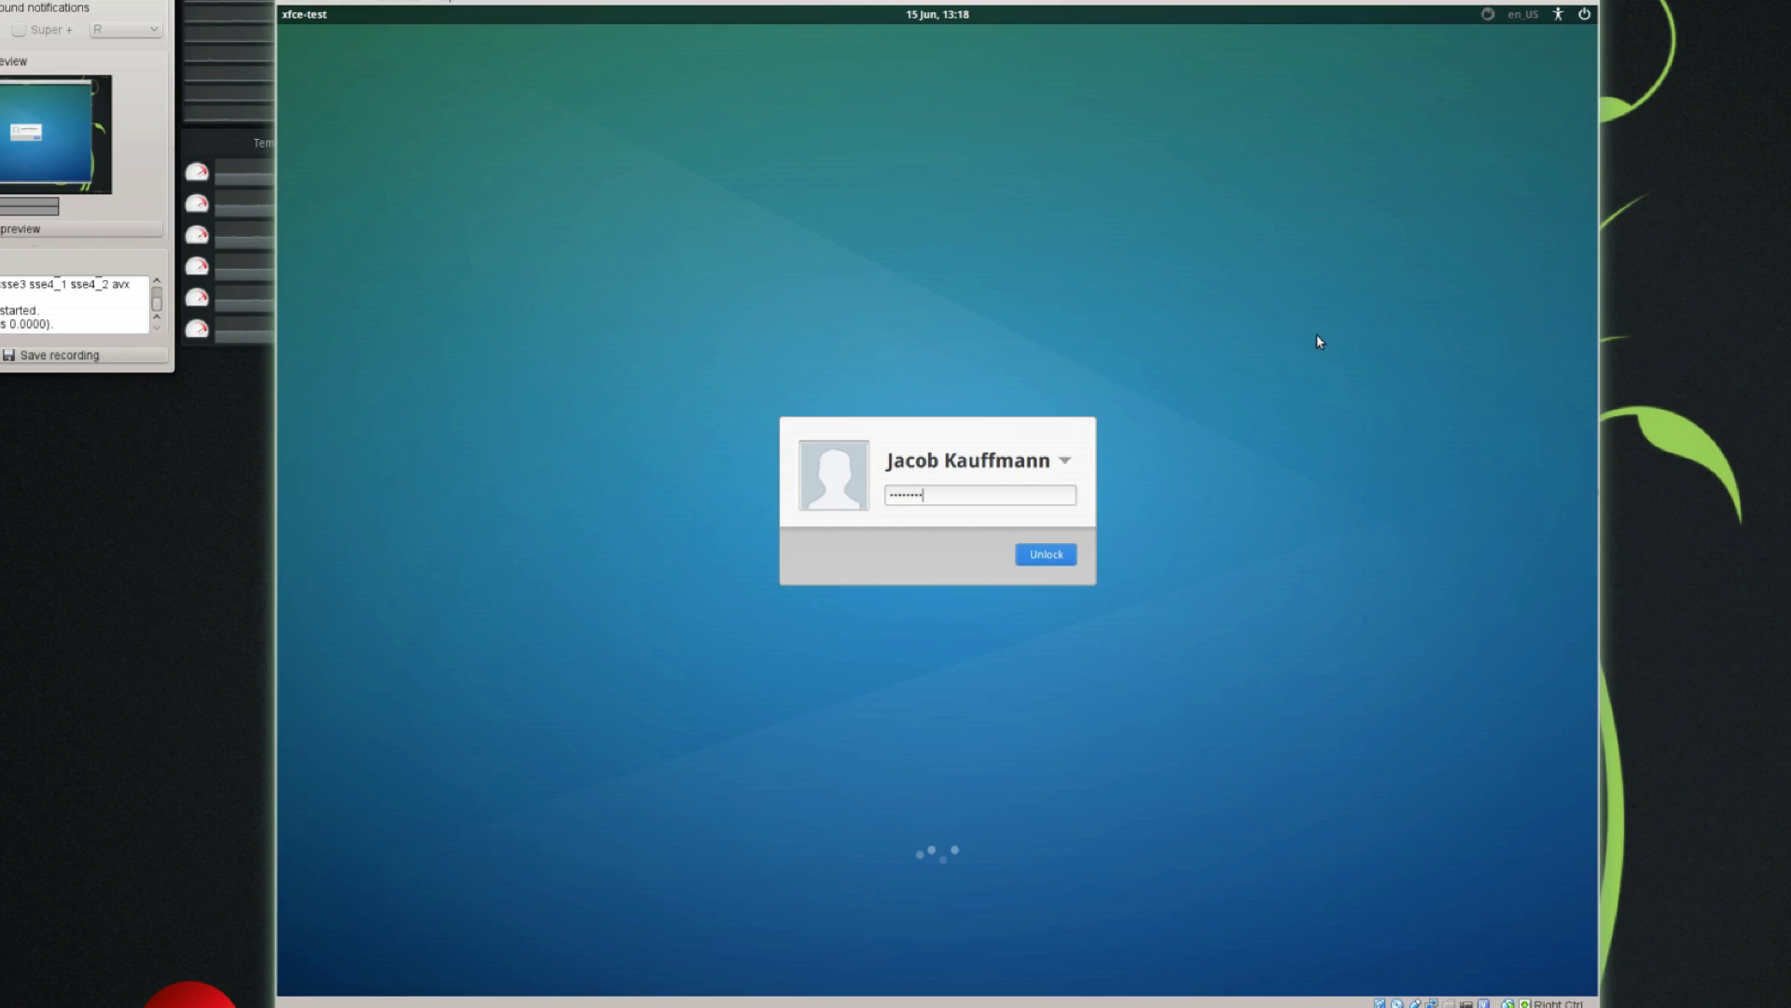
{"action": "key", "text": "Return"}
Step: Open the log out dialog from the launcher to view its Restart, Shut Down and Suspend options, and cancel it
{"action": "left_click", "coordinate": [287, 14]}
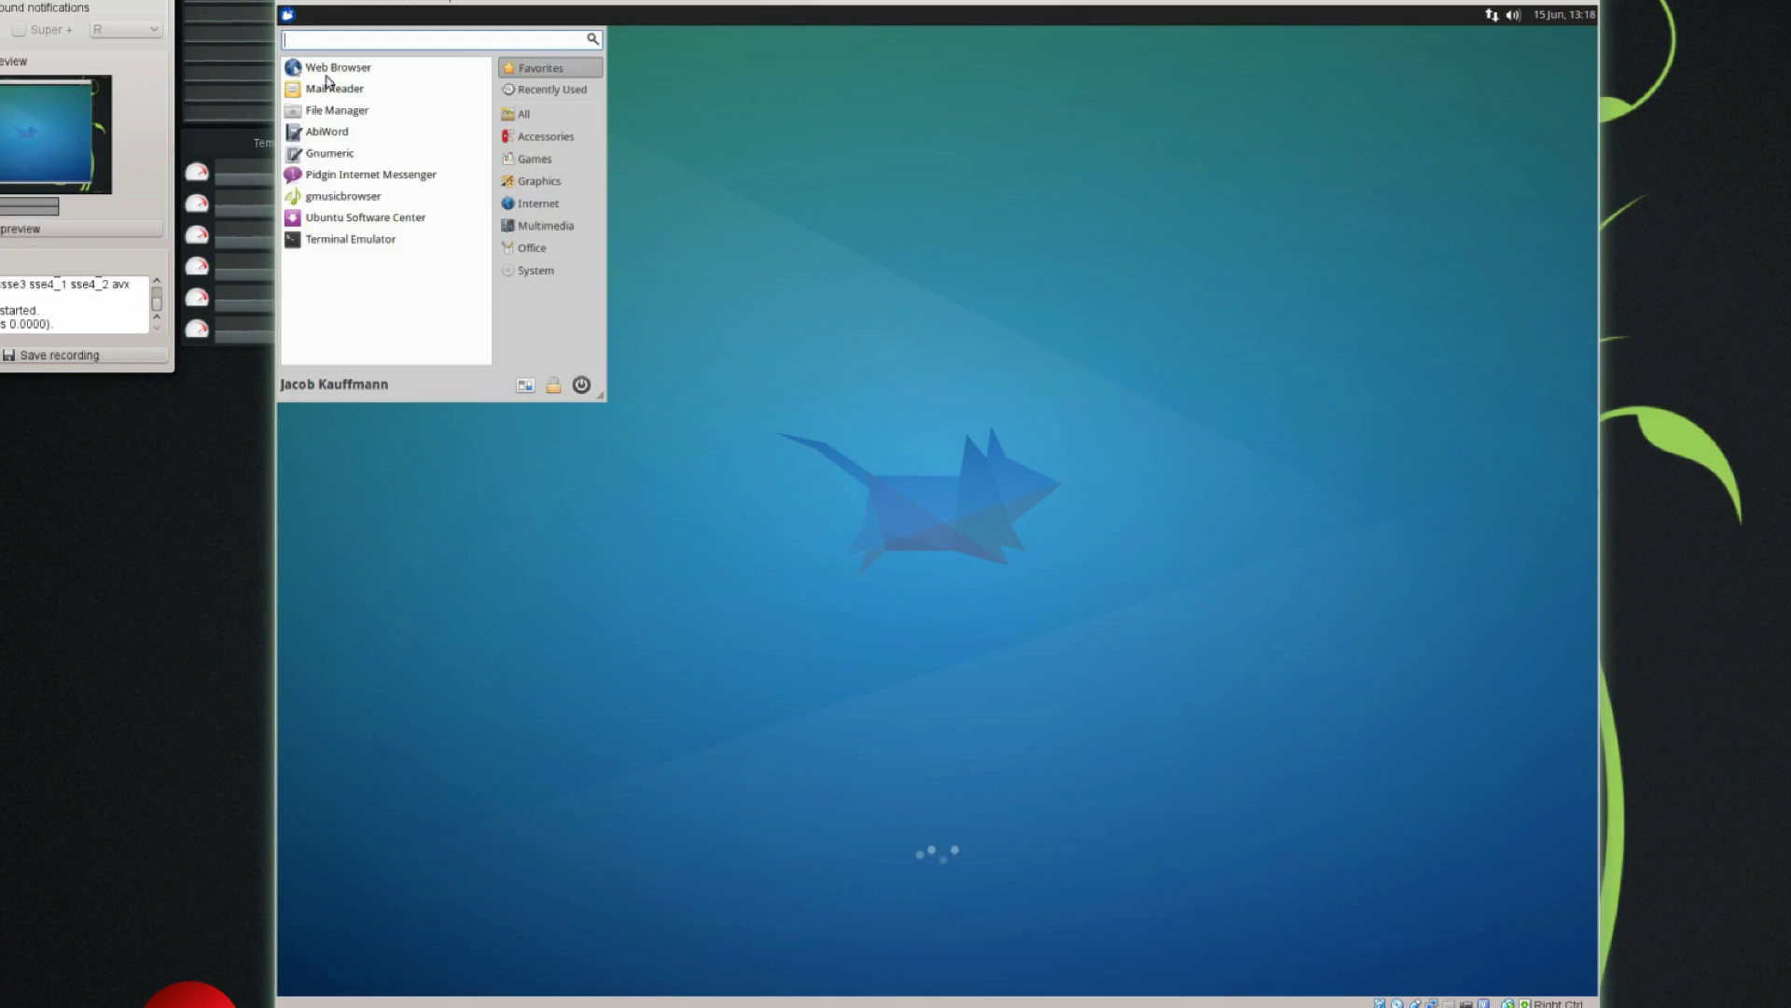
{"action": "left_click", "coordinate": [581, 386]}
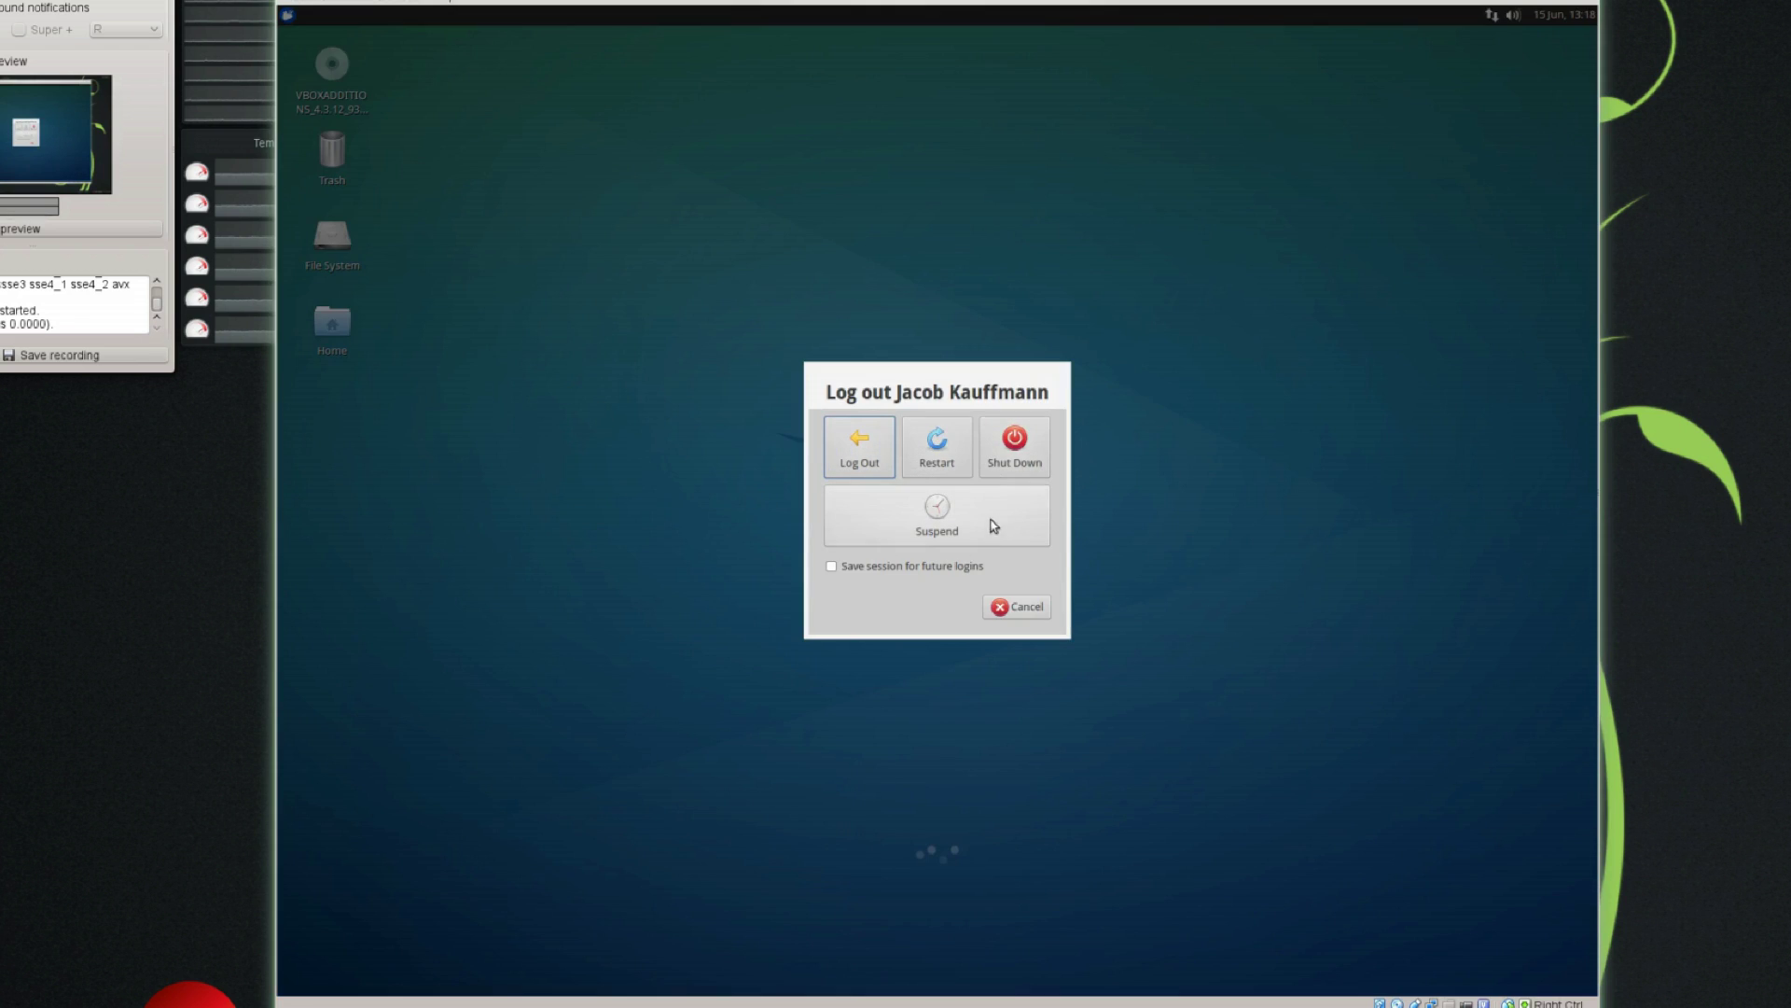
{"action": "left_click", "coordinate": [1015, 607]}
Step: Browse the launcher's All, Games, Internet, Multimedia, Office, System and Accessories categories, finishing on Favorites
{"action": "left_click", "coordinate": [287, 14]}
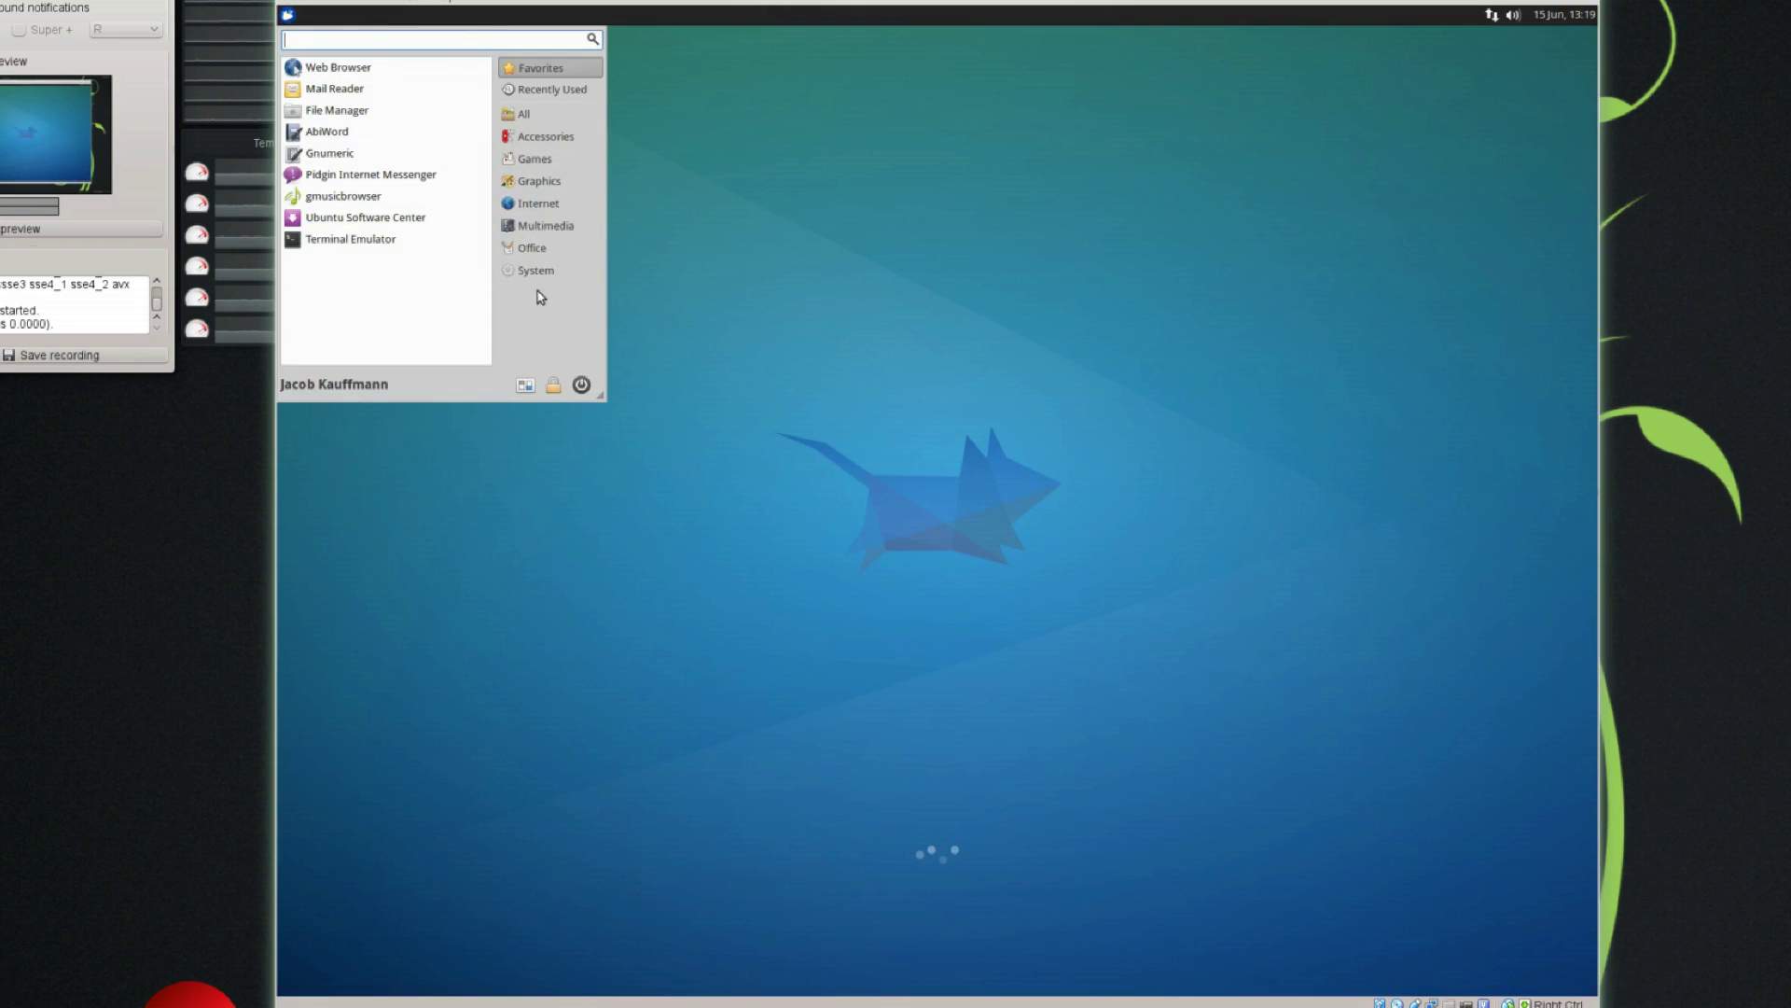
{"action": "left_click", "coordinate": [523, 114]}
{"action": "left_click", "coordinate": [528, 229]}
{"action": "left_click", "coordinate": [535, 160]}
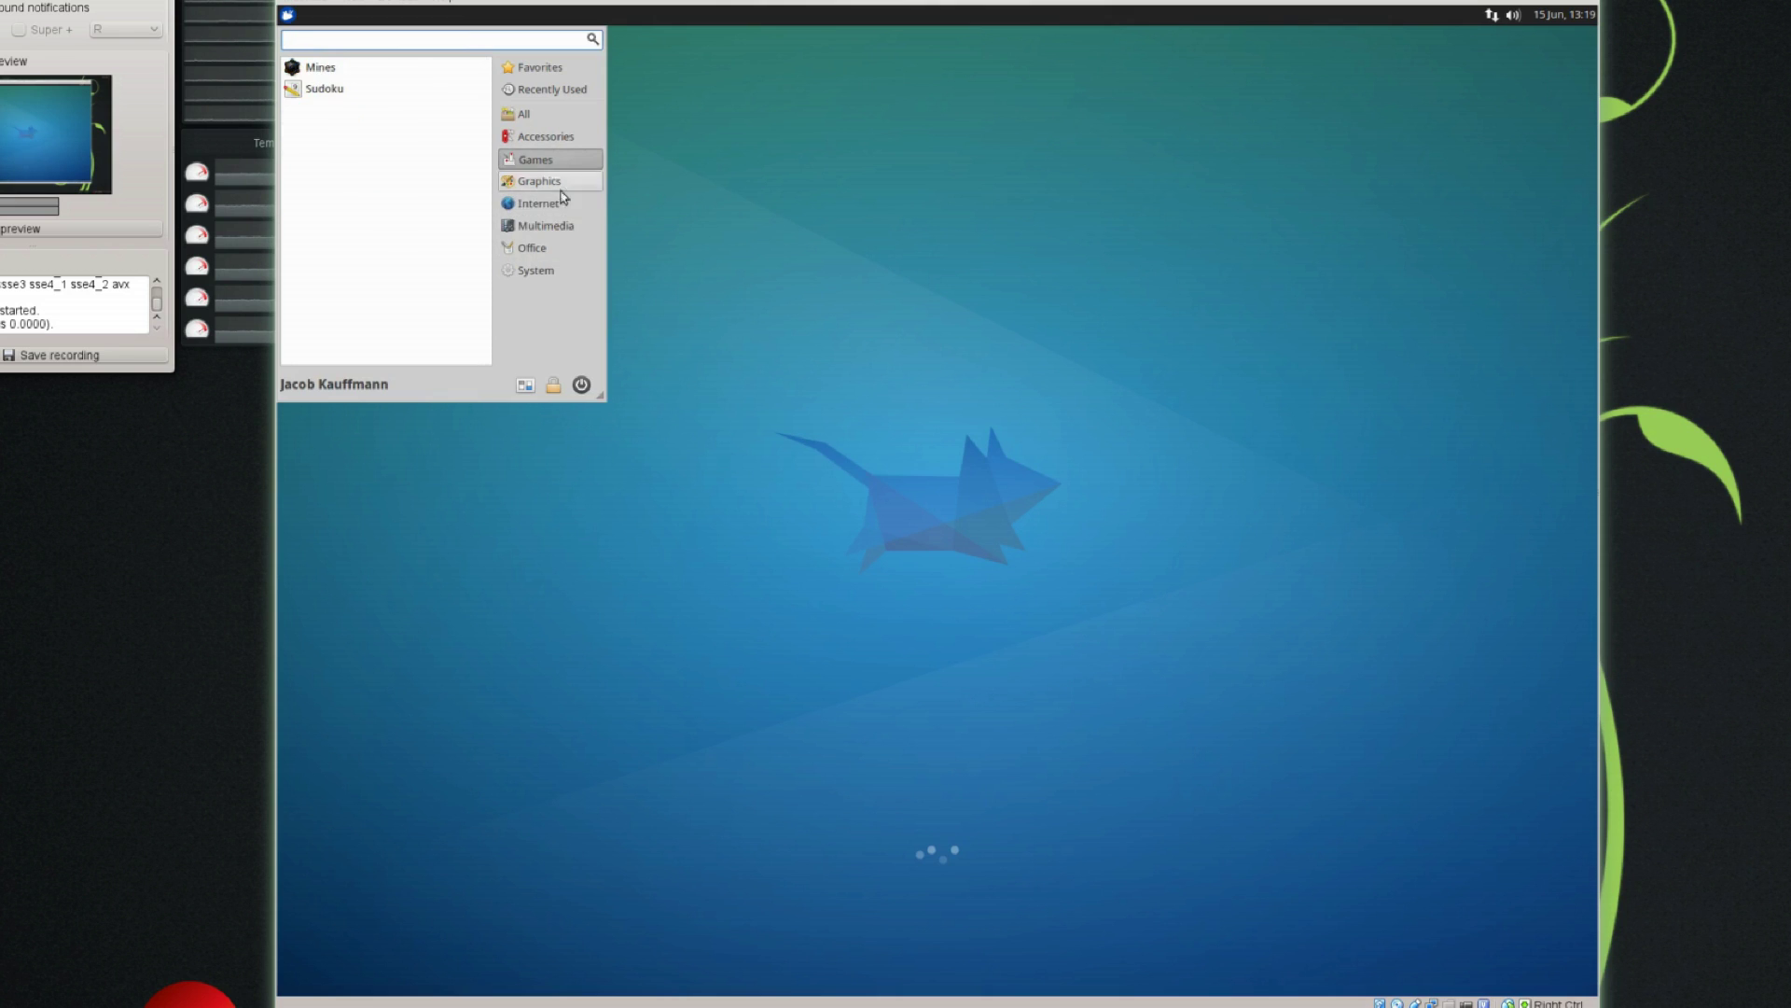
{"action": "left_click", "coordinate": [574, 226]}
{"action": "left_click", "coordinate": [571, 203]}
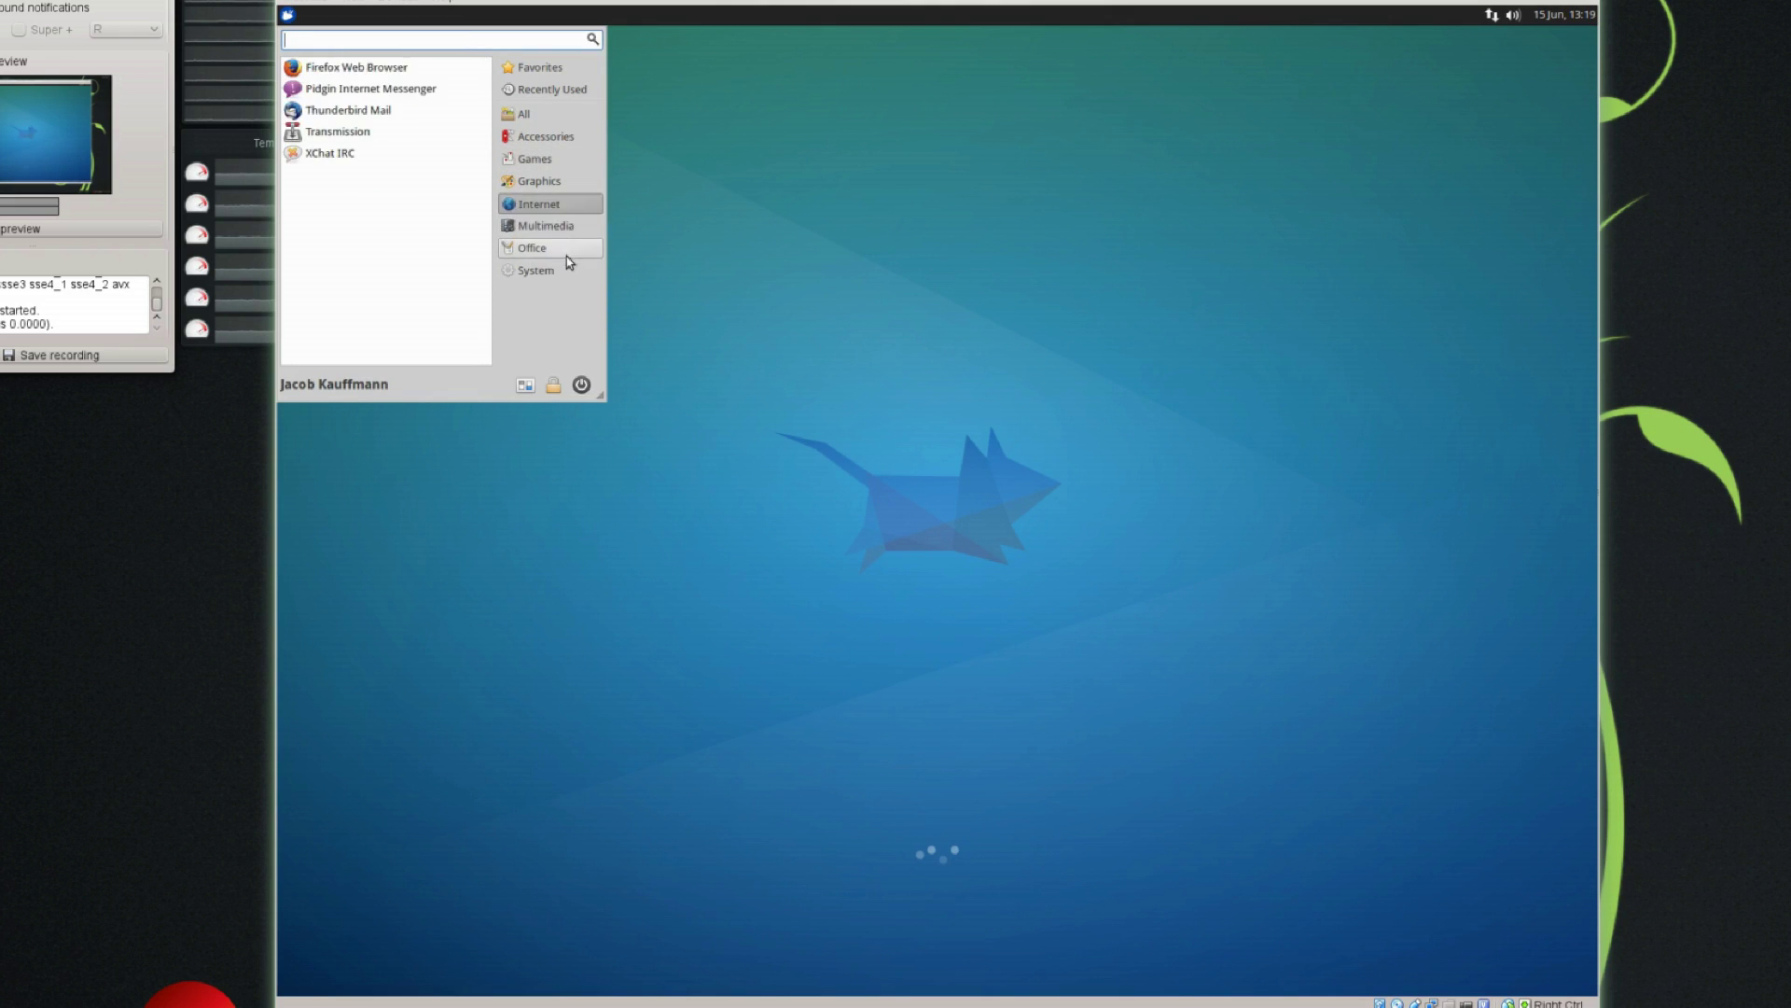
{"action": "left_click", "coordinate": [567, 249]}
{"action": "left_click", "coordinate": [565, 270]}
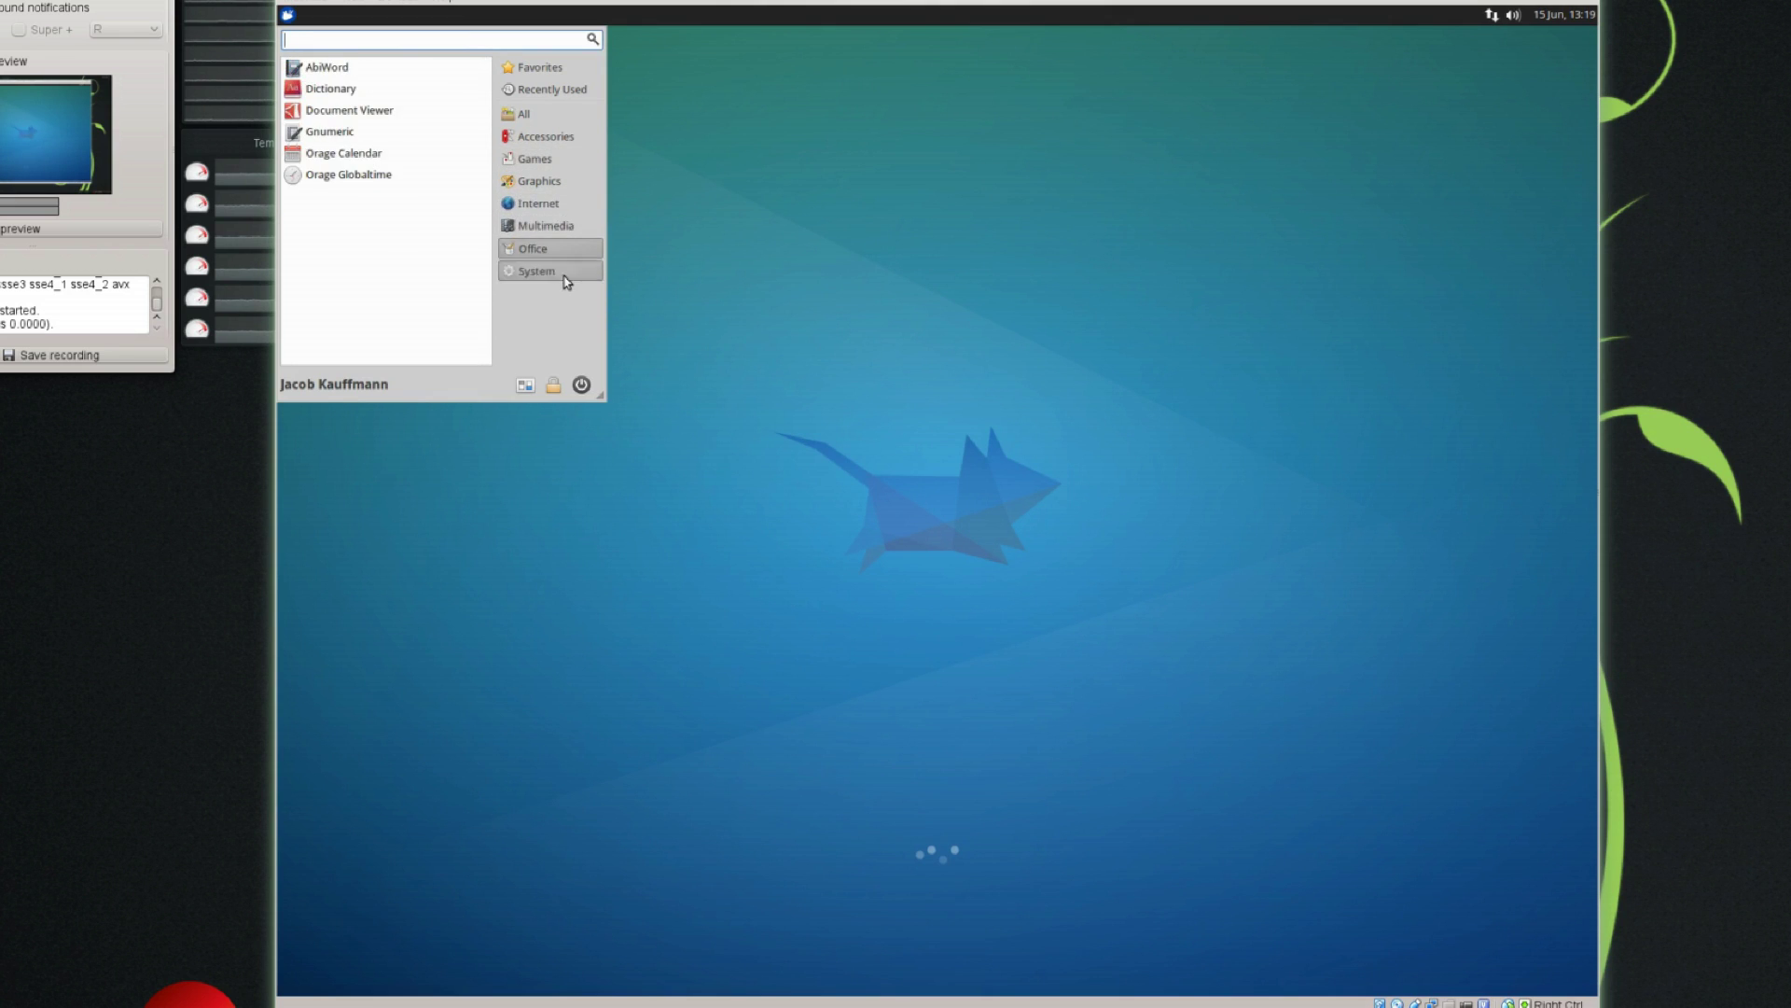
{"action": "left_click", "coordinate": [567, 114]}
{"action": "left_click", "coordinate": [522, 136]}
{"action": "left_click", "coordinate": [548, 226]}
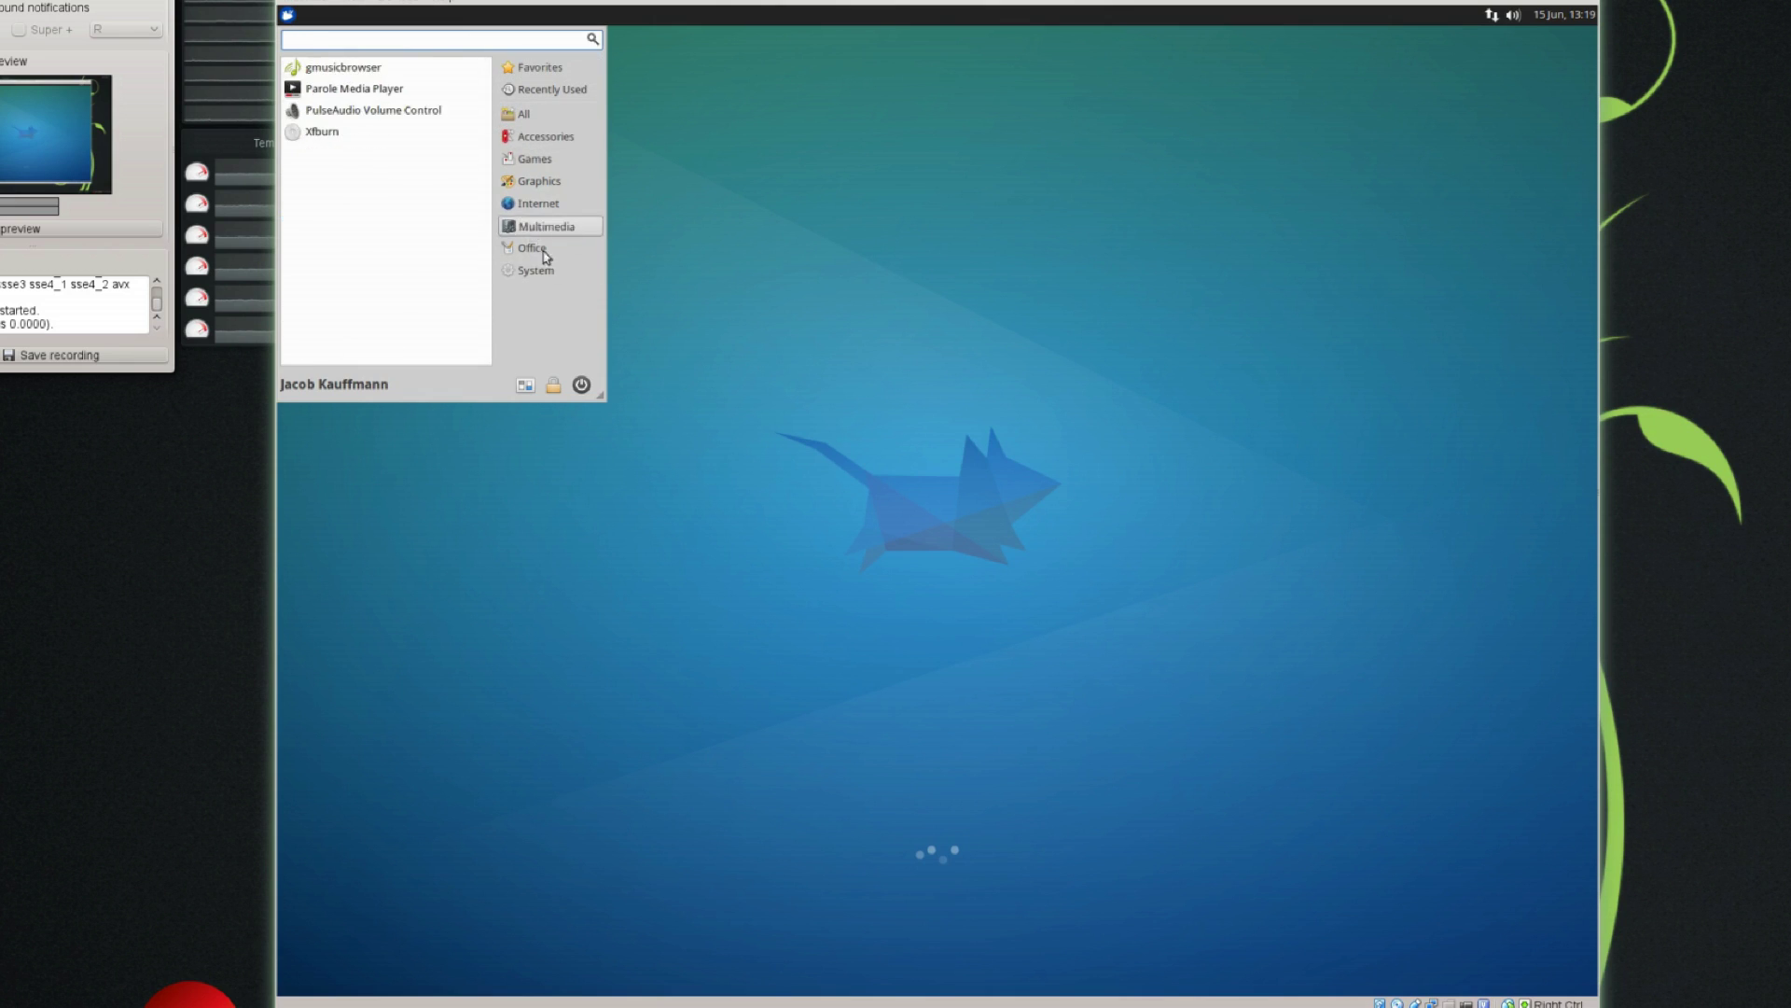
{"action": "left_click", "coordinate": [540, 271]}
{"action": "left_click", "coordinate": [537, 247]}
{"action": "left_click", "coordinate": [539, 203]}
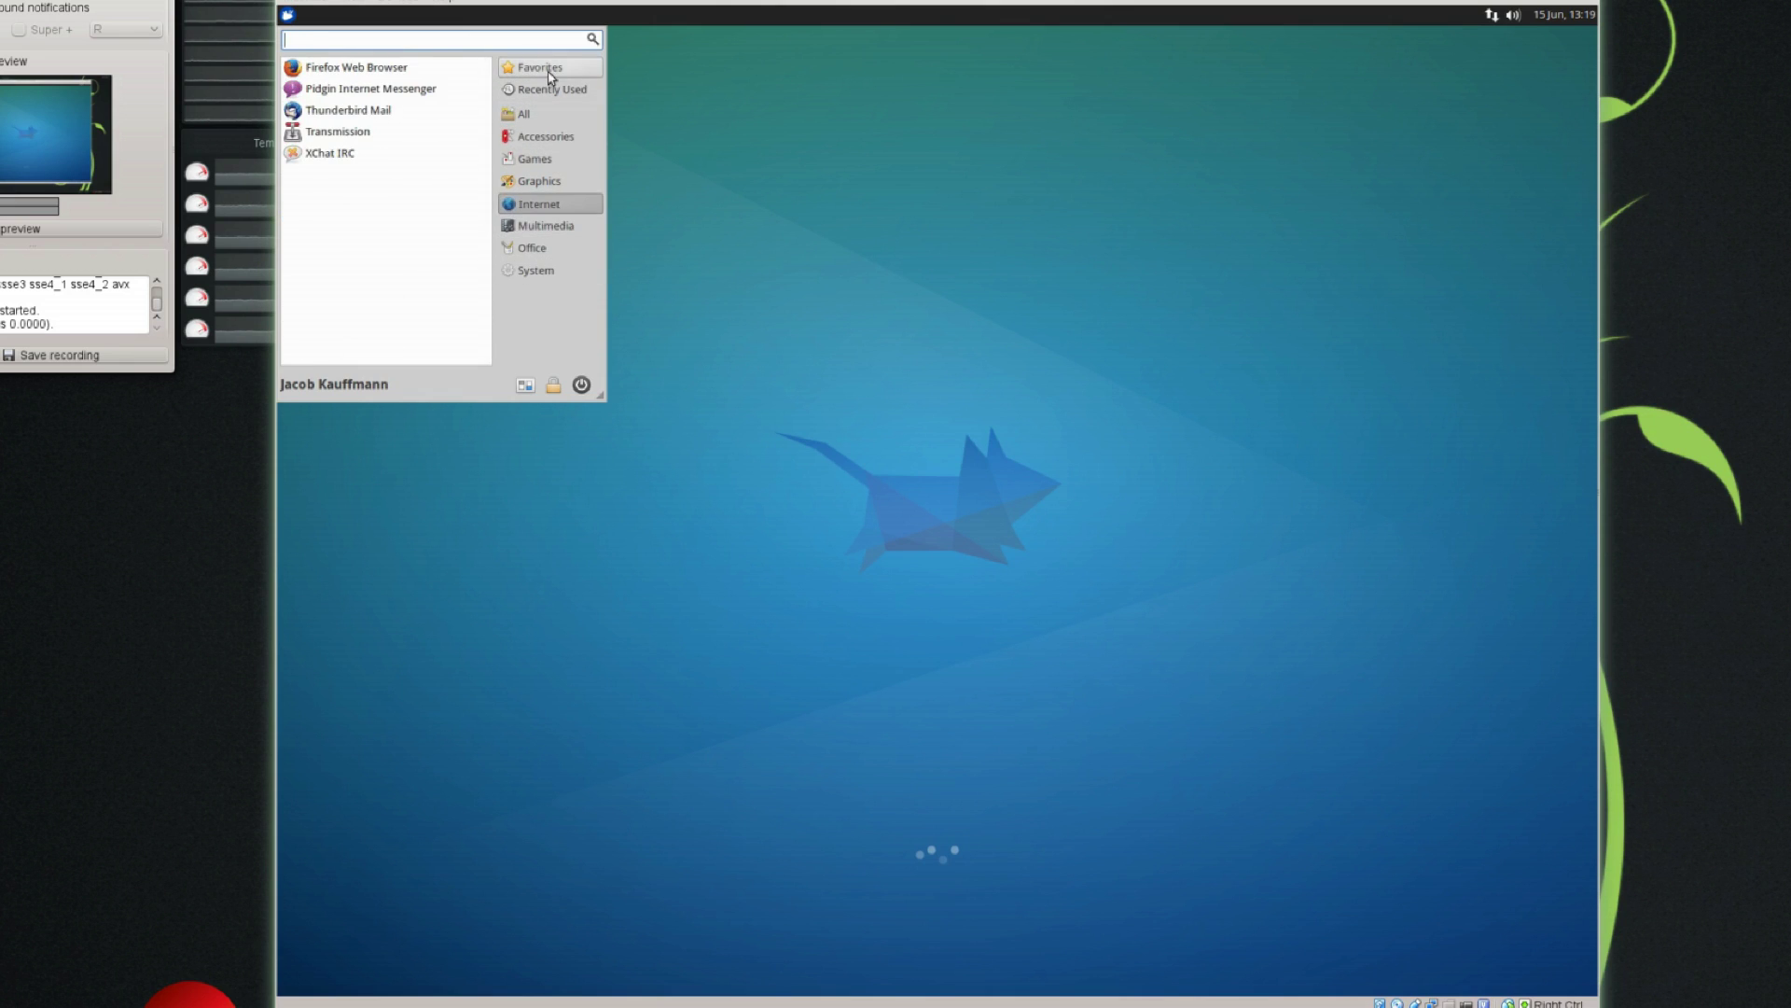
{"action": "left_click", "coordinate": [549, 73]}
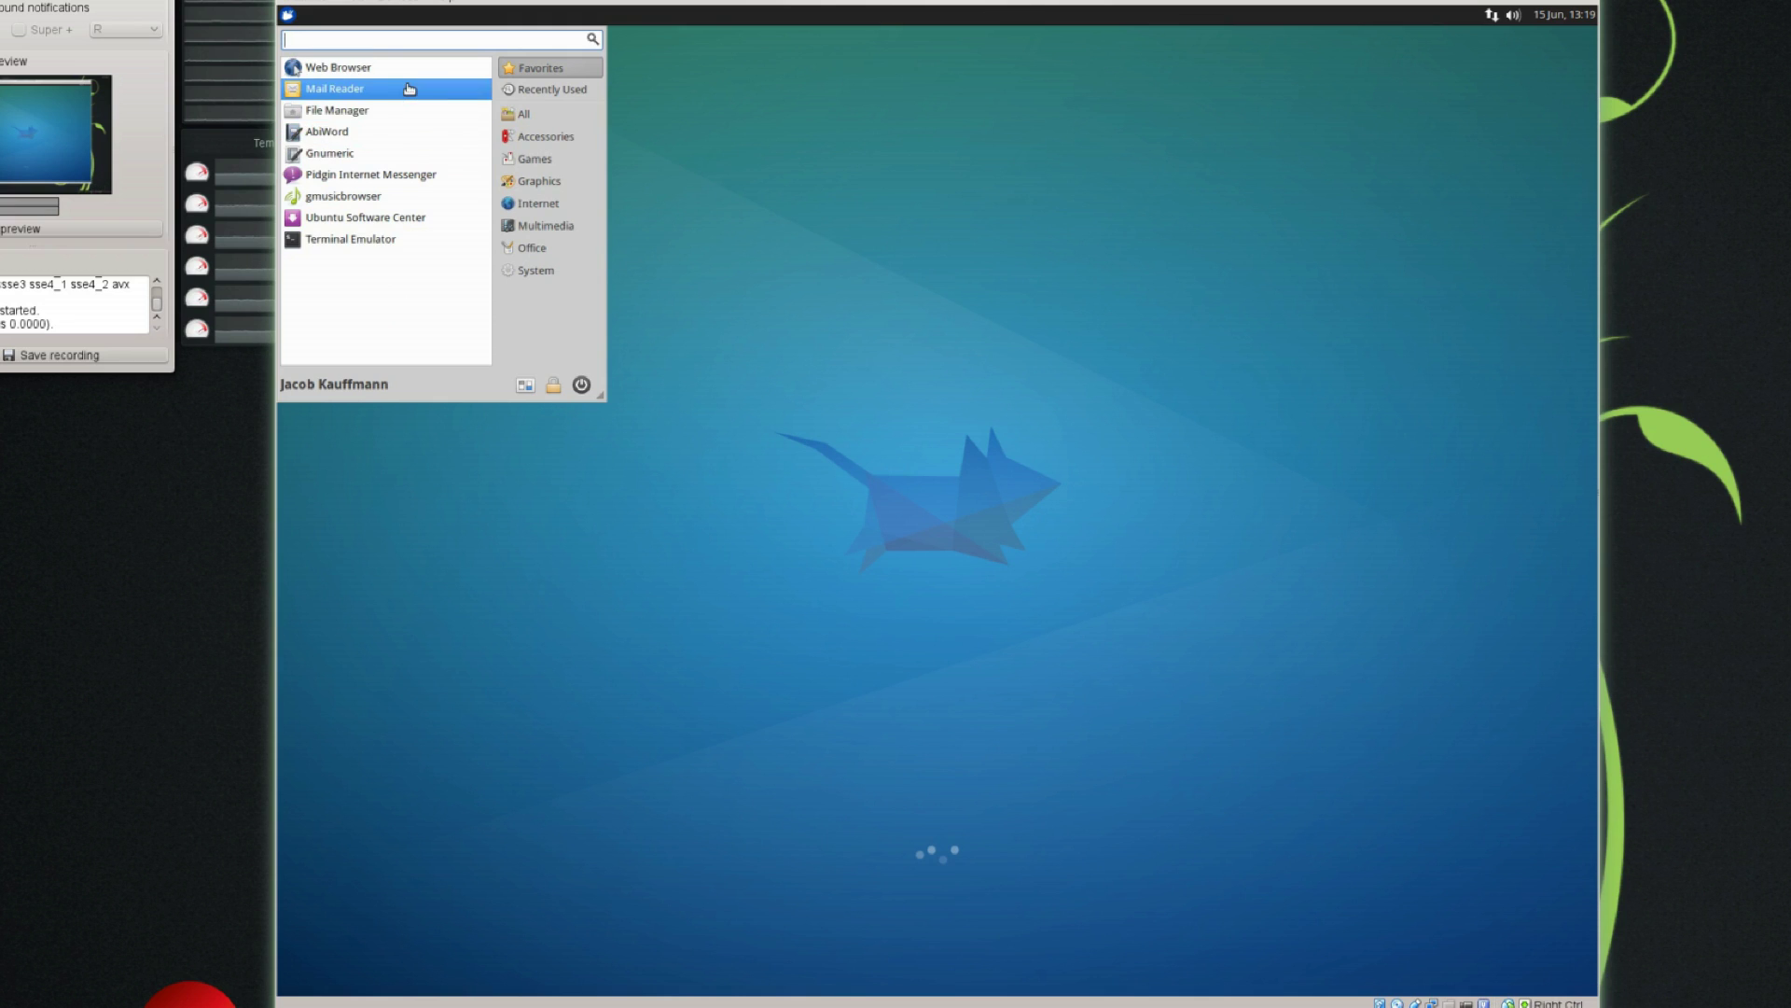
Step: Launch File Manager from the Favorites, view its About information and close the About dialog
{"action": "left_click", "coordinate": [412, 111]}
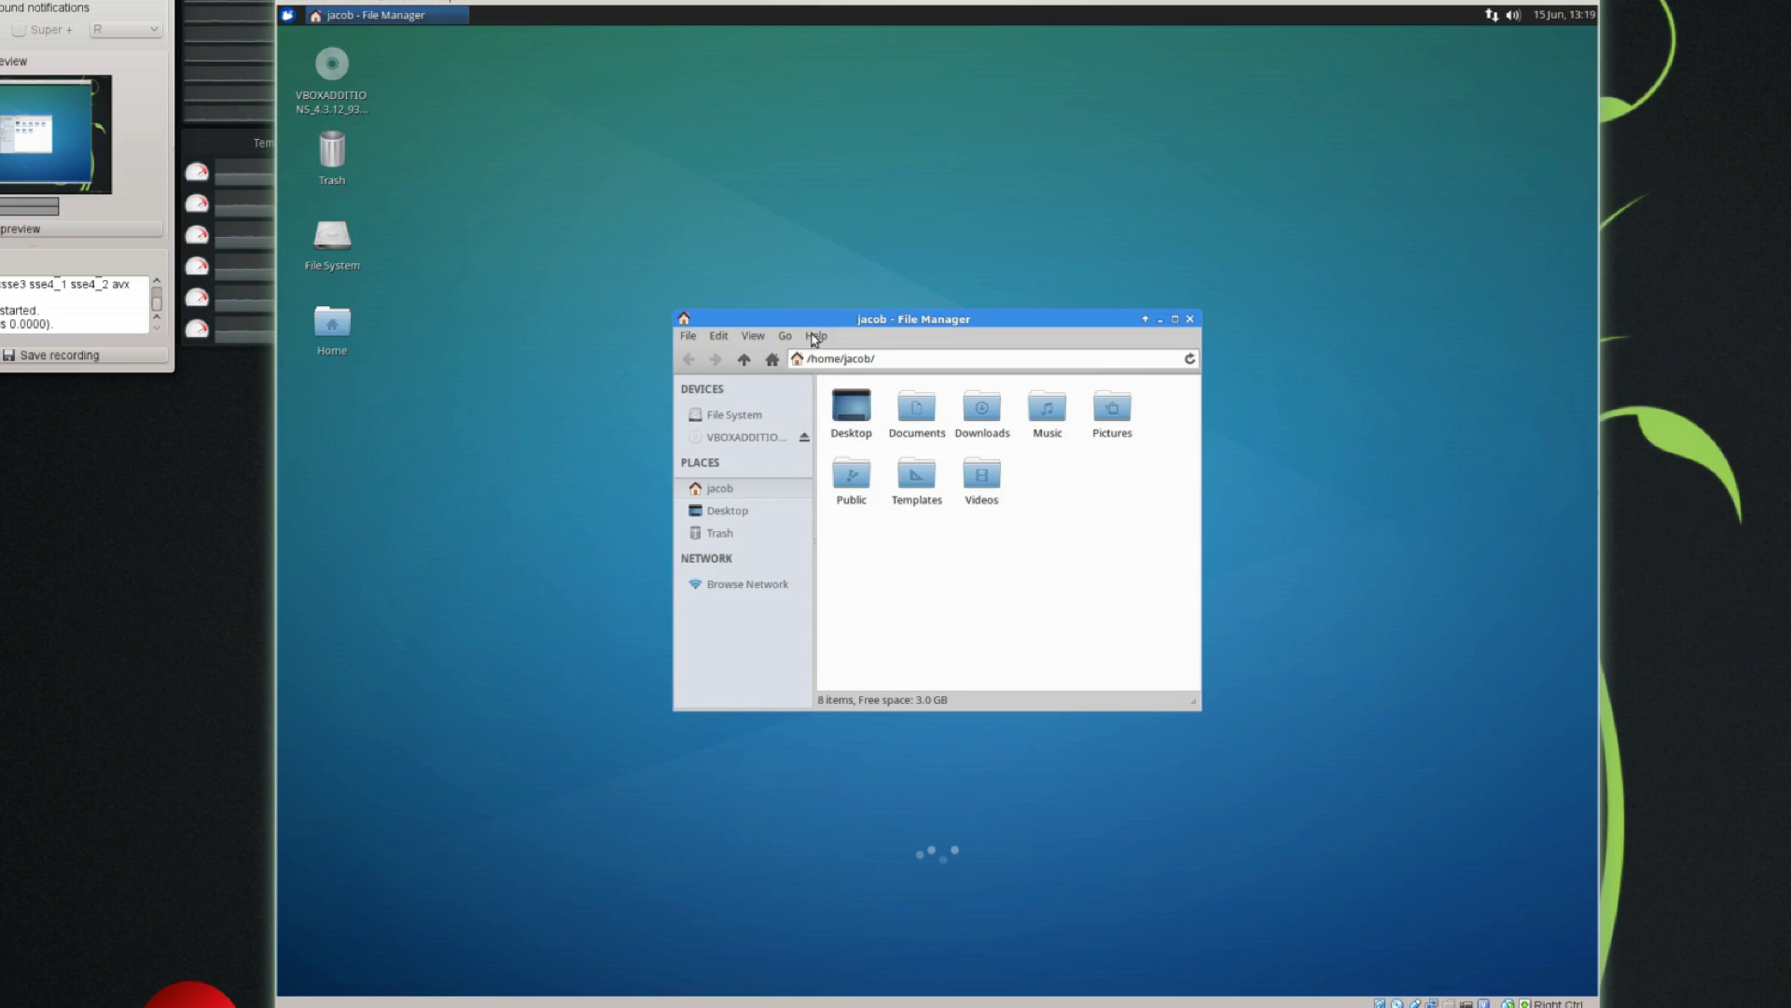
{"action": "left_click", "coordinate": [814, 336]}
{"action": "left_click", "coordinate": [825, 373]}
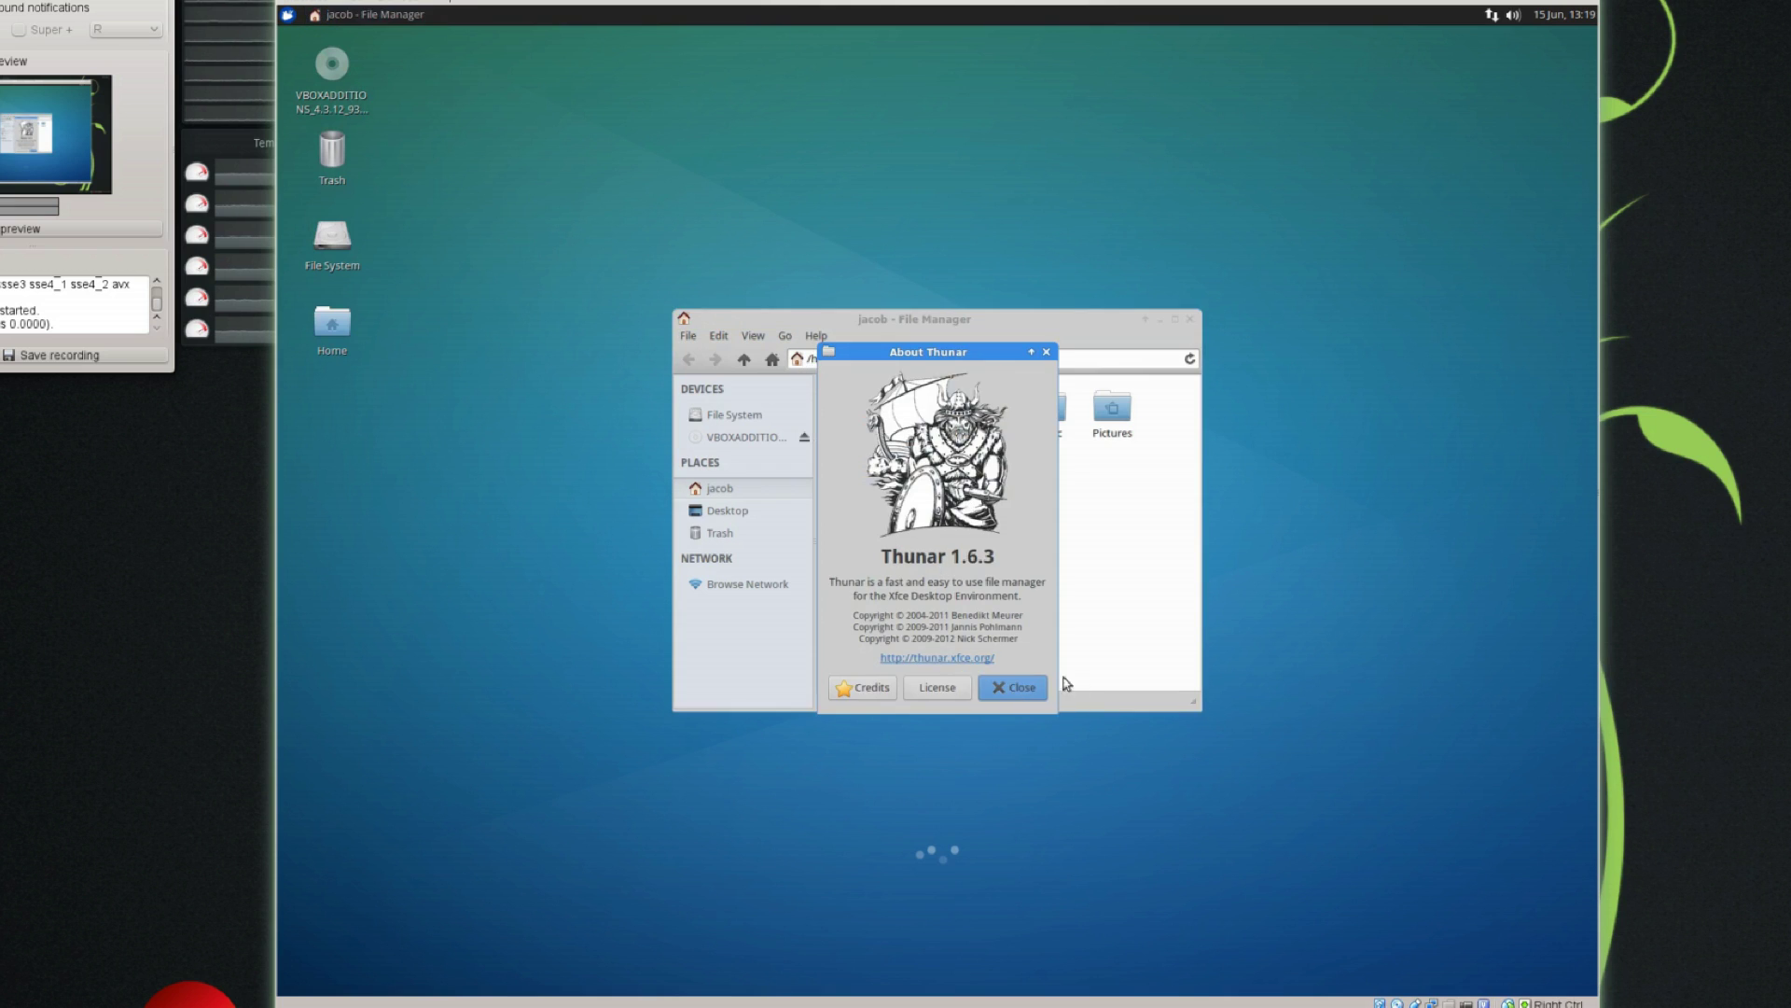
{"action": "left_click", "coordinate": [1013, 690]}
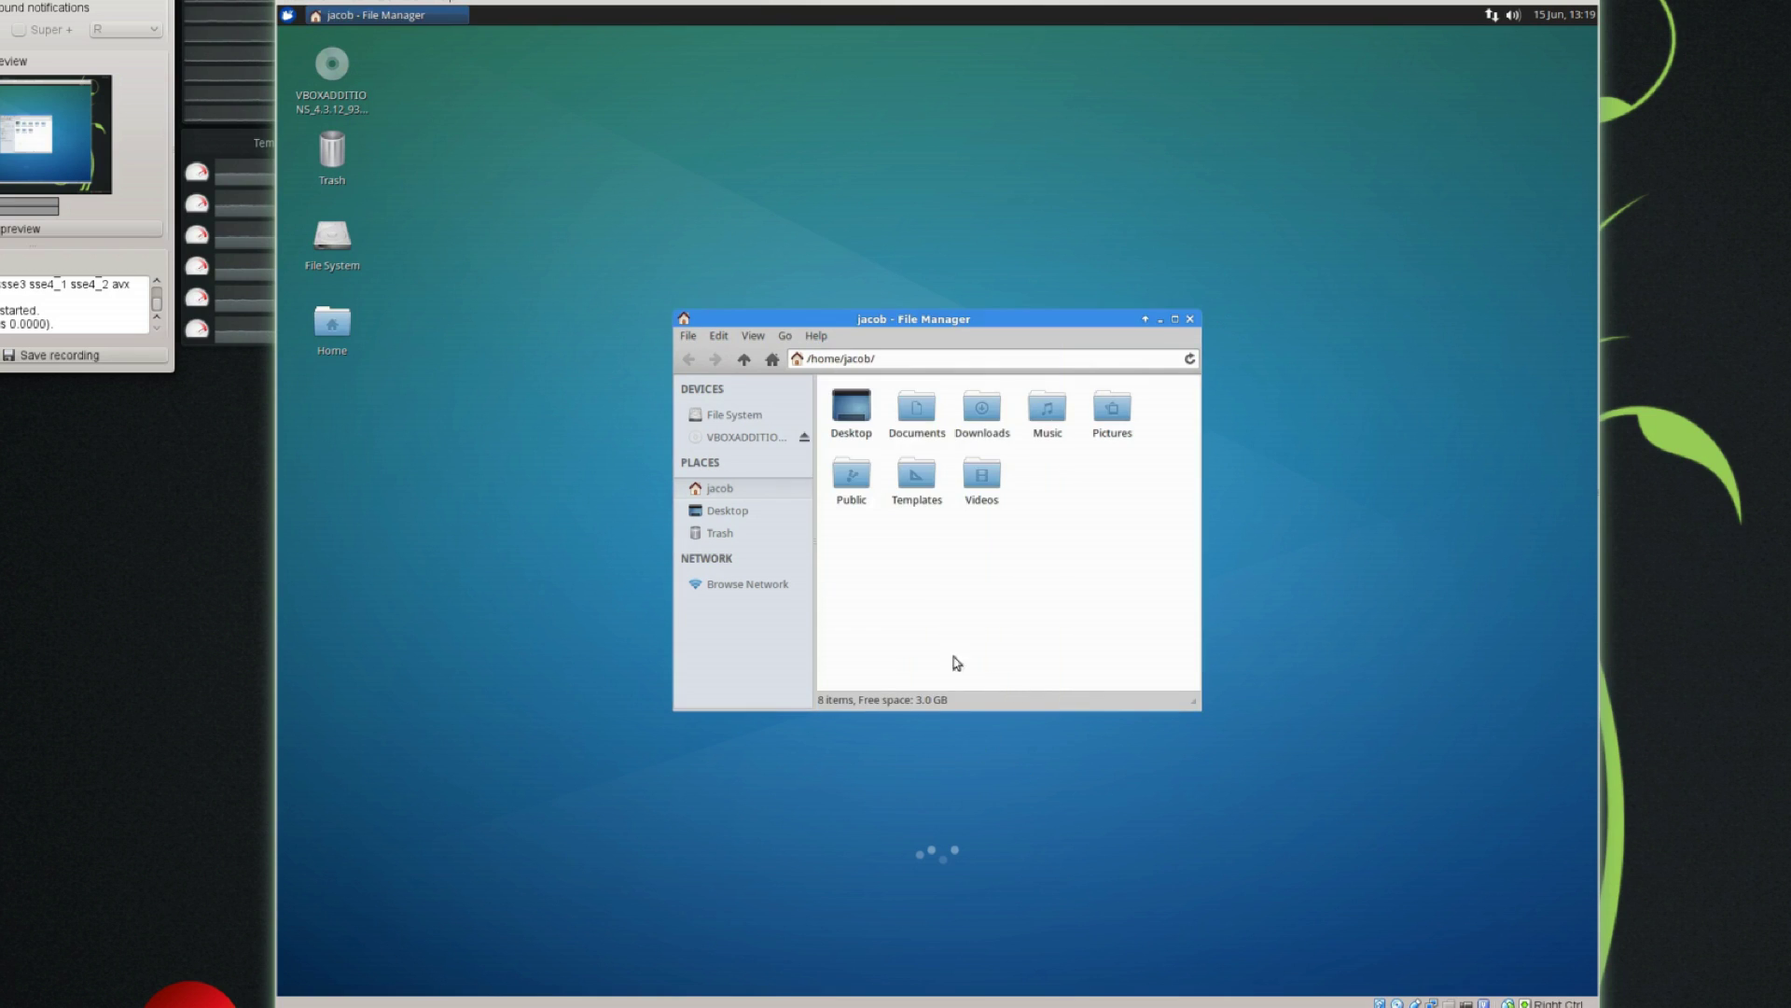
Step: Resize the file manager window so that it is slightly taller and narrower
{"action": "left_click_drag", "start_coordinate": [1192, 702], "coordinate": [1217, 743]}
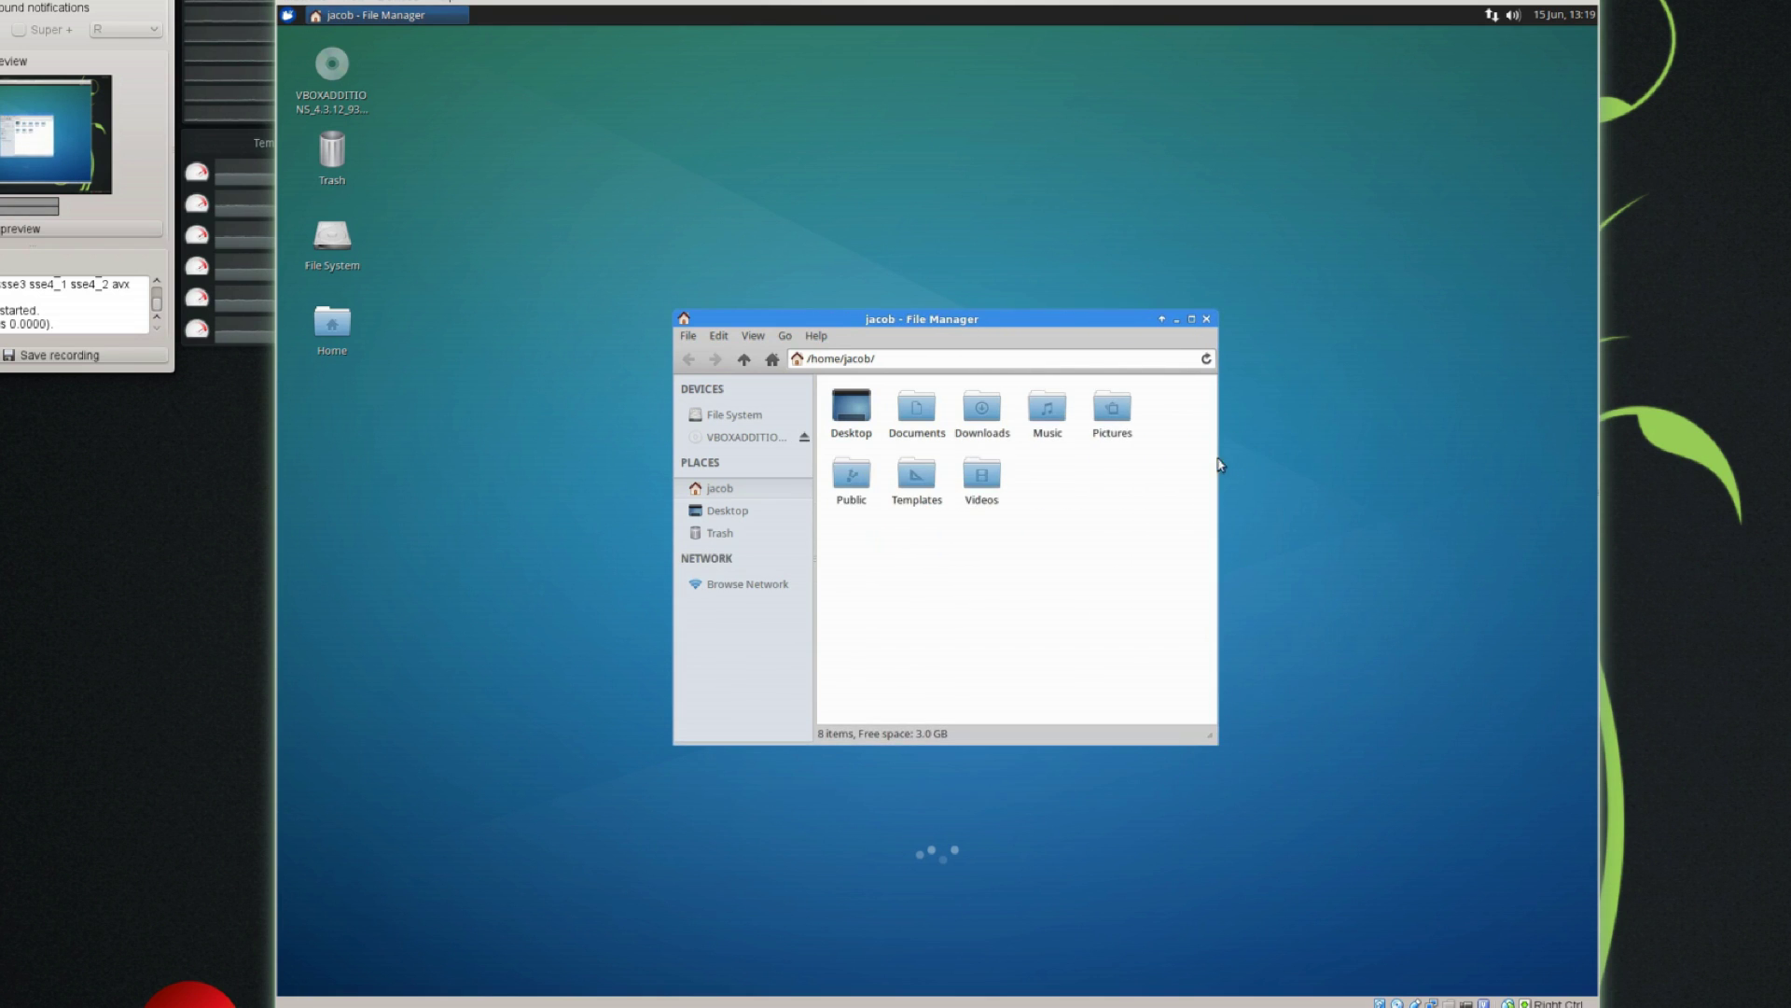
{"action": "left_click_drag", "start_coordinate": [1112, 411], "coordinate": [1110, 620]}
{"action": "left_click_drag", "start_coordinate": [997, 487], "coordinate": [1161, 582]}
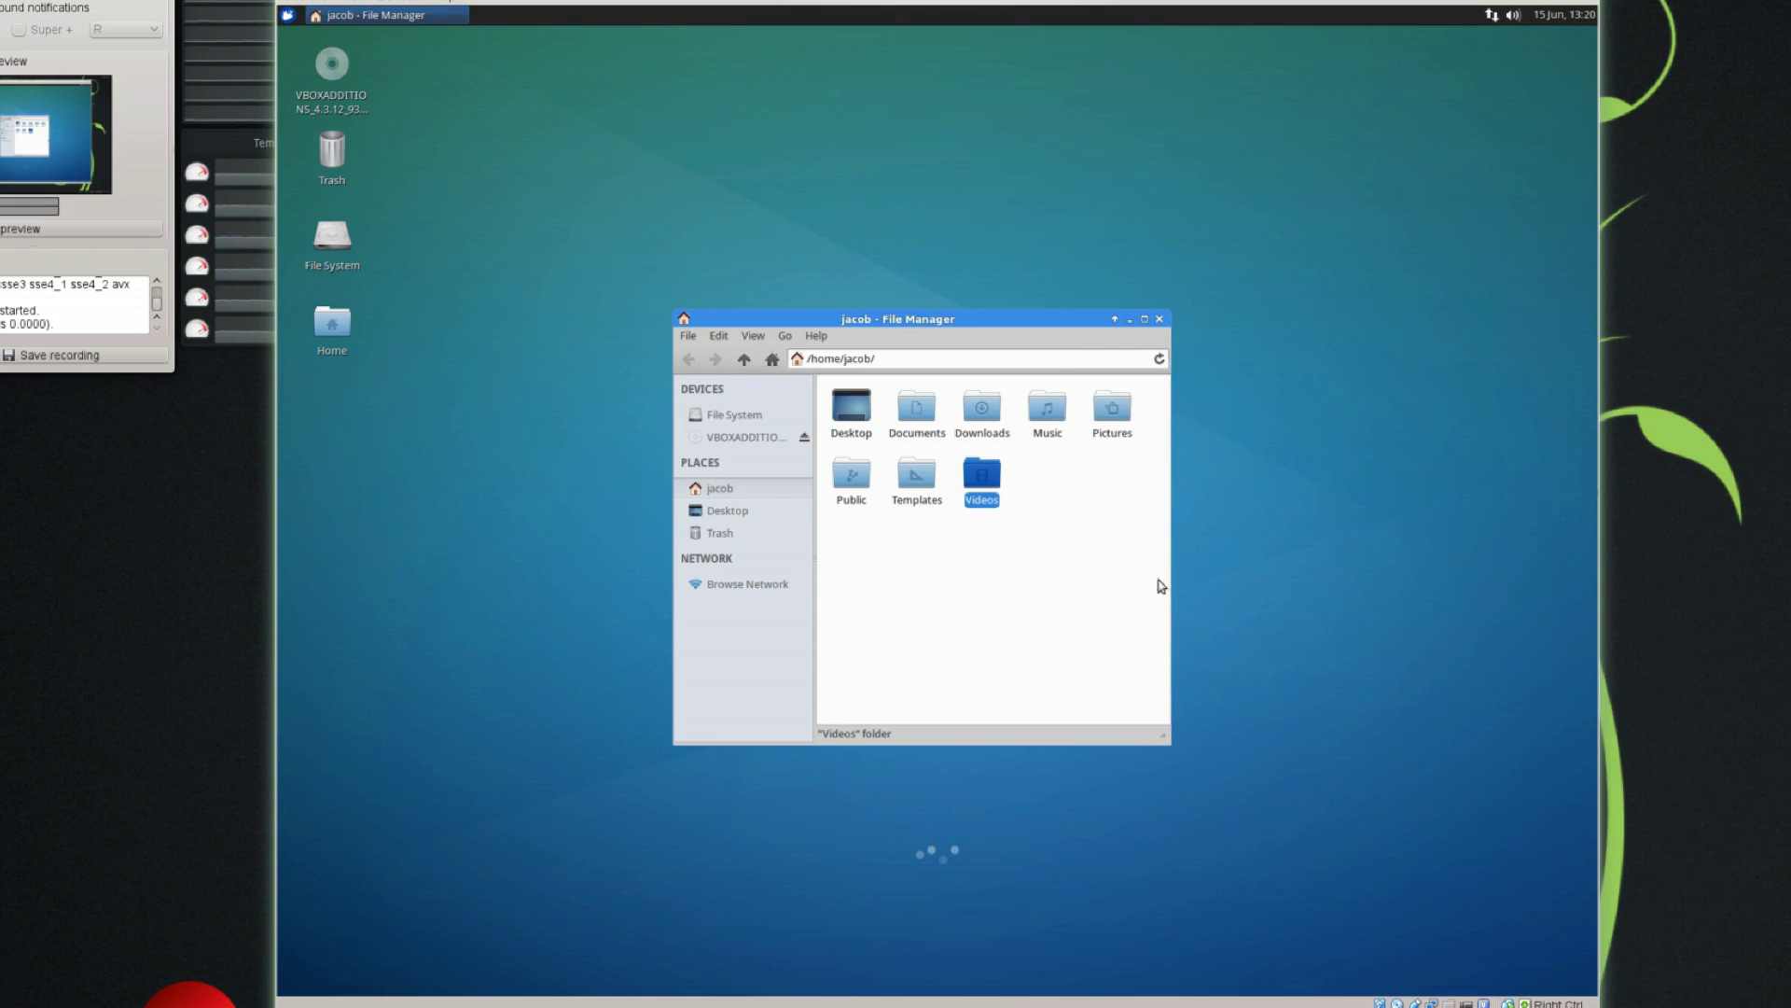
Step: View the File System device in the file manager and eject the VBOXADDITIONS disc
{"action": "left_click", "coordinate": [727, 416]}
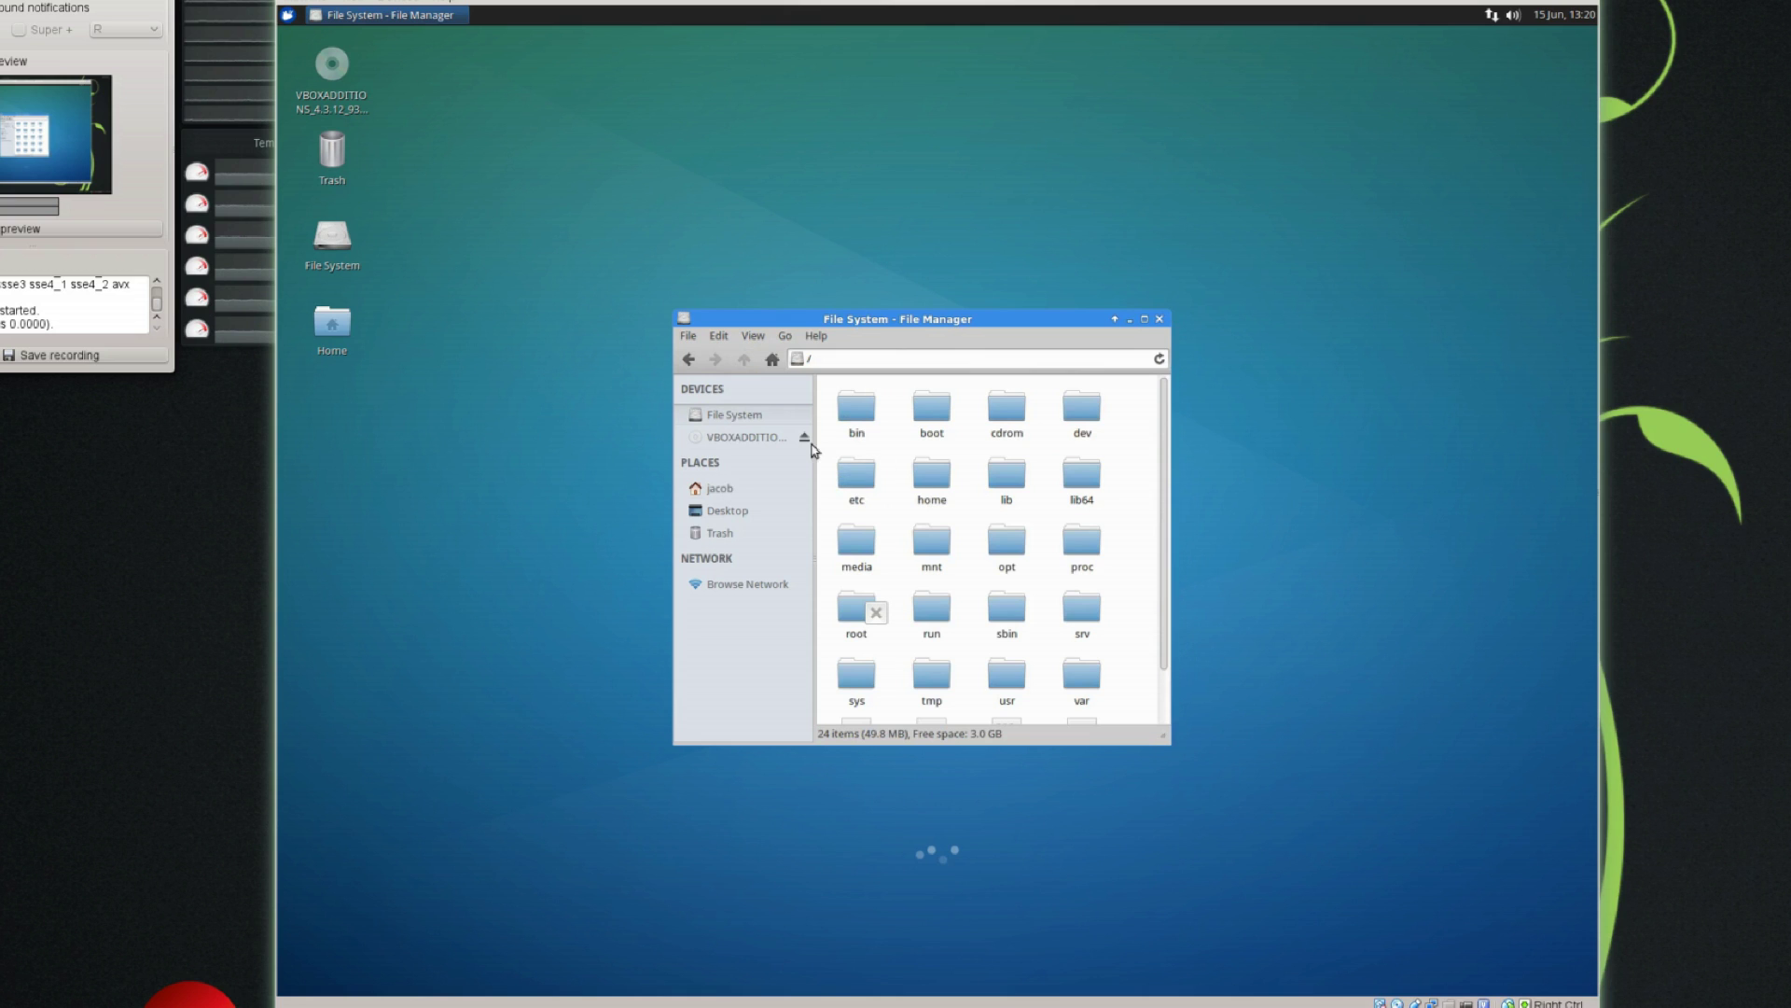
{"action": "left_click", "coordinate": [804, 438]}
Step: Browse the home folder, Desktop, Trash and Network locations in the file manager and close its window
{"action": "left_click", "coordinate": [746, 466]}
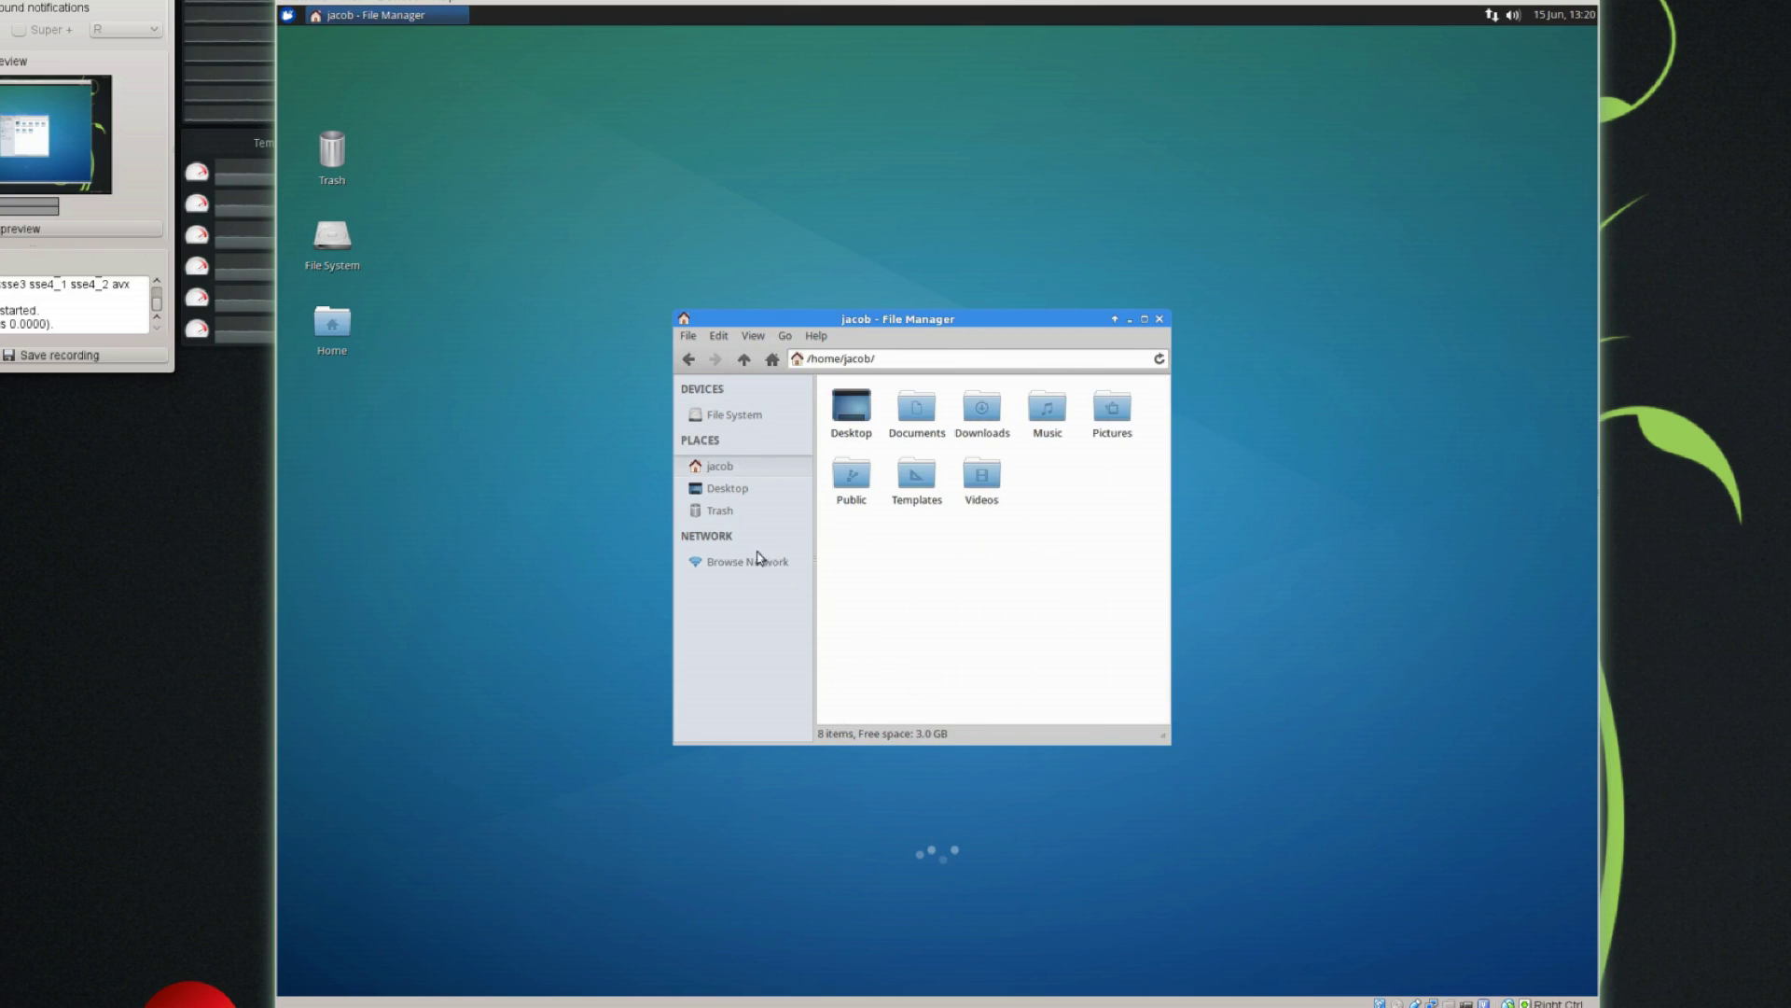
{"action": "left_click", "coordinate": [754, 490]}
{"action": "left_click", "coordinate": [754, 510]}
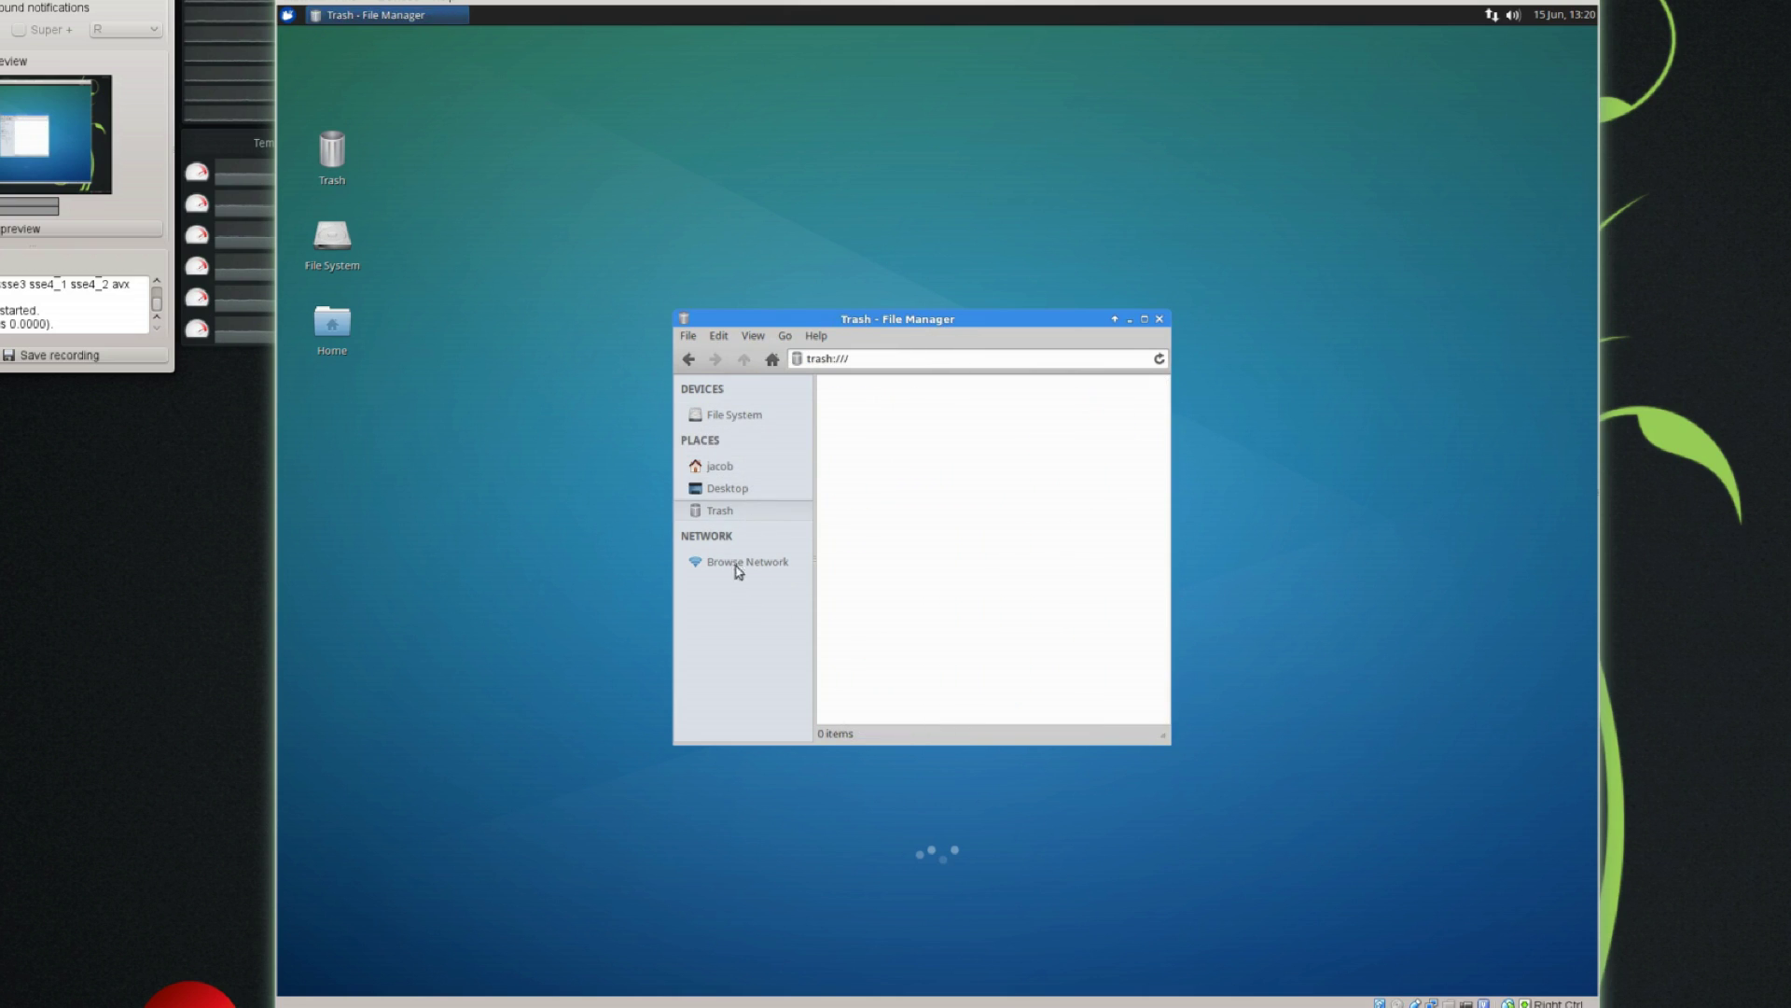
{"action": "left_click", "coordinate": [744, 560]}
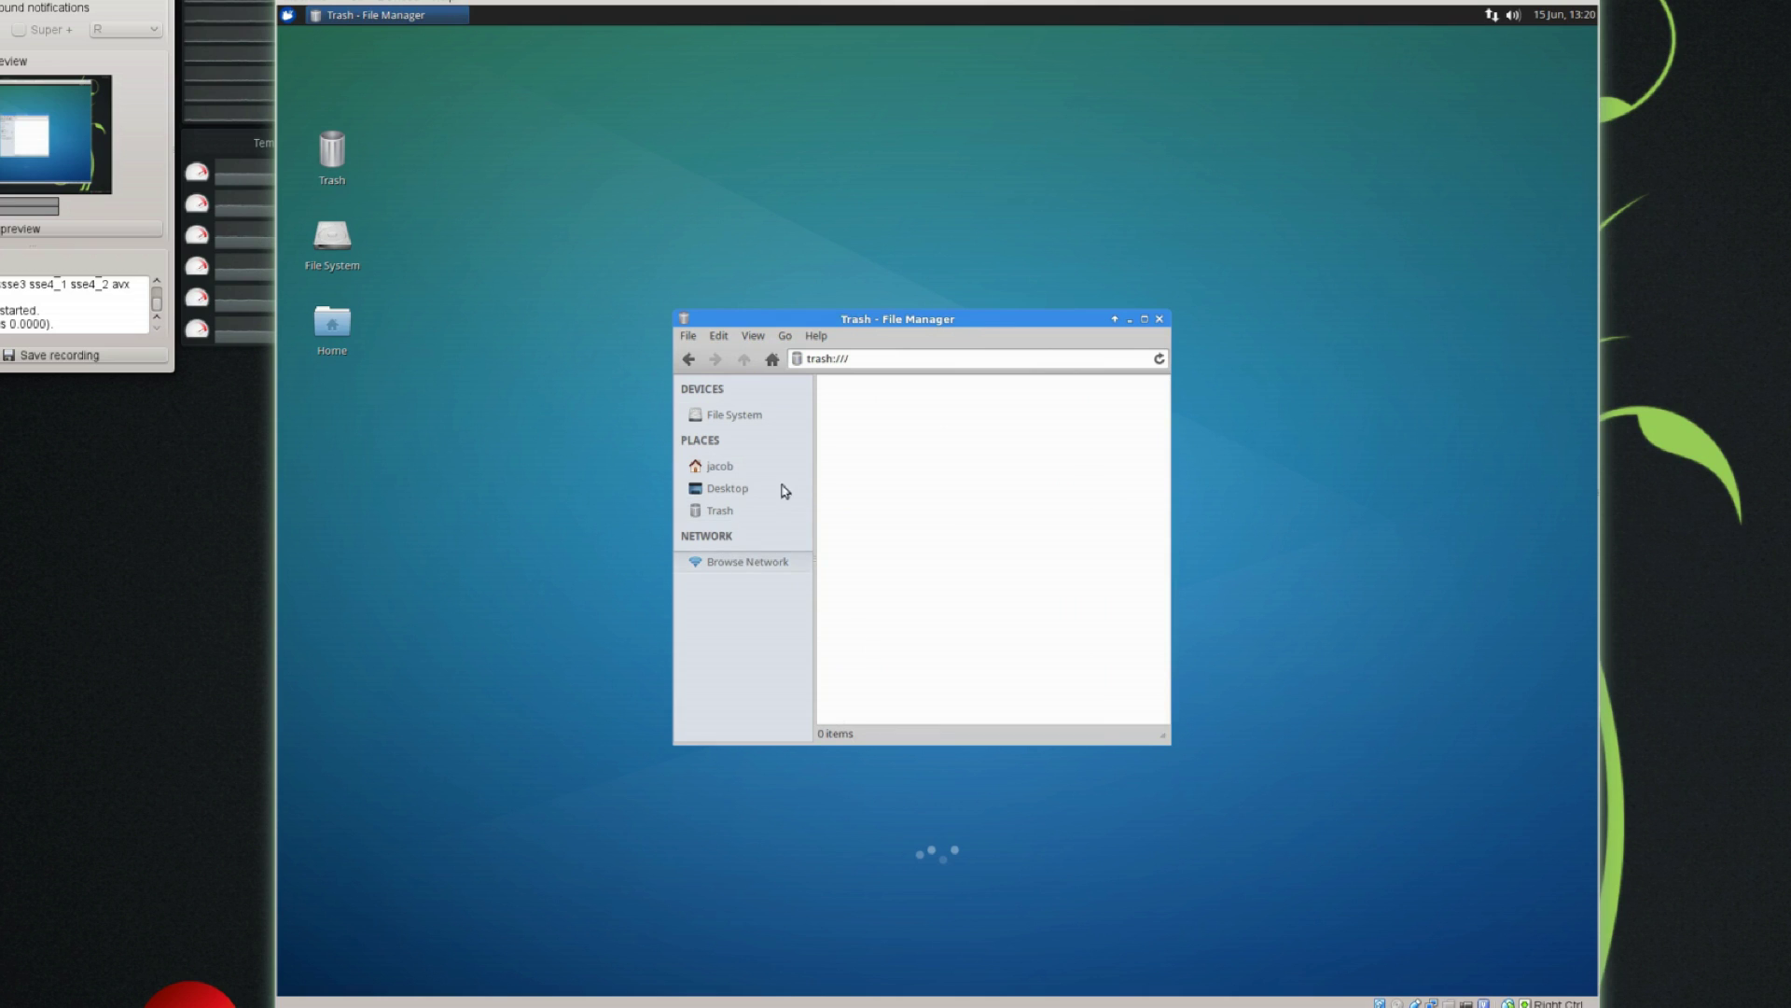
{"action": "left_click", "coordinate": [743, 469]}
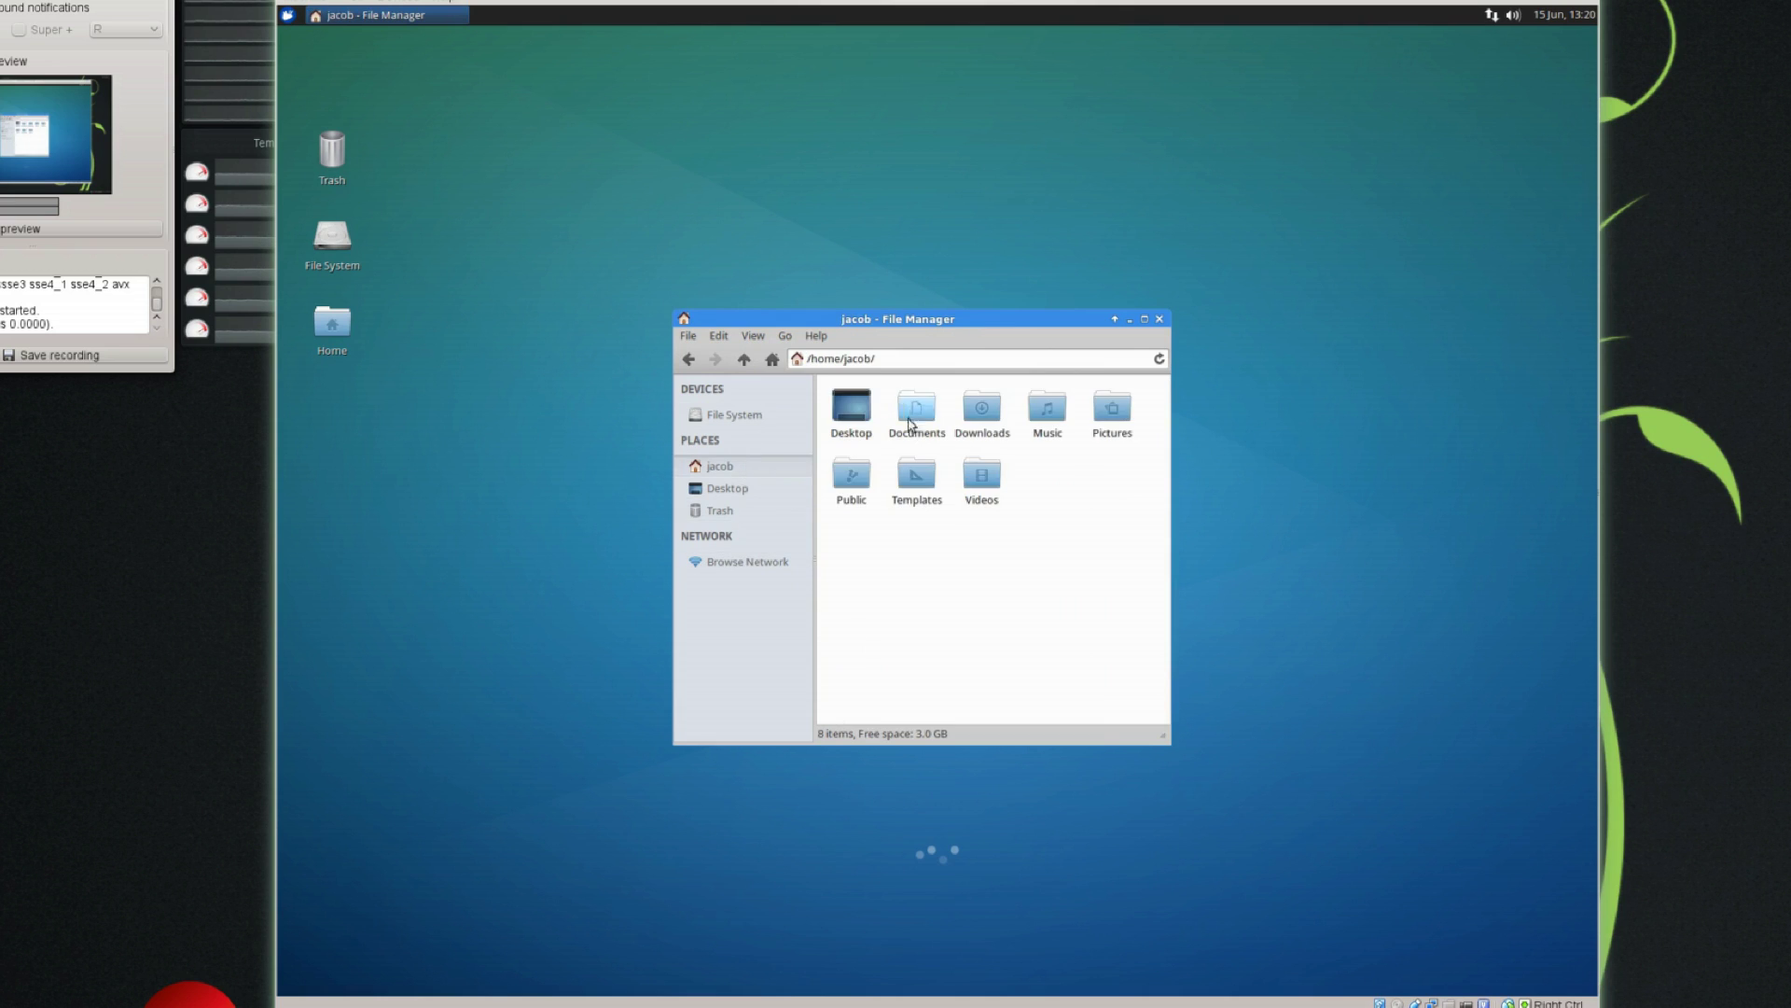
{"action": "left_click", "coordinate": [689, 358]}
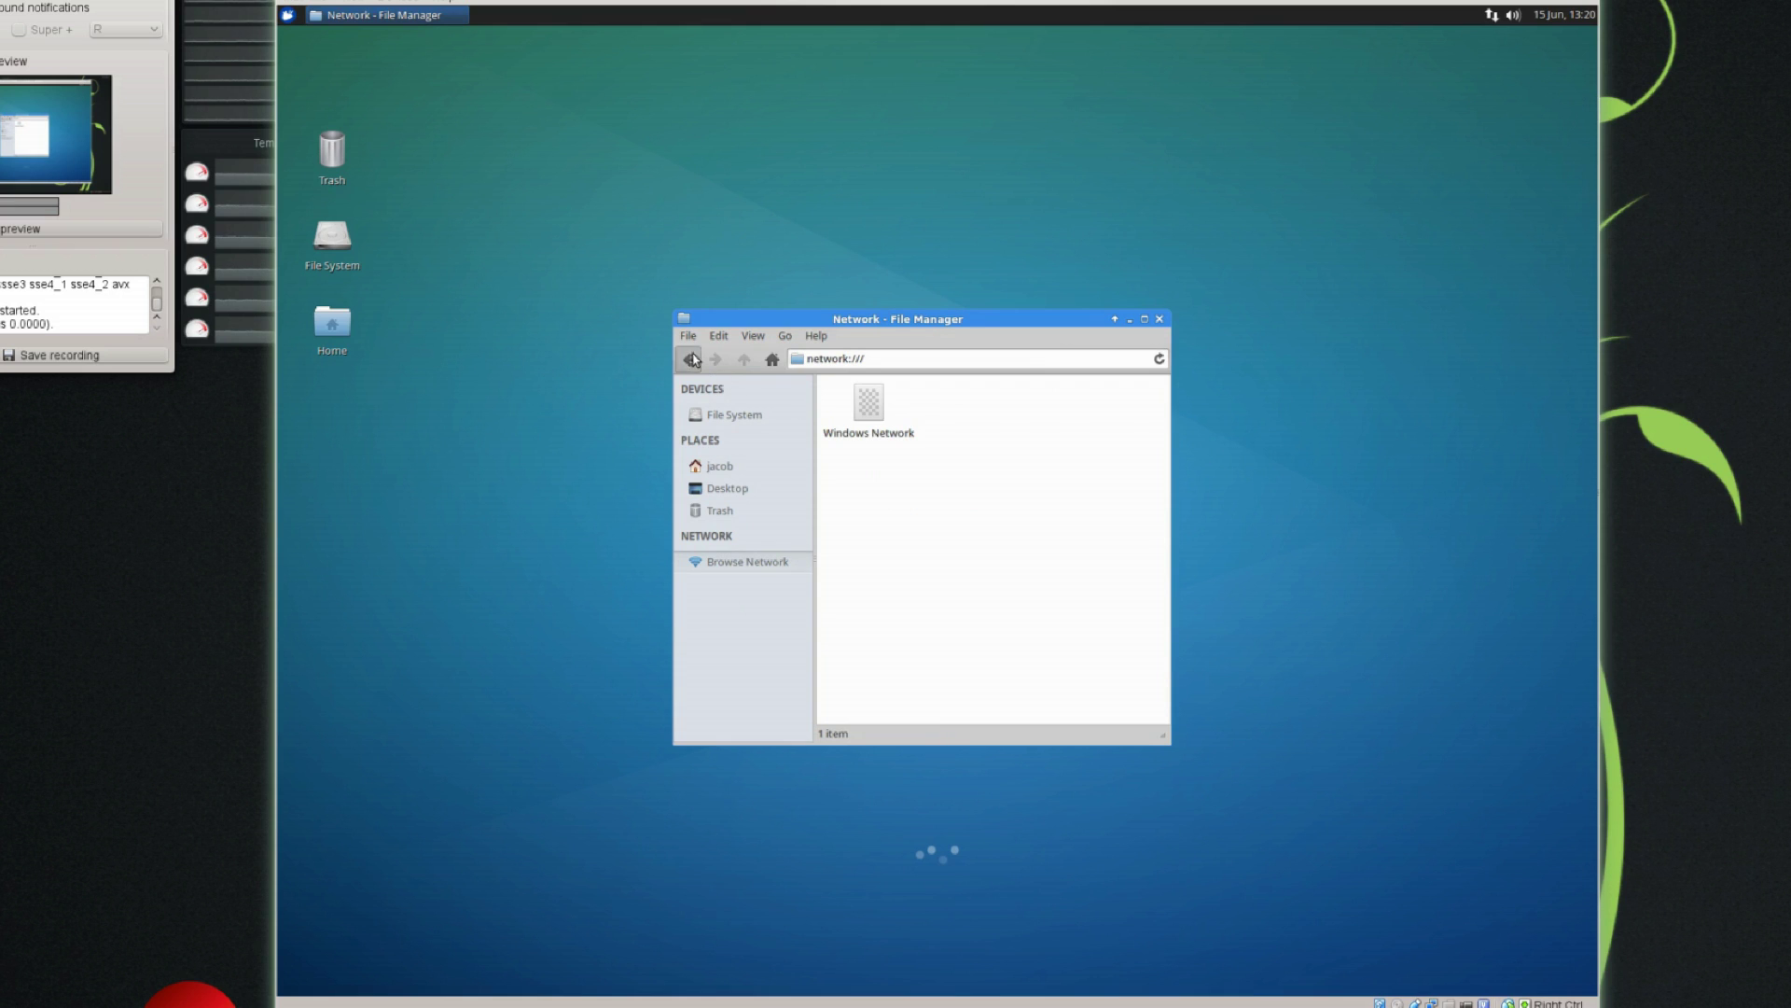
{"action": "left_click", "coordinate": [1159, 319]}
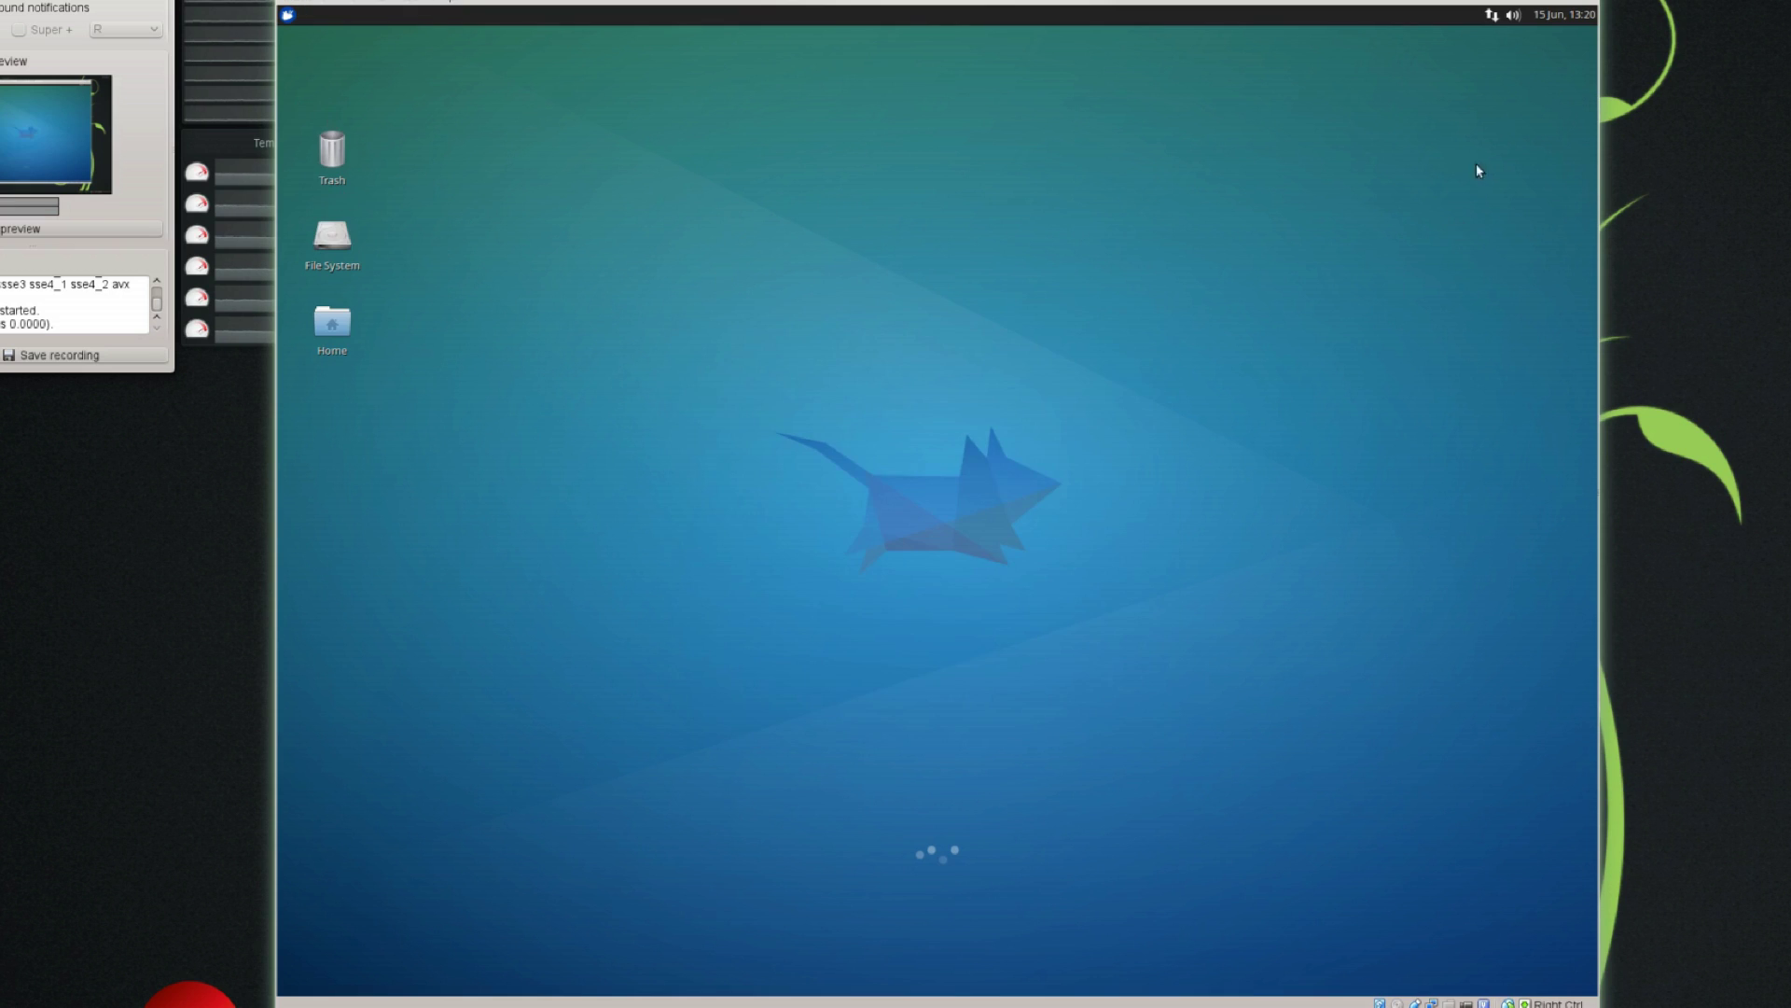
Step: Launch File Manager from the launcher's Favorites again and maximize its window
{"action": "left_click", "coordinate": [288, 15]}
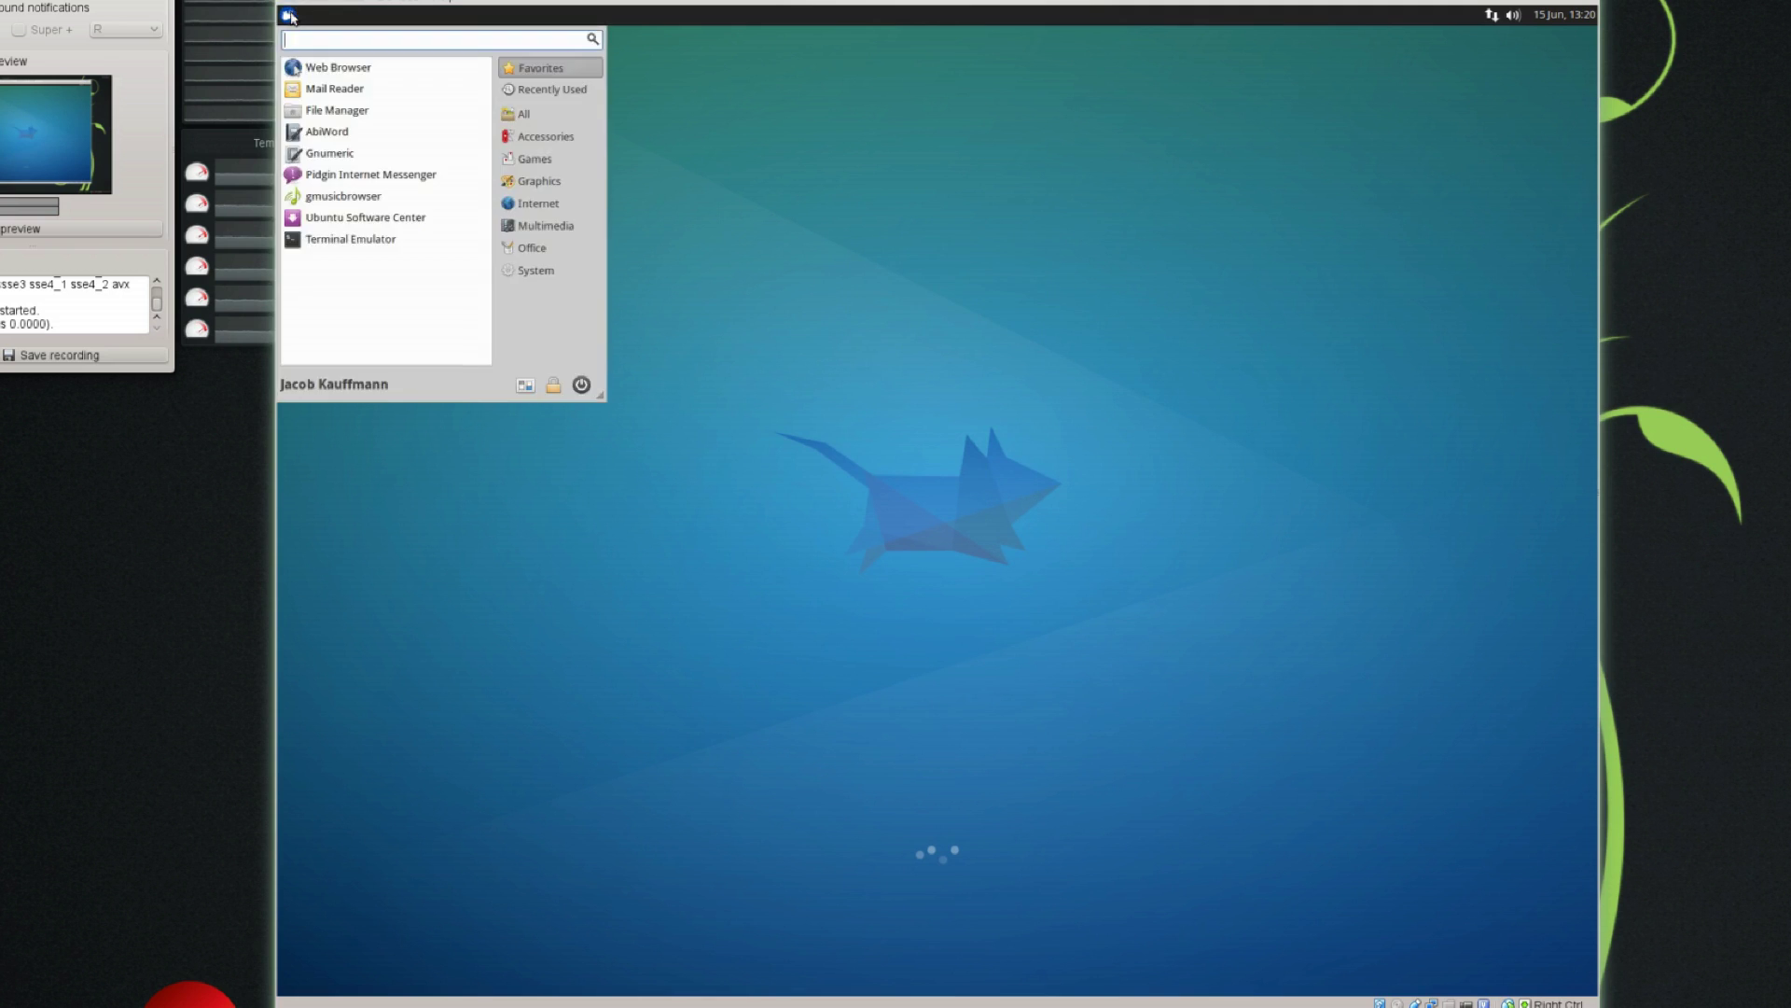
{"action": "left_click", "coordinate": [308, 120]}
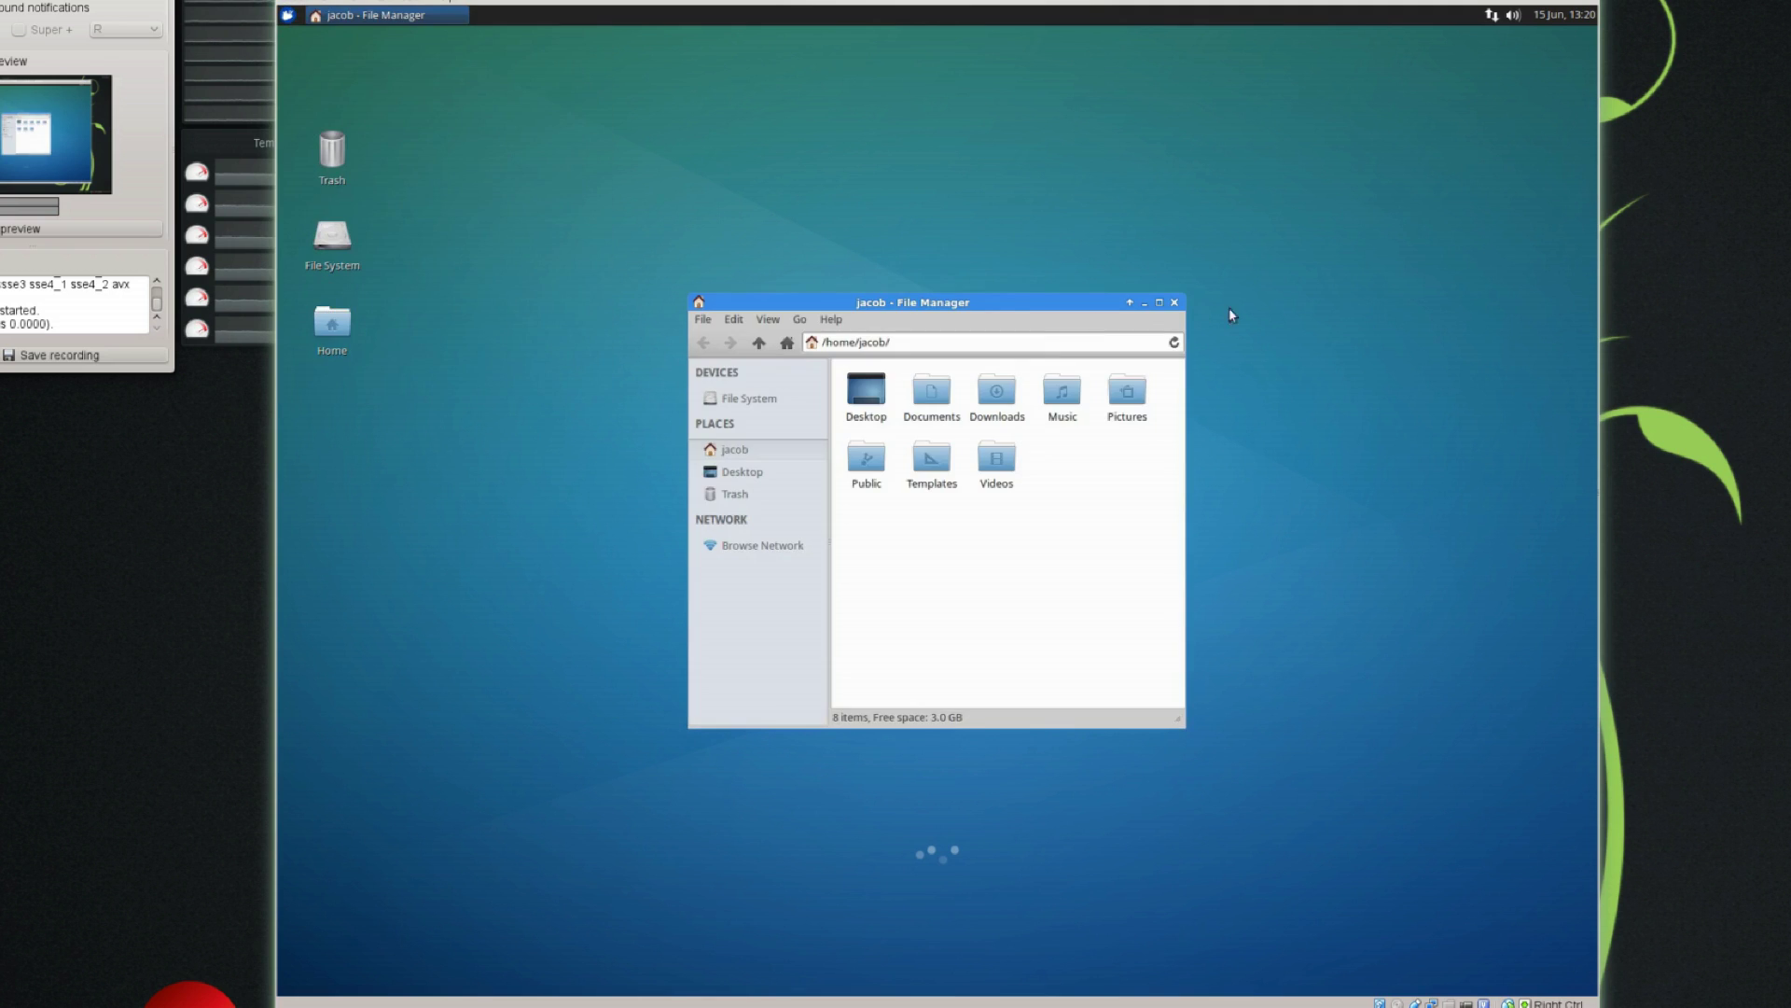
{"action": "left_click", "coordinate": [1159, 302]}
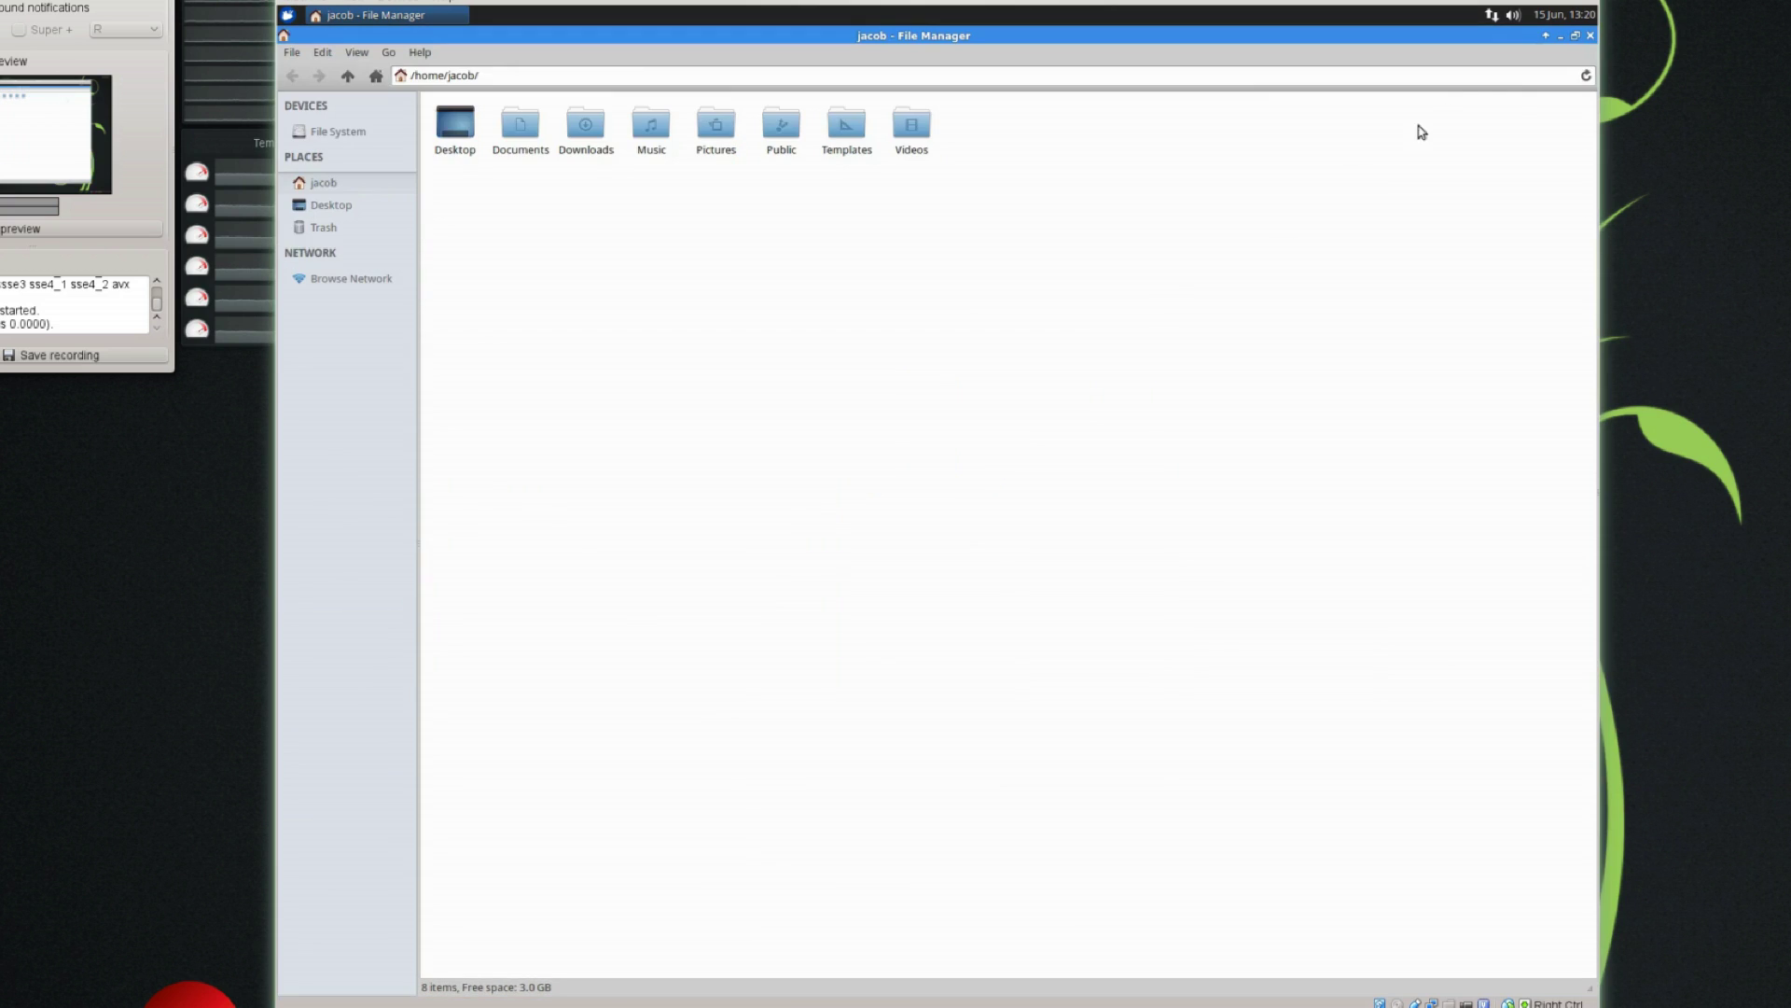
Step: Restore the maximized file manager window to its smaller size, and minimize it and bring it back
{"action": "left_click", "coordinate": [1575, 35]}
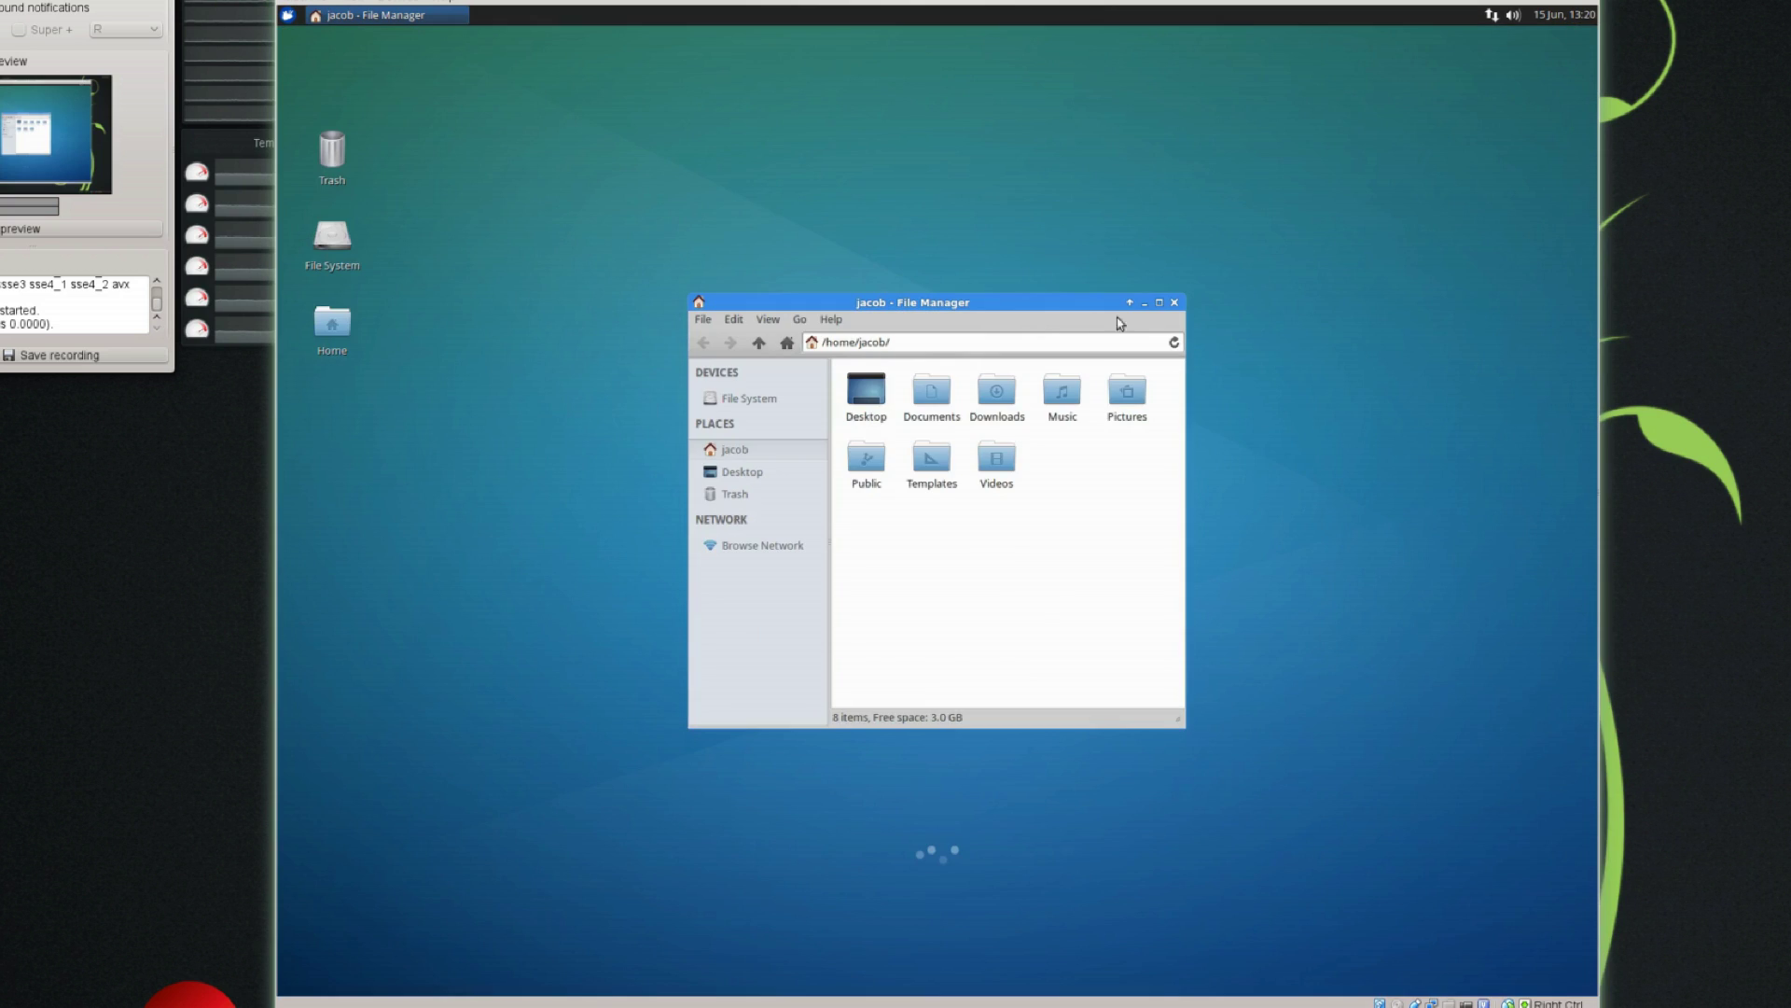
{"action": "left_click", "coordinate": [1144, 302]}
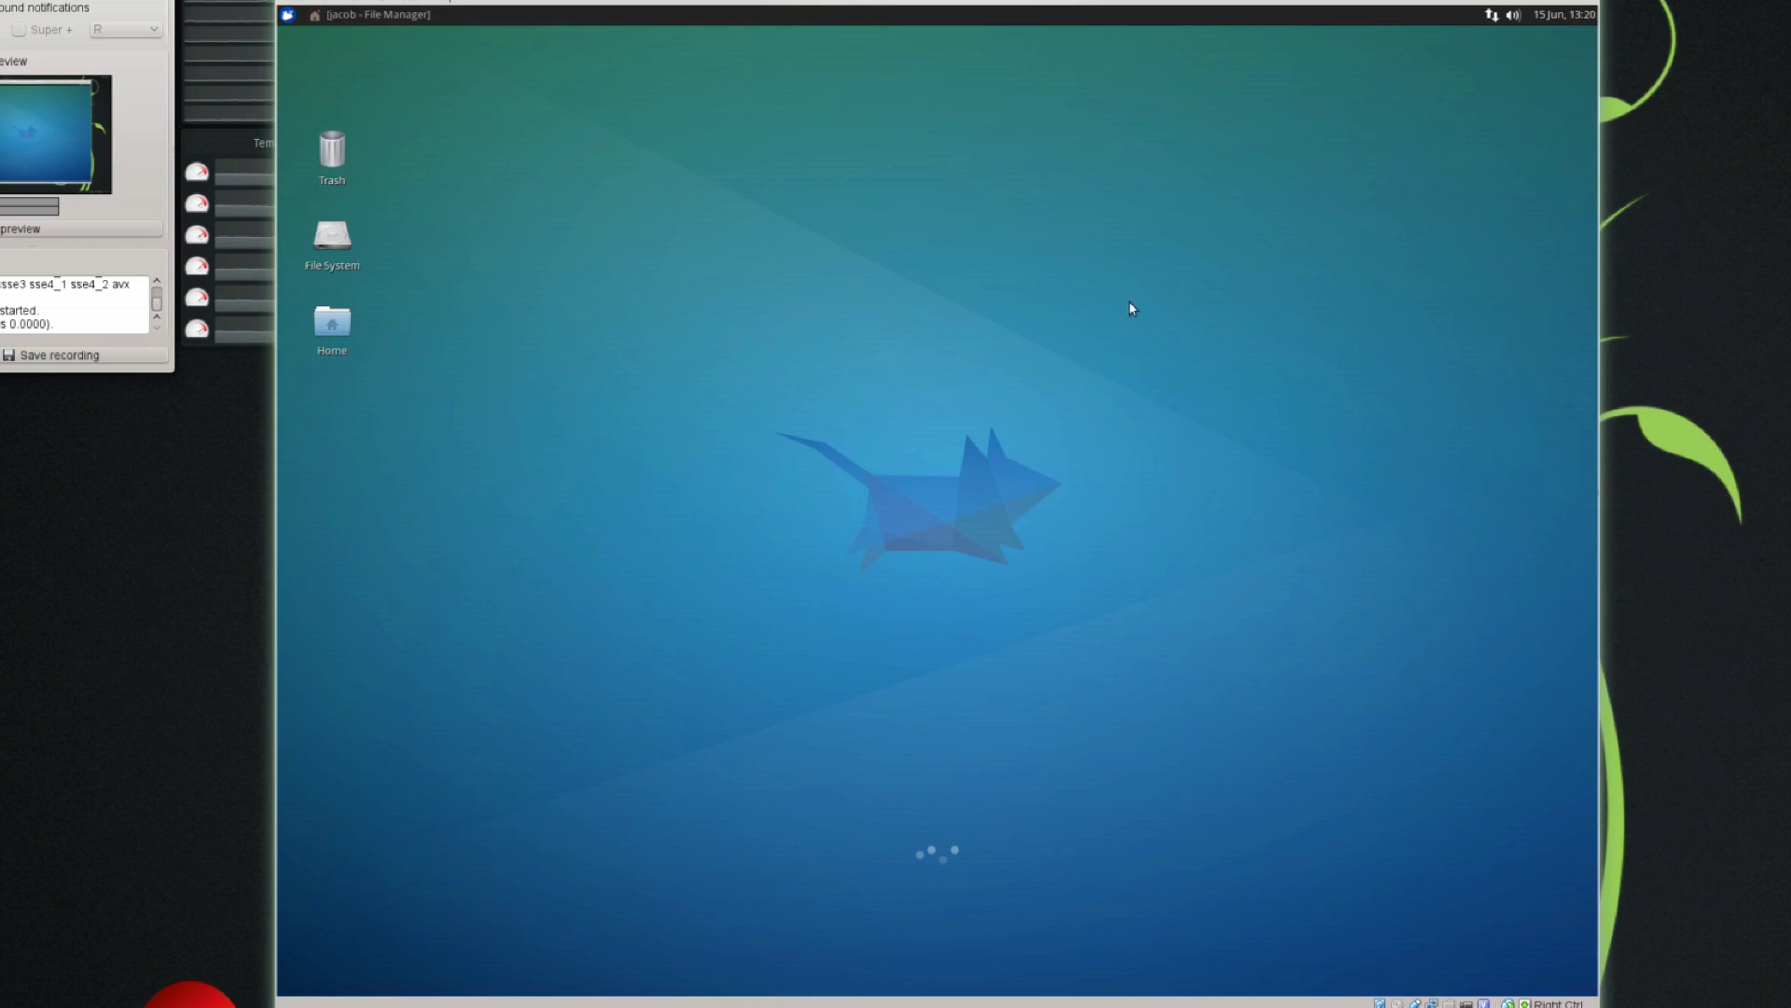
{"action": "left_click", "coordinate": [360, 17]}
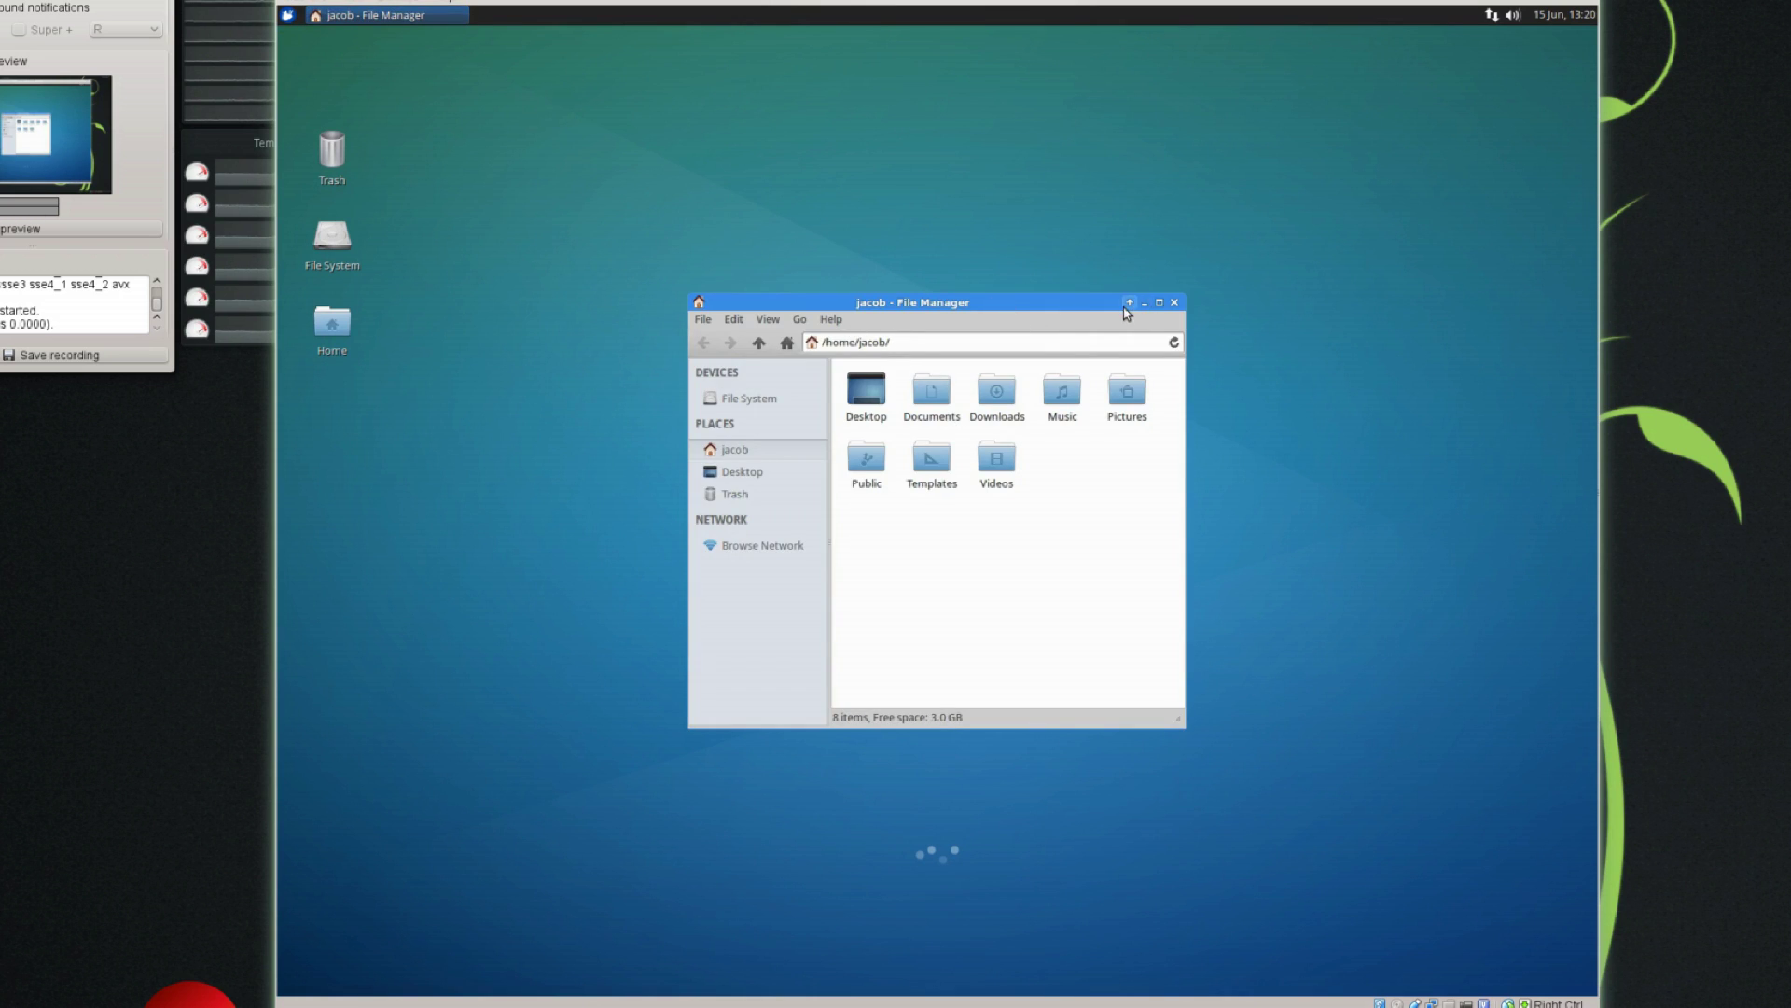
Step: Roll the home folder window up into its title bar and down again repeatedly, and move it near the desktop's upper-left corner
{"action": "left_click", "coordinate": [1124, 307]}
{"action": "left_click", "coordinate": [1124, 307]}
{"action": "left_click", "coordinate": [1124, 307]}
{"action": "left_click", "coordinate": [1125, 307]}
{"action": "left_click", "coordinate": [1125, 307]}
{"action": "left_click", "coordinate": [1124, 306]}
{"action": "left_click_drag", "start_coordinate": [1164, 307], "coordinate": [808, 87]}
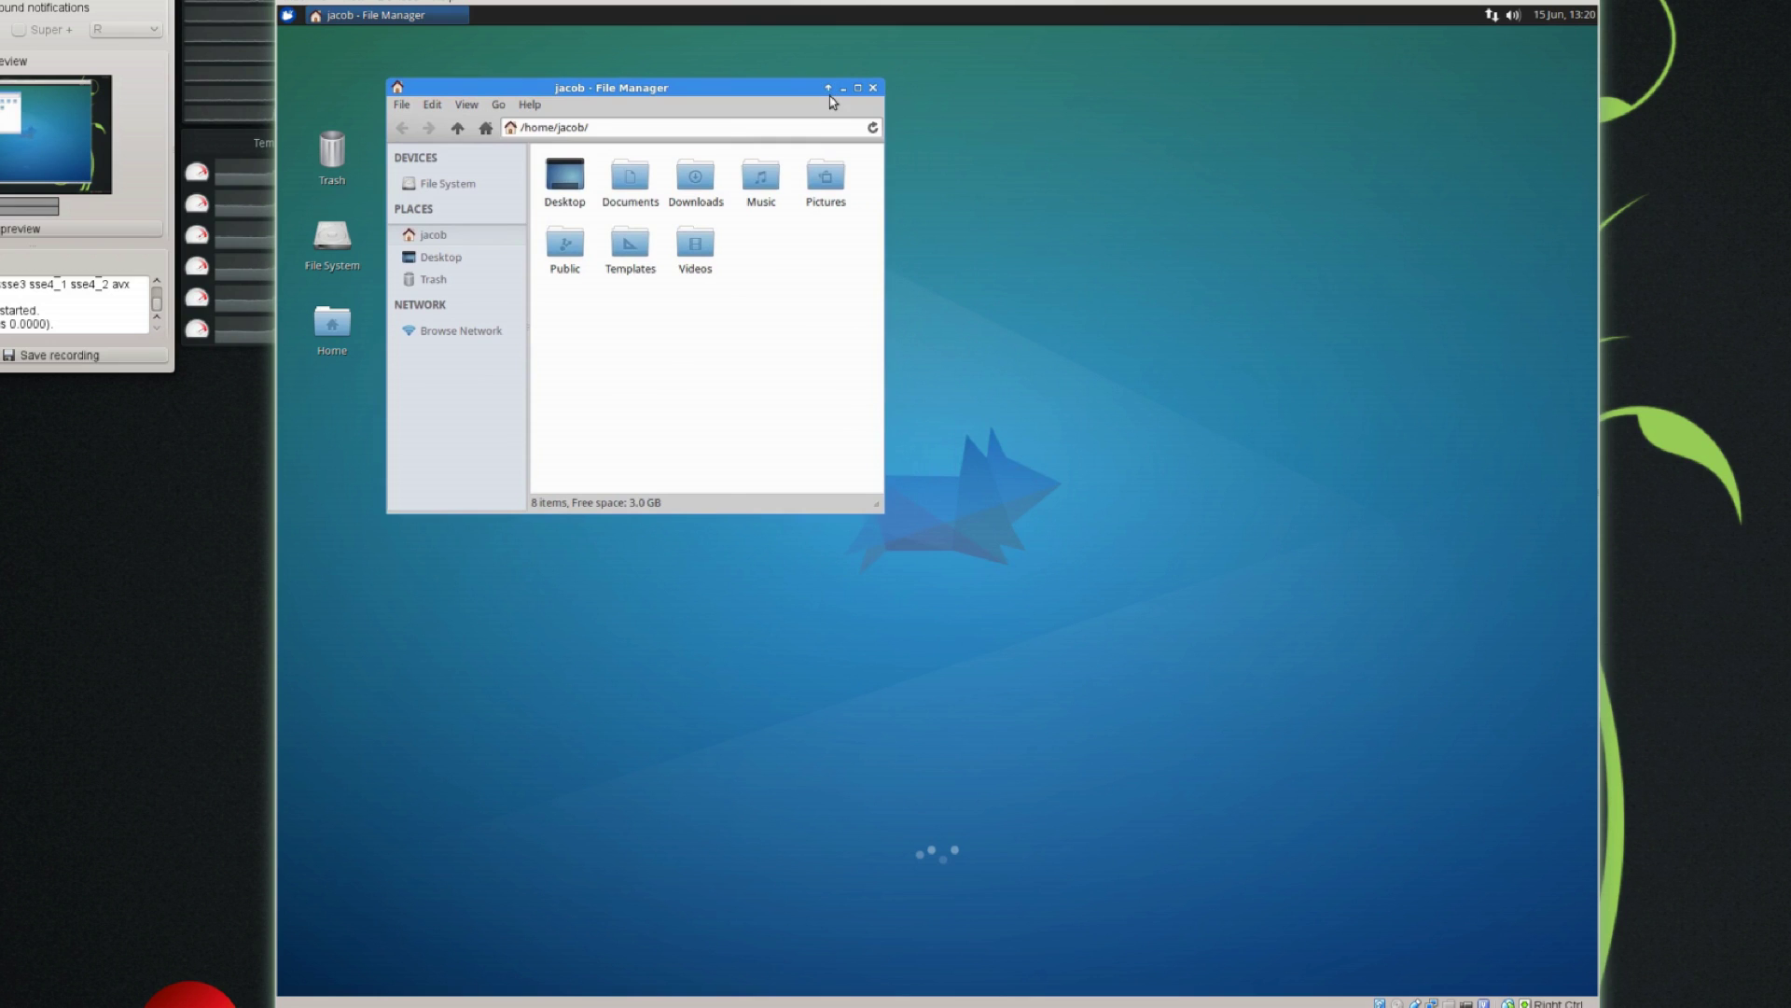
{"action": "left_click", "coordinate": [827, 89]}
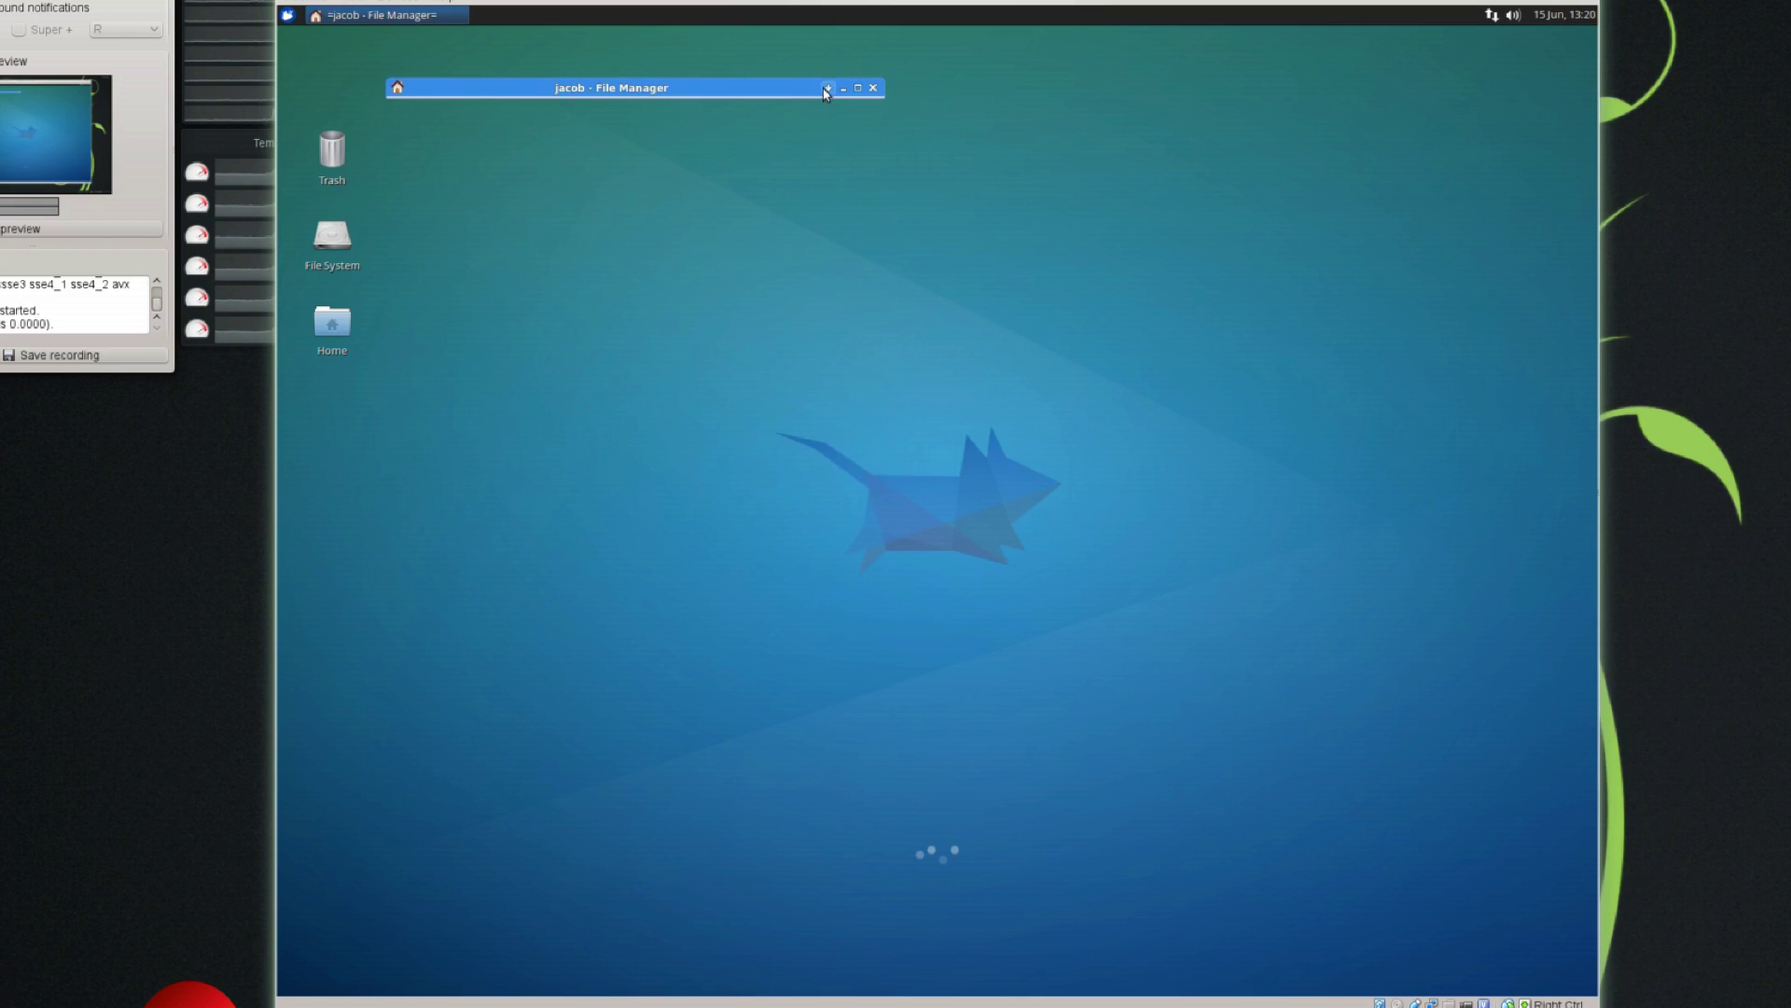
{"action": "left_click", "coordinate": [826, 89]}
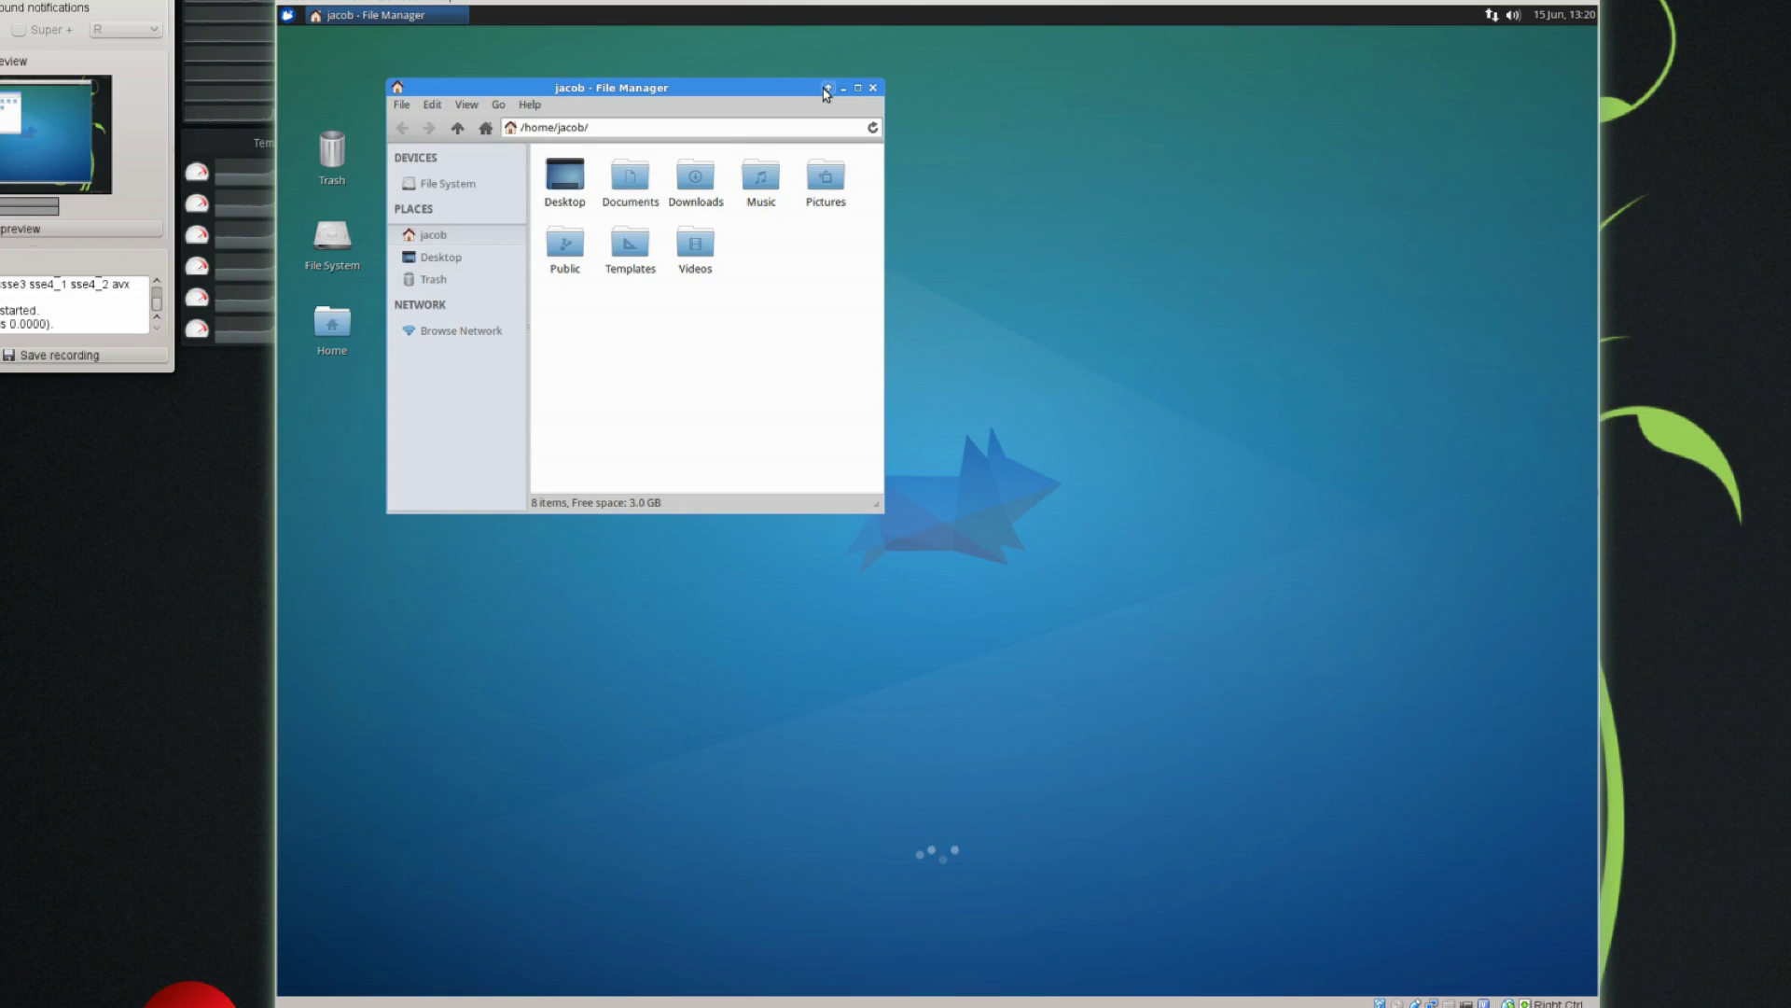
{"action": "left_click", "coordinate": [827, 89]}
{"action": "left_click", "coordinate": [827, 88]}
Step: Open Trash and File System from the desktop and spread their windows apart diagonally below the home folder window
{"action": "double_click", "coordinate": [338, 166]}
{"action": "double_click", "coordinate": [332, 241]}
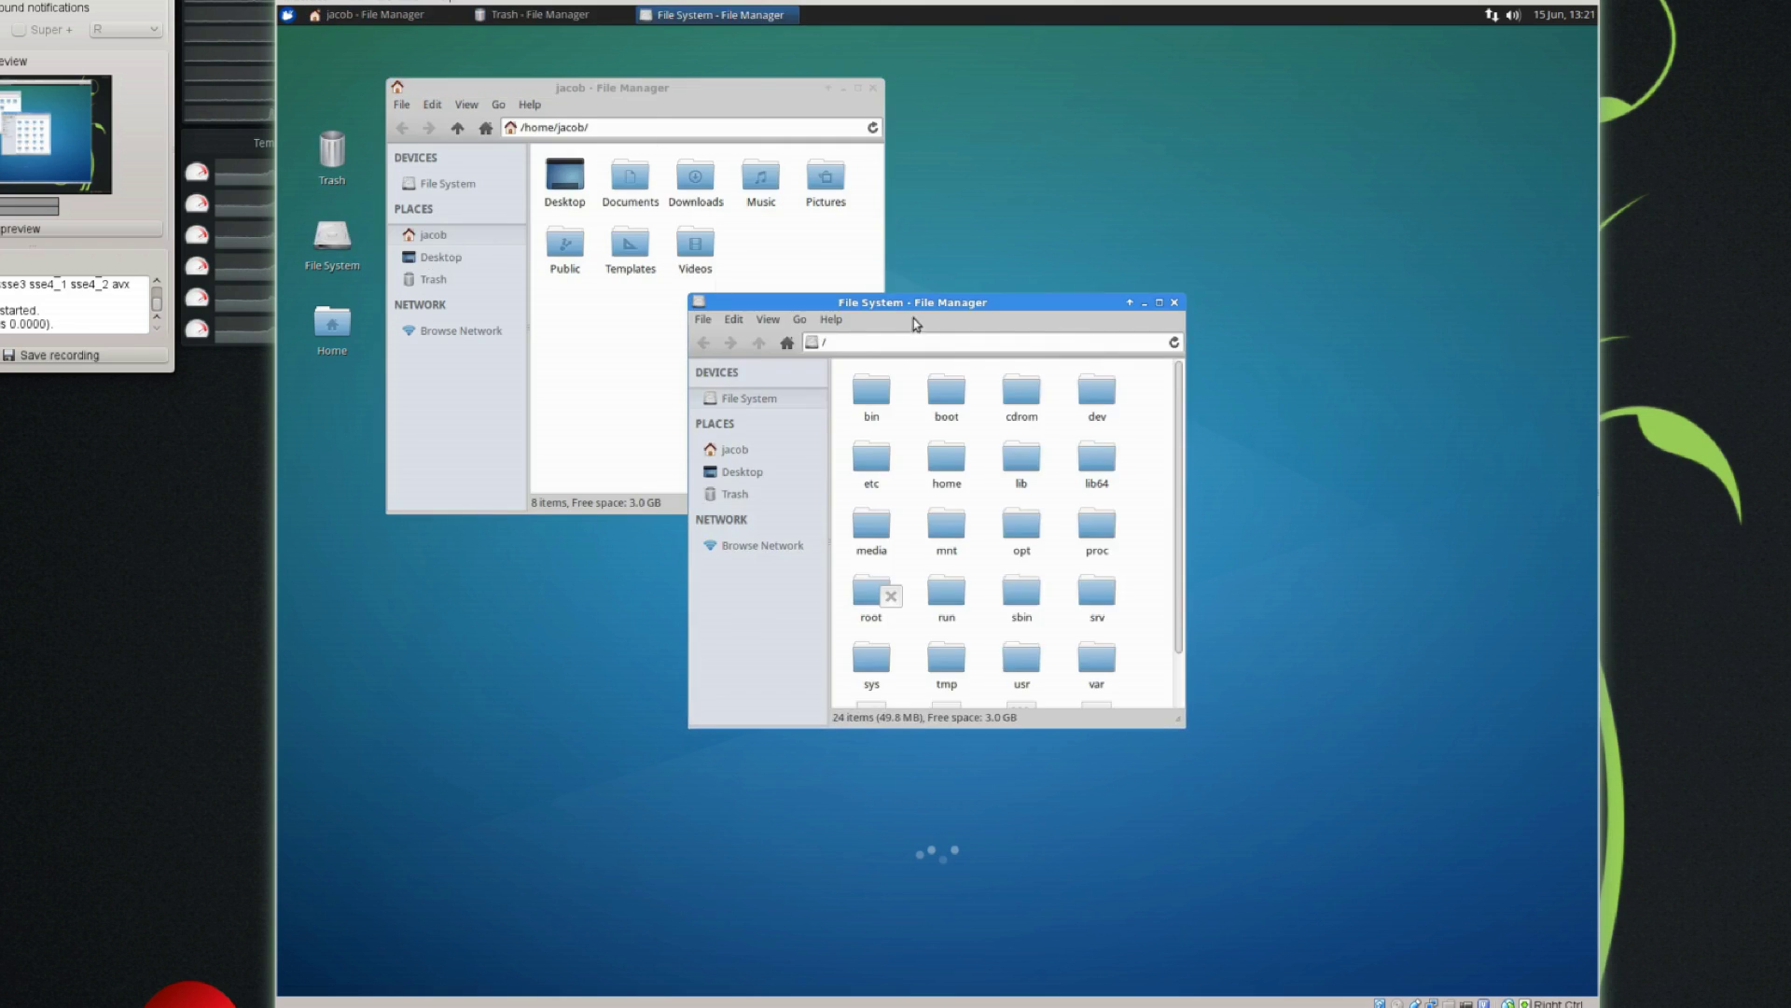
{"action": "left_click_drag", "start_coordinate": [926, 326], "coordinate": [1126, 470]}
{"action": "left_click", "coordinate": [1037, 319]}
{"action": "left_click_drag", "start_coordinate": [1037, 319], "coordinate": [881, 273]}
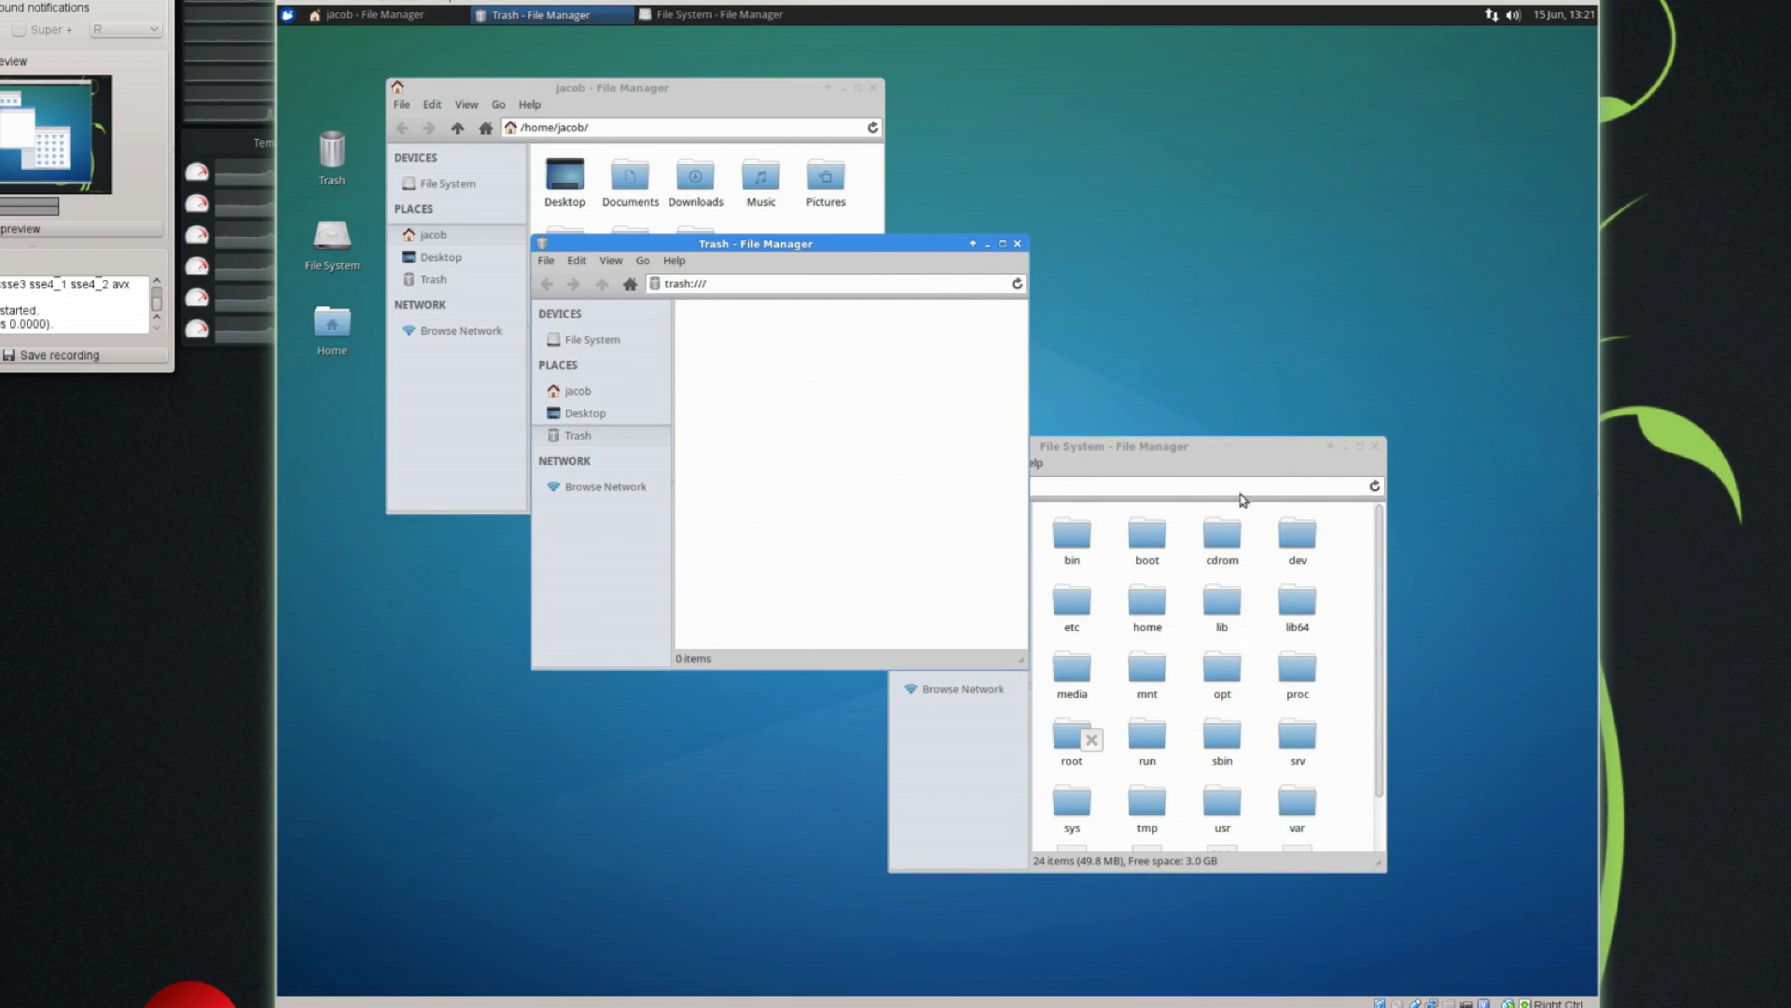
Step: Roll up the home folder and Trash windows and stack the Trash title bar just below the home folder's
{"action": "left_click", "coordinate": [828, 89]}
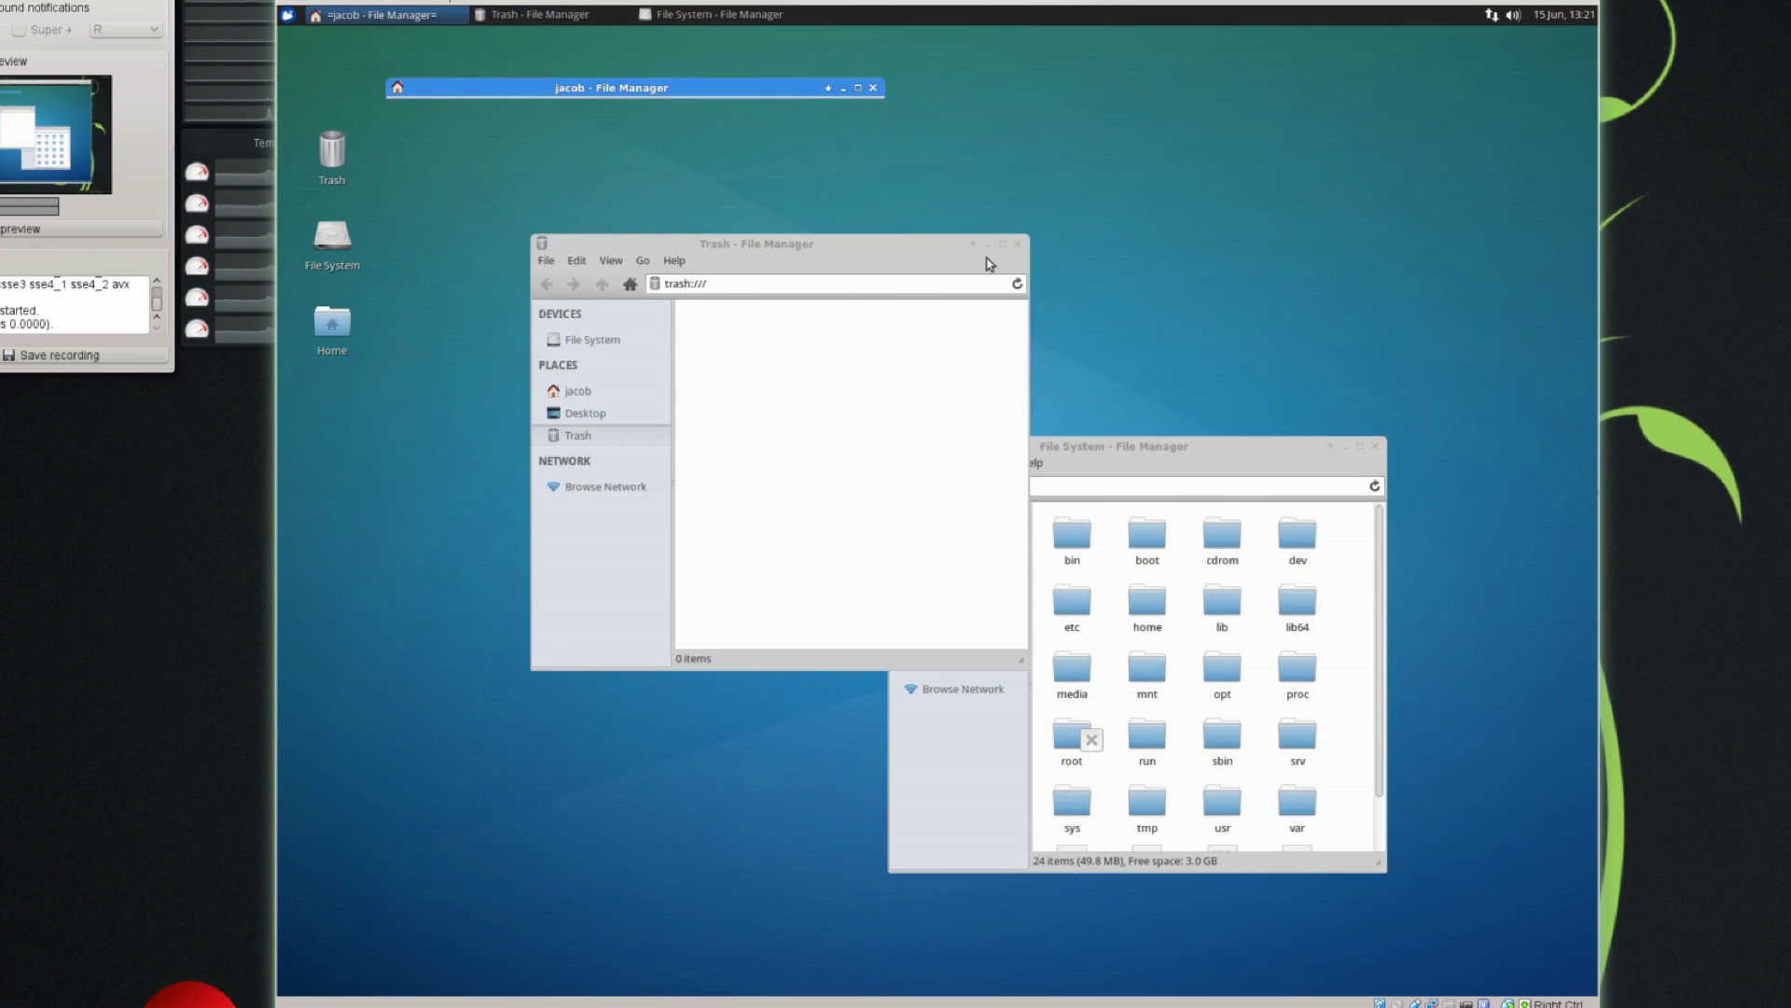
{"action": "left_click", "coordinate": [975, 246]}
{"action": "left_click_drag", "start_coordinate": [944, 244], "coordinate": [720, 129]}
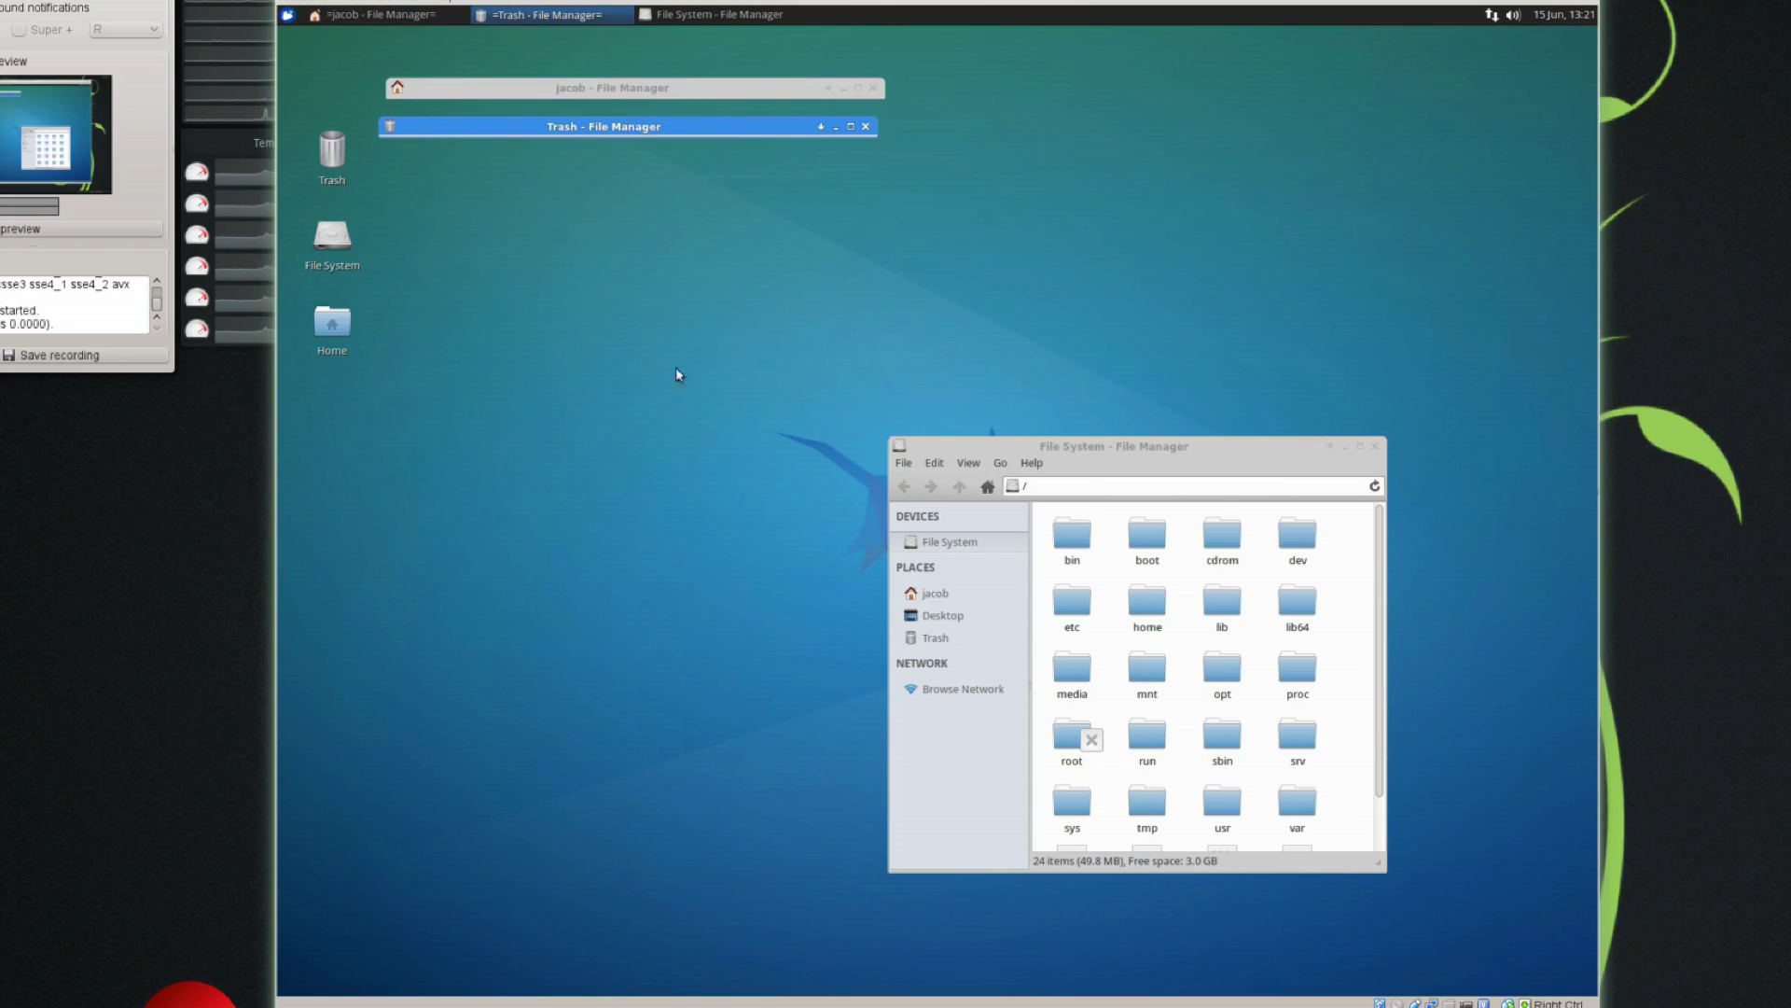
Step: Unroll the Trash window and close both the Trash and home folder windows
{"action": "left_click", "coordinate": [821, 127]}
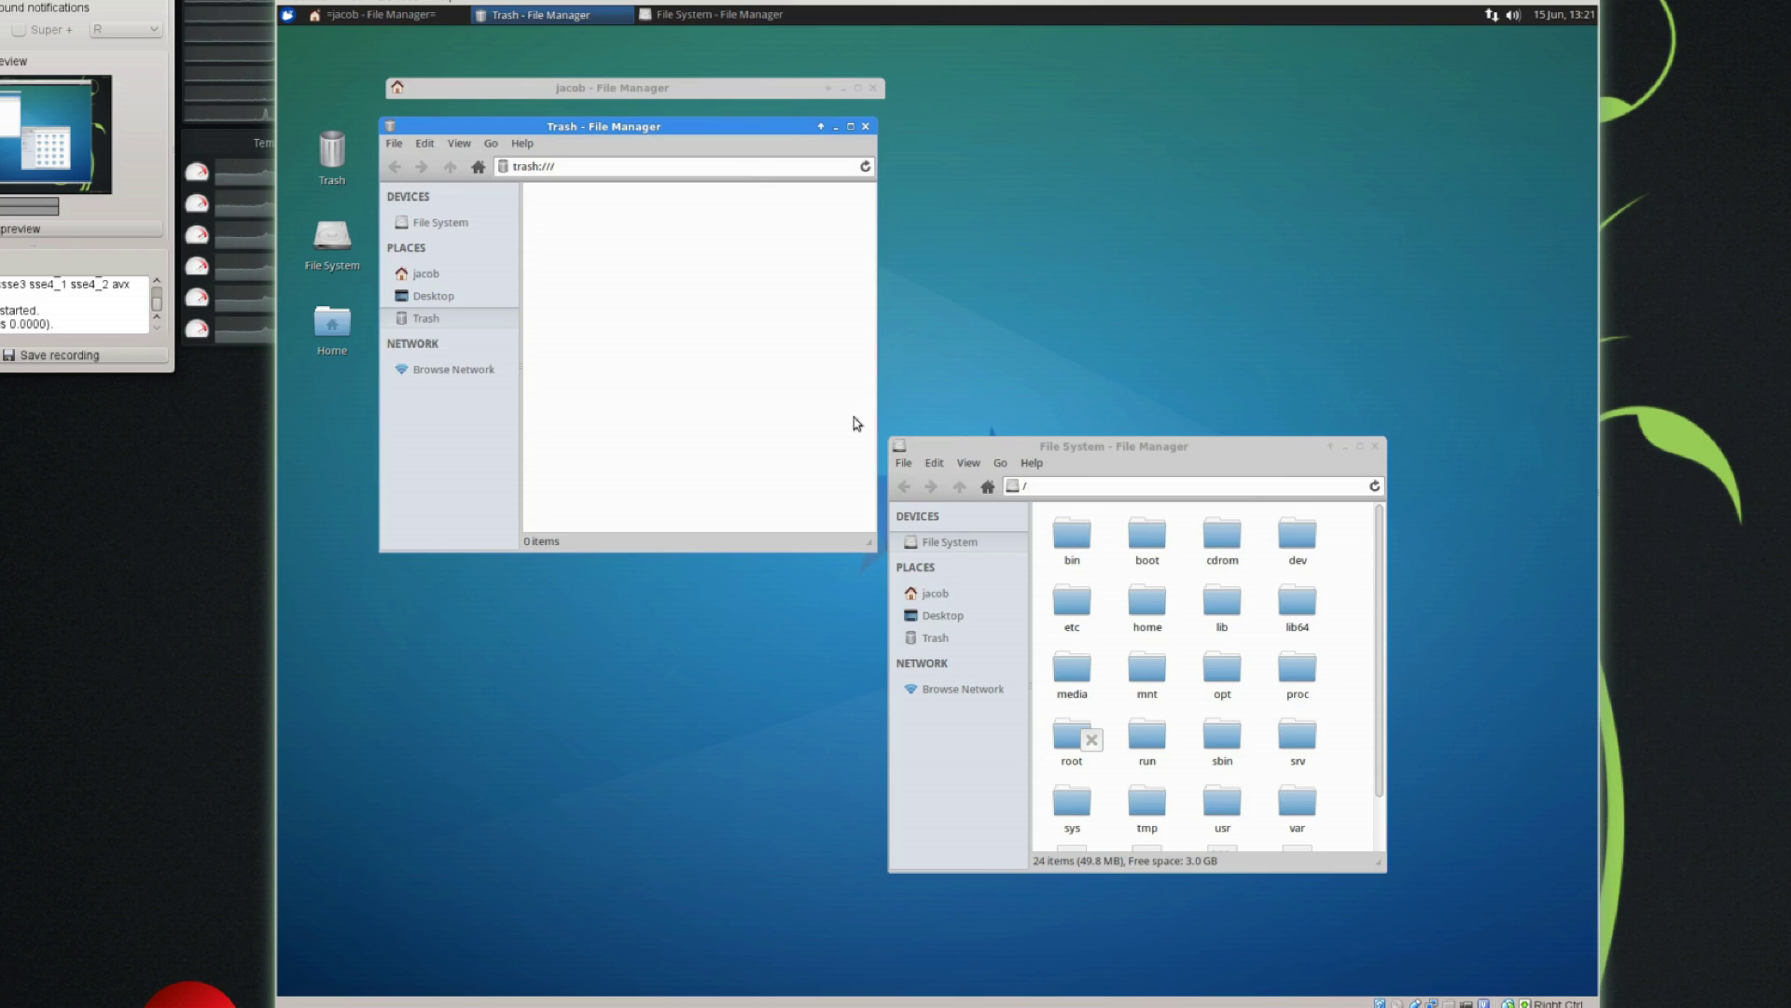
{"action": "left_click", "coordinate": [865, 127]}
{"action": "left_click", "coordinate": [872, 88]}
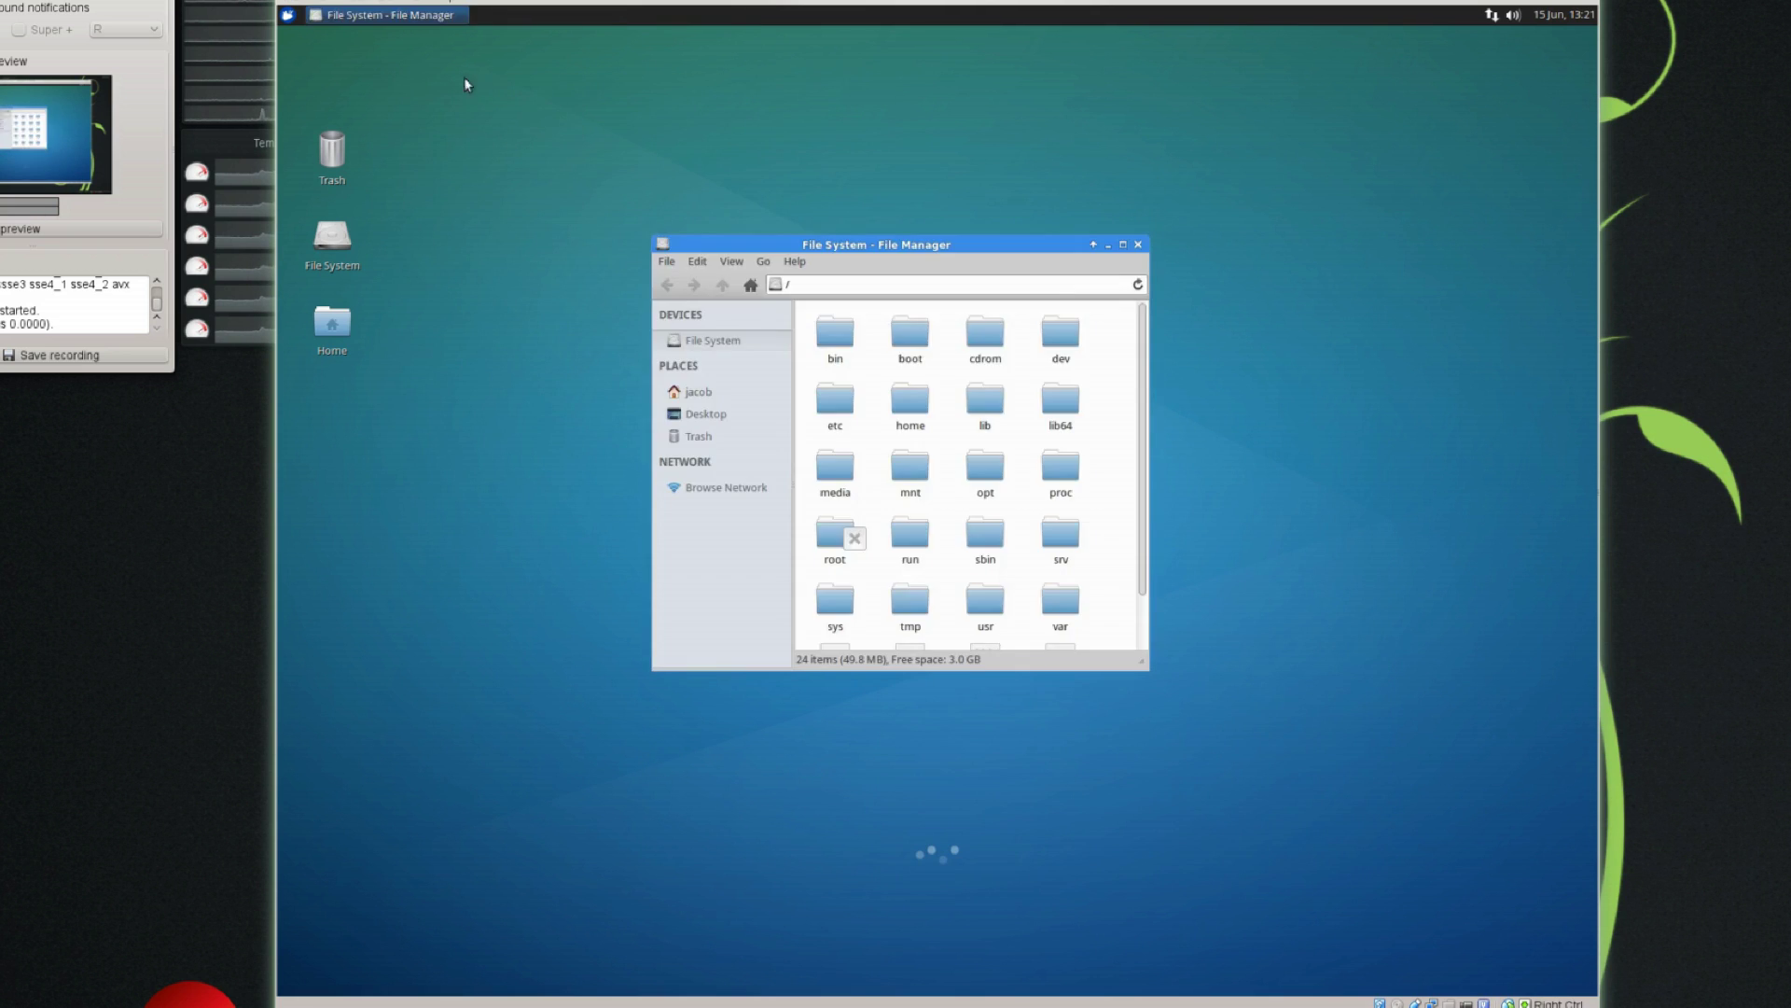
Step: Open Trash on a separate workspace, maximize and restore its window, and enlarge it from its upper-right corner
{"action": "double_click", "coordinate": [333, 171]}
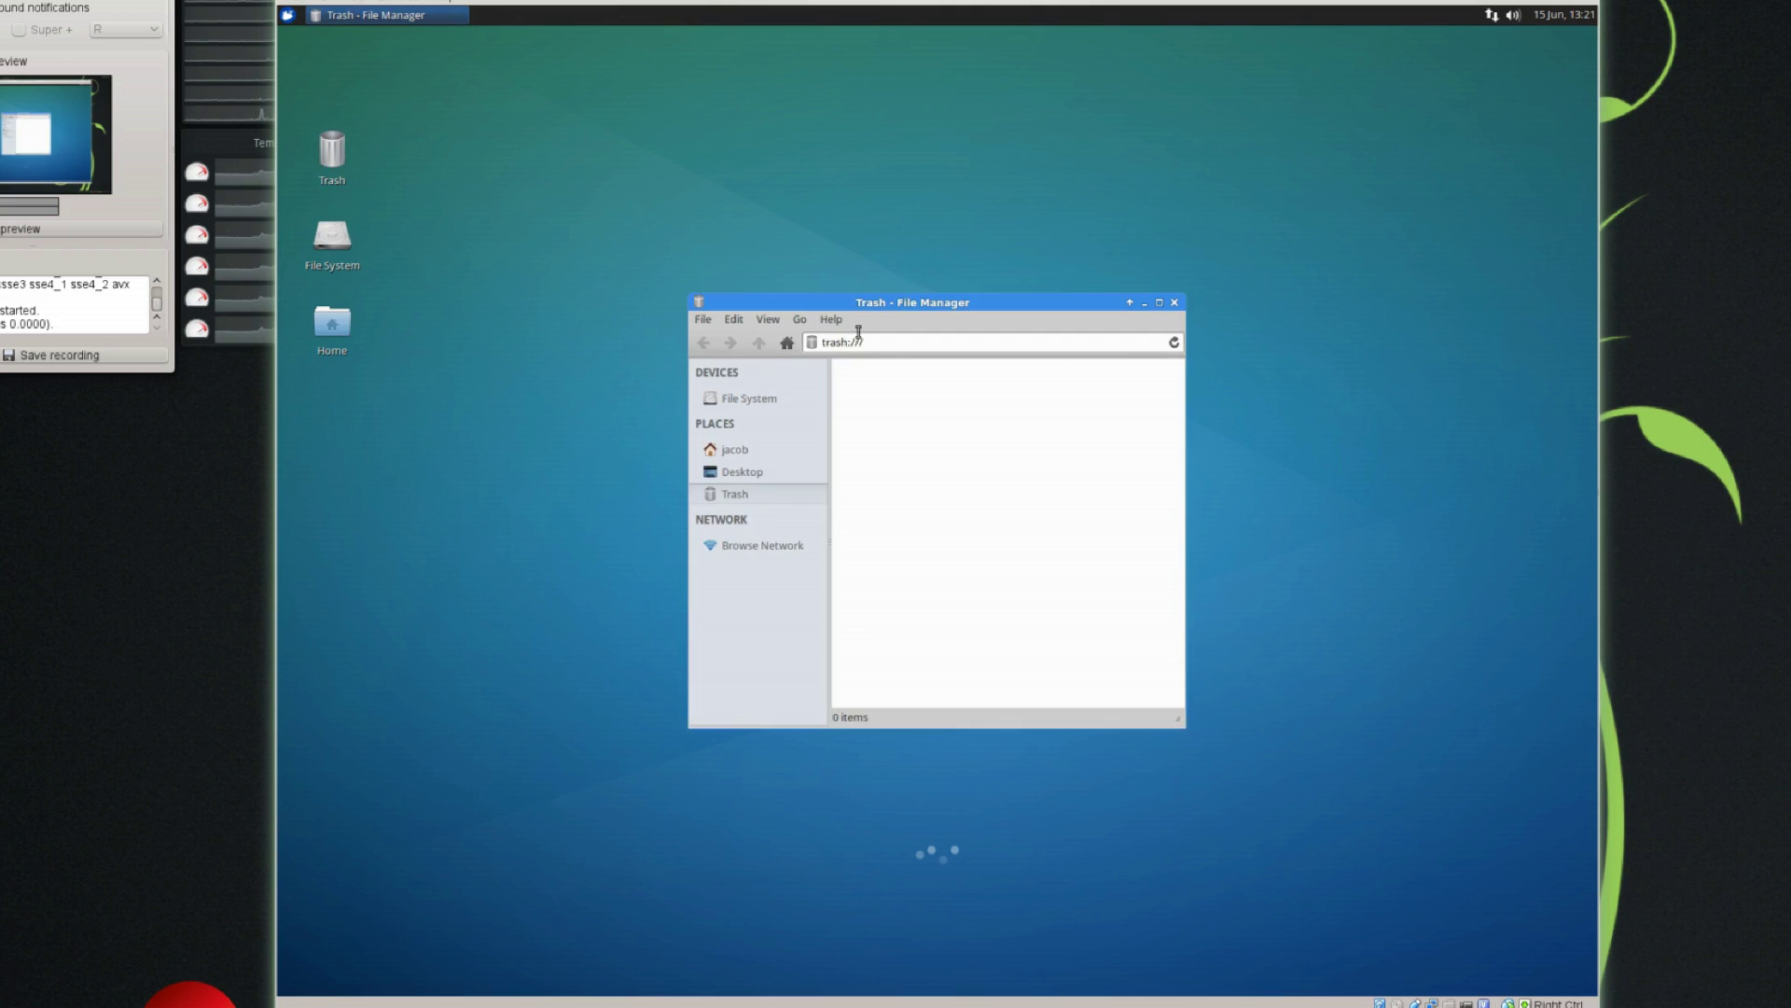
{"action": "double_click", "coordinate": [859, 302]}
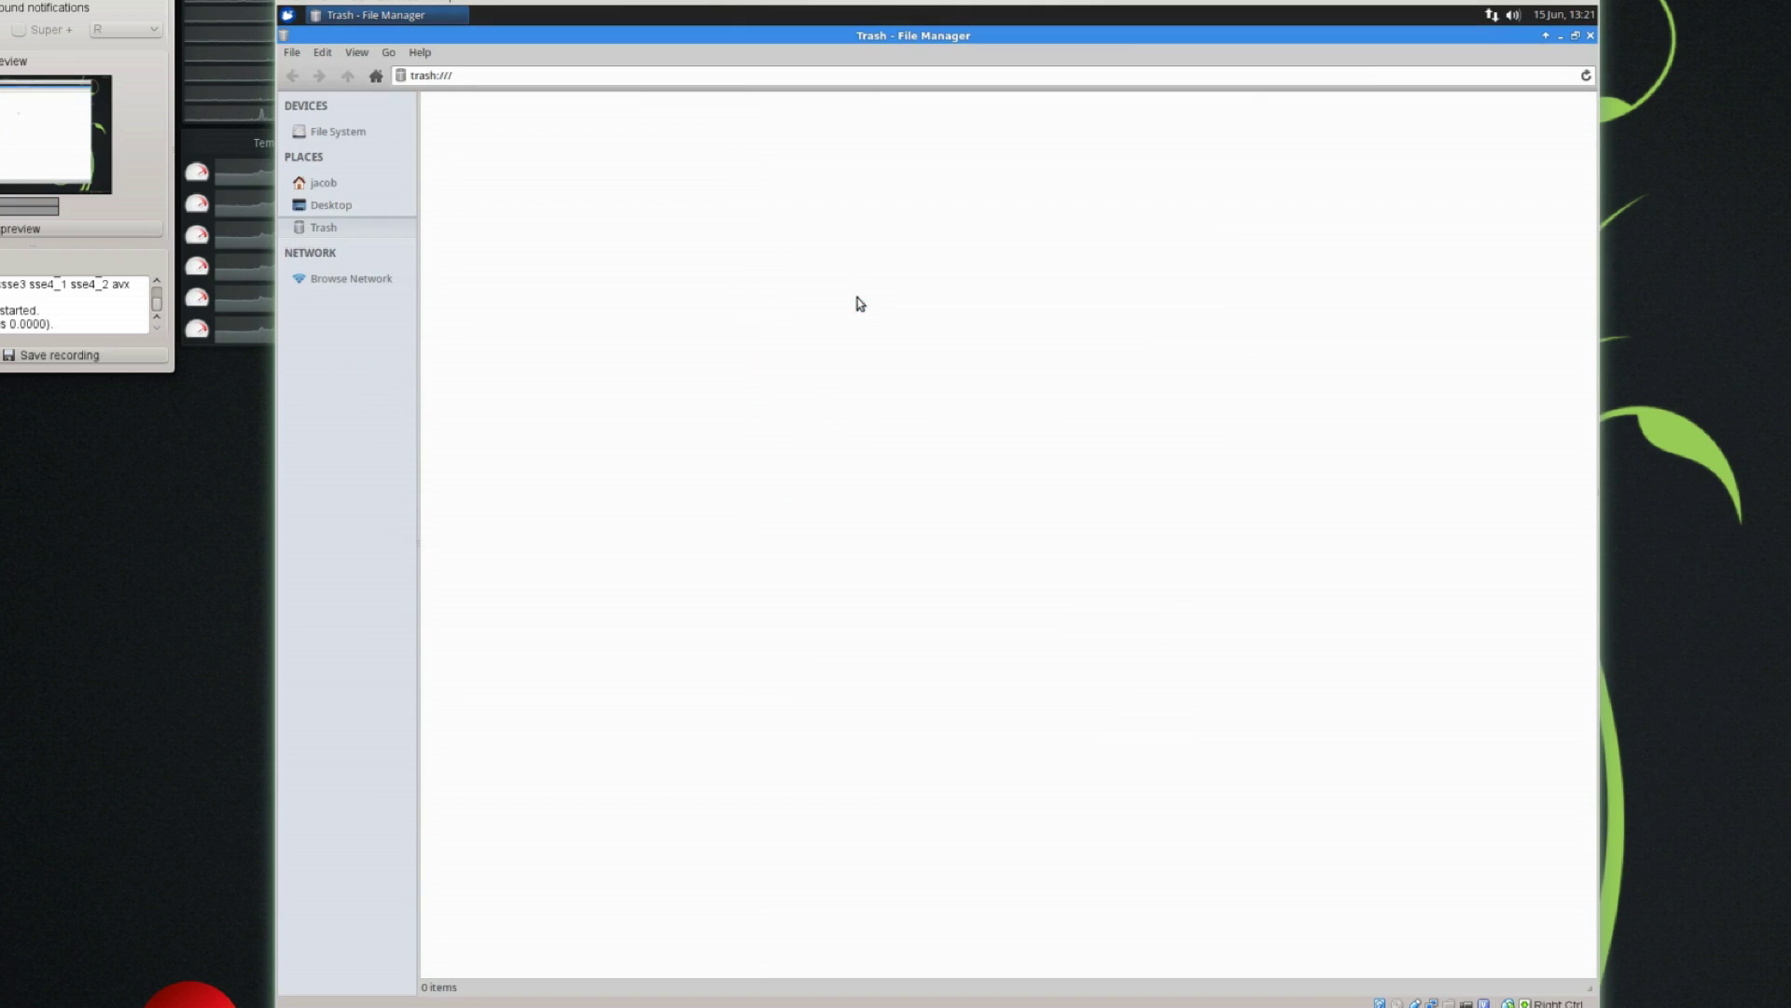
{"action": "double_click", "coordinate": [706, 37]}
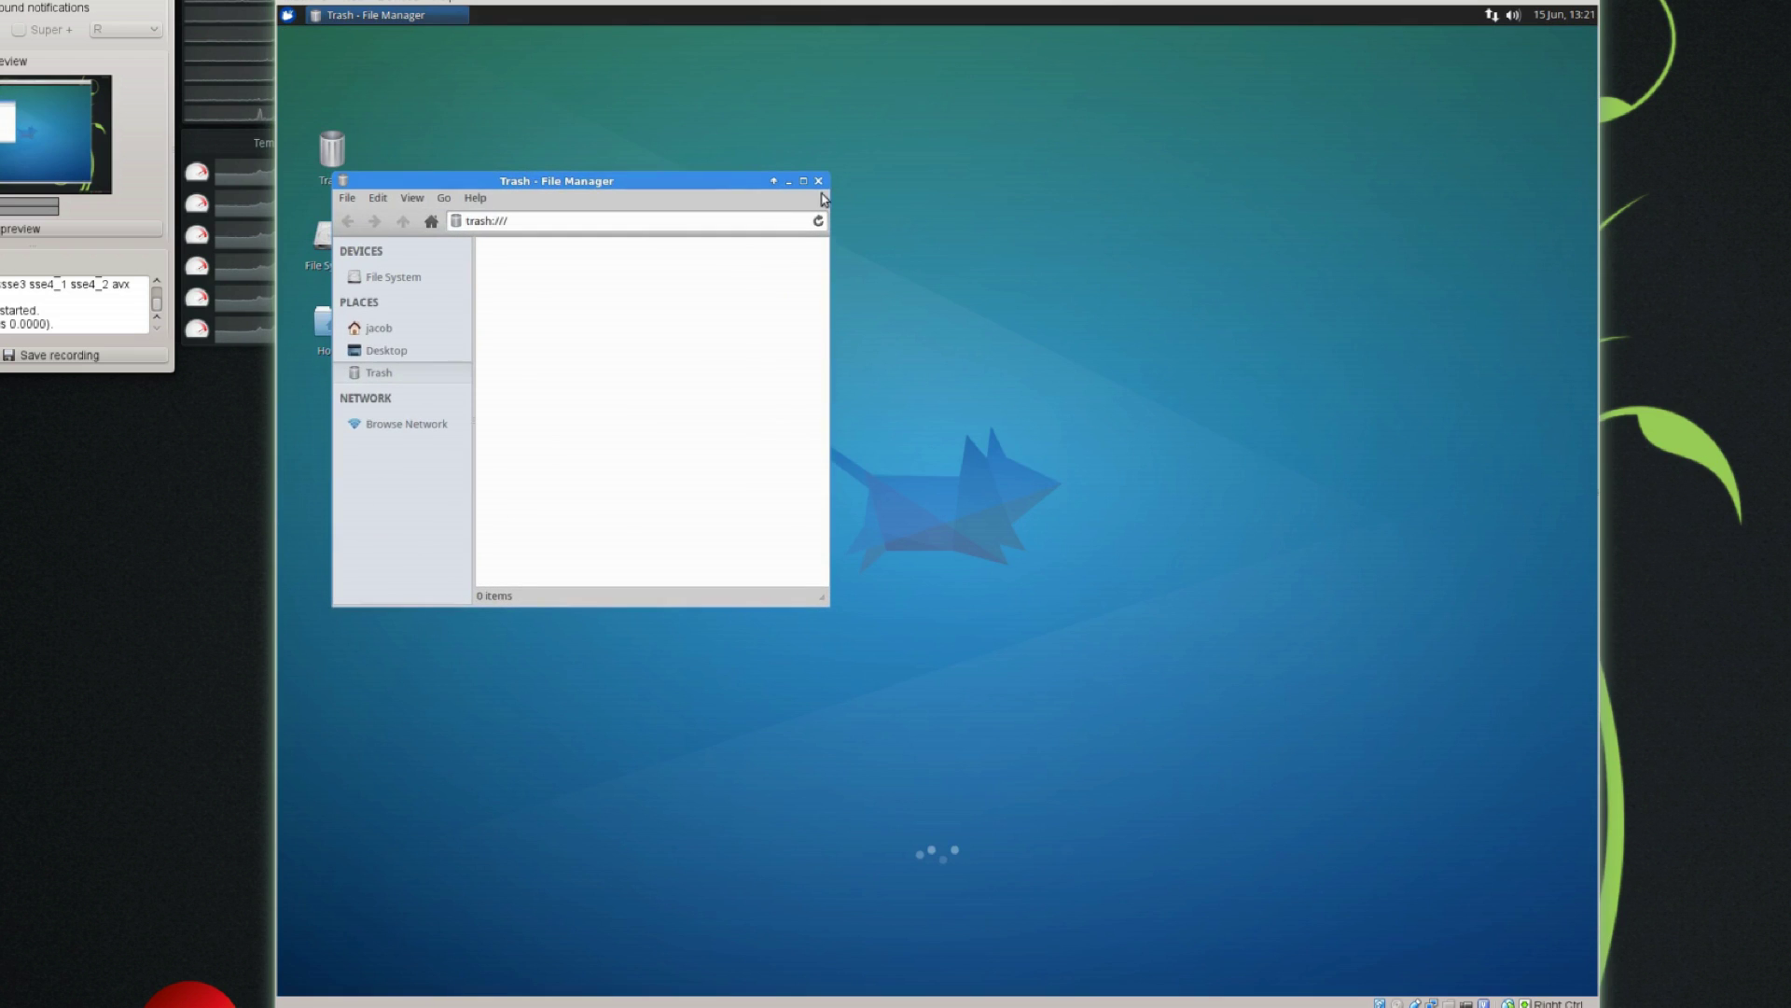
{"action": "left_click_drag", "start_coordinate": [822, 181], "coordinate": [1206, 97]}
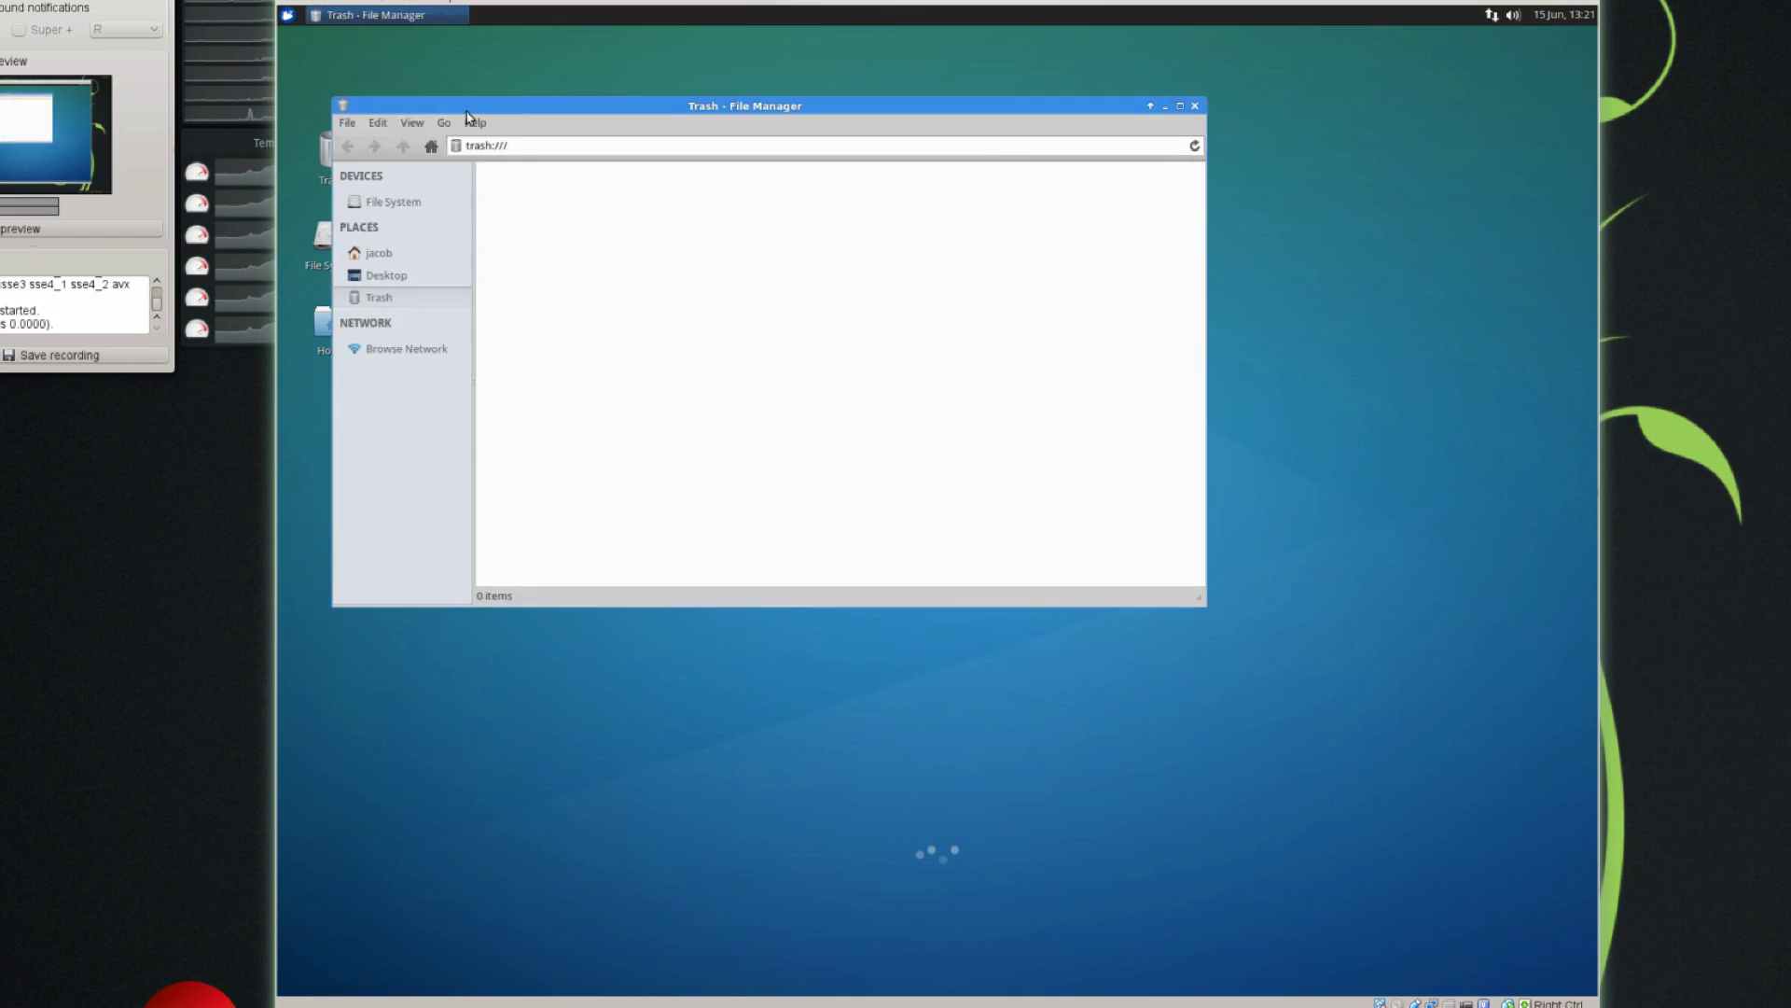
Step: Switch to the workspace holding the File System window and view the properties of the panel's separator
{"action": "key", "text": "ctrl+w"}
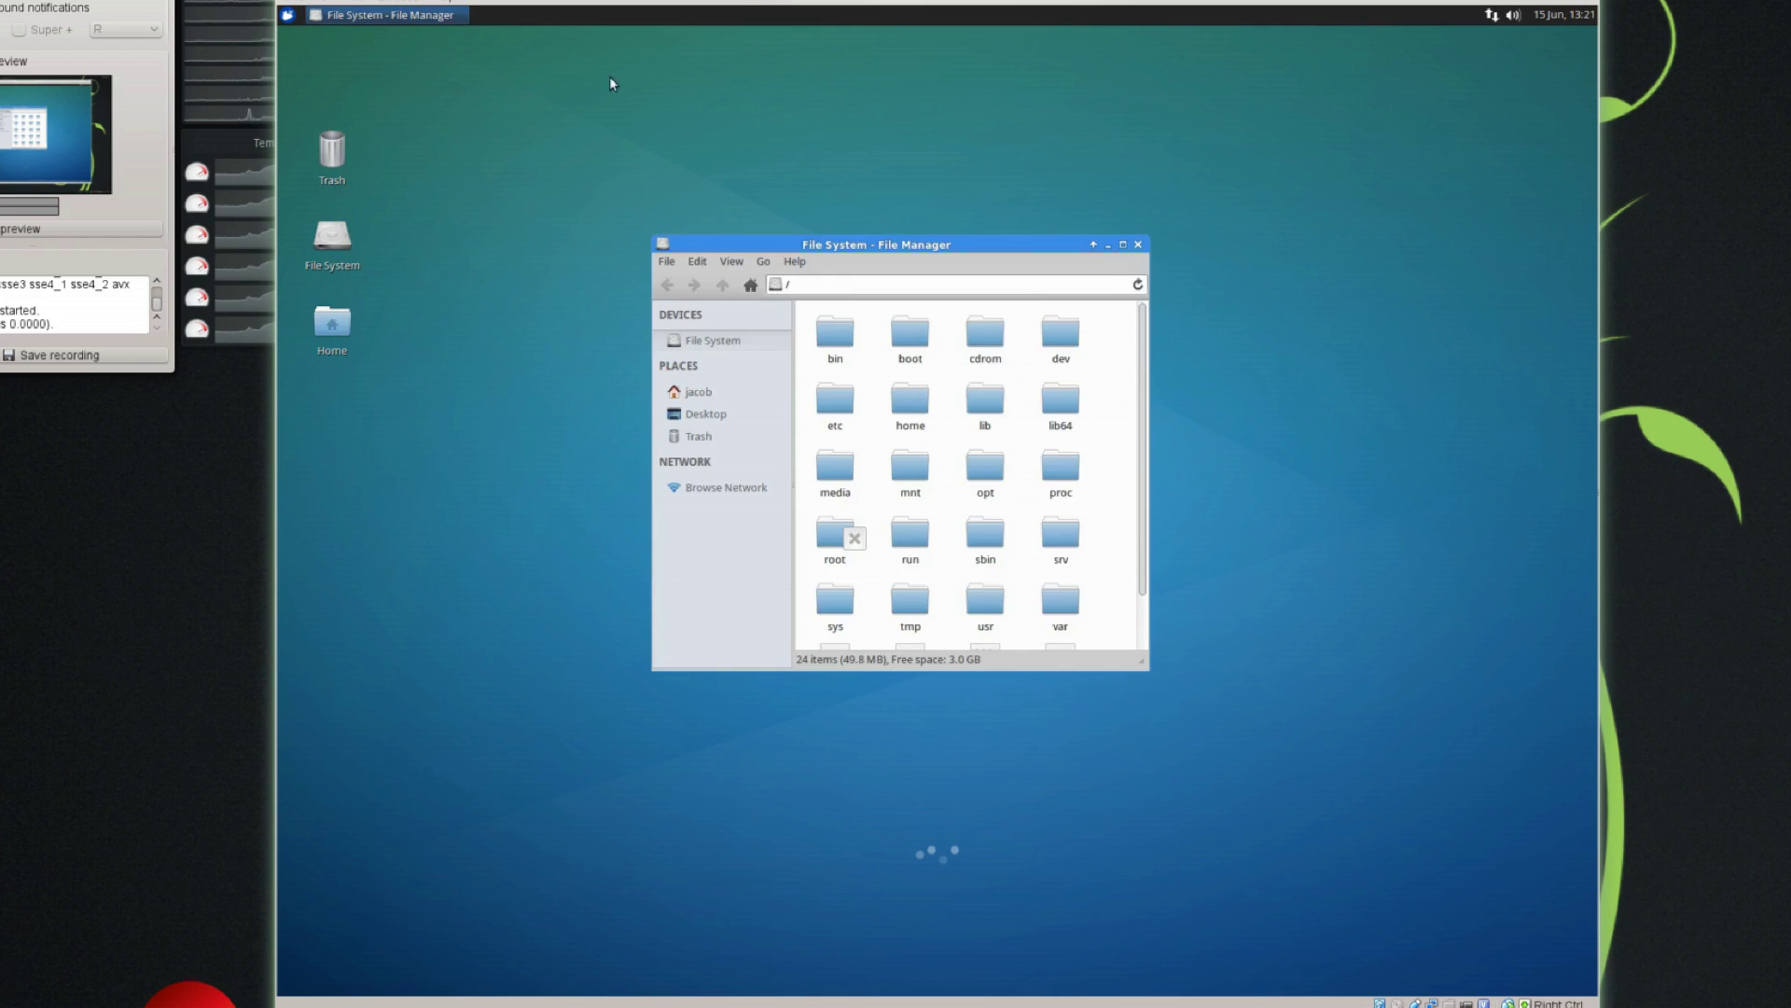
{"action": "right_click", "coordinate": [678, 13]}
{"action": "left_click", "coordinate": [724, 46]}
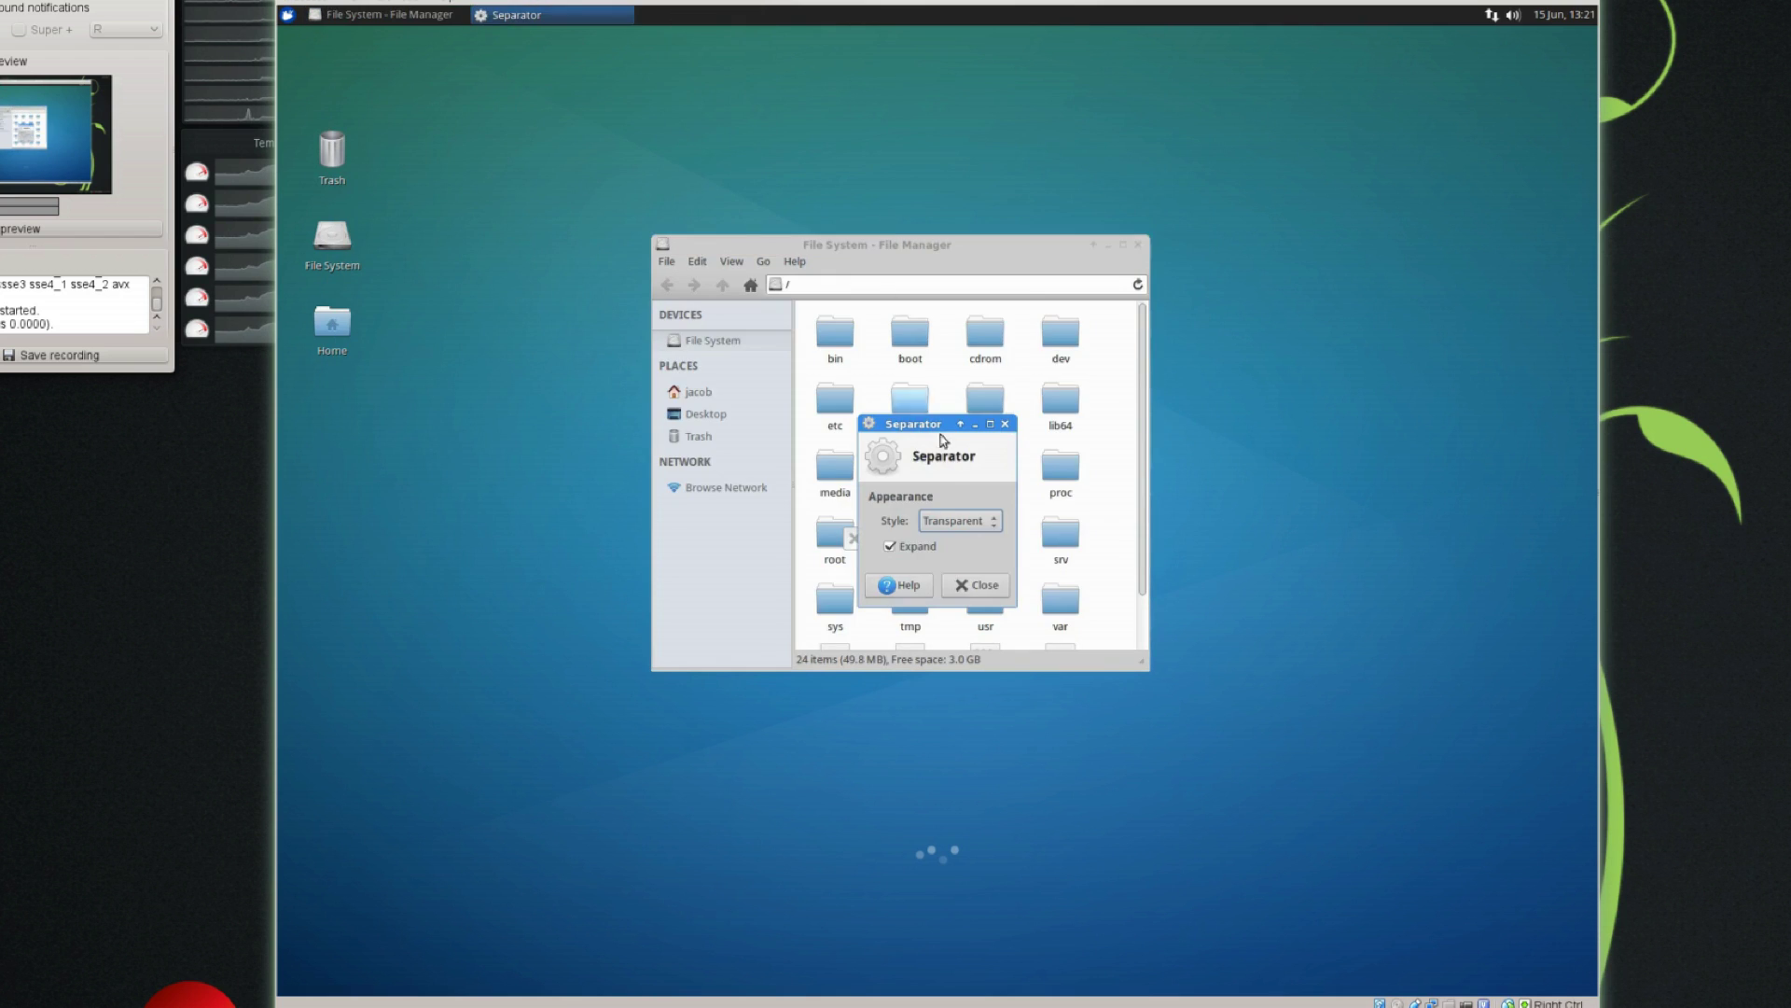
{"action": "left_click", "coordinate": [987, 588]}
Step: Open the panel preferences, show the items of Panel 0, and move the dialog towards the desktop's upper left
{"action": "right_click", "coordinate": [977, 25]}
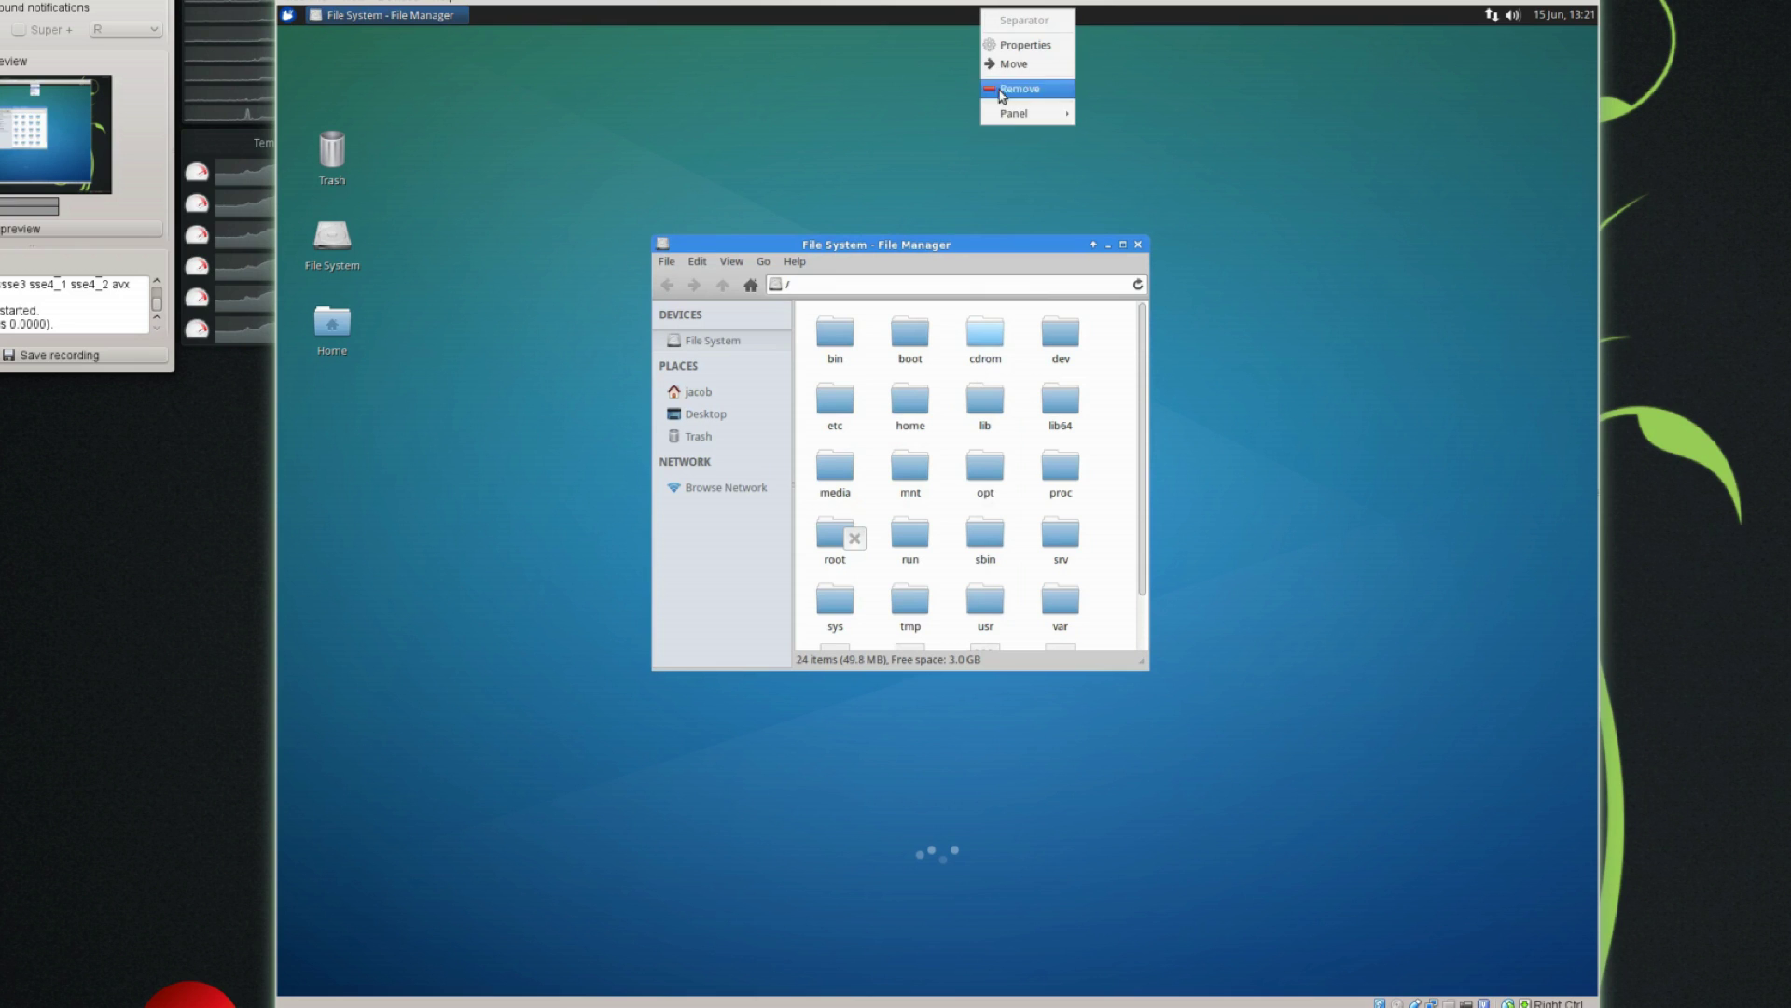
{"action": "mouse_move", "coordinate": [1013, 116]}
{"action": "left_click", "coordinate": [1115, 131]}
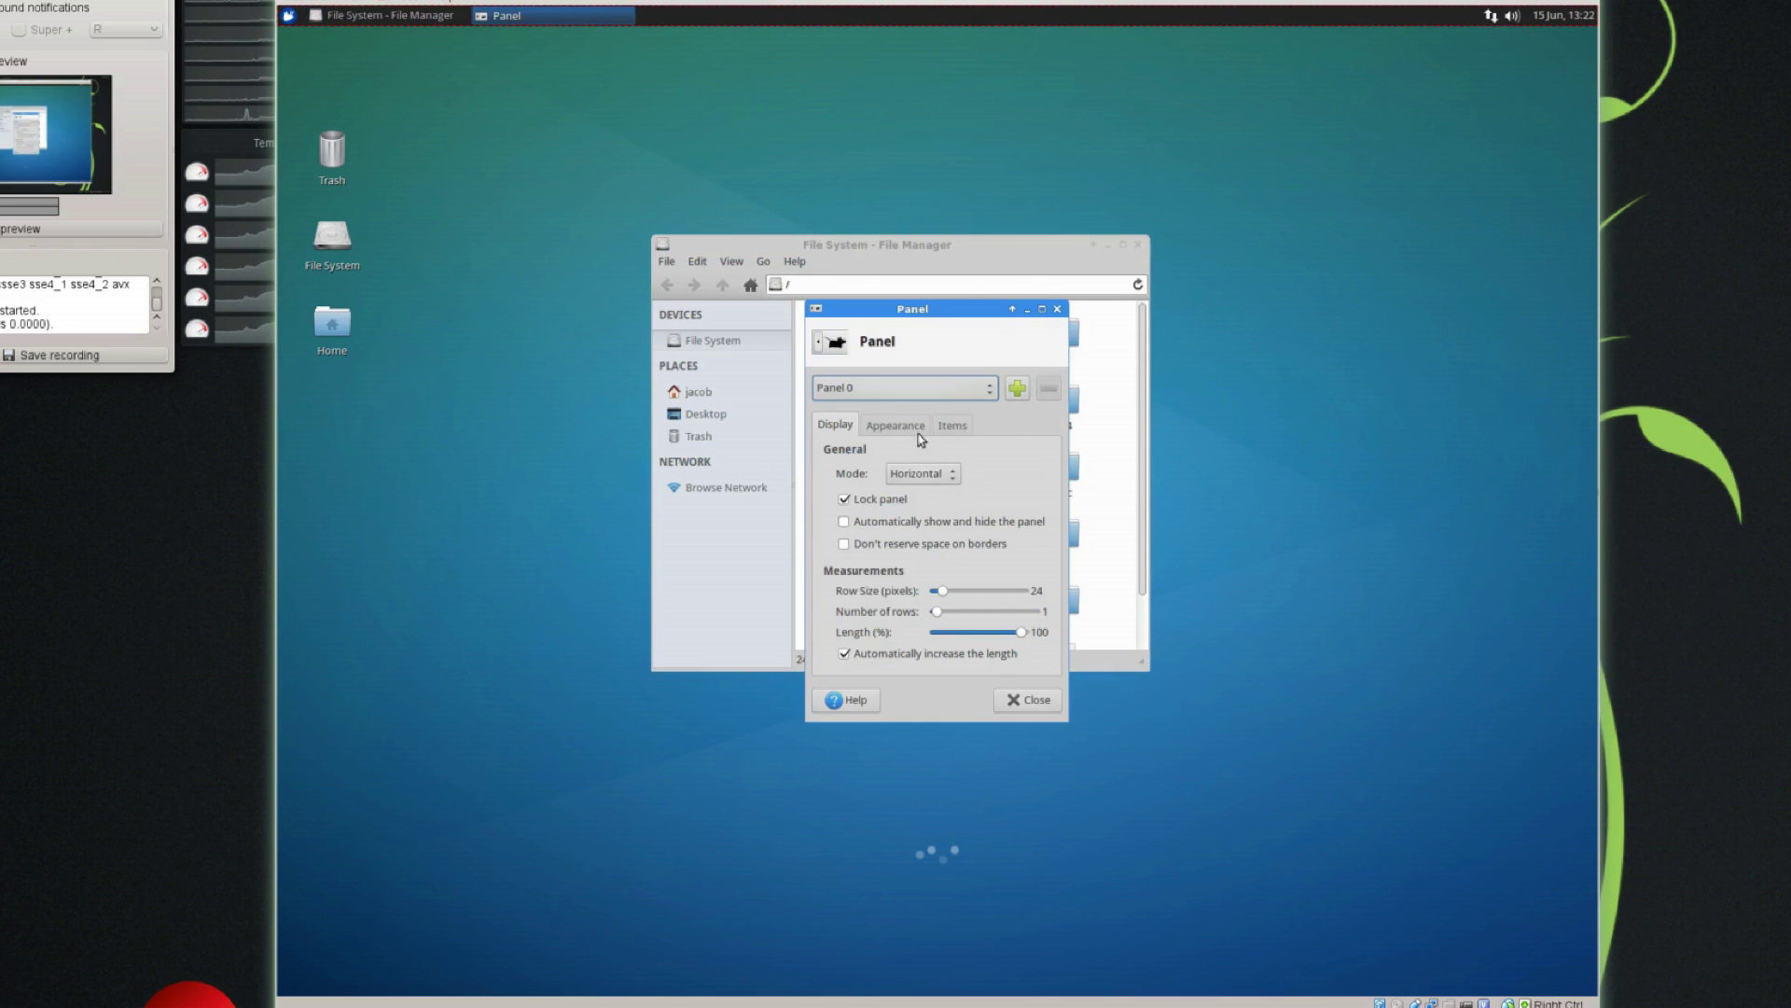
{"action": "left_click", "coordinate": [952, 426]}
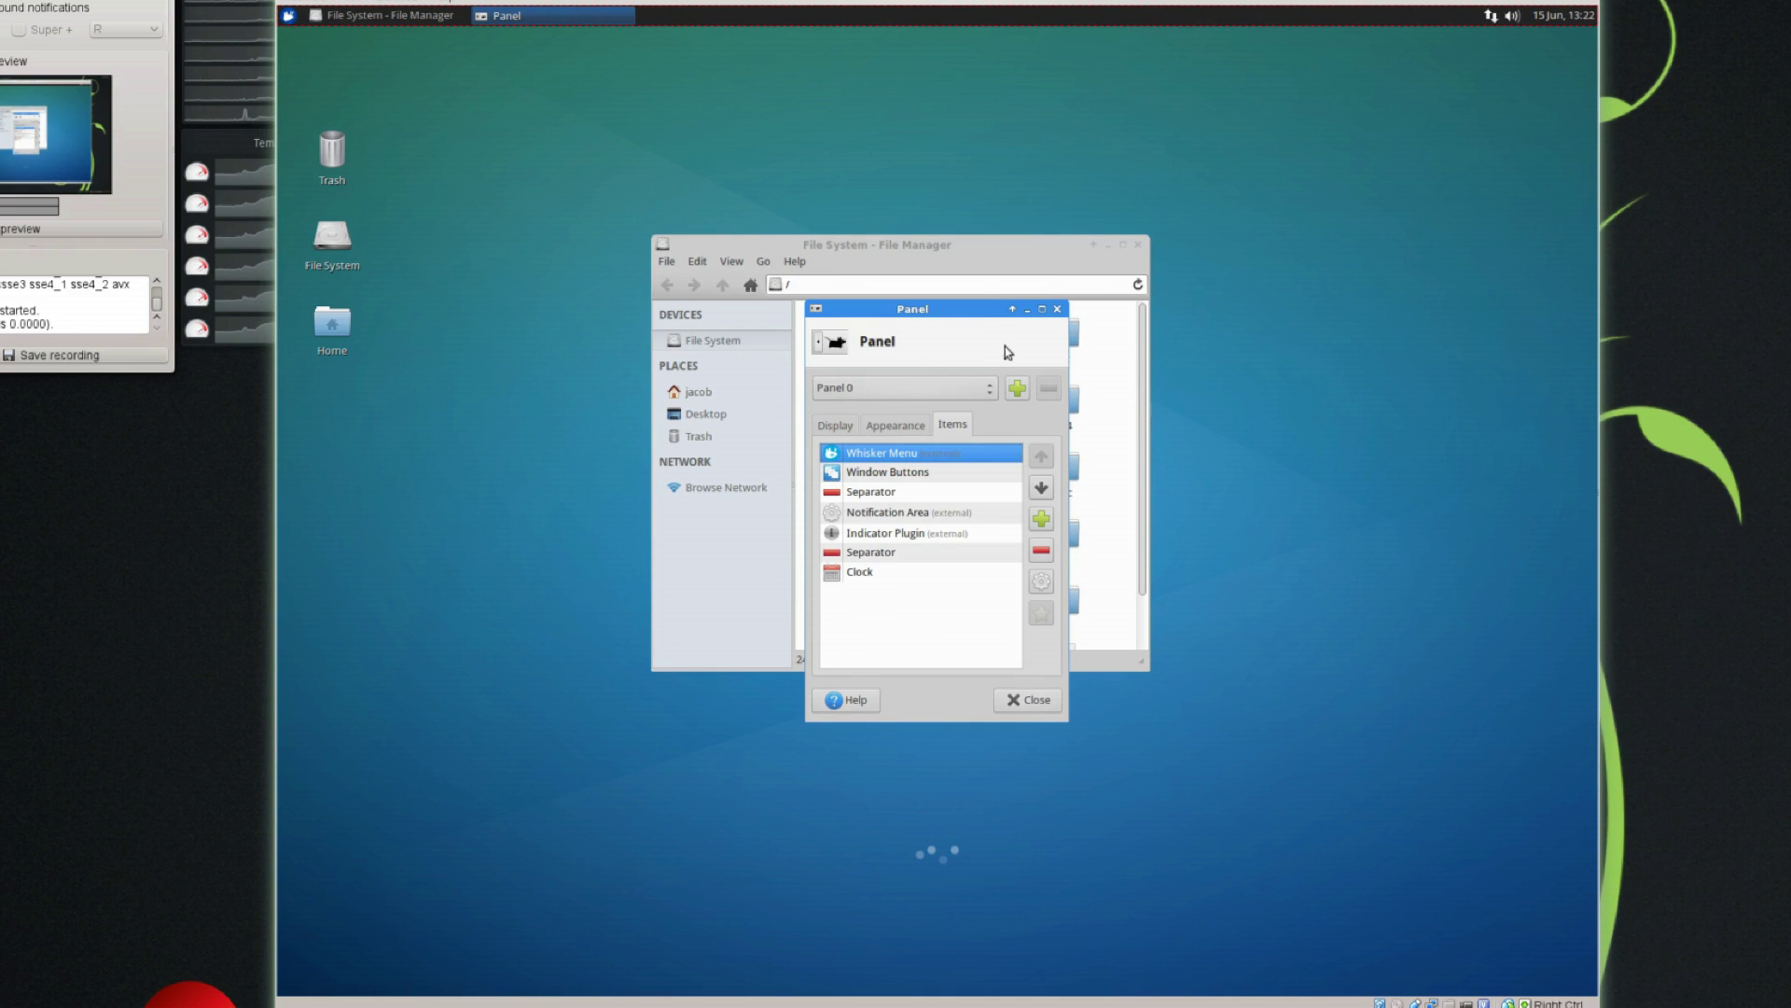
{"action": "left_click_drag", "start_coordinate": [968, 306], "coordinate": [700, 148]}
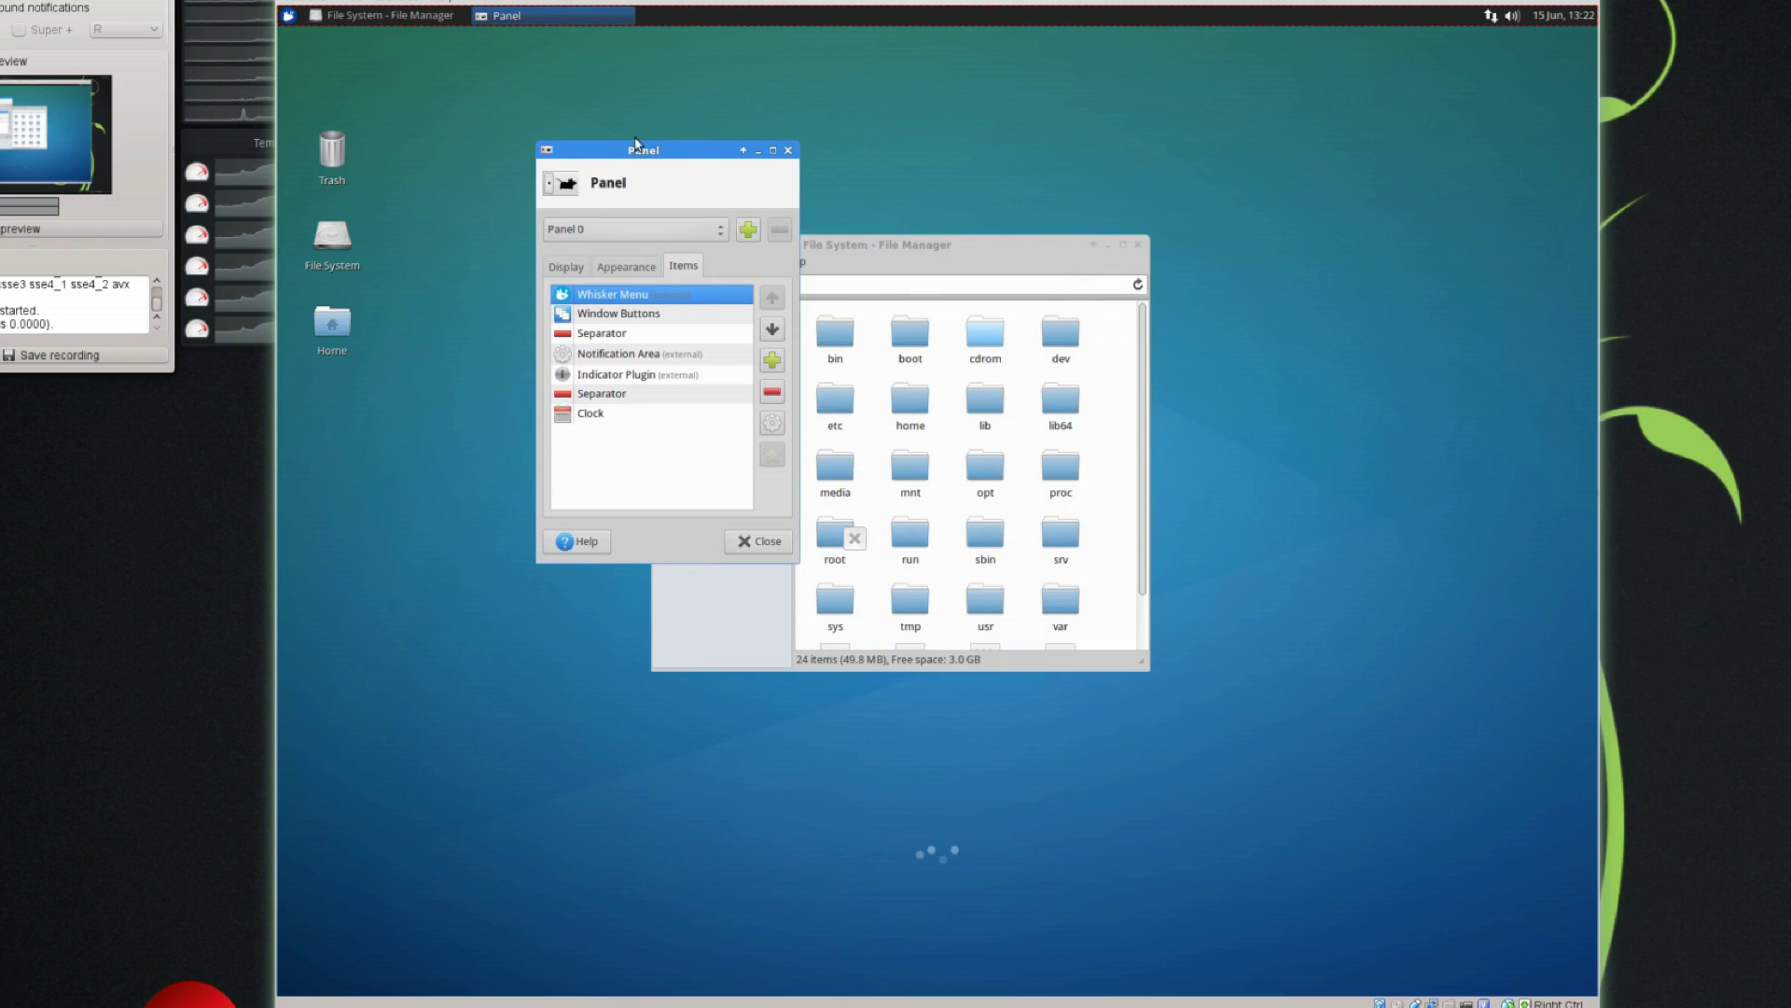
Step: Search the available panel items for "wor" and add the Workspace Switcher to Panel 0
{"action": "left_click", "coordinate": [773, 366]}
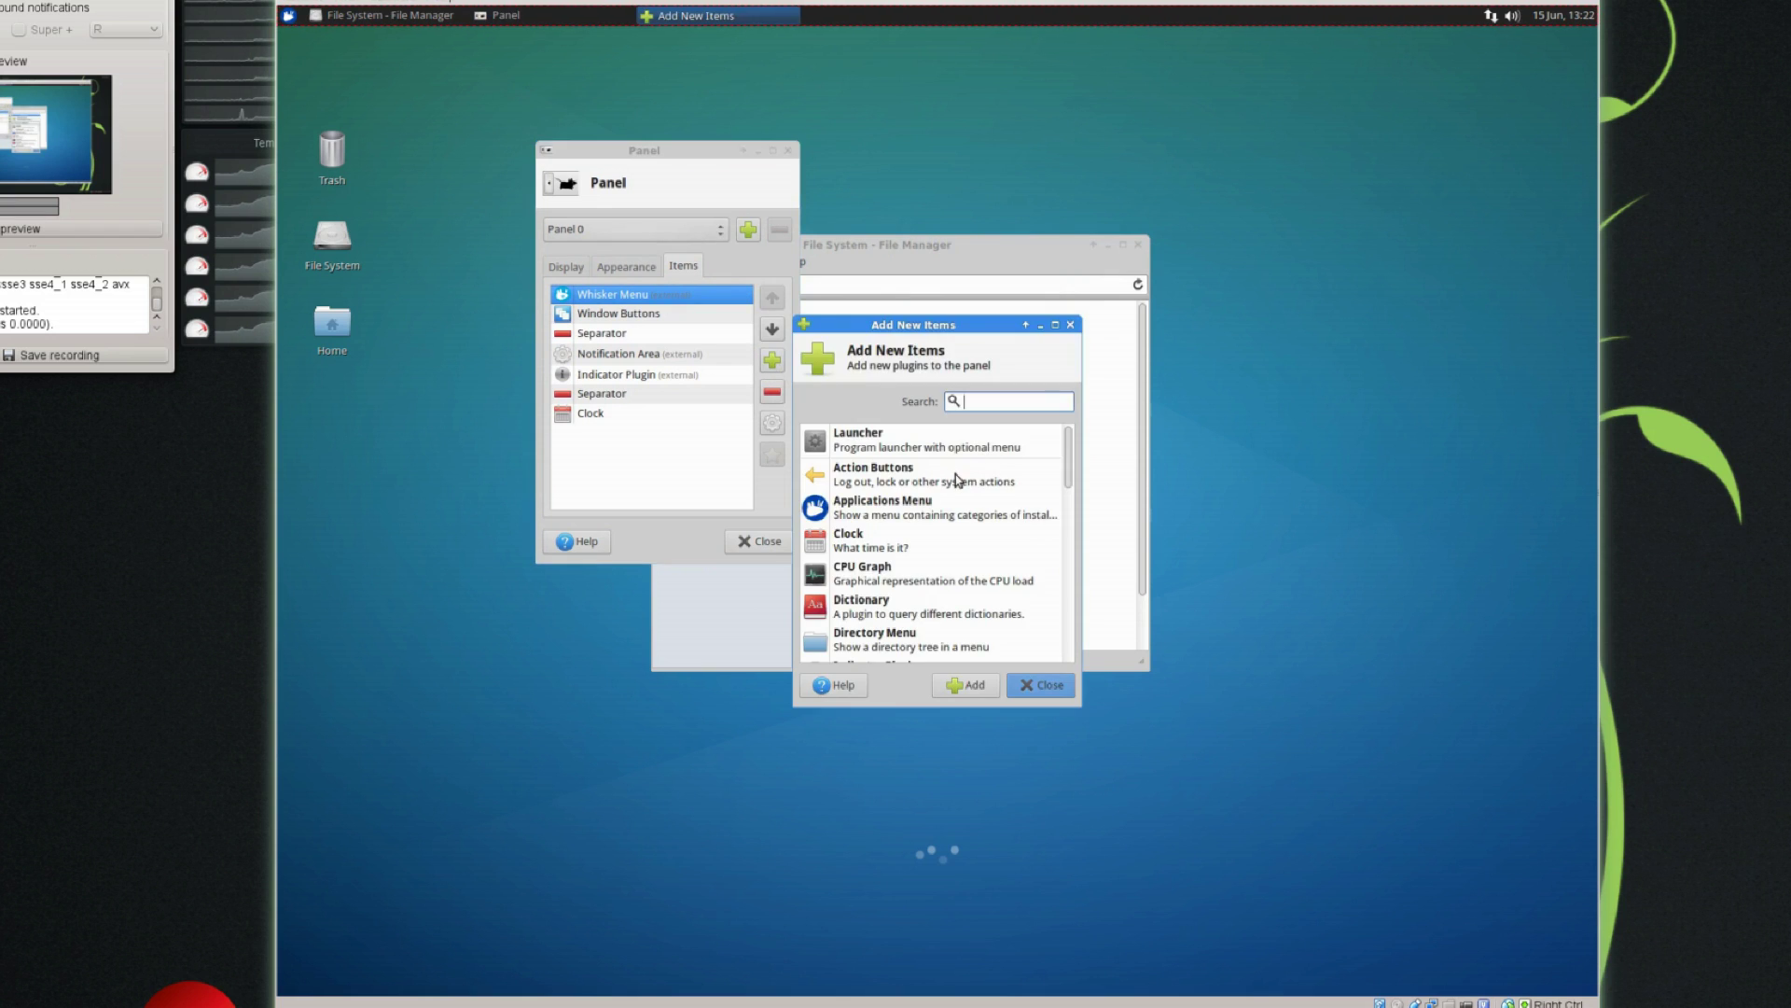
{"action": "type", "text": "wor"}
{"action": "left_click", "coordinate": [958, 481]}
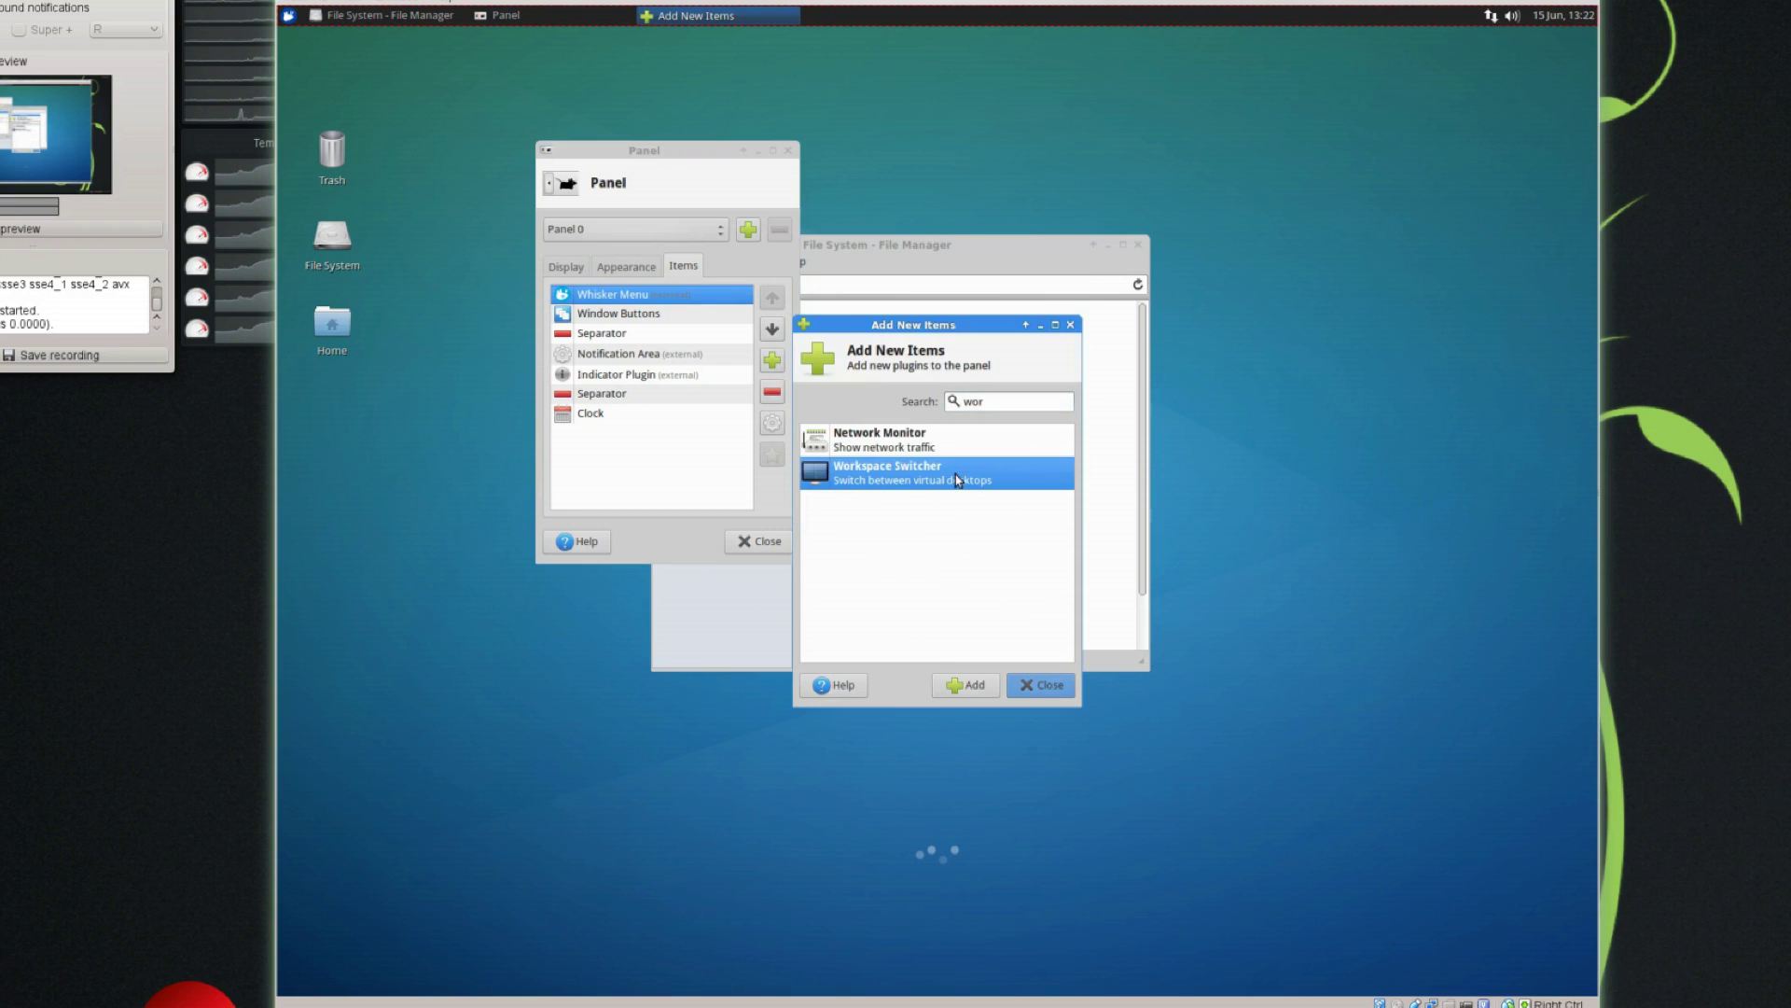
{"action": "left_click", "coordinate": [971, 688]}
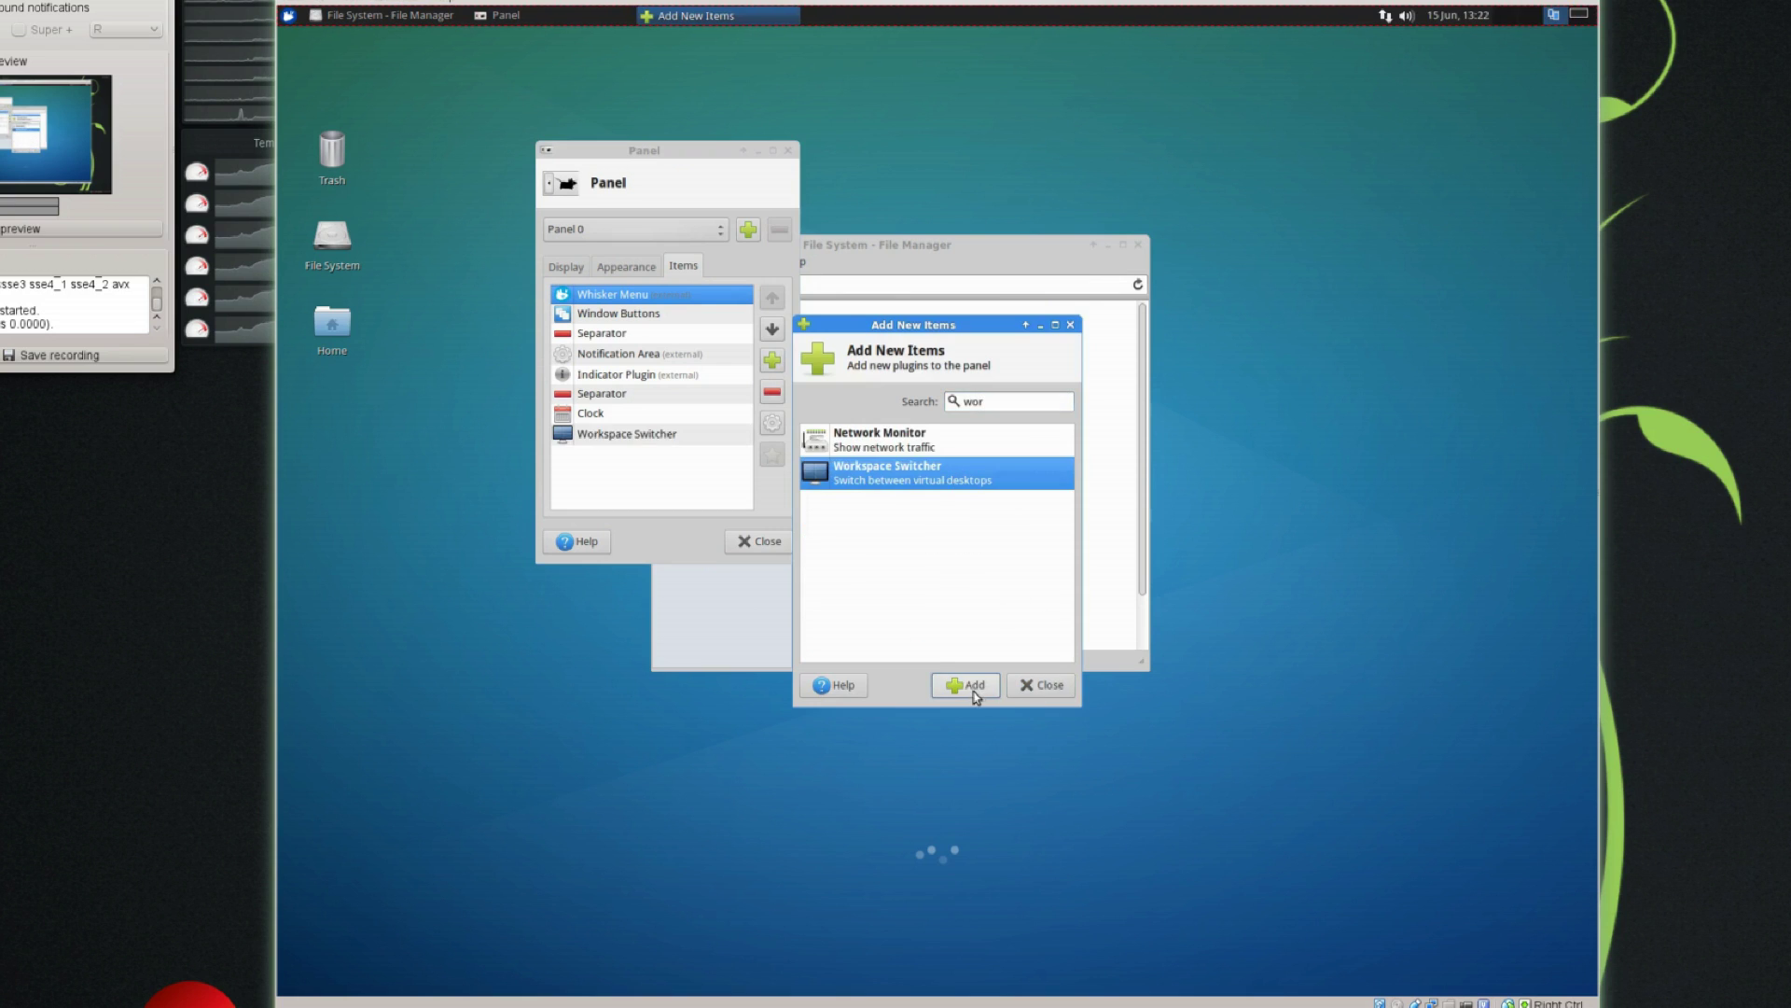
{"action": "left_click", "coordinate": [1027, 690]}
Step: Move the Workspace Switcher up the panel's item list to directly below Whisker Menu and close the panel preferences
{"action": "left_click", "coordinate": [604, 432]}
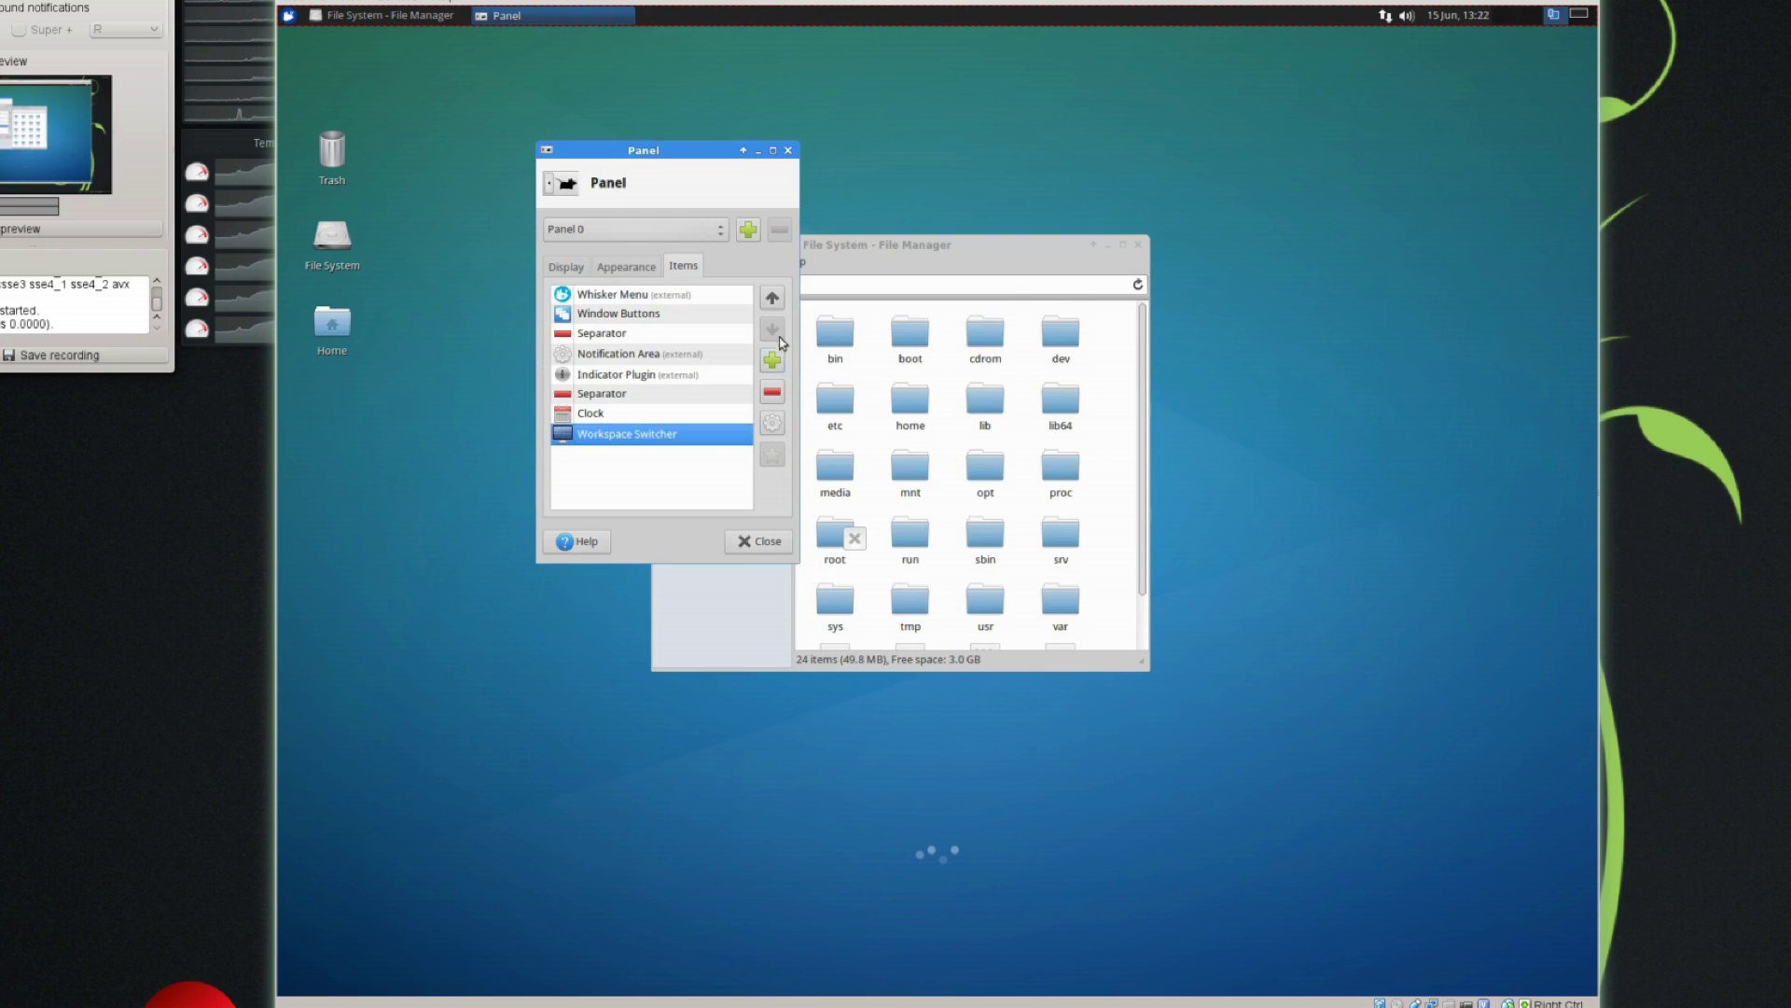
{"action": "left_click", "coordinate": [774, 302]}
{"action": "left_click", "coordinate": [775, 308]}
{"action": "left_click", "coordinate": [774, 308]}
{"action": "left_click", "coordinate": [774, 308]}
{"action": "left_click", "coordinate": [774, 308]}
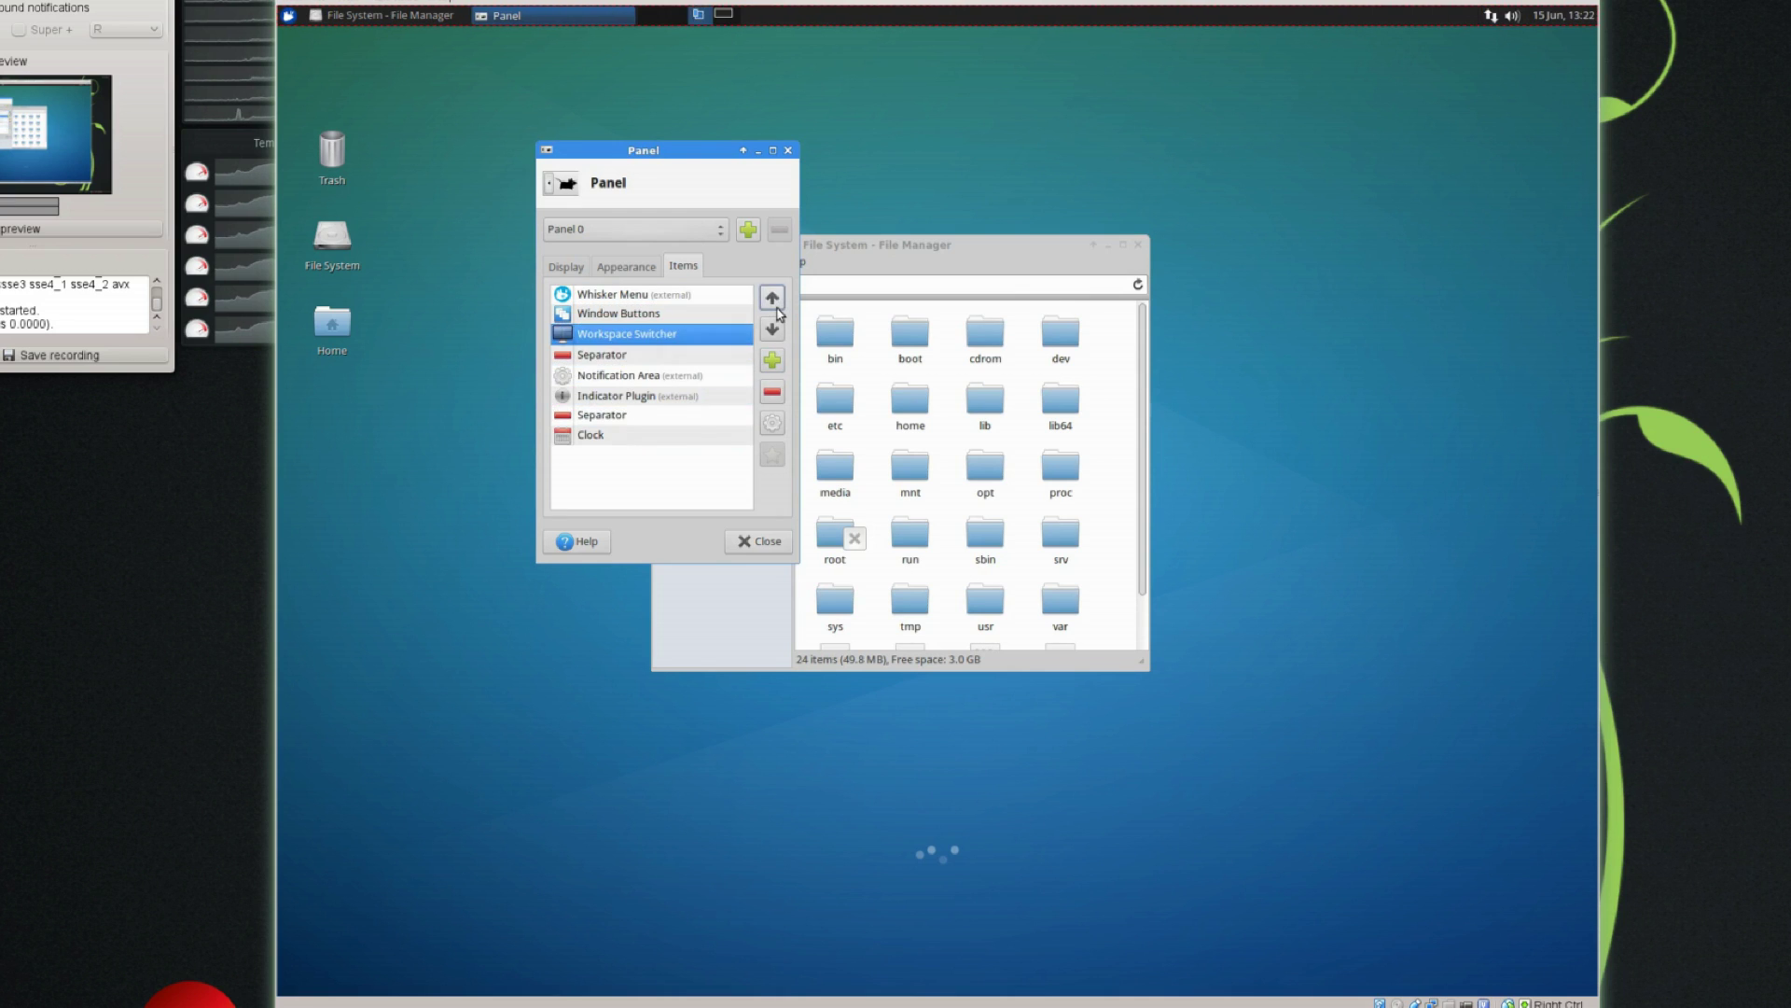
{"action": "left_click", "coordinate": [775, 299]}
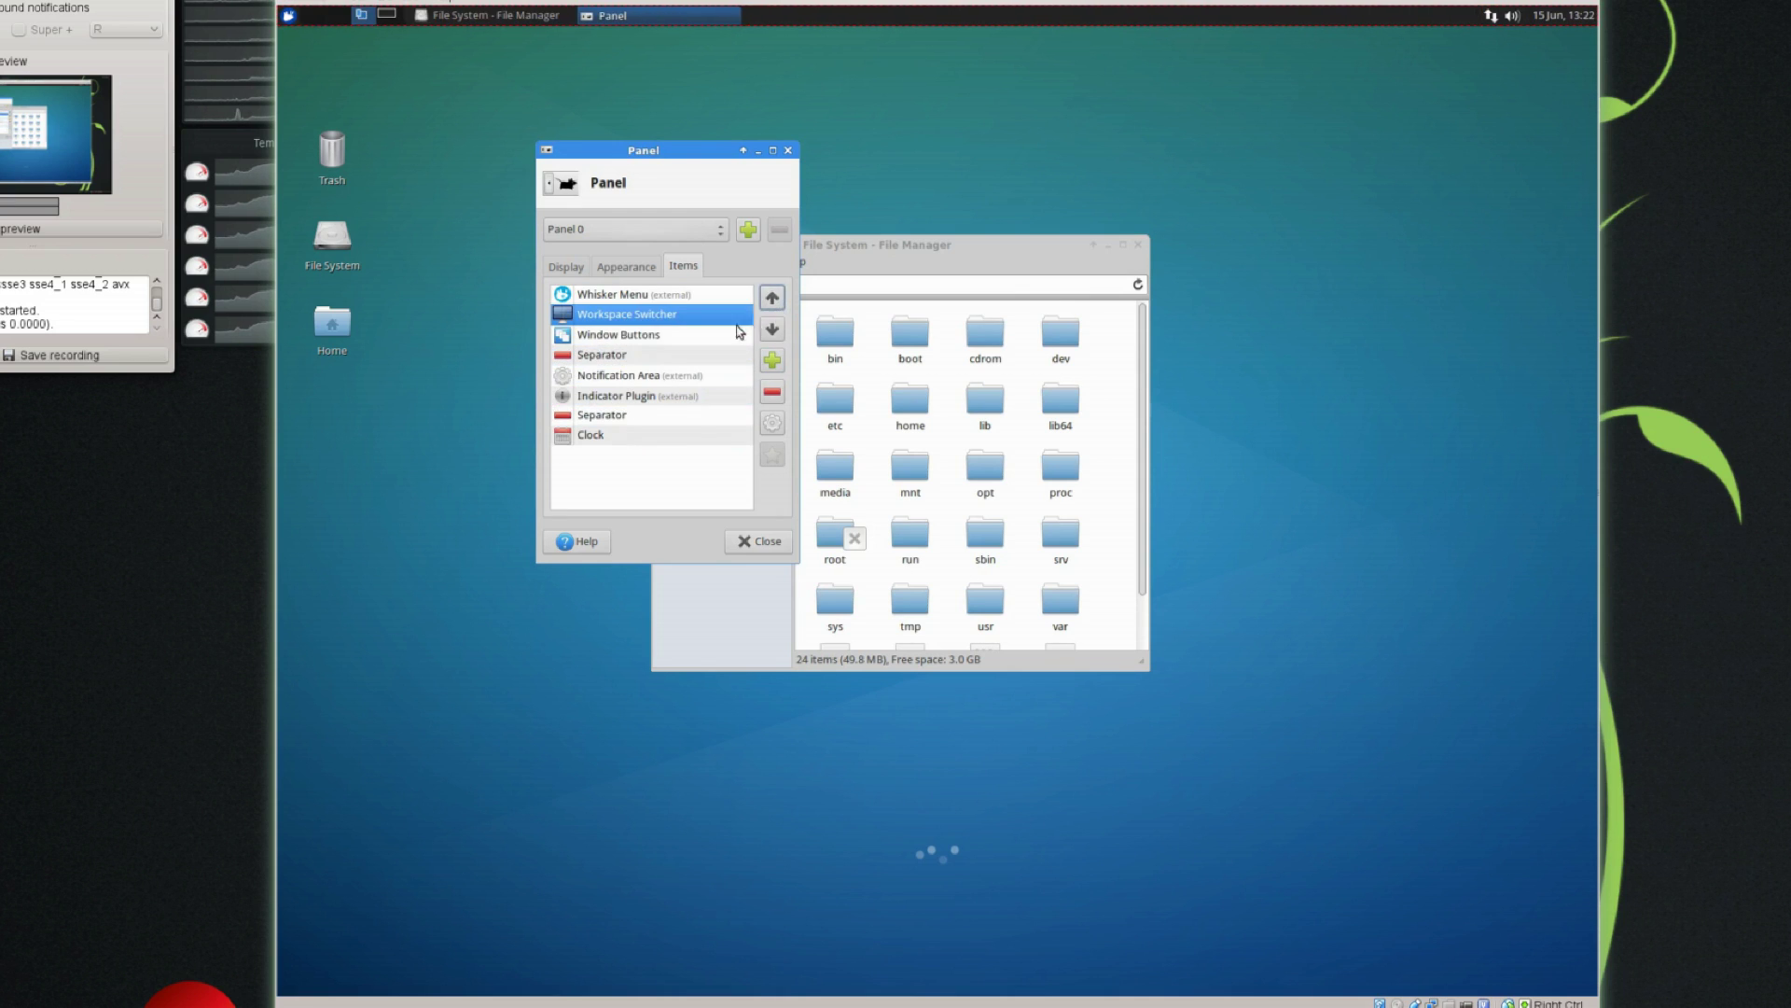
{"action": "left_click", "coordinate": [757, 541]}
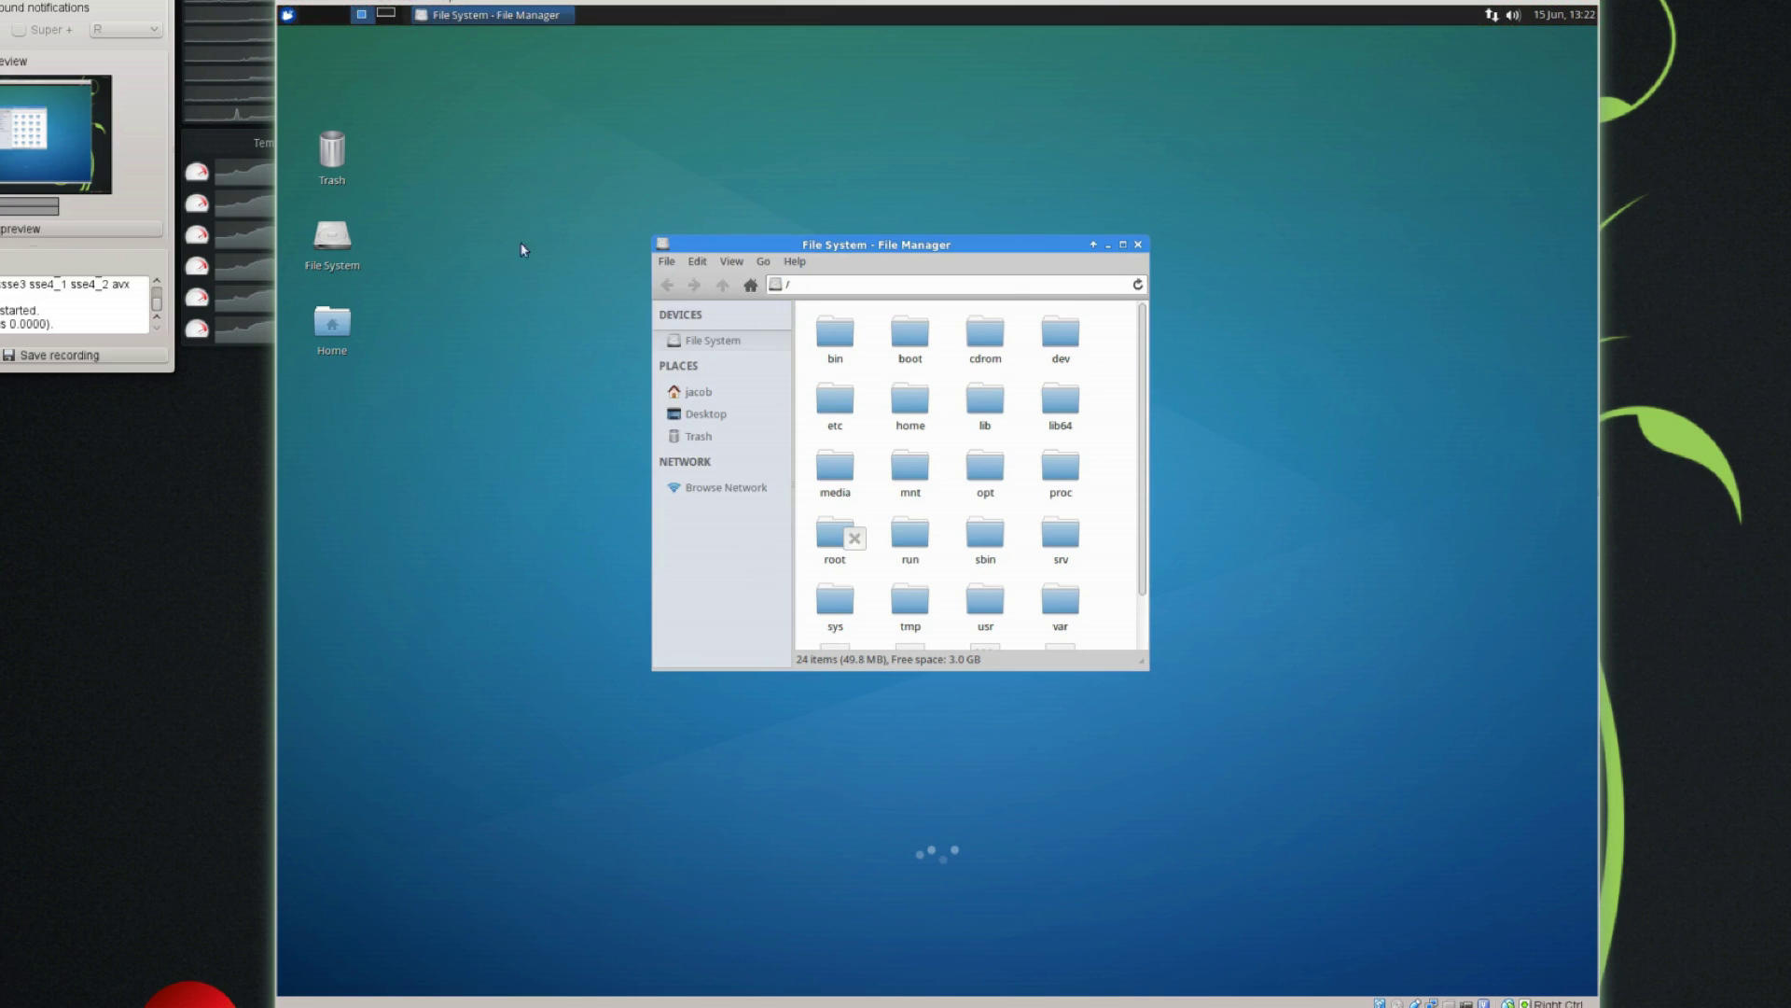
Step: Move the Trash window from the fourth workspace to the first through the Workspace Switcher and switch to the first workspace
{"action": "left_click", "coordinate": [383, 15]}
{"action": "left_click_drag", "start_coordinate": [383, 15], "coordinate": [312, 16]}
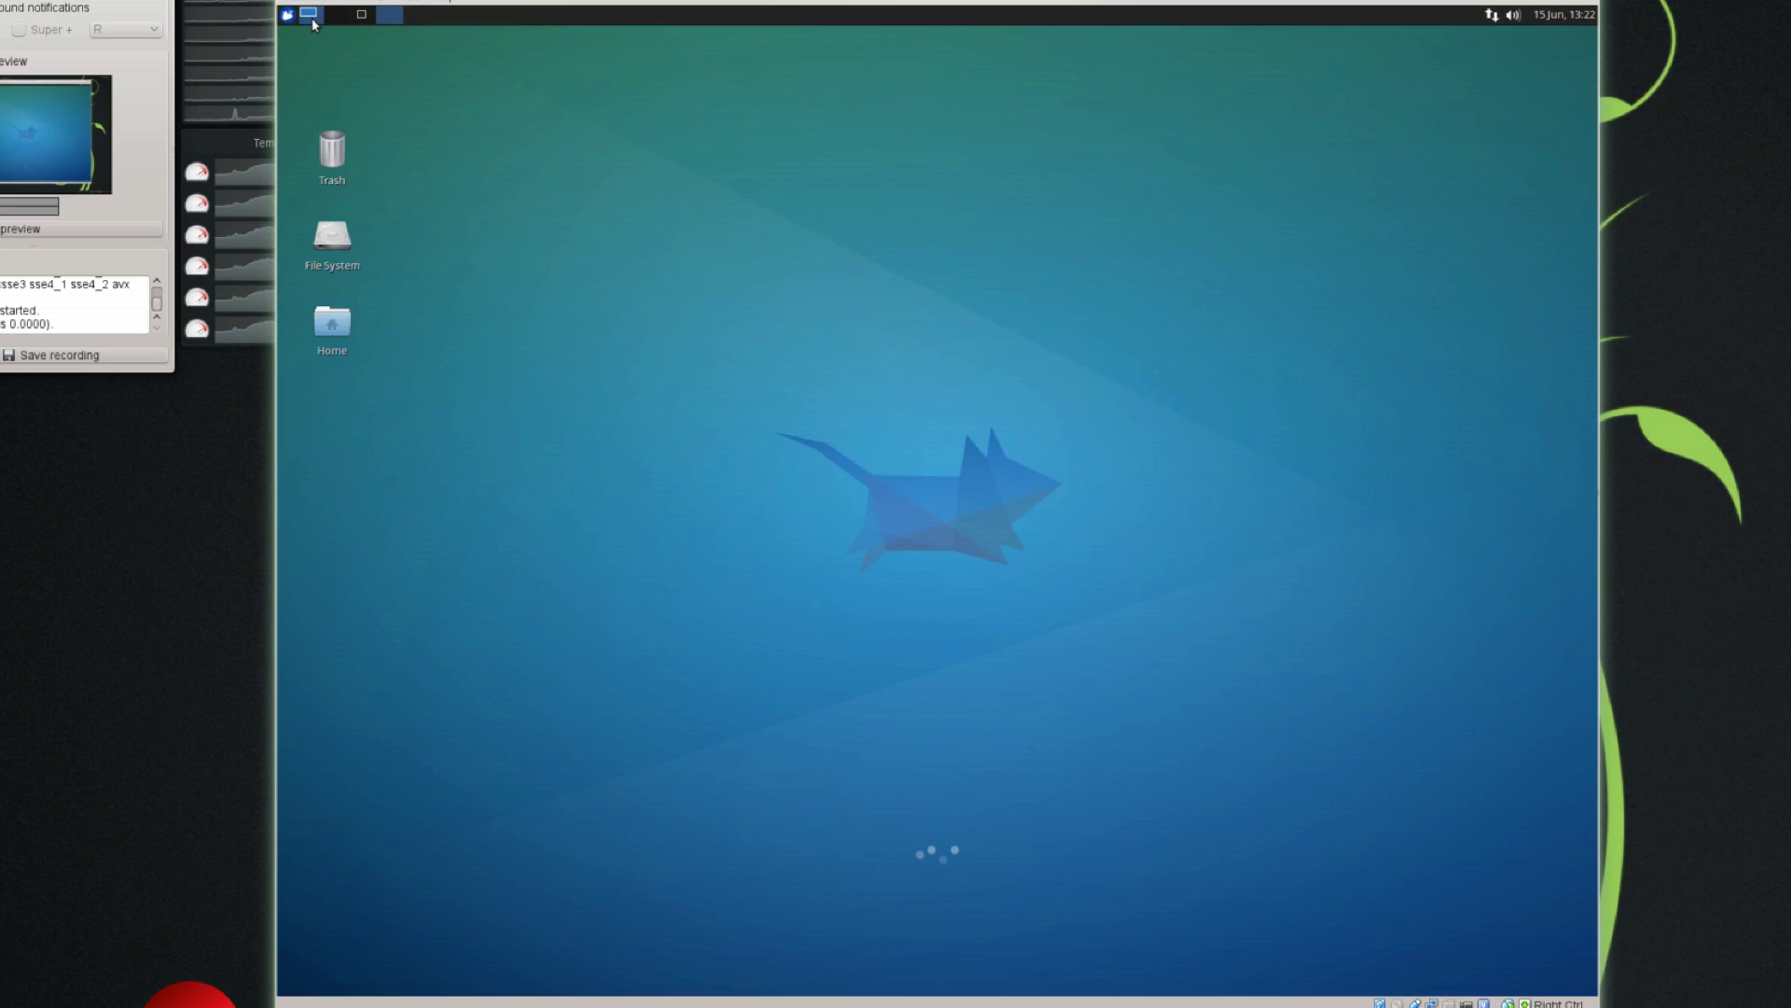
{"action": "left_click", "coordinate": [311, 15]}
Step: Cycle through the four workspaces with the Workspace Switcher to examine which windows each one holds
{"action": "left_click", "coordinate": [338, 20]}
{"action": "left_click", "coordinate": [364, 26]}
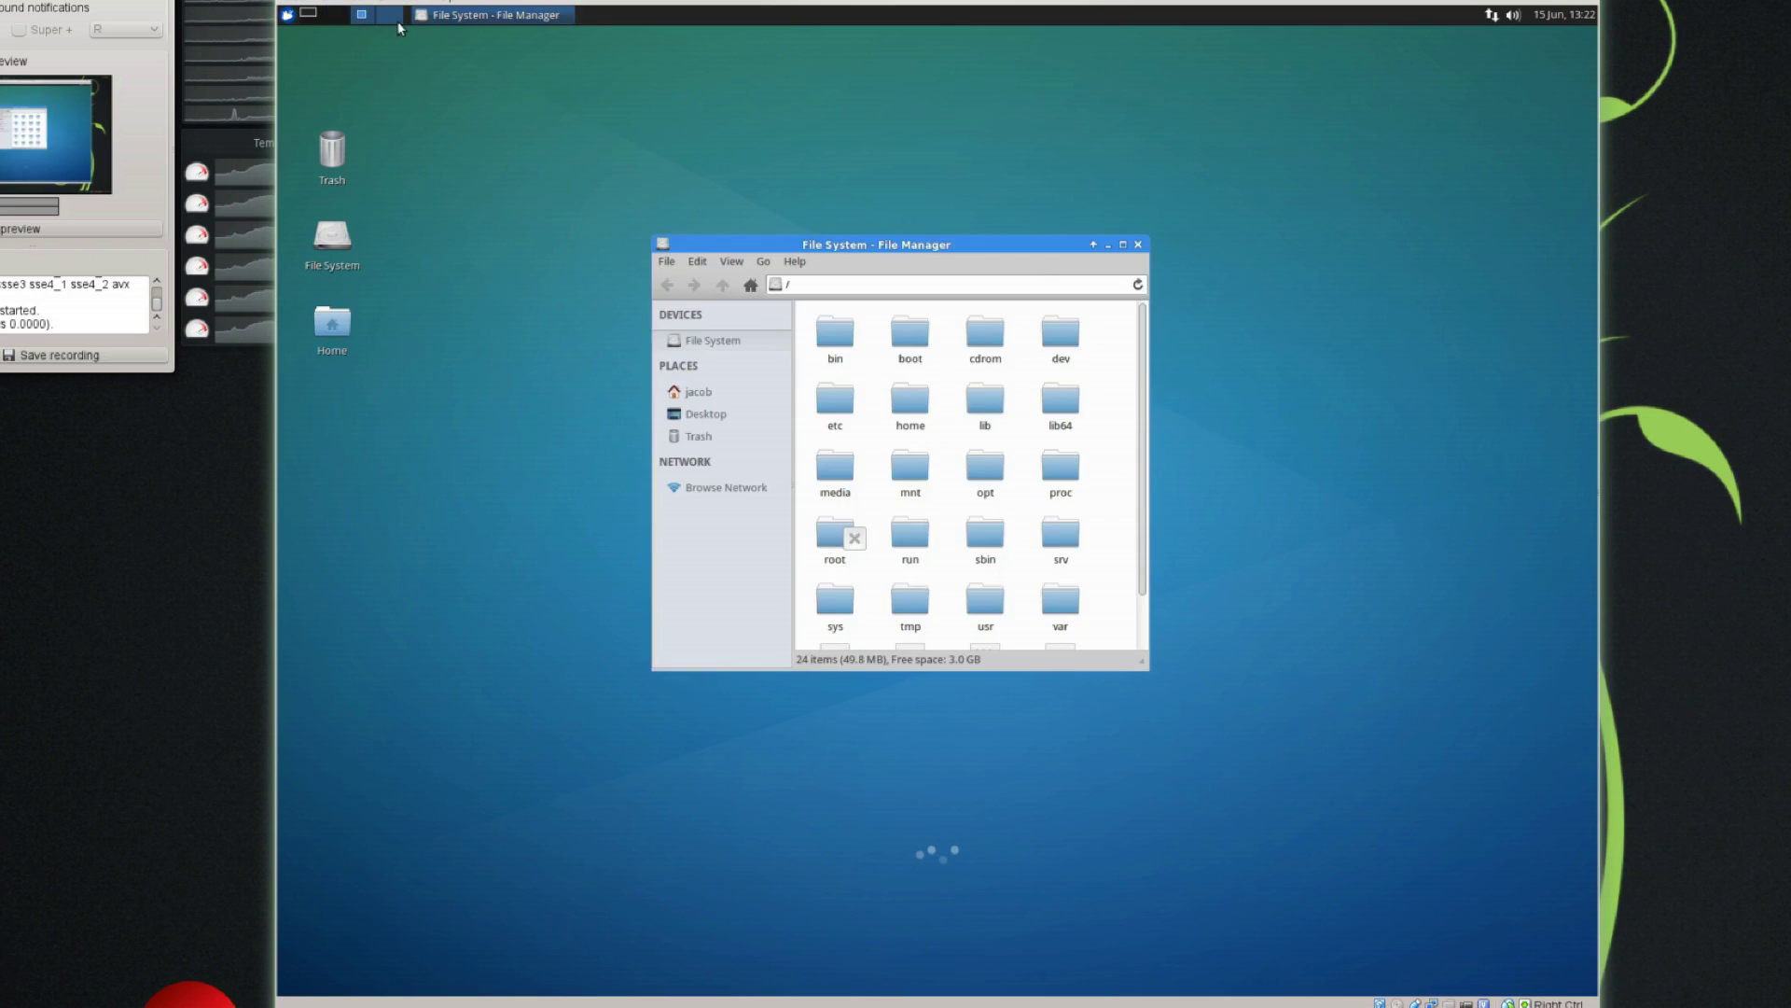
{"action": "left_click", "coordinate": [391, 28]}
{"action": "left_click", "coordinate": [371, 26]}
{"action": "left_click", "coordinate": [309, 17]}
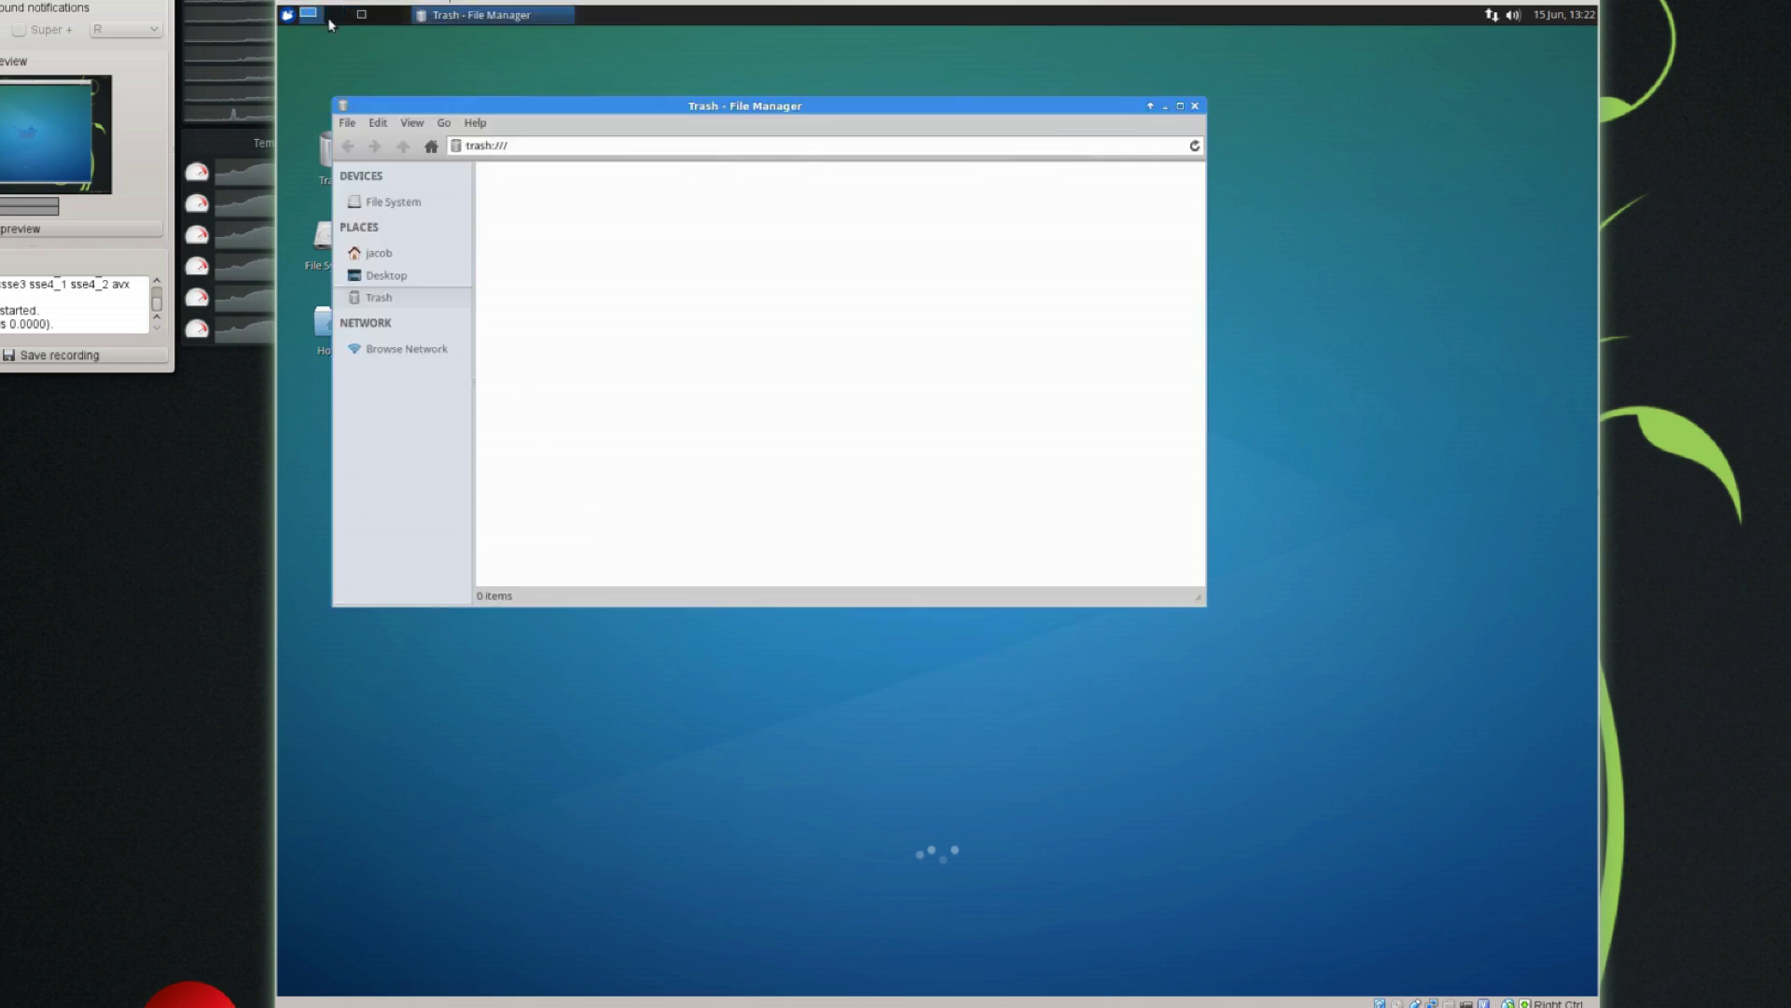
{"action": "left_click", "coordinate": [334, 22]}
{"action": "left_click", "coordinate": [347, 16]}
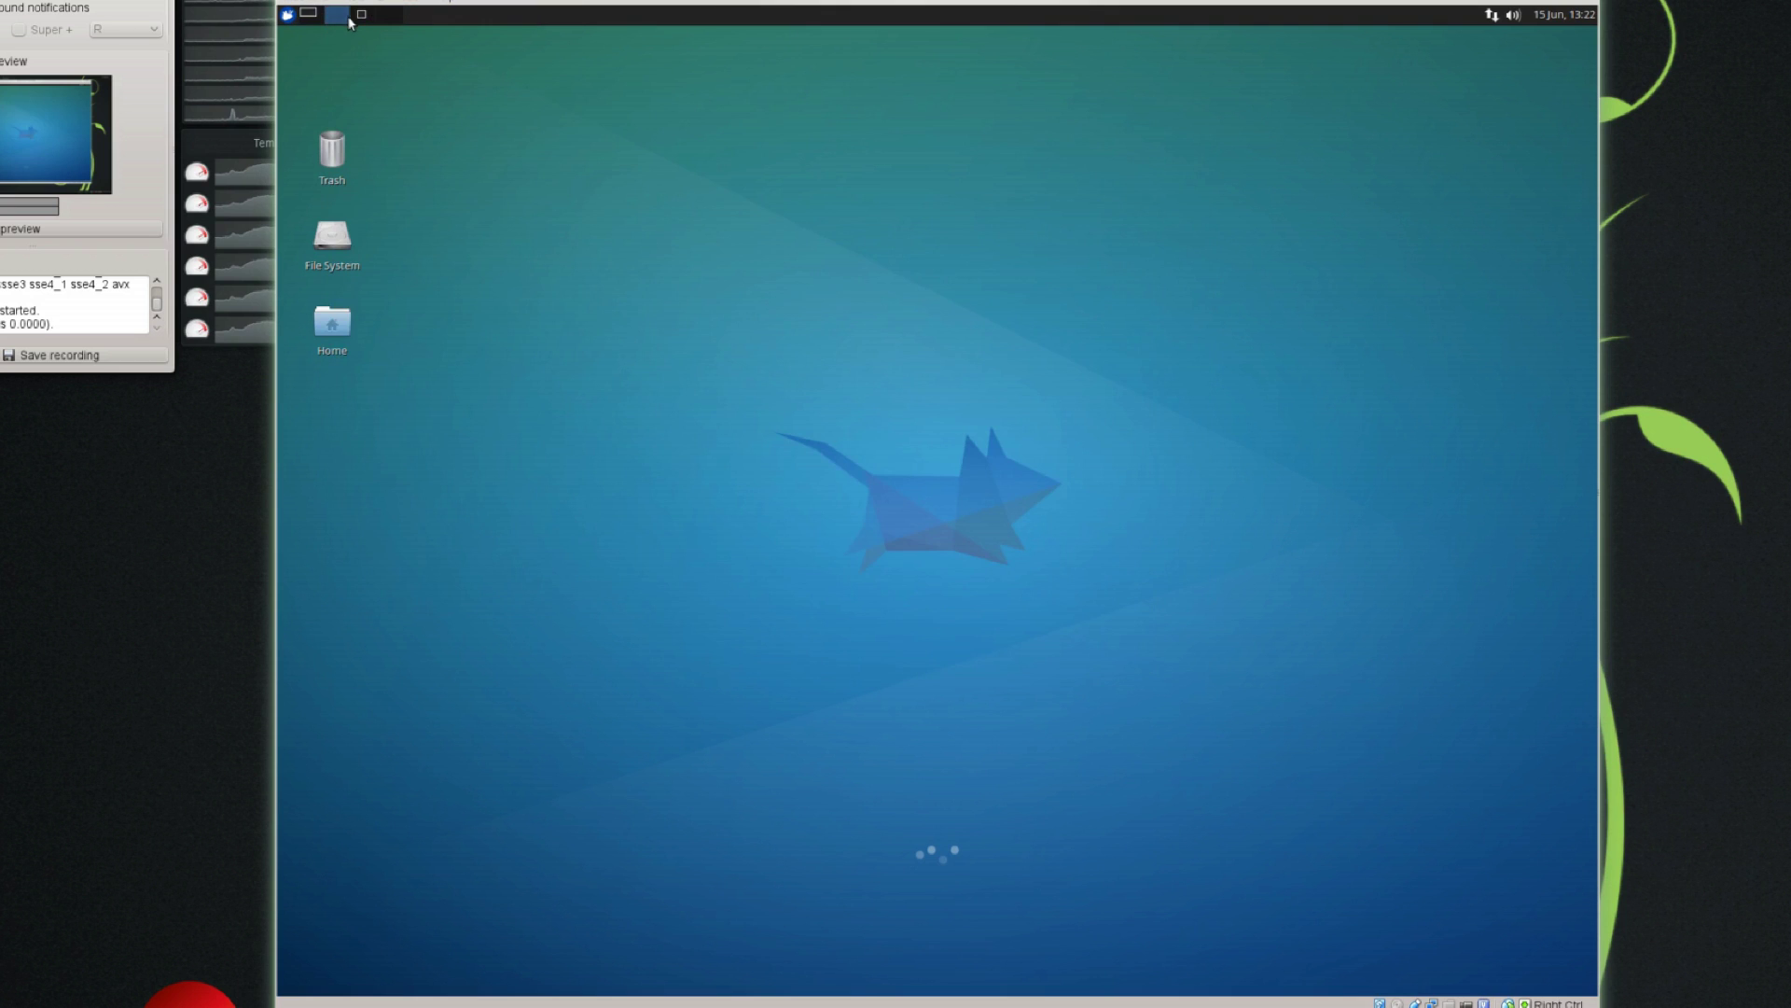
{"action": "left_click", "coordinate": [354, 19]}
{"action": "left_click", "coordinate": [312, 16]}
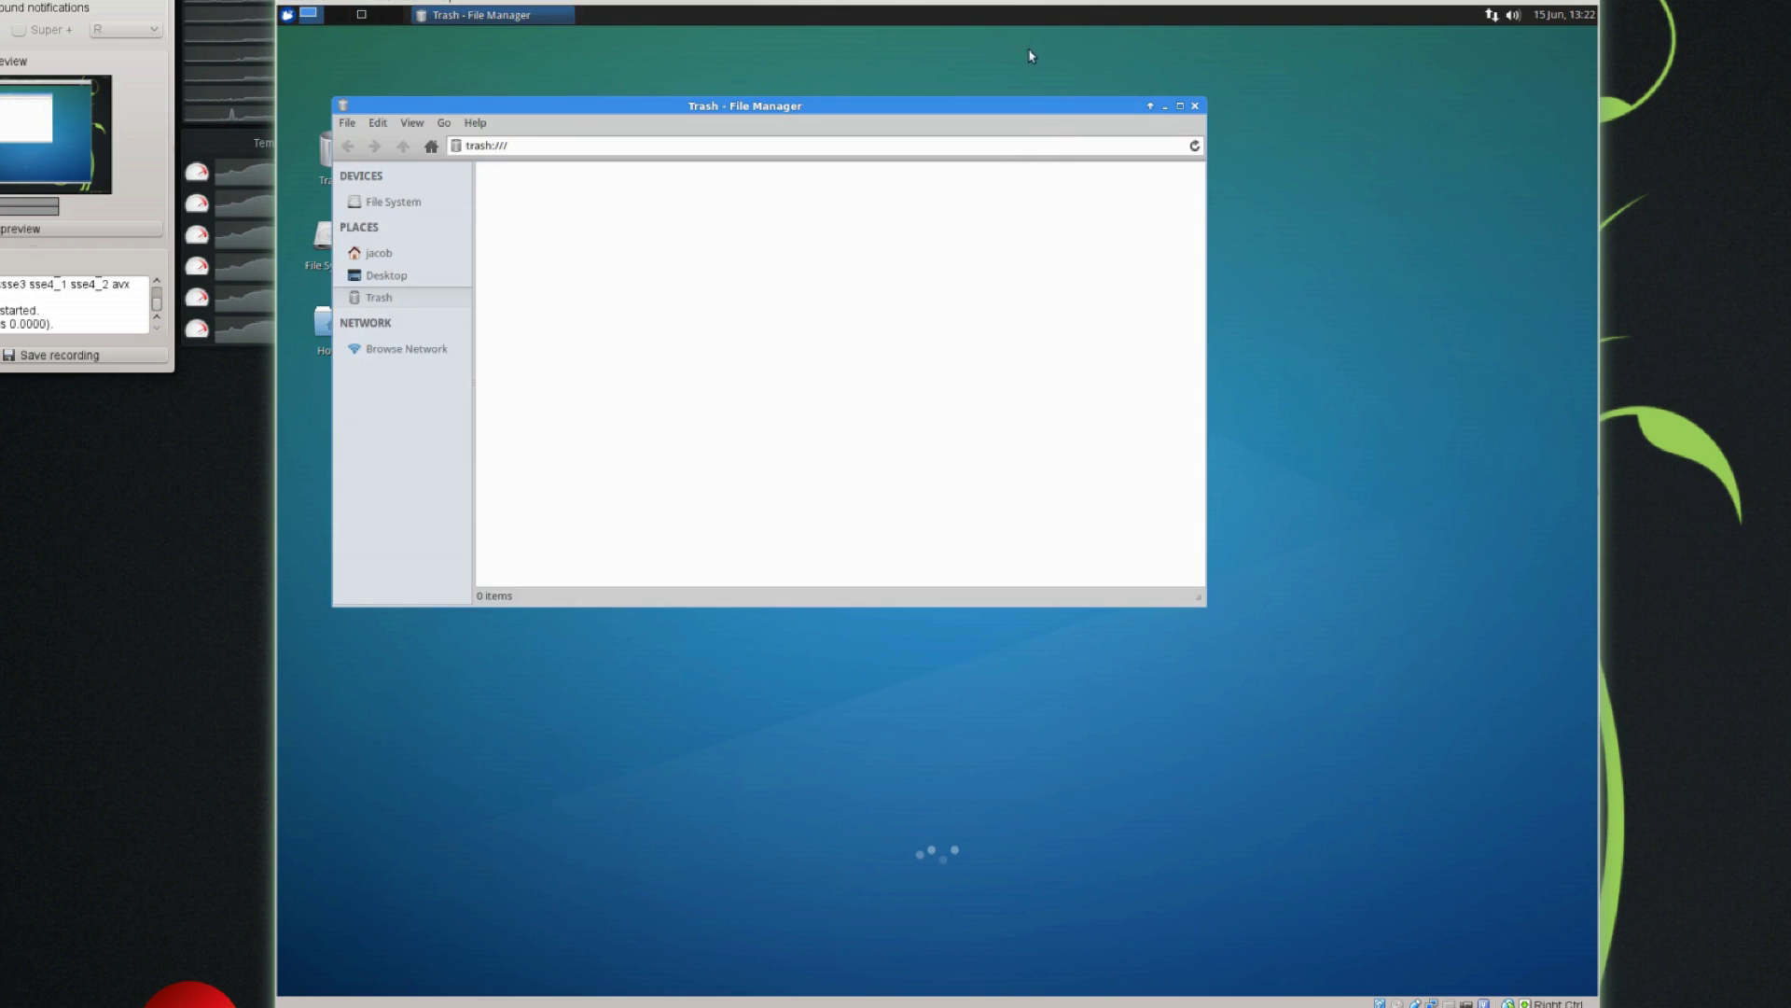
{"action": "left_click", "coordinate": [340, 21]}
{"action": "left_click", "coordinate": [364, 17]}
{"action": "left_click", "coordinate": [386, 20]}
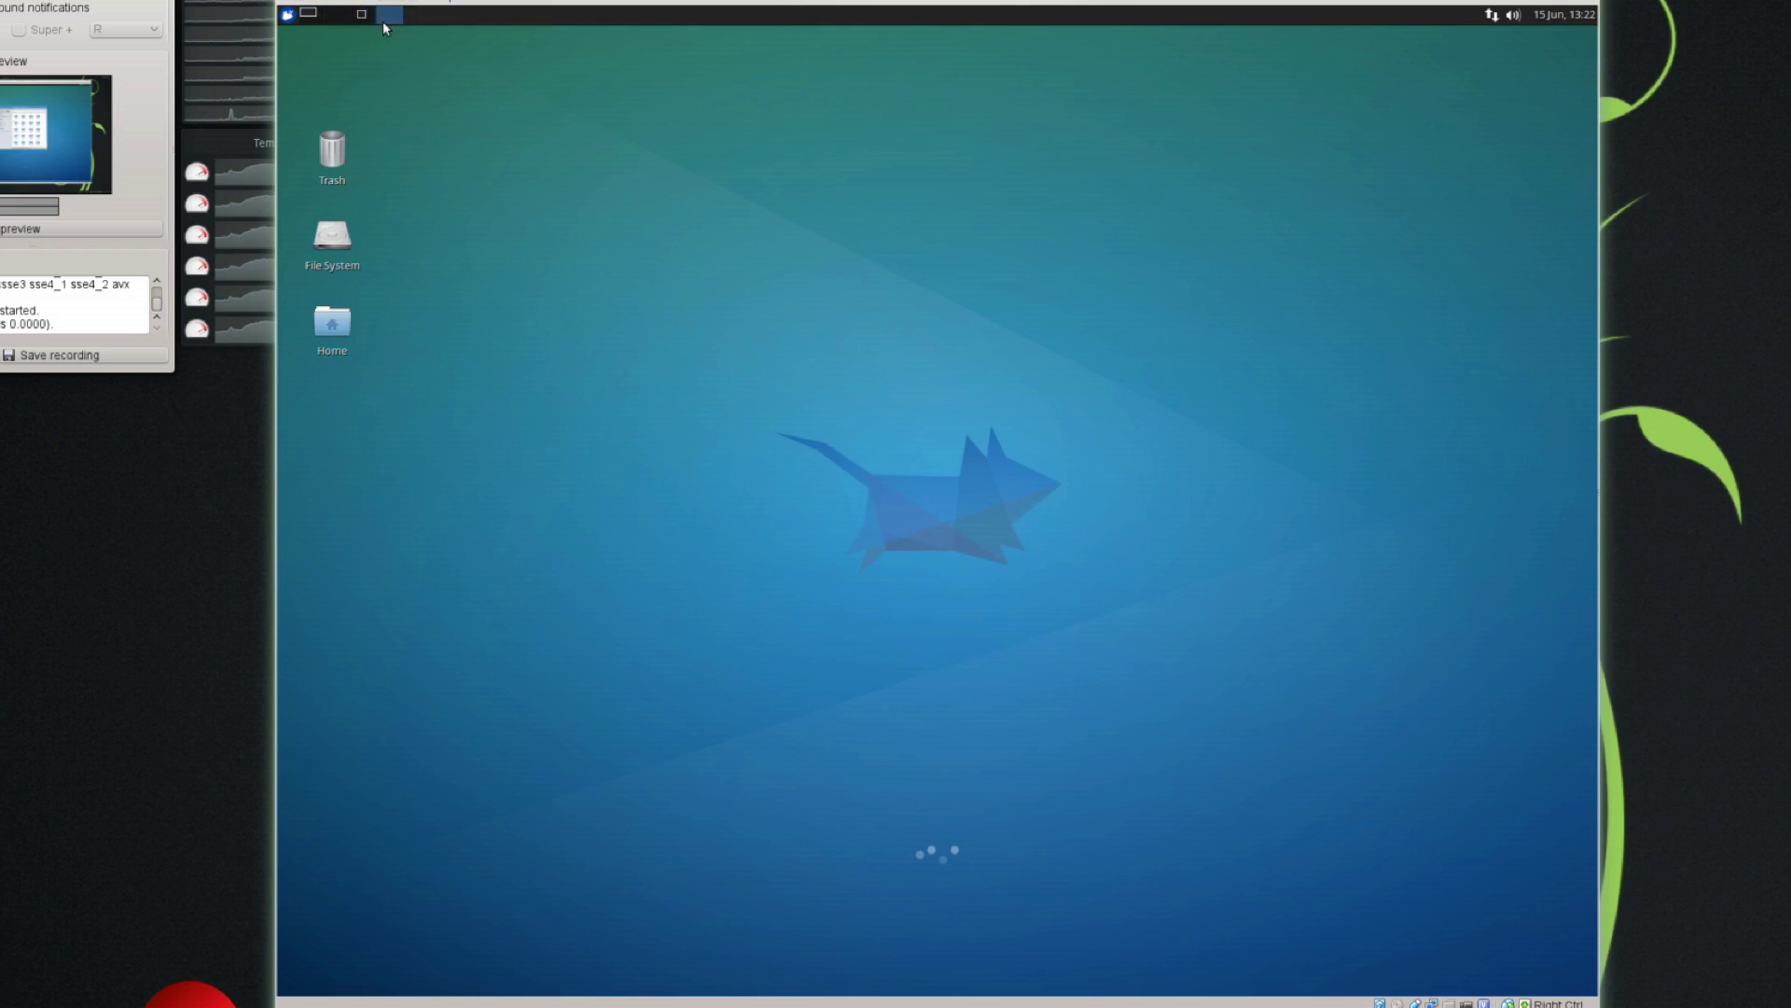
Step: Switch back through the workspaces to the first one, move the Trash window lower on the desktop, and close it
{"action": "left_click", "coordinate": [360, 19]}
{"action": "left_click", "coordinate": [336, 20]}
{"action": "left_click", "coordinate": [308, 14]}
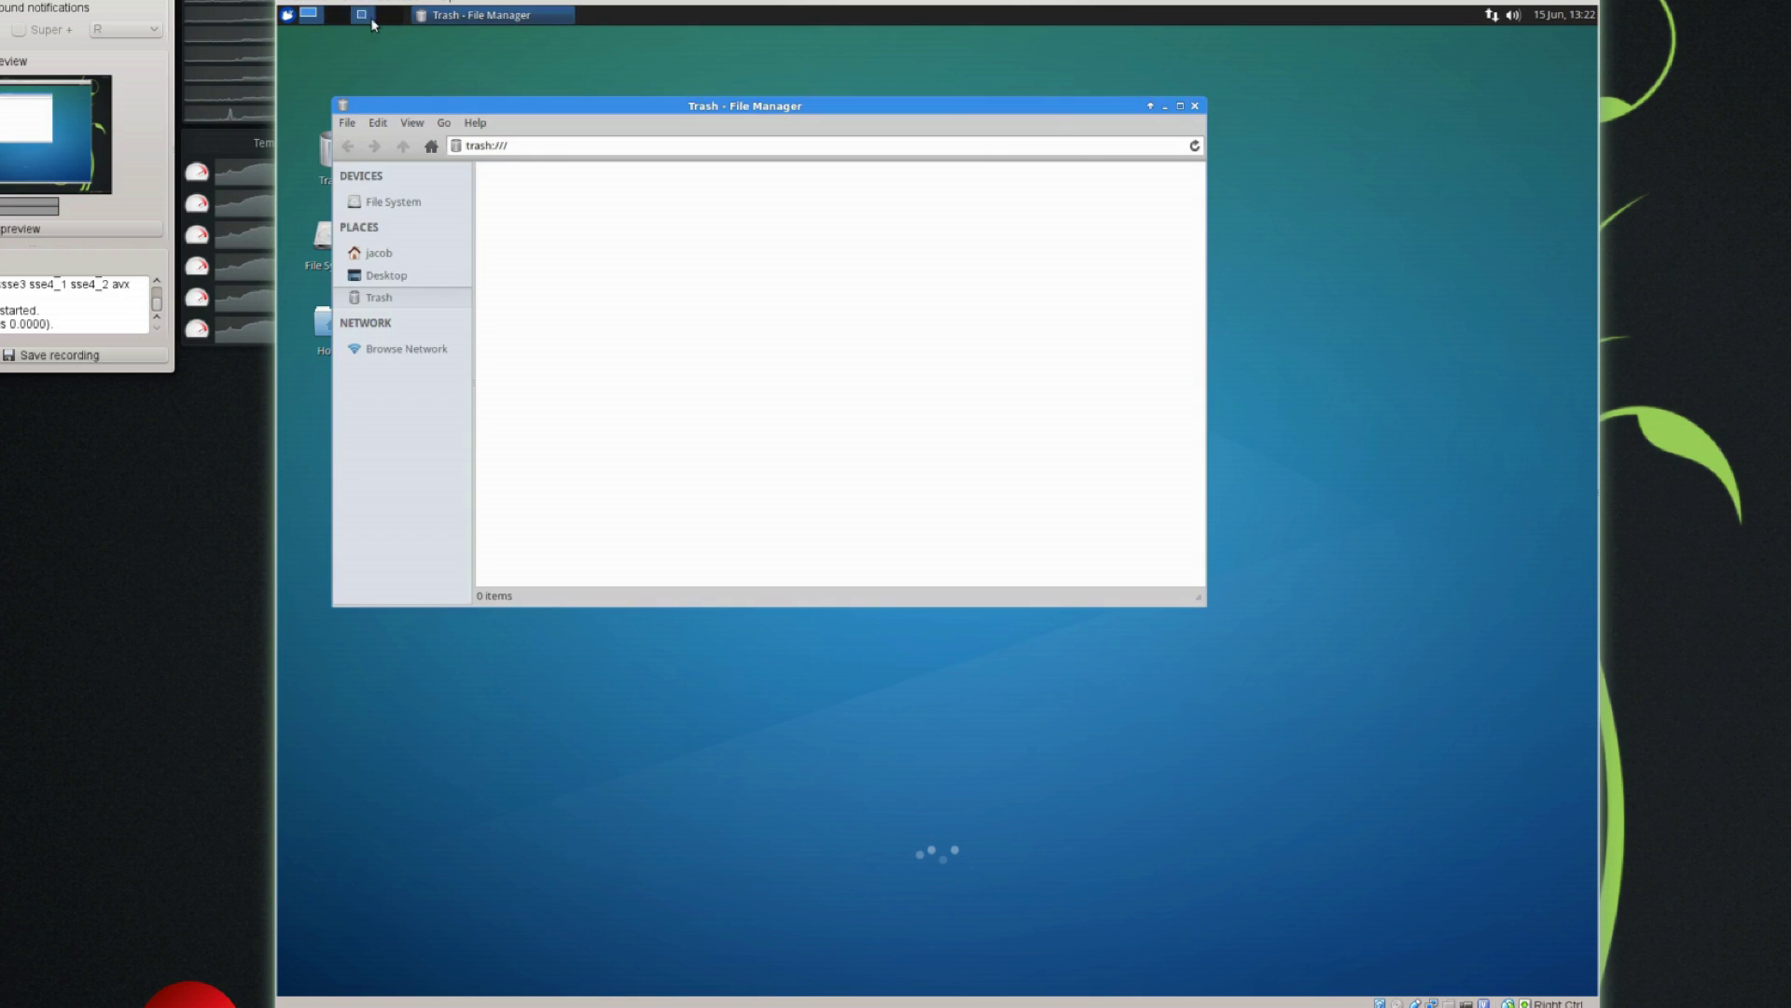
{"action": "left_click_drag", "start_coordinate": [920, 119], "coordinate": [1083, 298]}
{"action": "left_click", "coordinate": [1359, 284]}
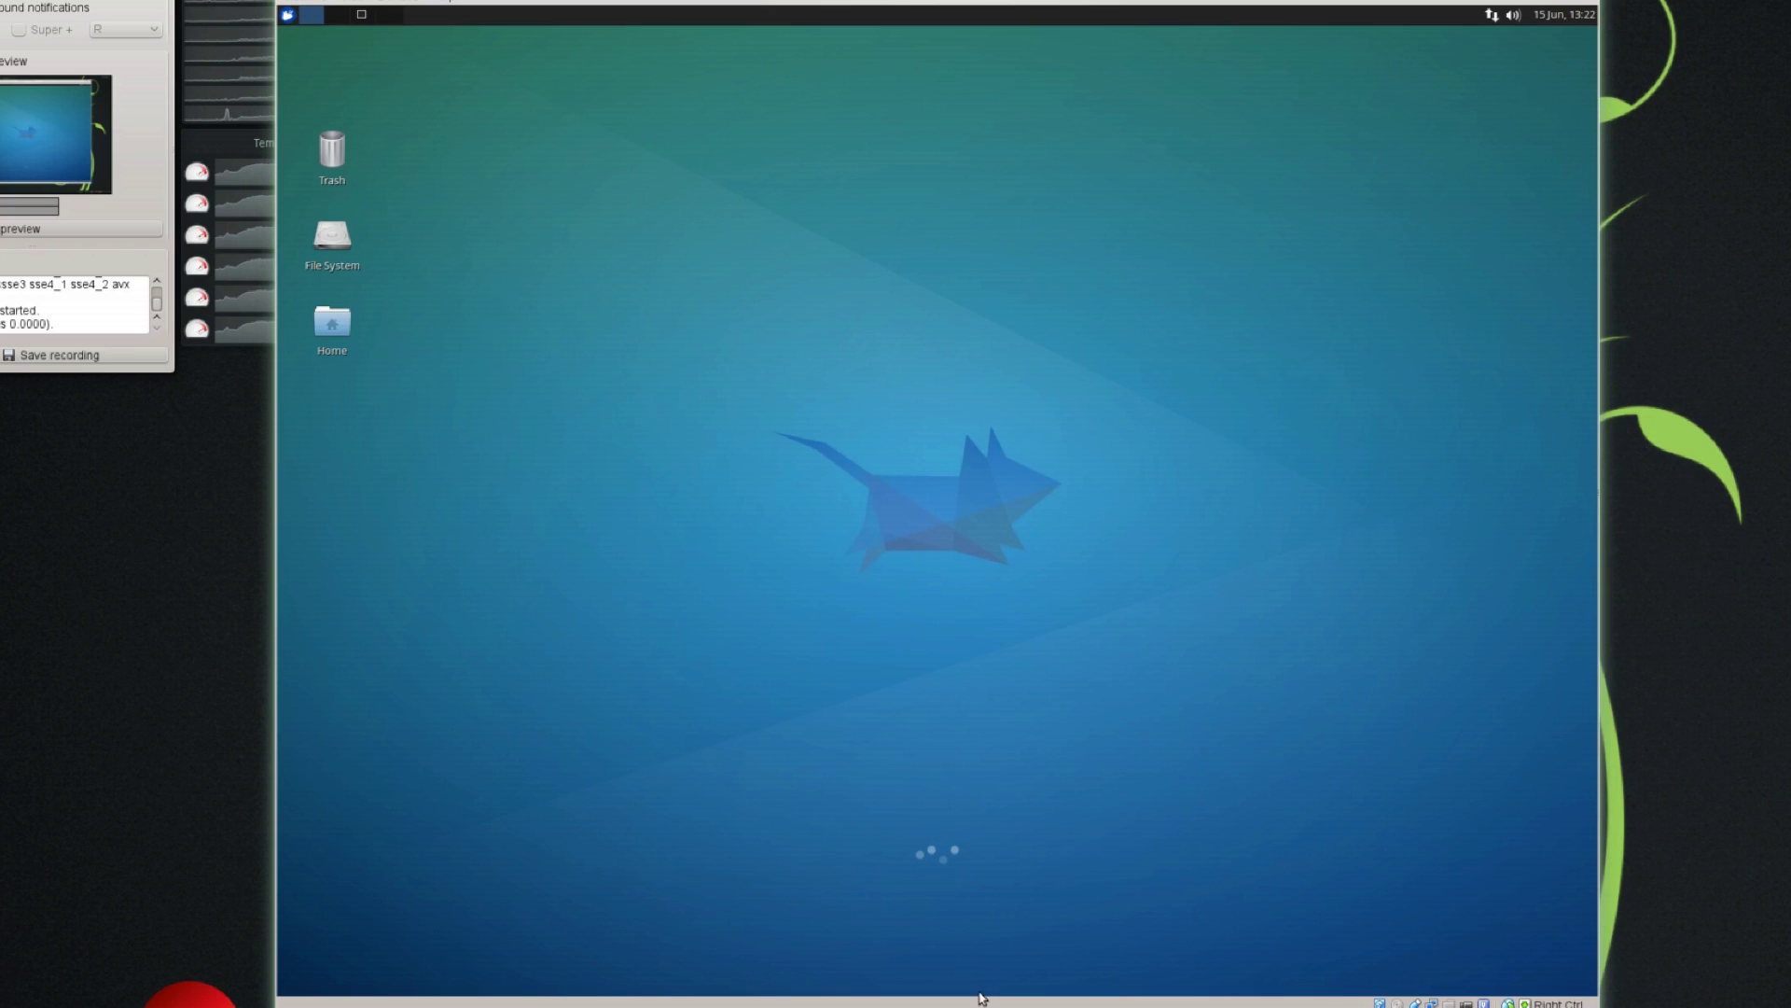
Step: Open the preferences of the panel
{"action": "left_click_drag", "start_coordinate": [980, 992], "coordinate": [1368, 928]}
{"action": "right_click", "coordinate": [837, 19]}
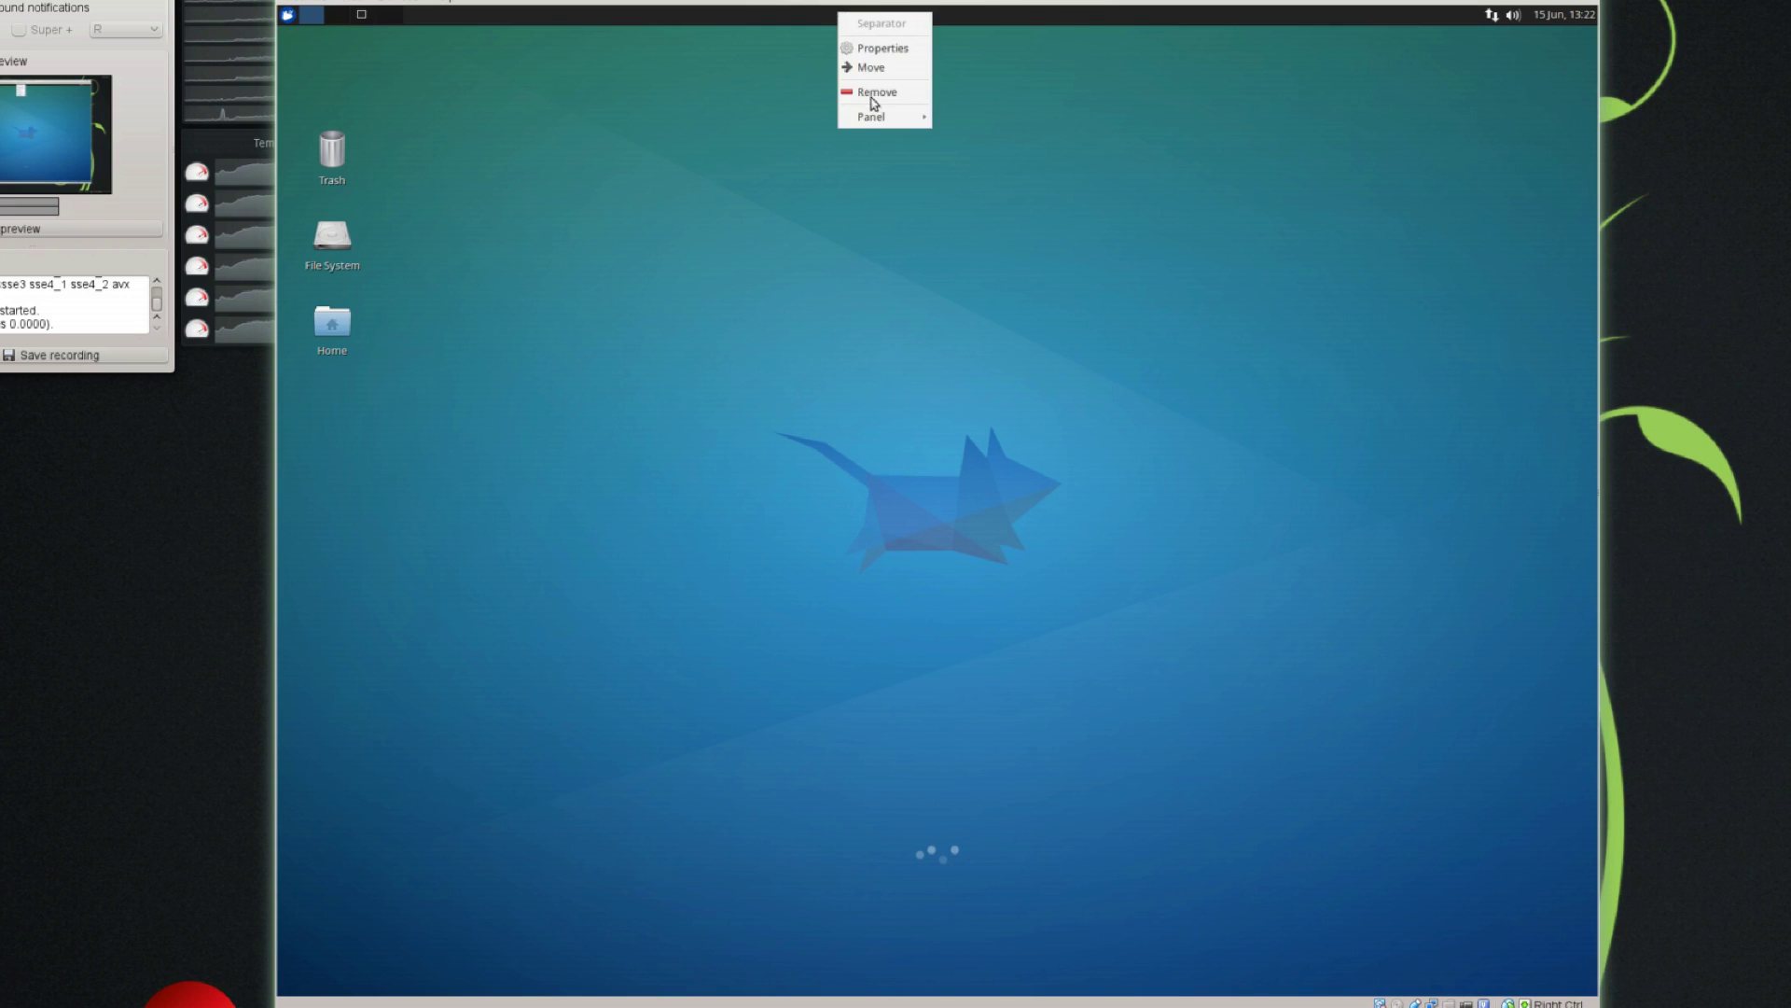
{"action": "mouse_move", "coordinate": [873, 116]}
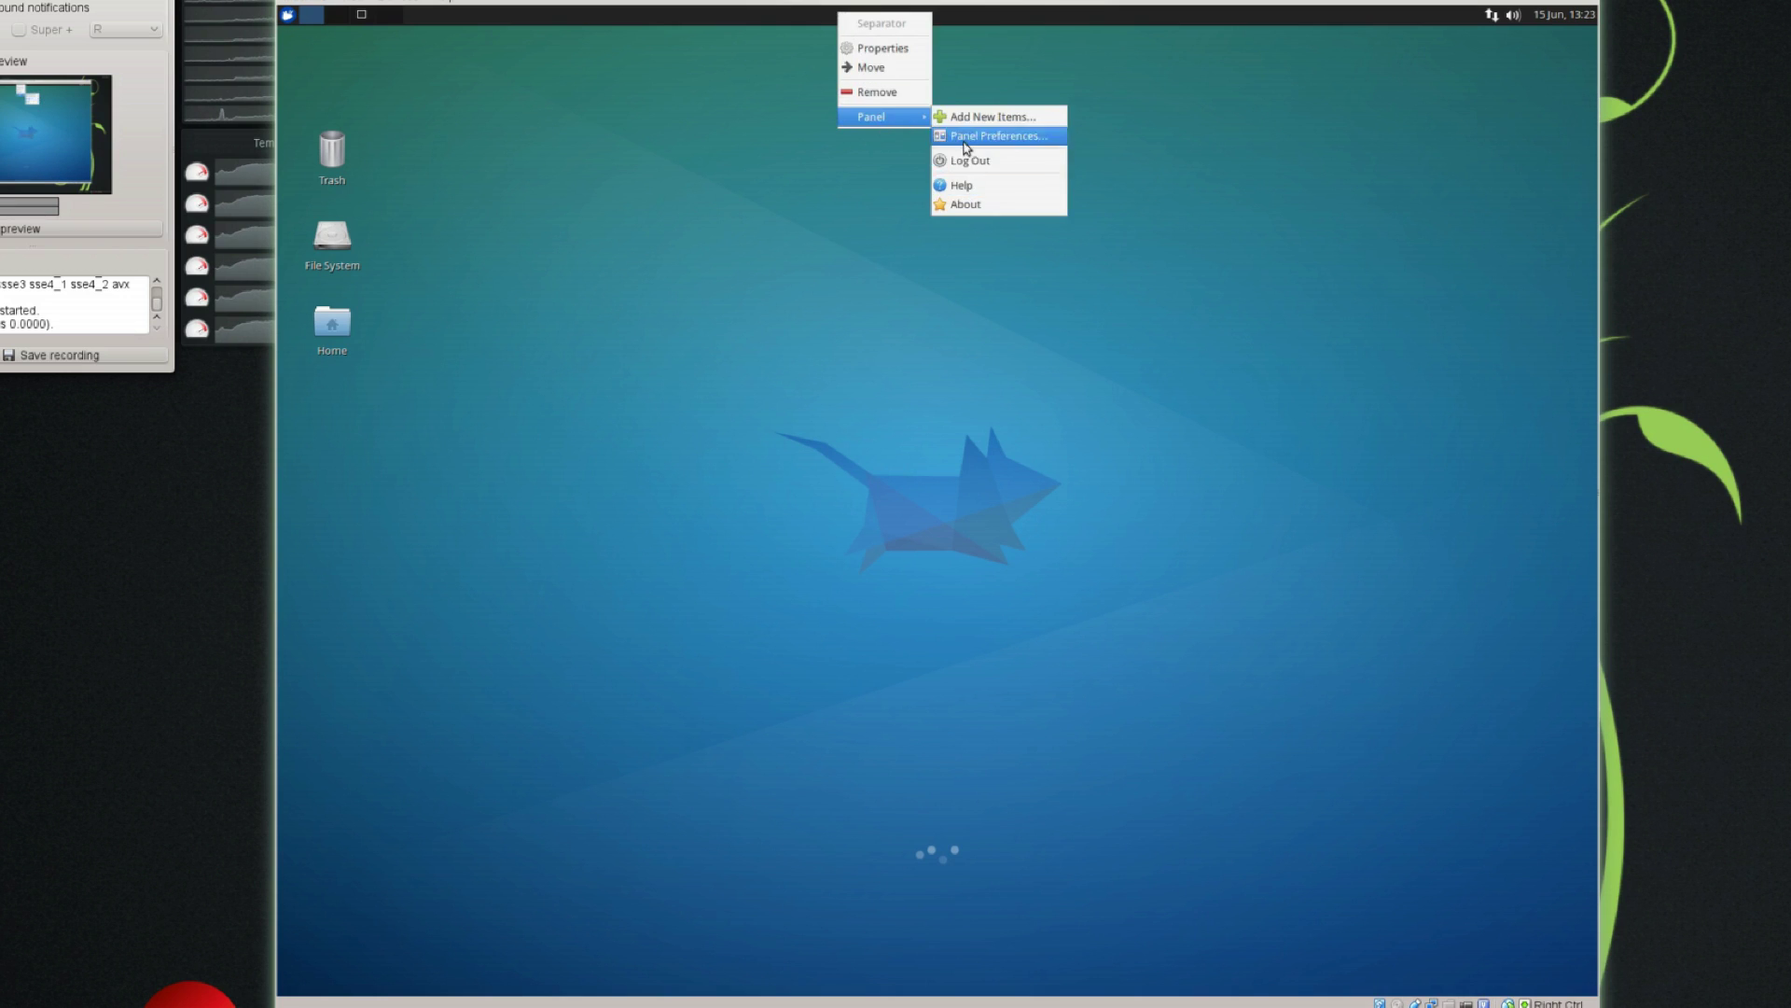
{"action": "left_click", "coordinate": [993, 135]}
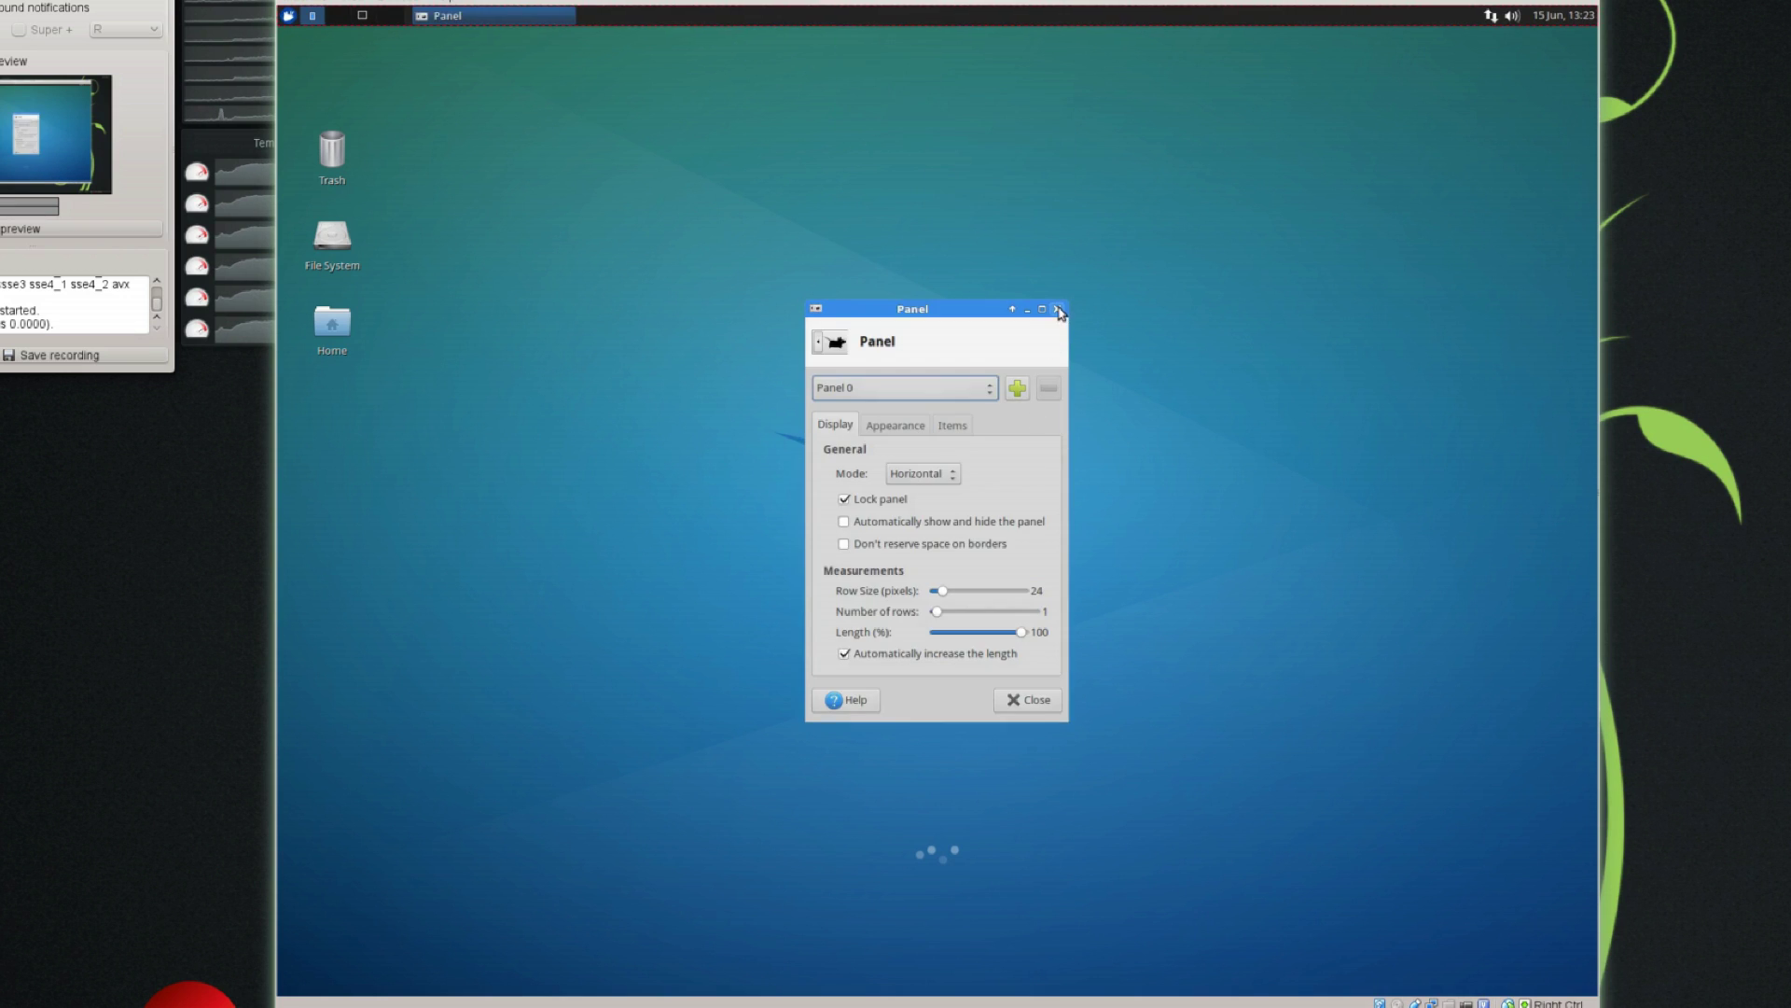
Step: Try the Vertical and Deskbar modes on Panel 0, then return its mode to Horizontal
{"action": "left_click", "coordinate": [923, 474]}
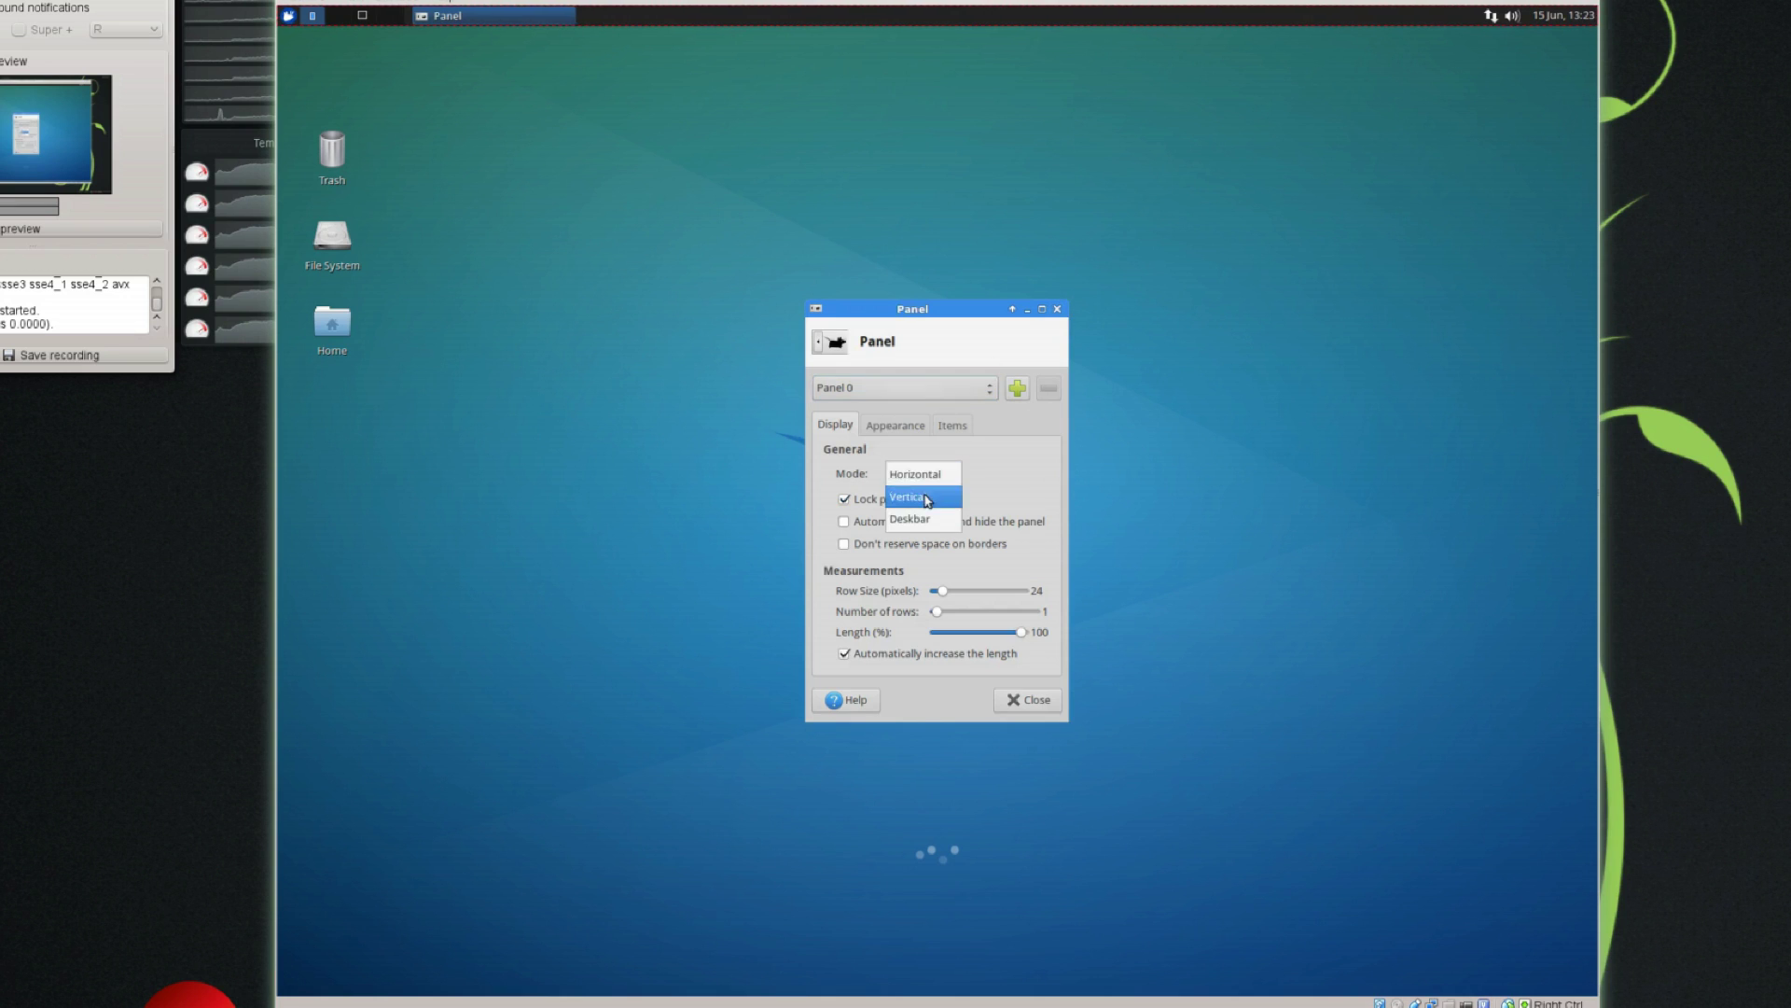
{"action": "left_click", "coordinate": [924, 494]}
{"action": "left_click", "coordinate": [927, 476]}
{"action": "left_click", "coordinate": [924, 496]}
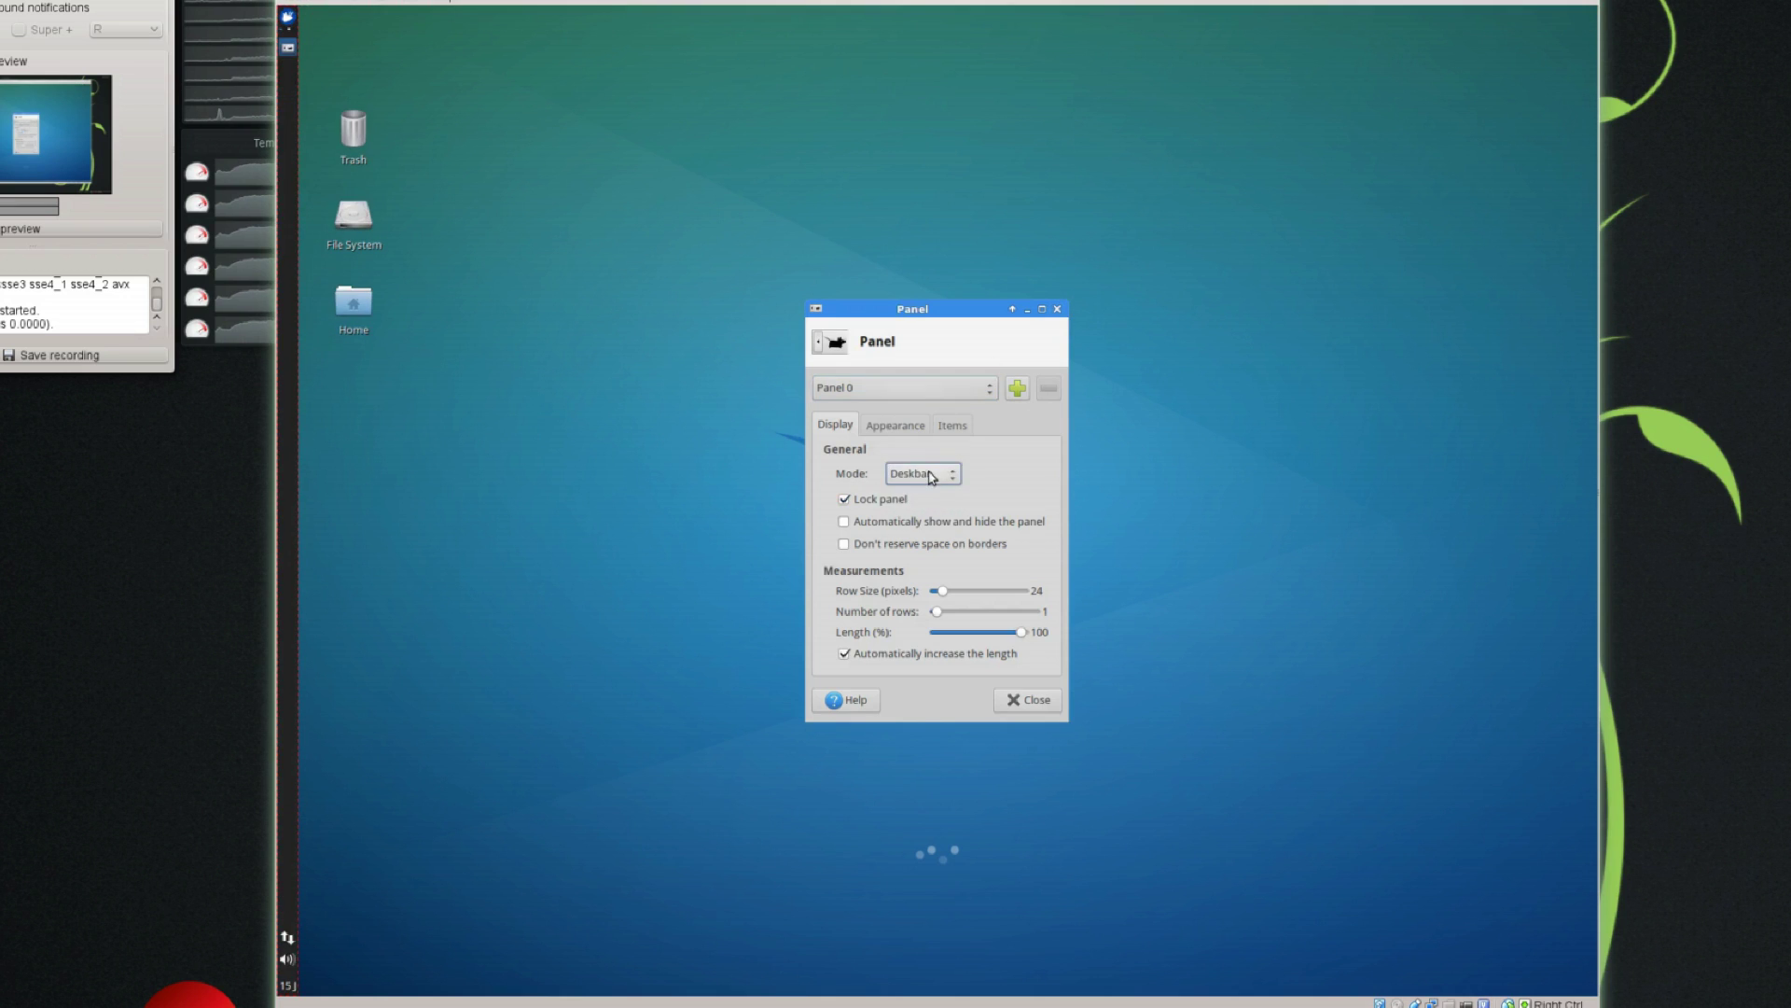
{"action": "left_click", "coordinate": [923, 474]}
{"action": "left_click", "coordinate": [924, 426]}
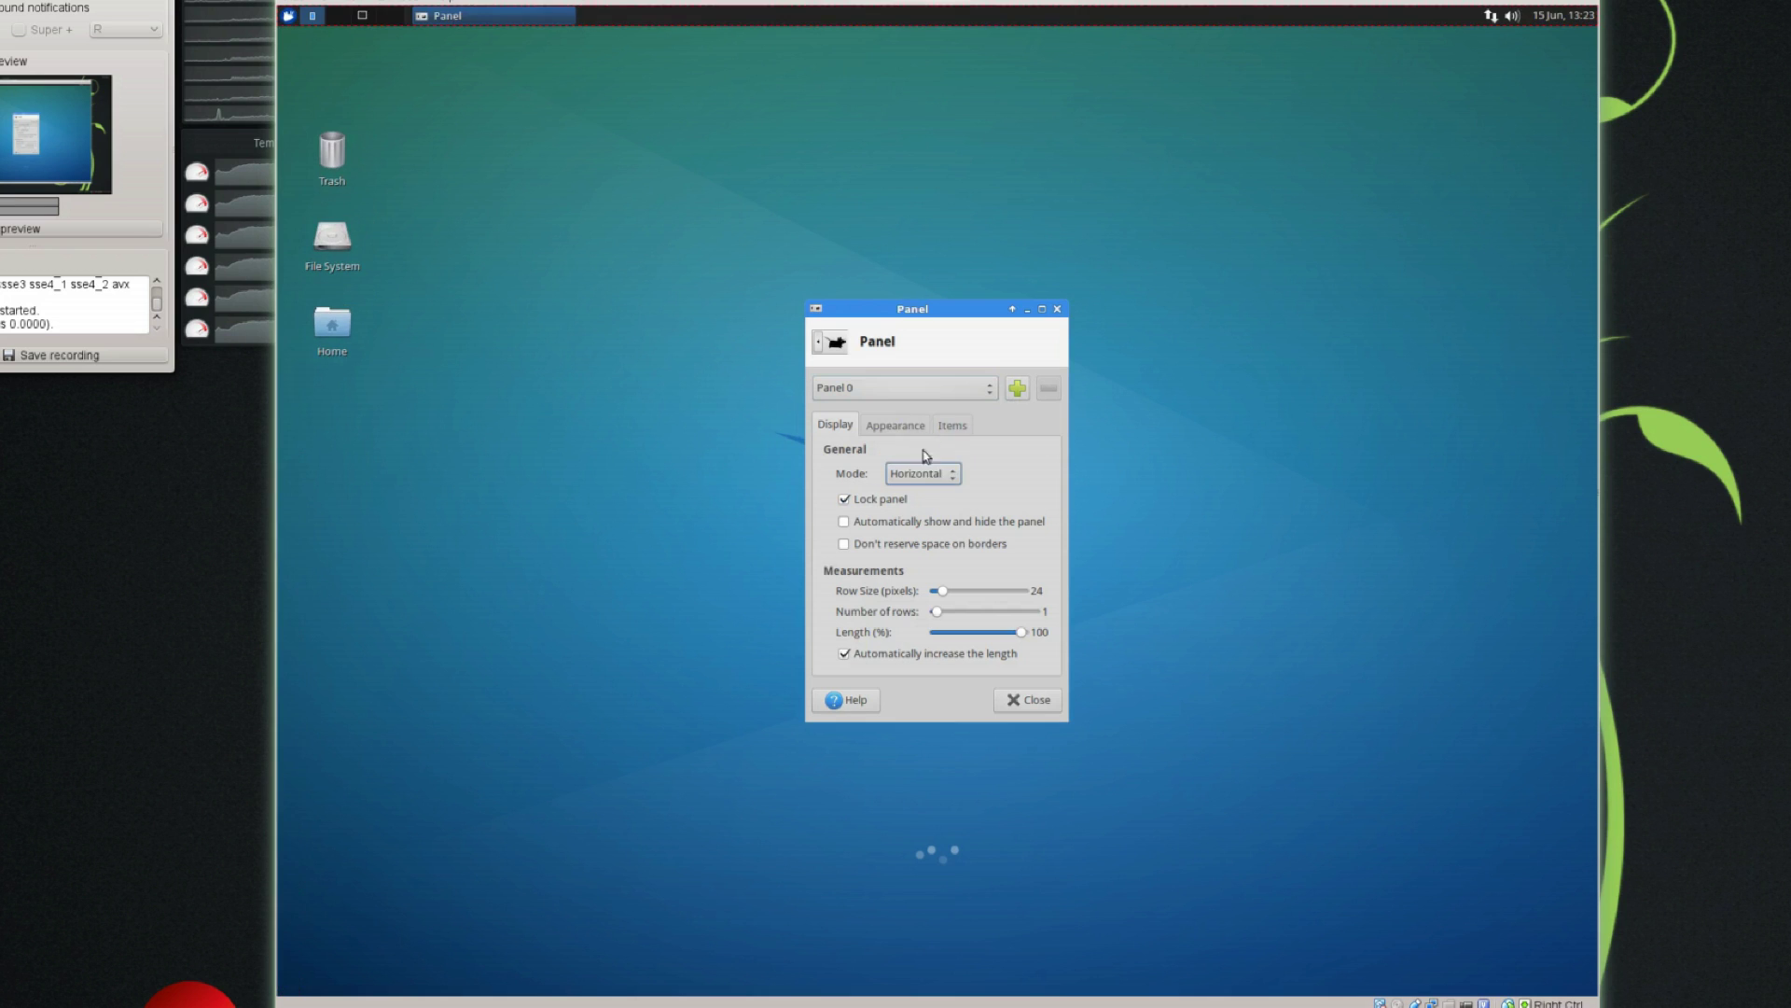
Step: Set Panel 0's row size to 49 pixels with 2 rows, open the Trash folder, and return to the panel preferences
{"action": "mouse_move", "coordinate": [943, 600]}
{"action": "left_mouse_down"}
{"action": "mouse_move", "coordinate": [980, 600]}
{"action": "mouse_move", "coordinate": [955, 614]}
{"action": "left_mouse_up"}
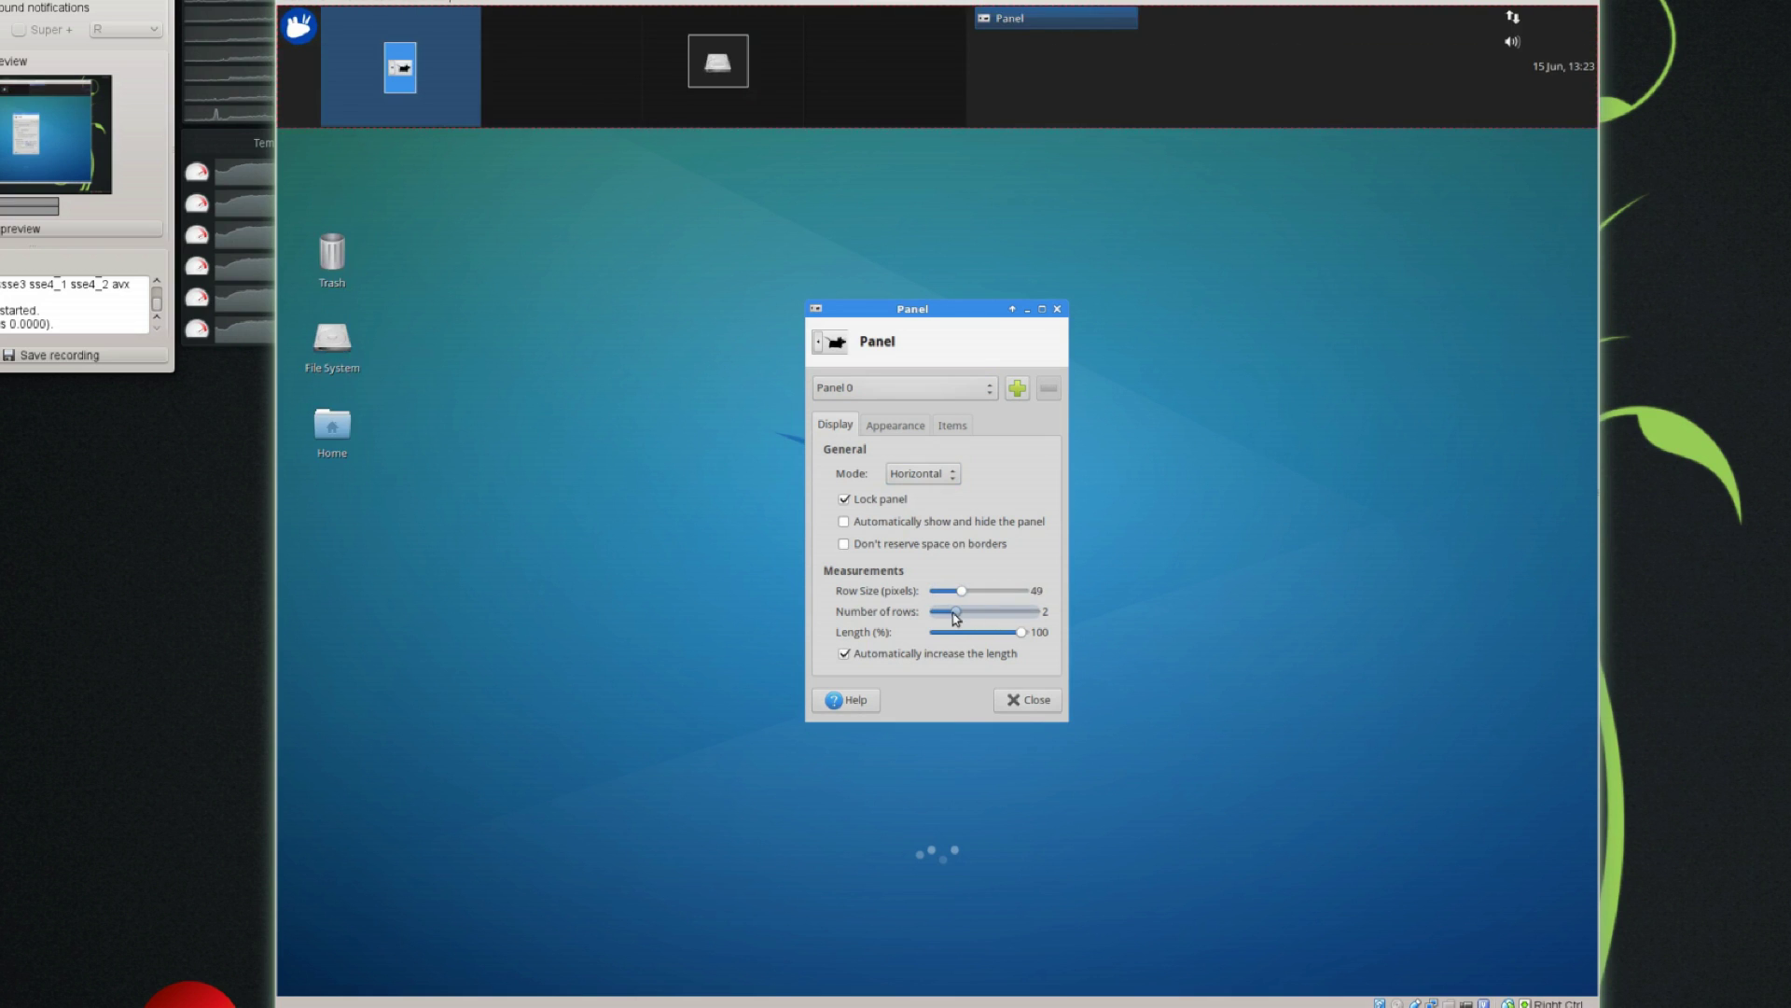
{"action": "double_click", "coordinate": [332, 213]}
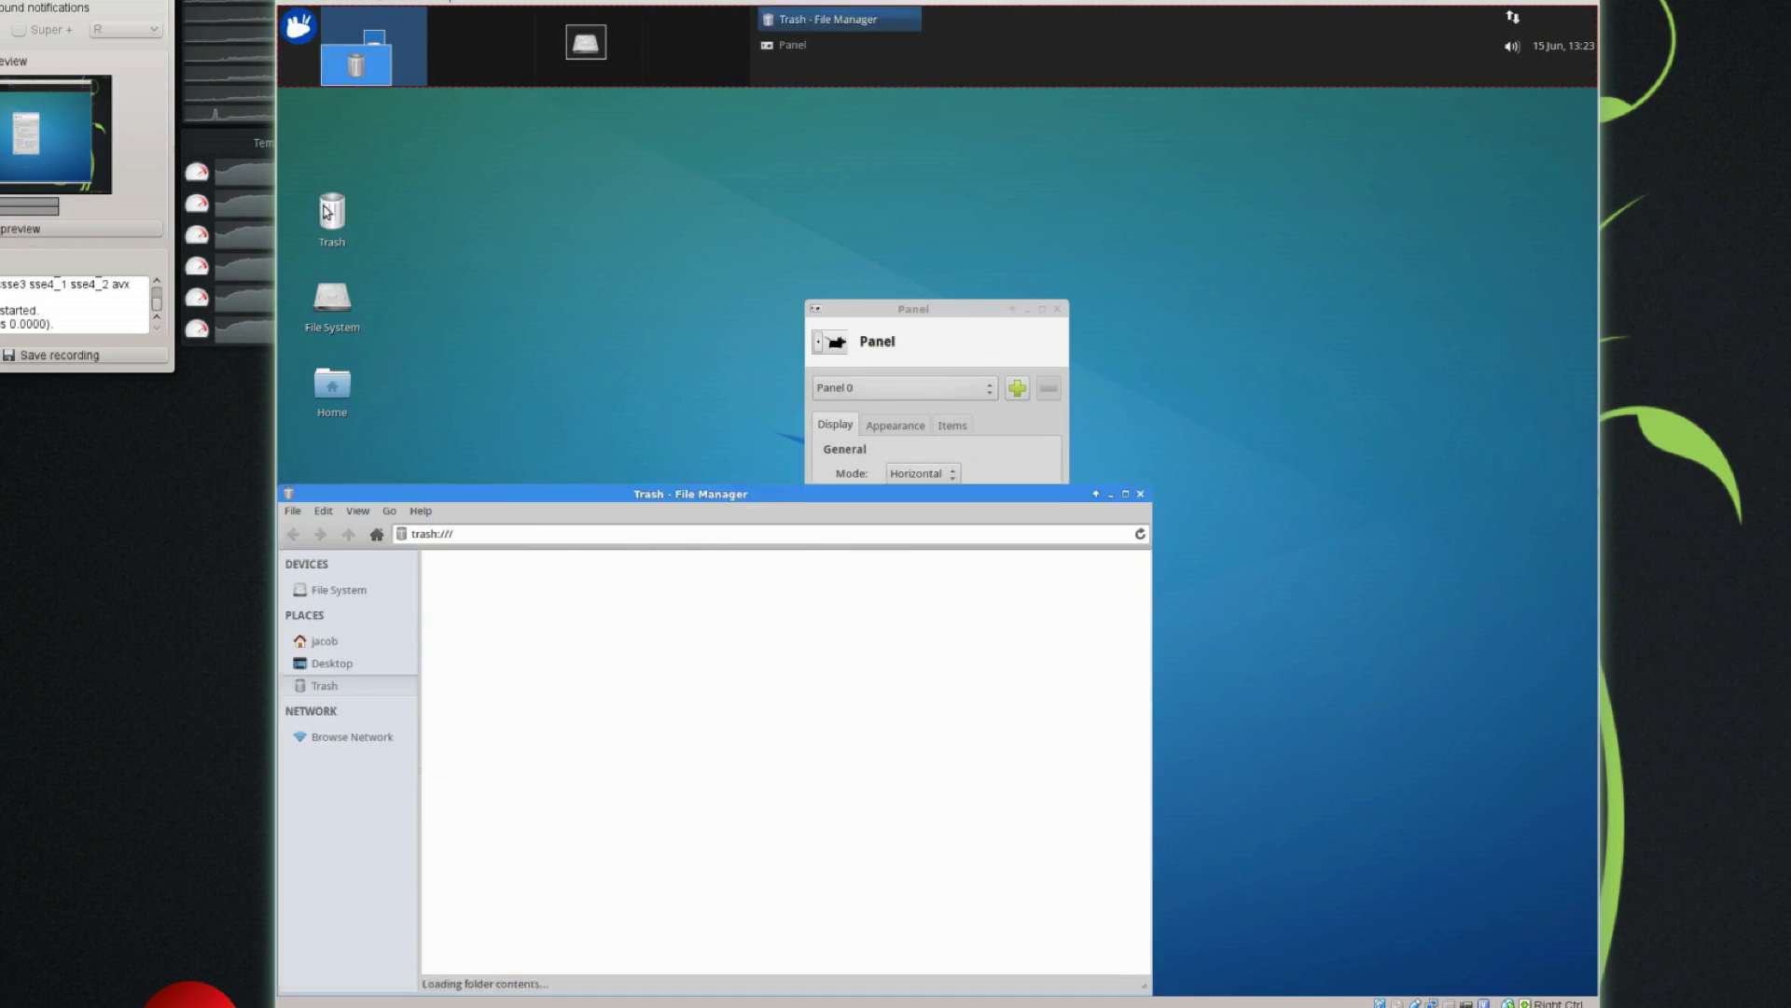
{"action": "left_click", "coordinate": [947, 345]}
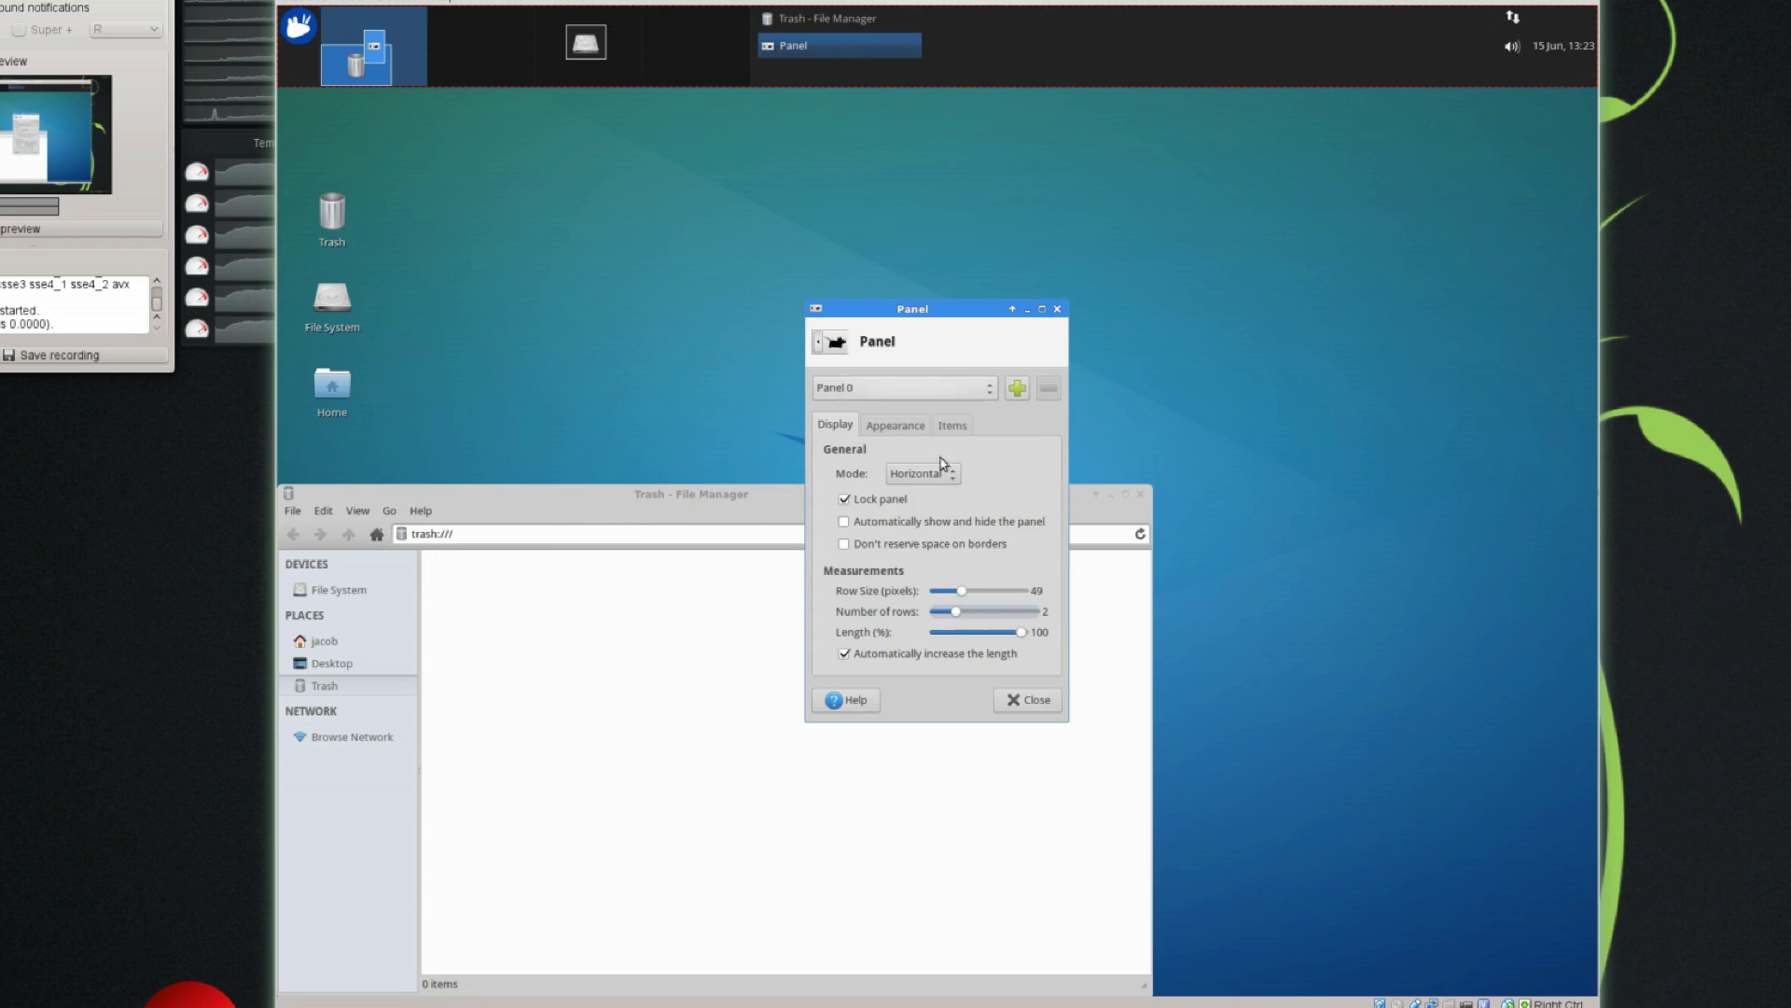
Step: Reduce Panel 0's length to 39% and make the panel show and hide automatically
{"action": "left_click_drag", "start_coordinate": [1015, 637], "coordinate": [966, 634]}
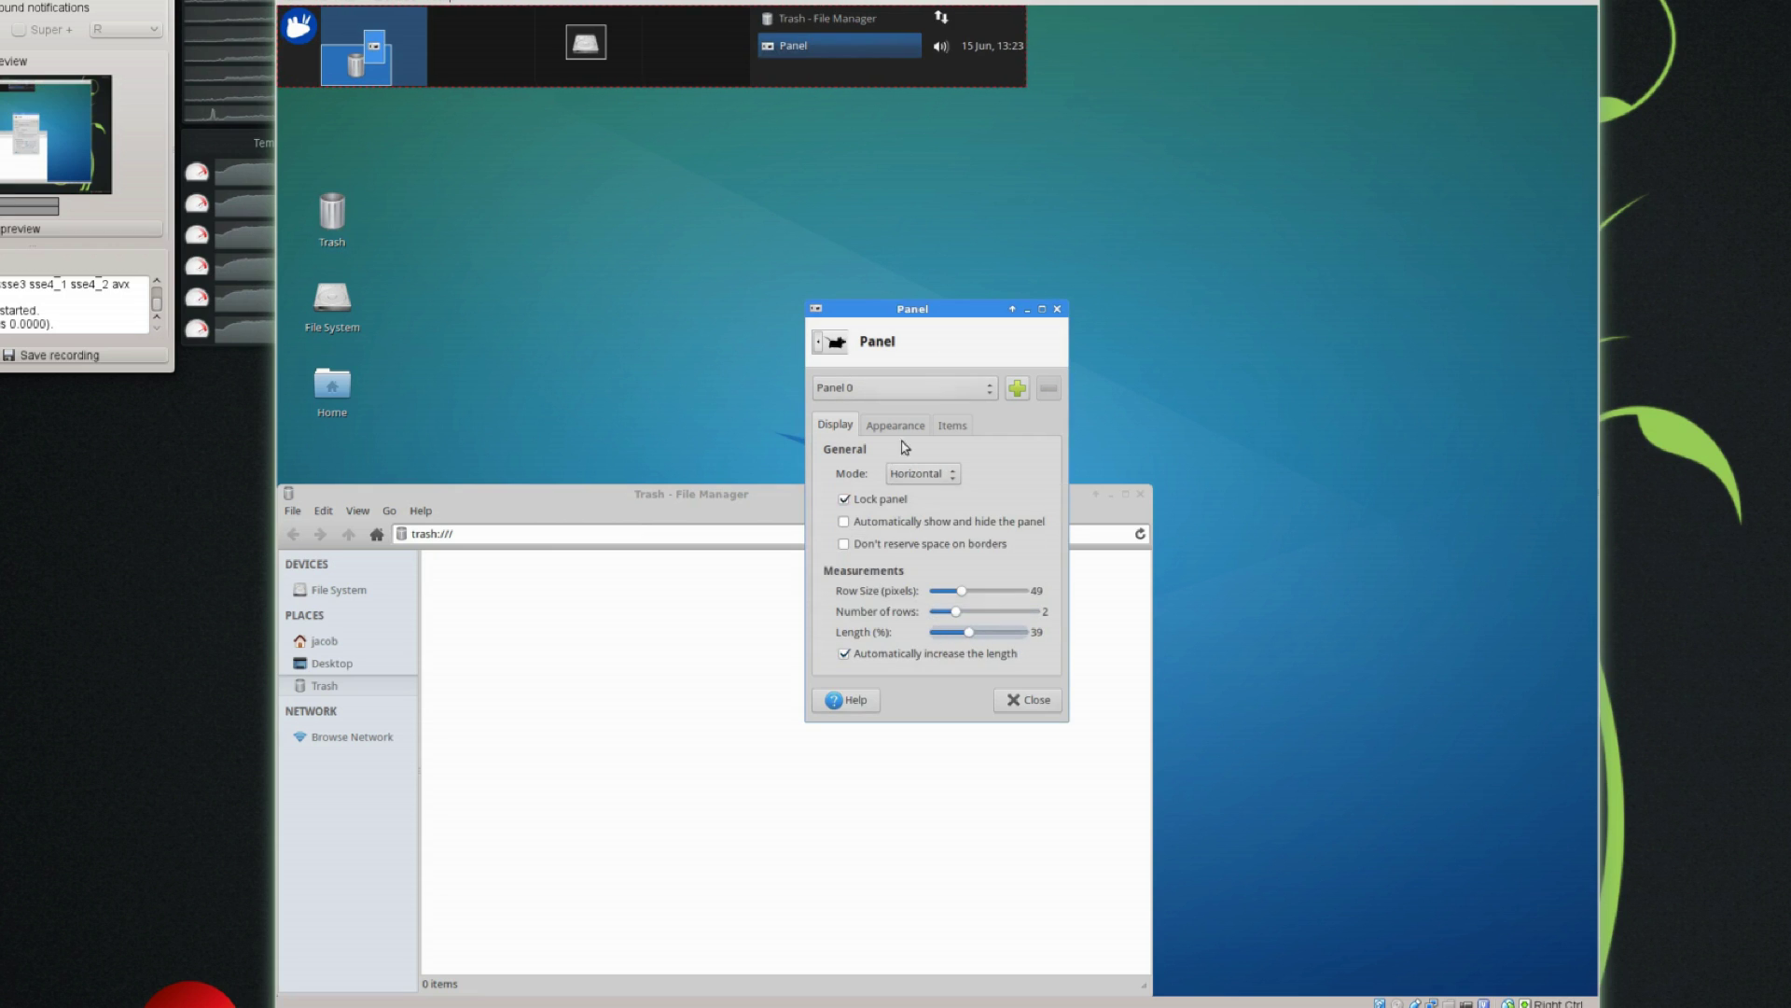
{"action": "left_click", "coordinate": [913, 524]}
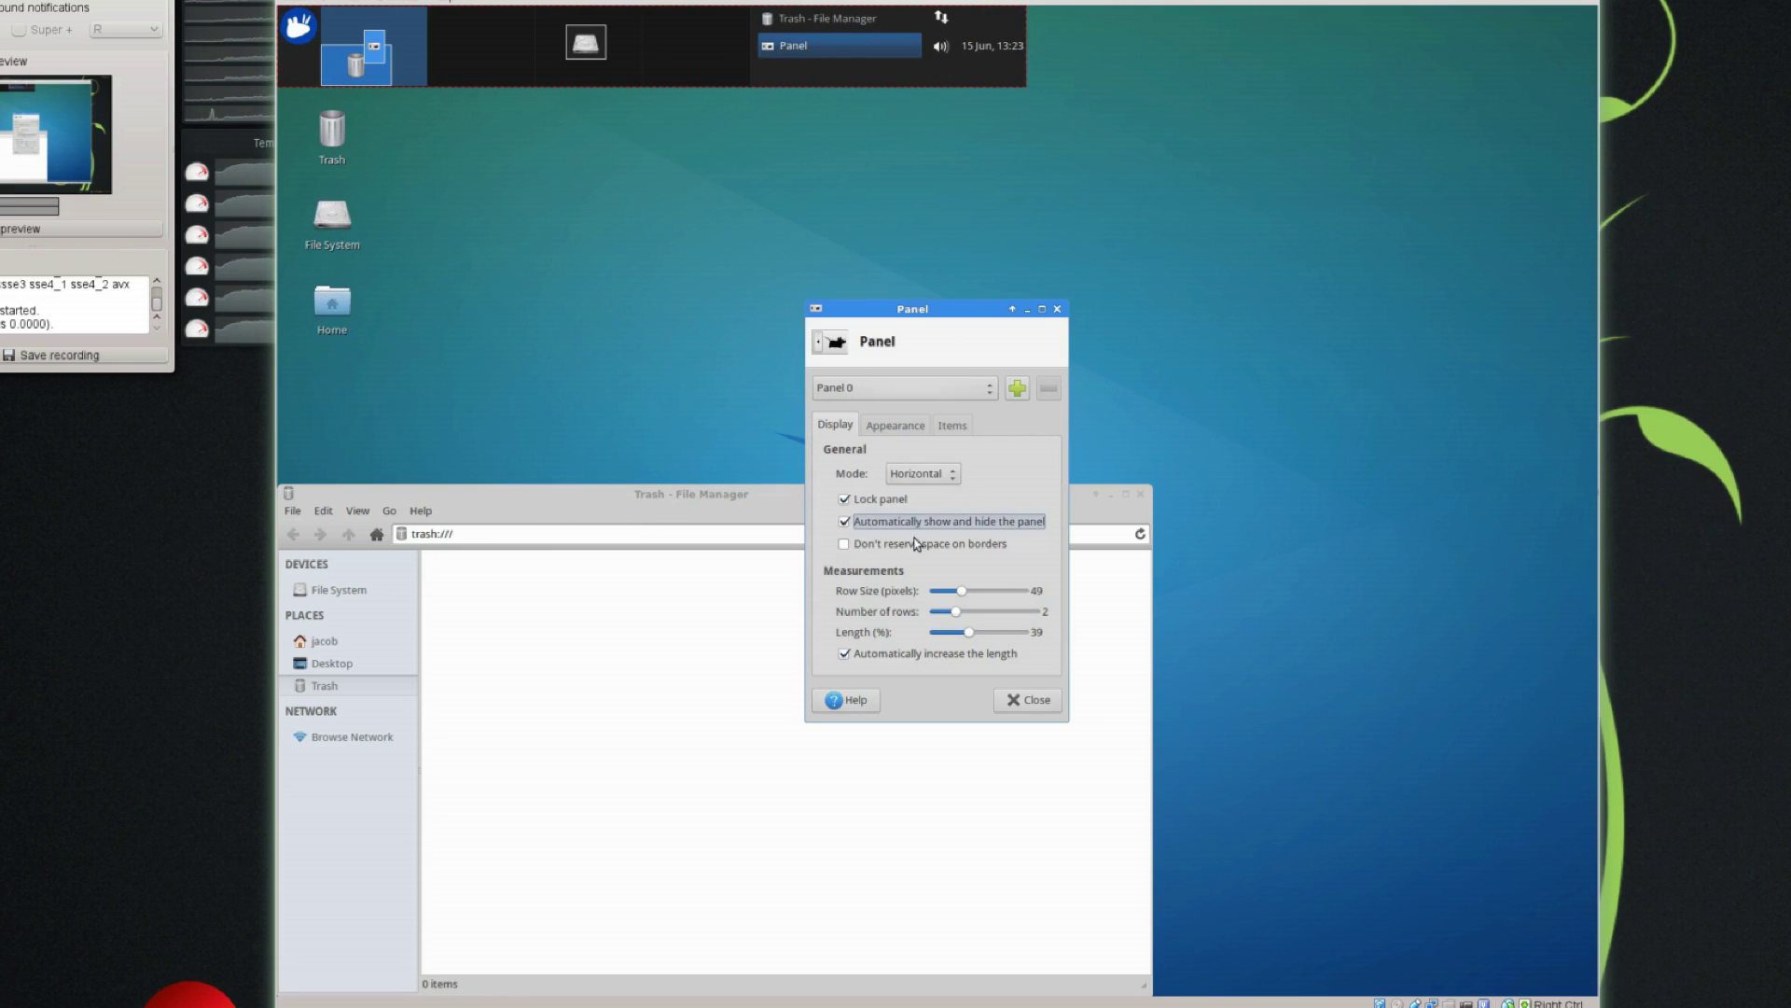
{"action": "left_click", "coordinate": [915, 545]}
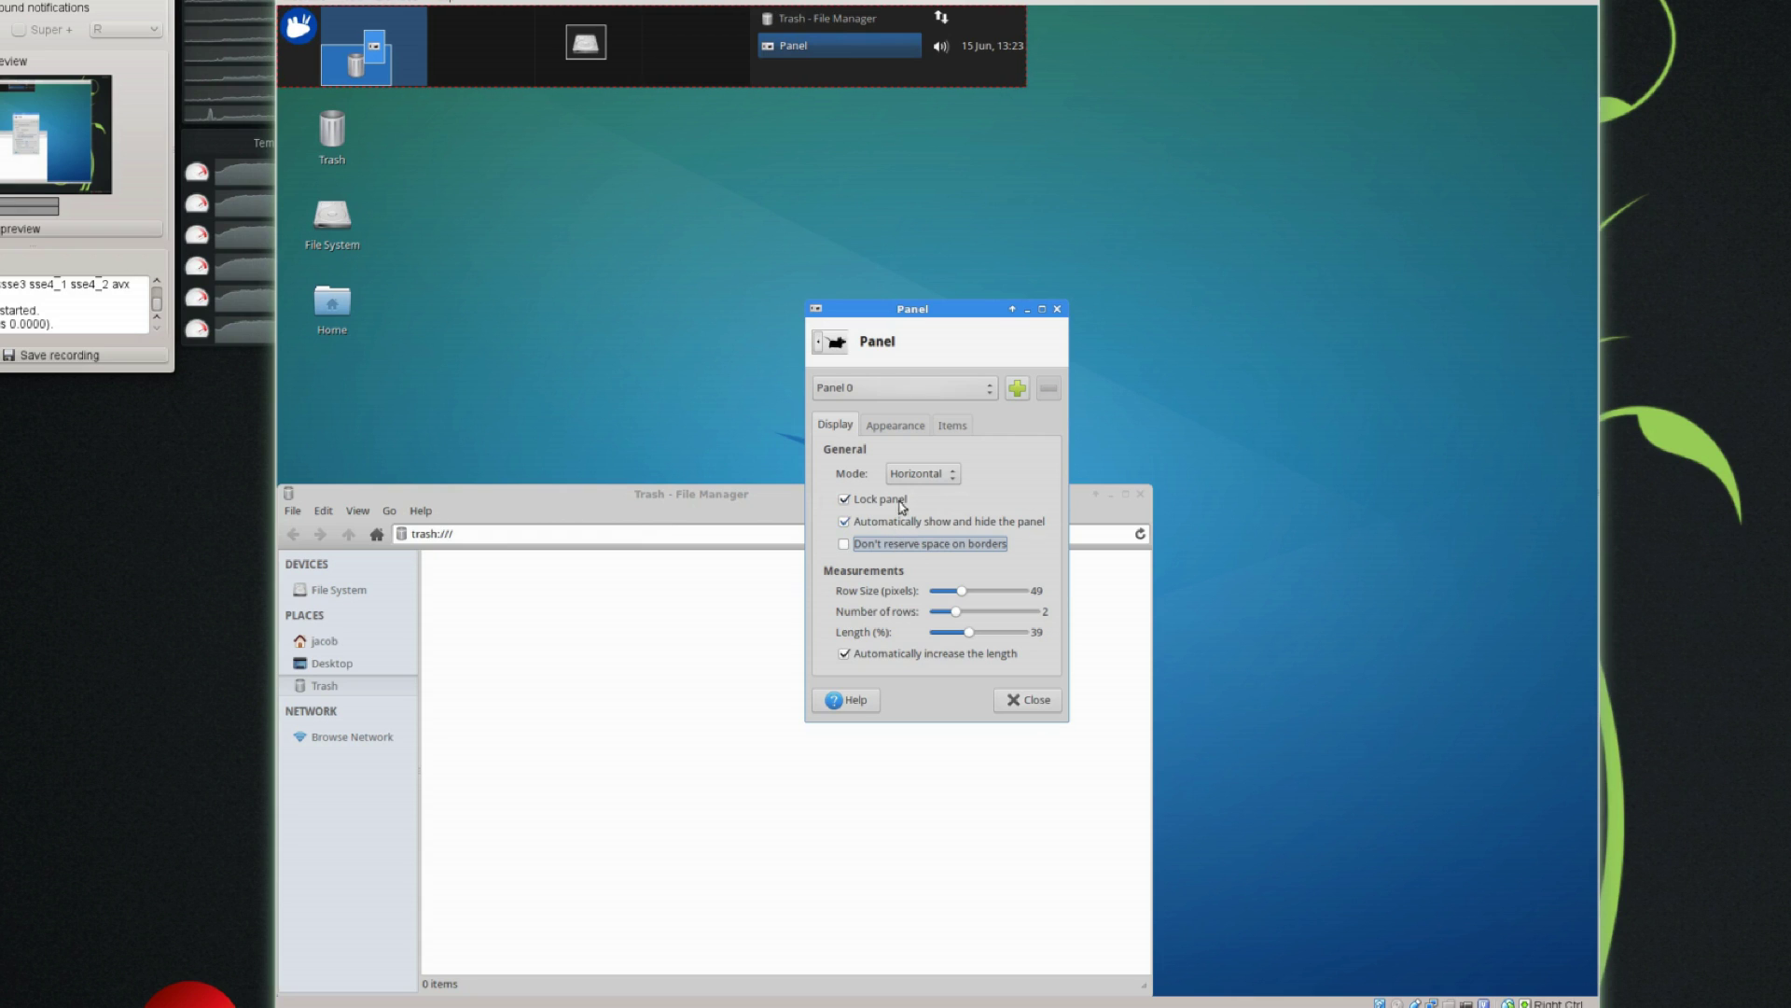
Step: Change Panel 0's background style to a solid color and set that color to red, #FF0000
{"action": "left_click", "coordinate": [899, 427]}
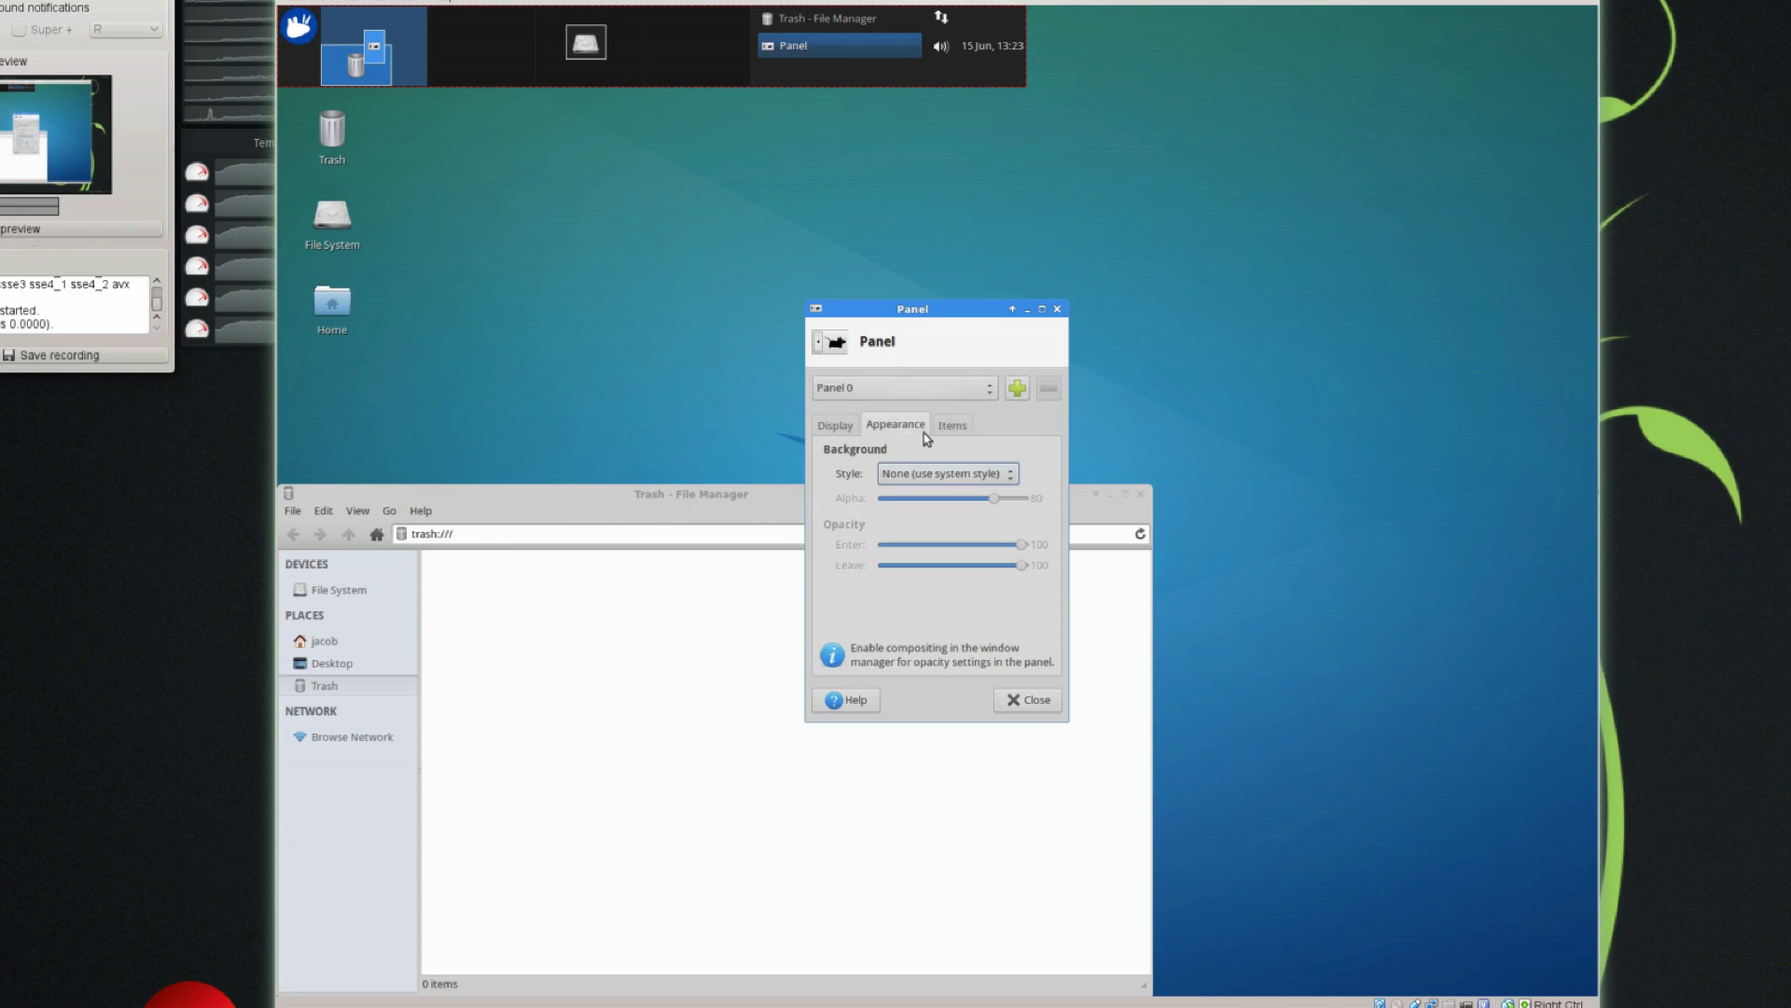
{"action": "left_click", "coordinate": [978, 483]}
{"action": "left_click", "coordinate": [994, 498]}
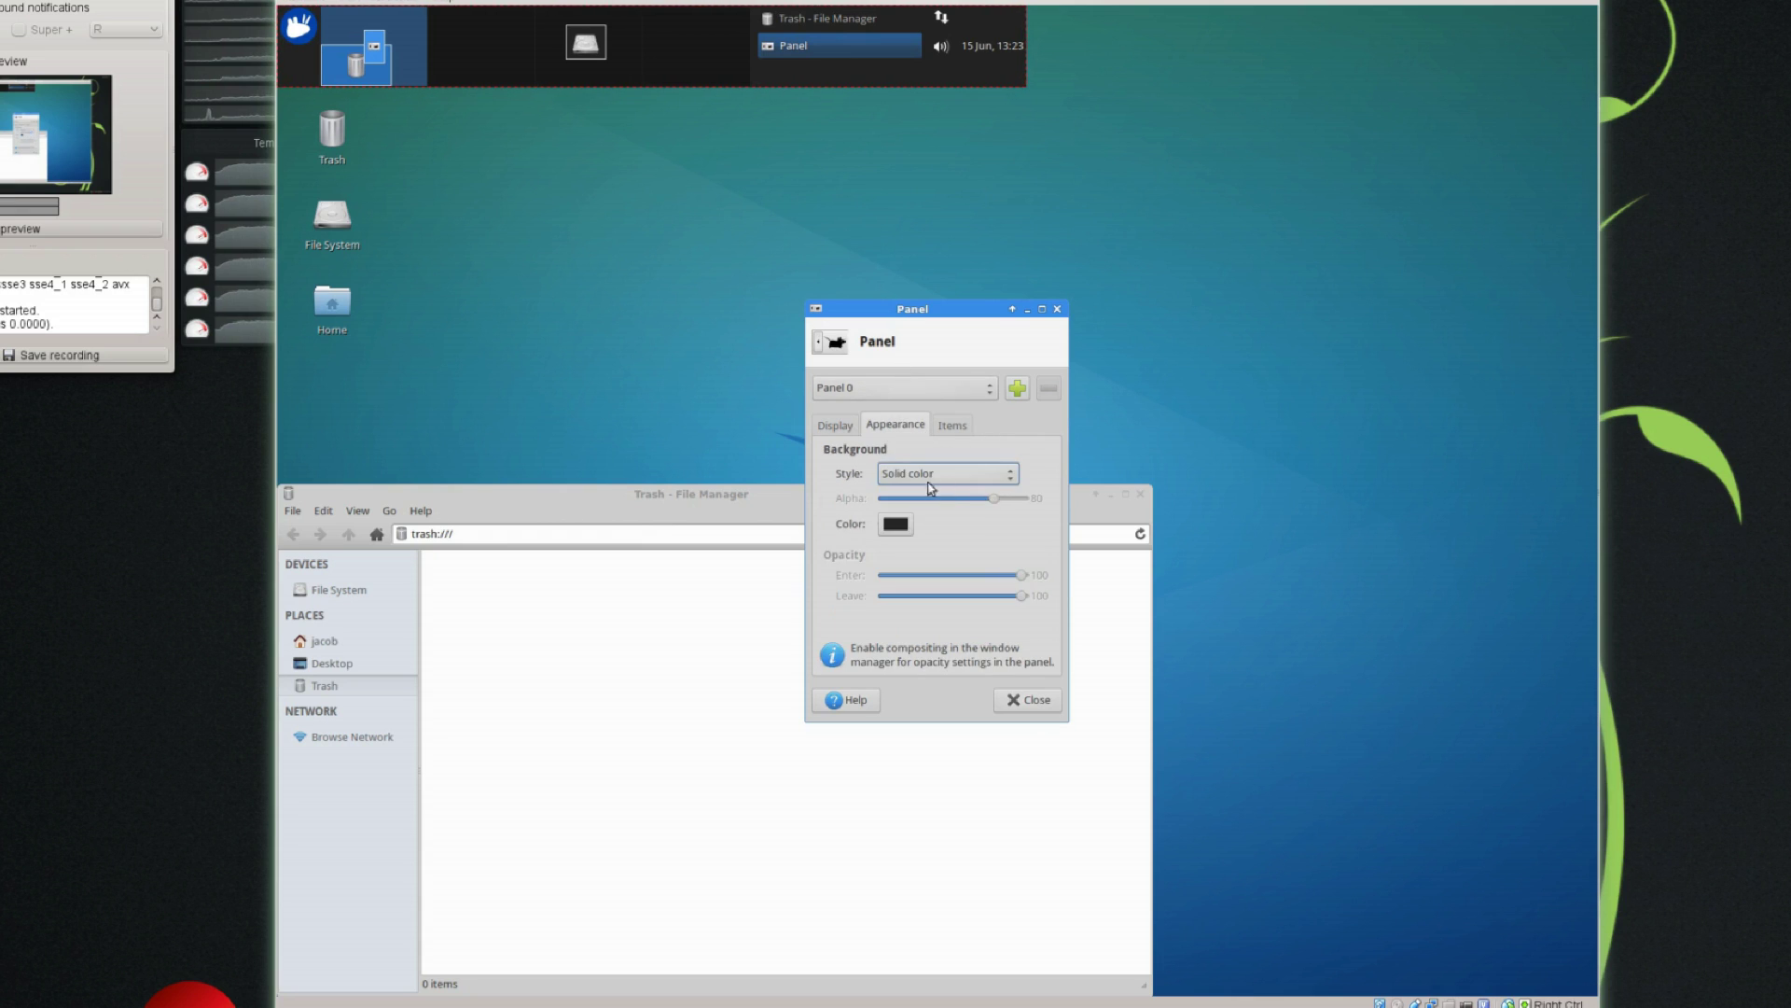
{"action": "left_click", "coordinate": [896, 523]}
{"action": "left_click", "coordinate": [864, 503]}
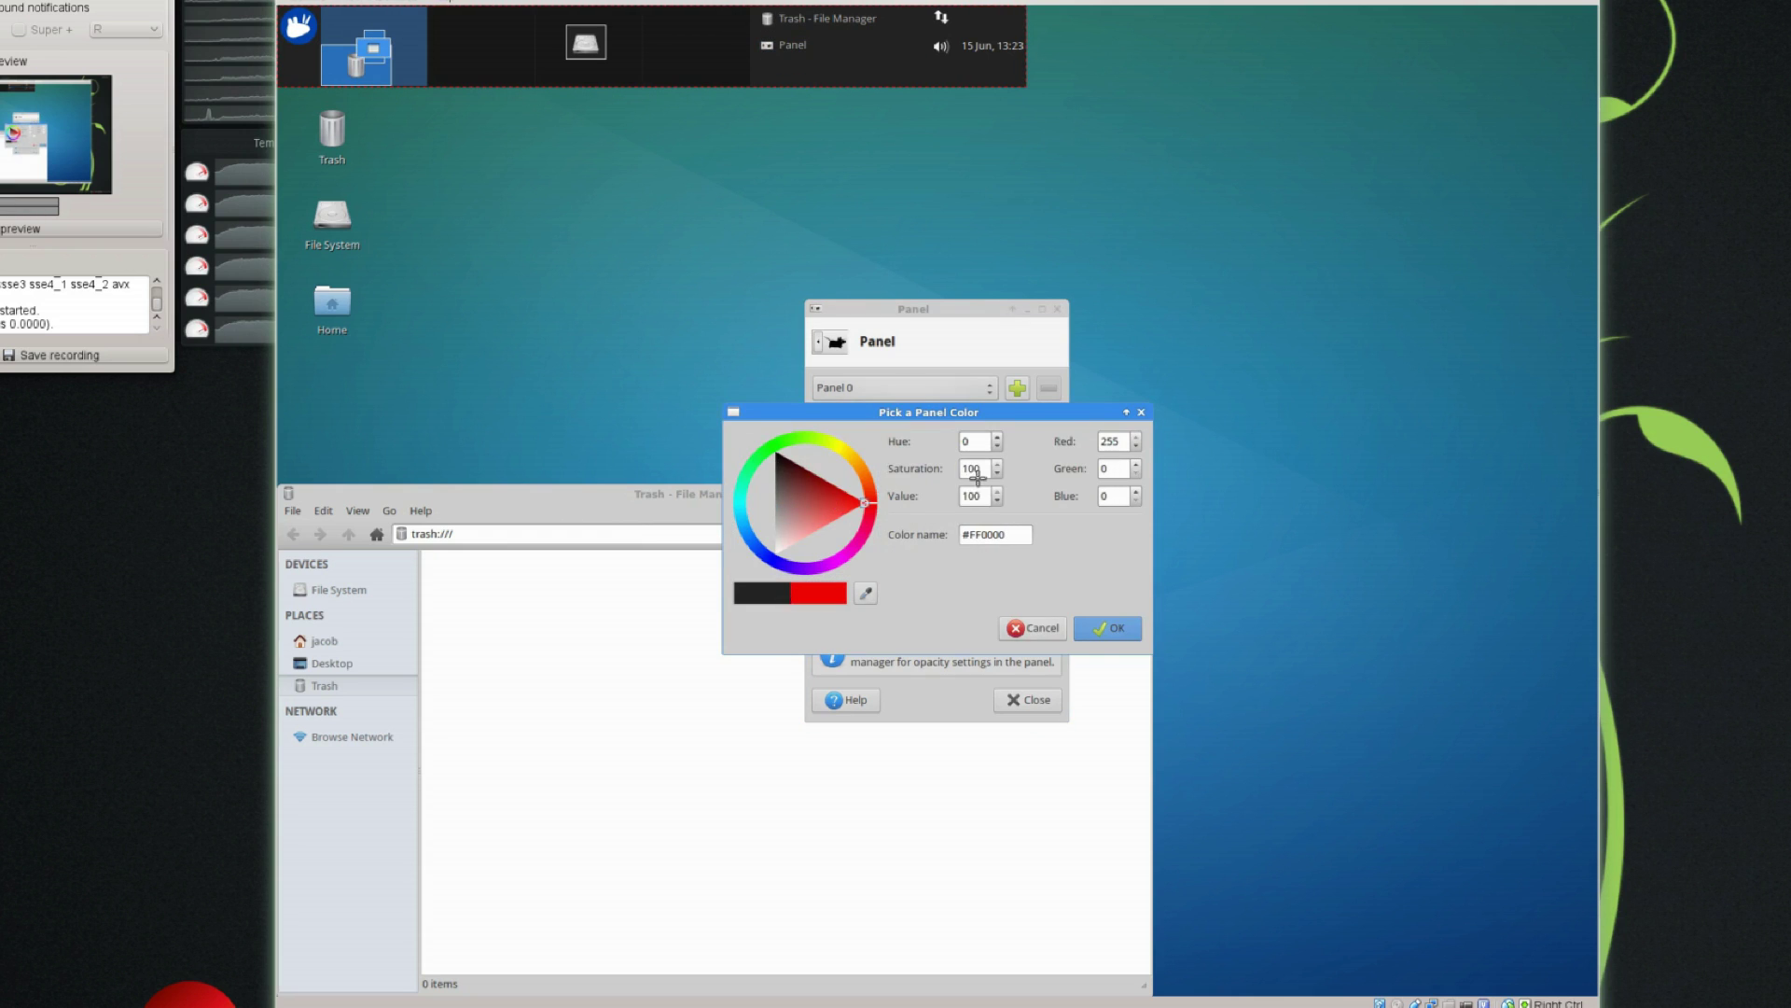
{"action": "left_click", "coordinate": [1102, 630]}
Step: Look over Panel 0's item list, then close the panel preferences and the Trash window
{"action": "left_click", "coordinate": [954, 425]}
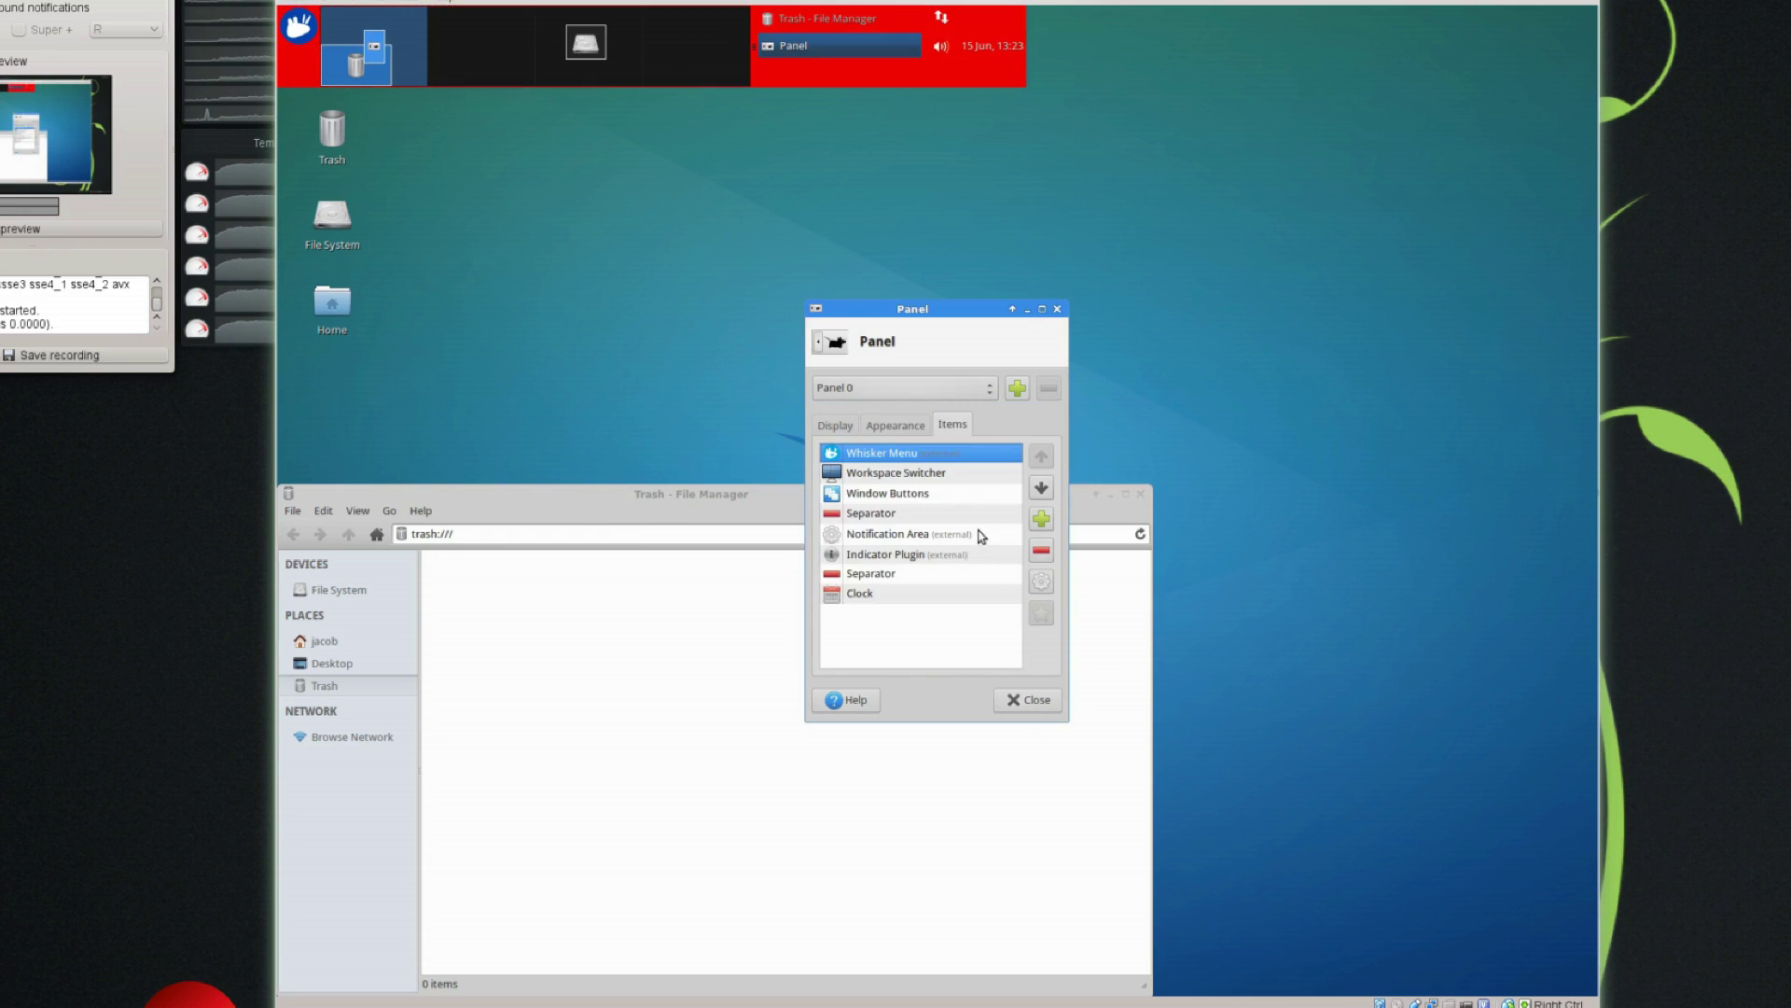
{"action": "left_click", "coordinate": [984, 532]}
{"action": "left_click", "coordinate": [1027, 699]}
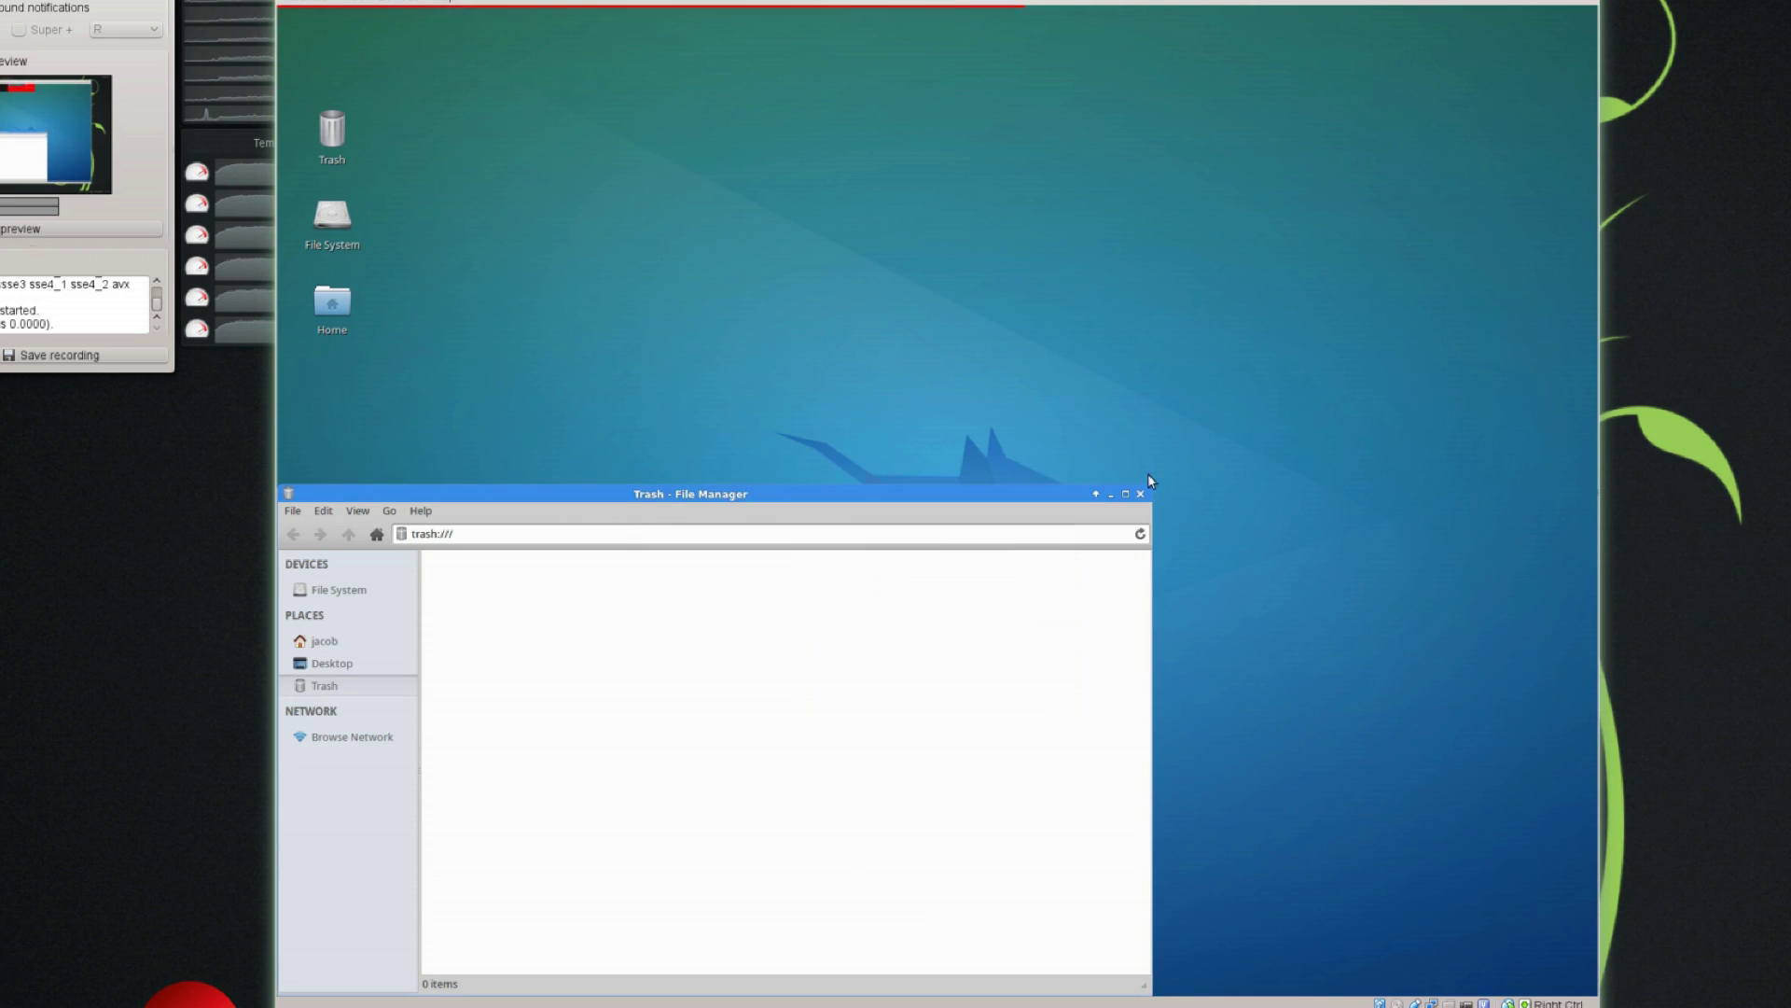
{"action": "left_click", "coordinate": [1140, 496]}
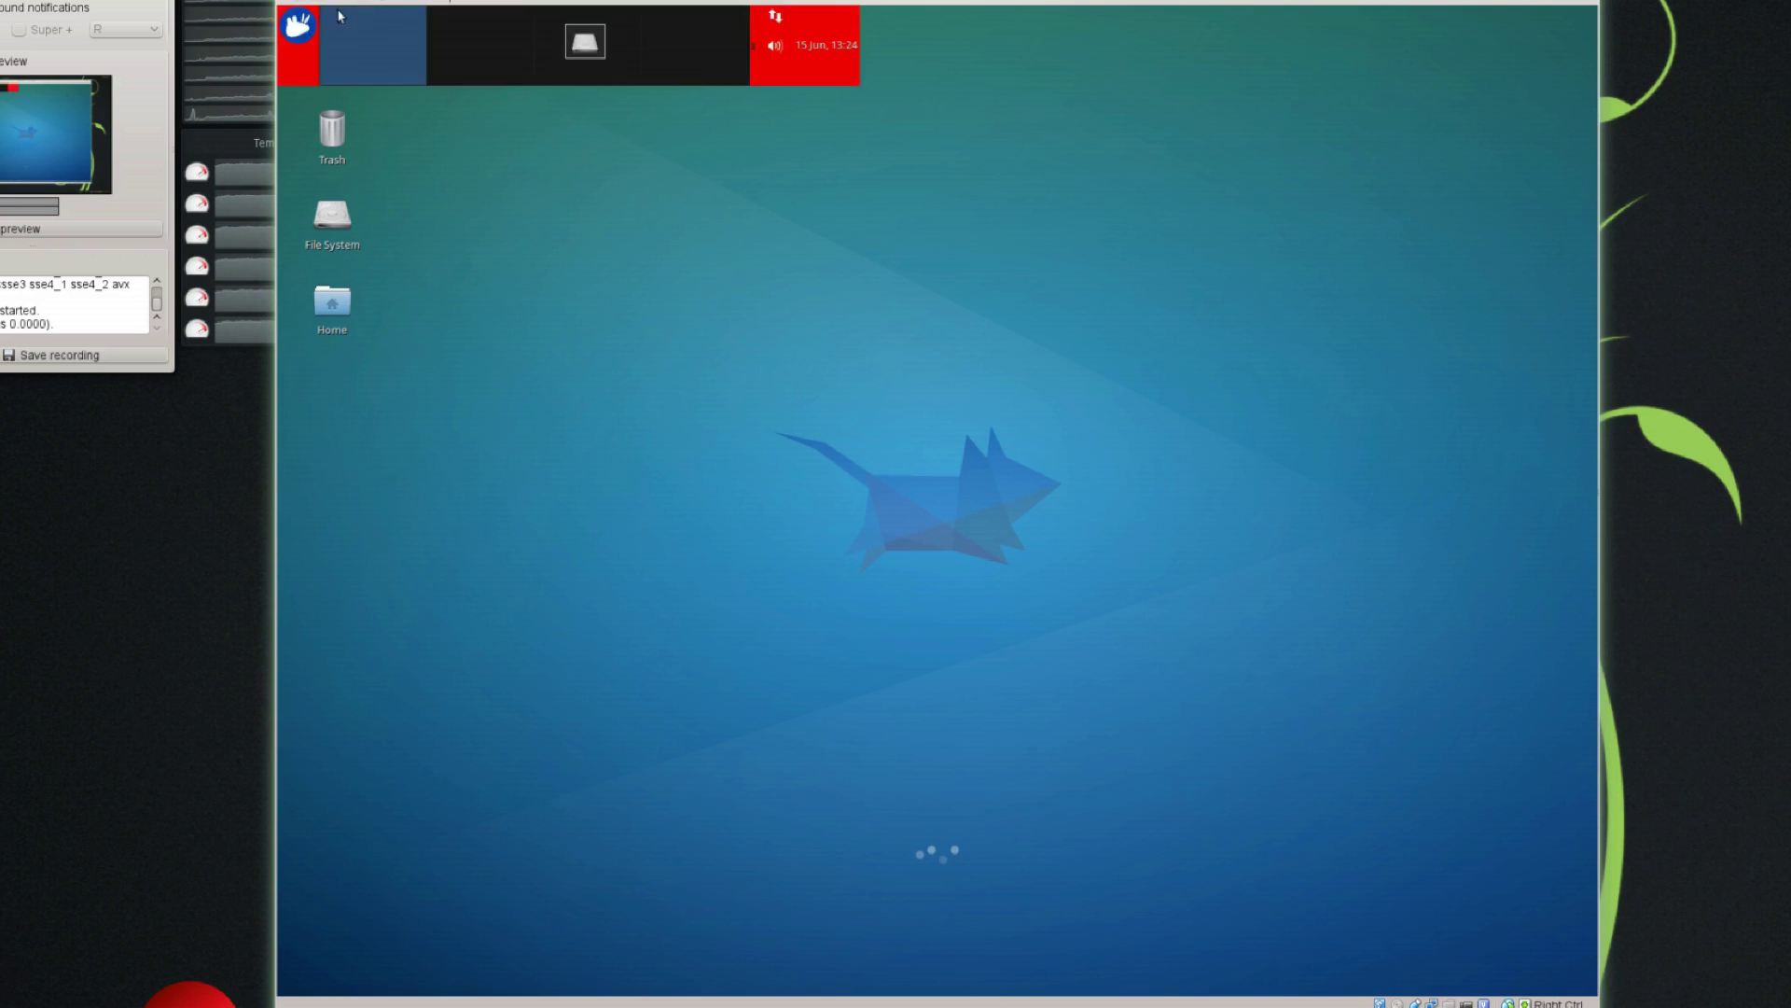
Step: Bring up the log-out dialog from the Whisker Menu
{"action": "left_click", "coordinate": [299, 26]}
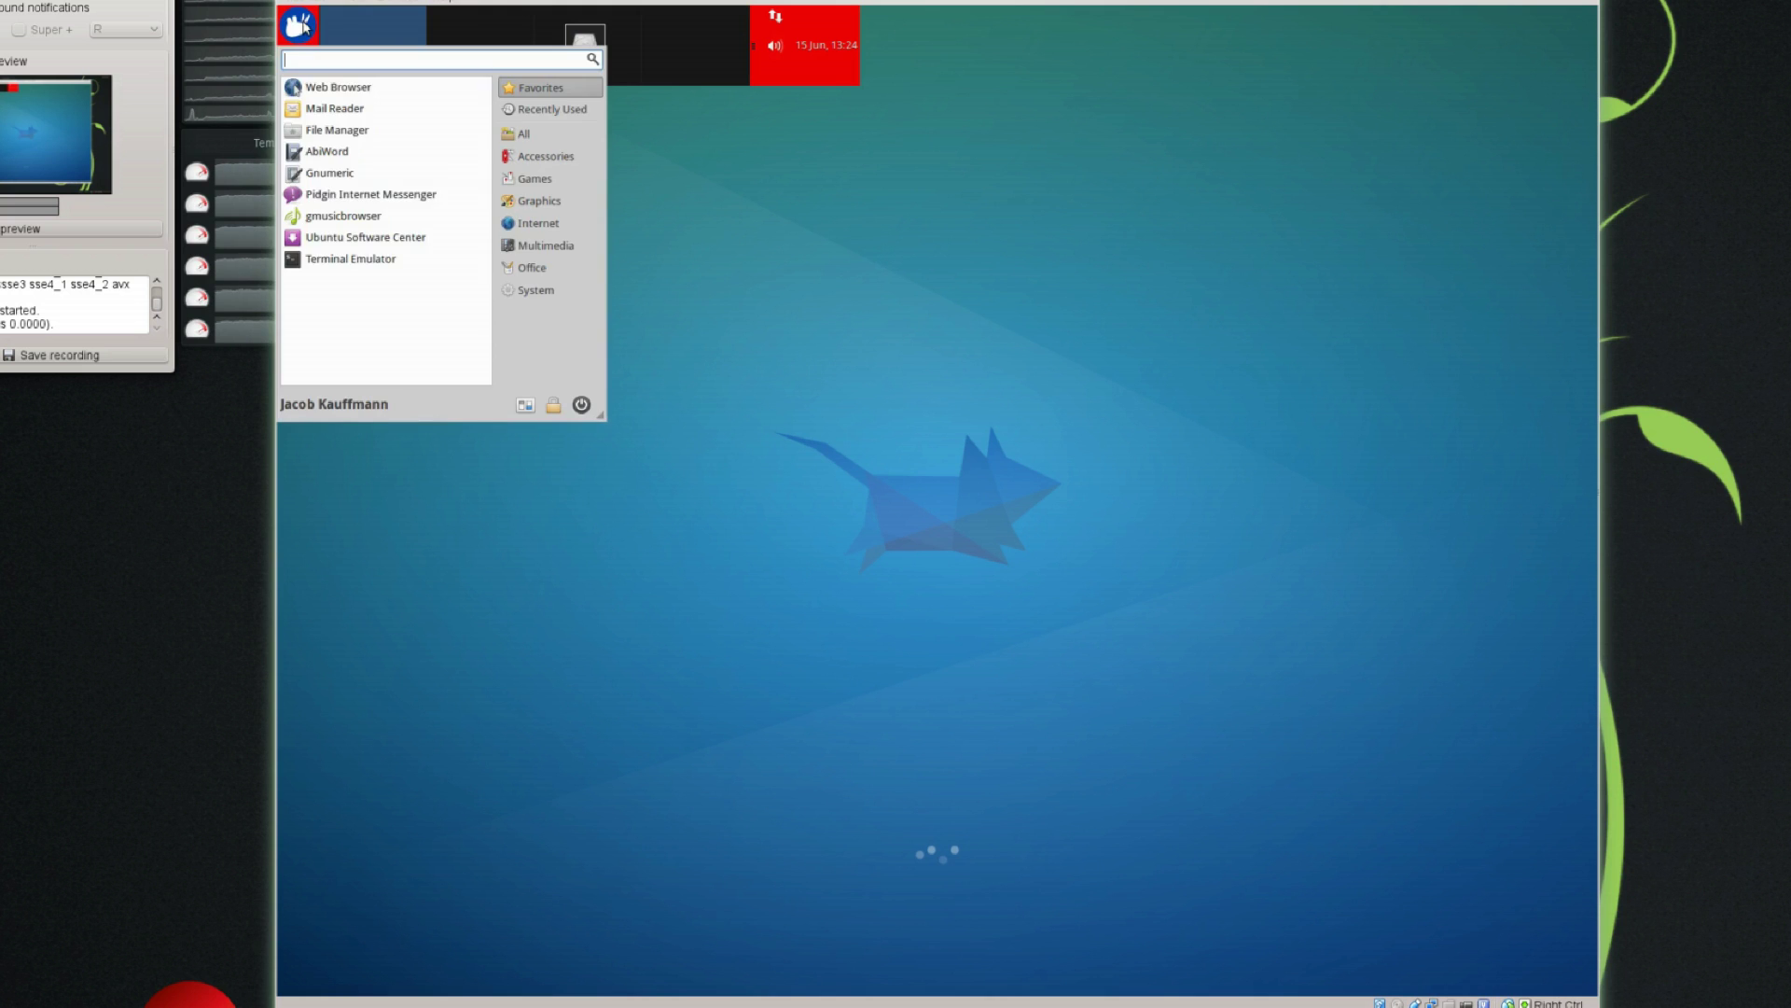
{"action": "left_click", "coordinate": [581, 404]}
{"action": "left_click", "coordinate": [1017, 476]}
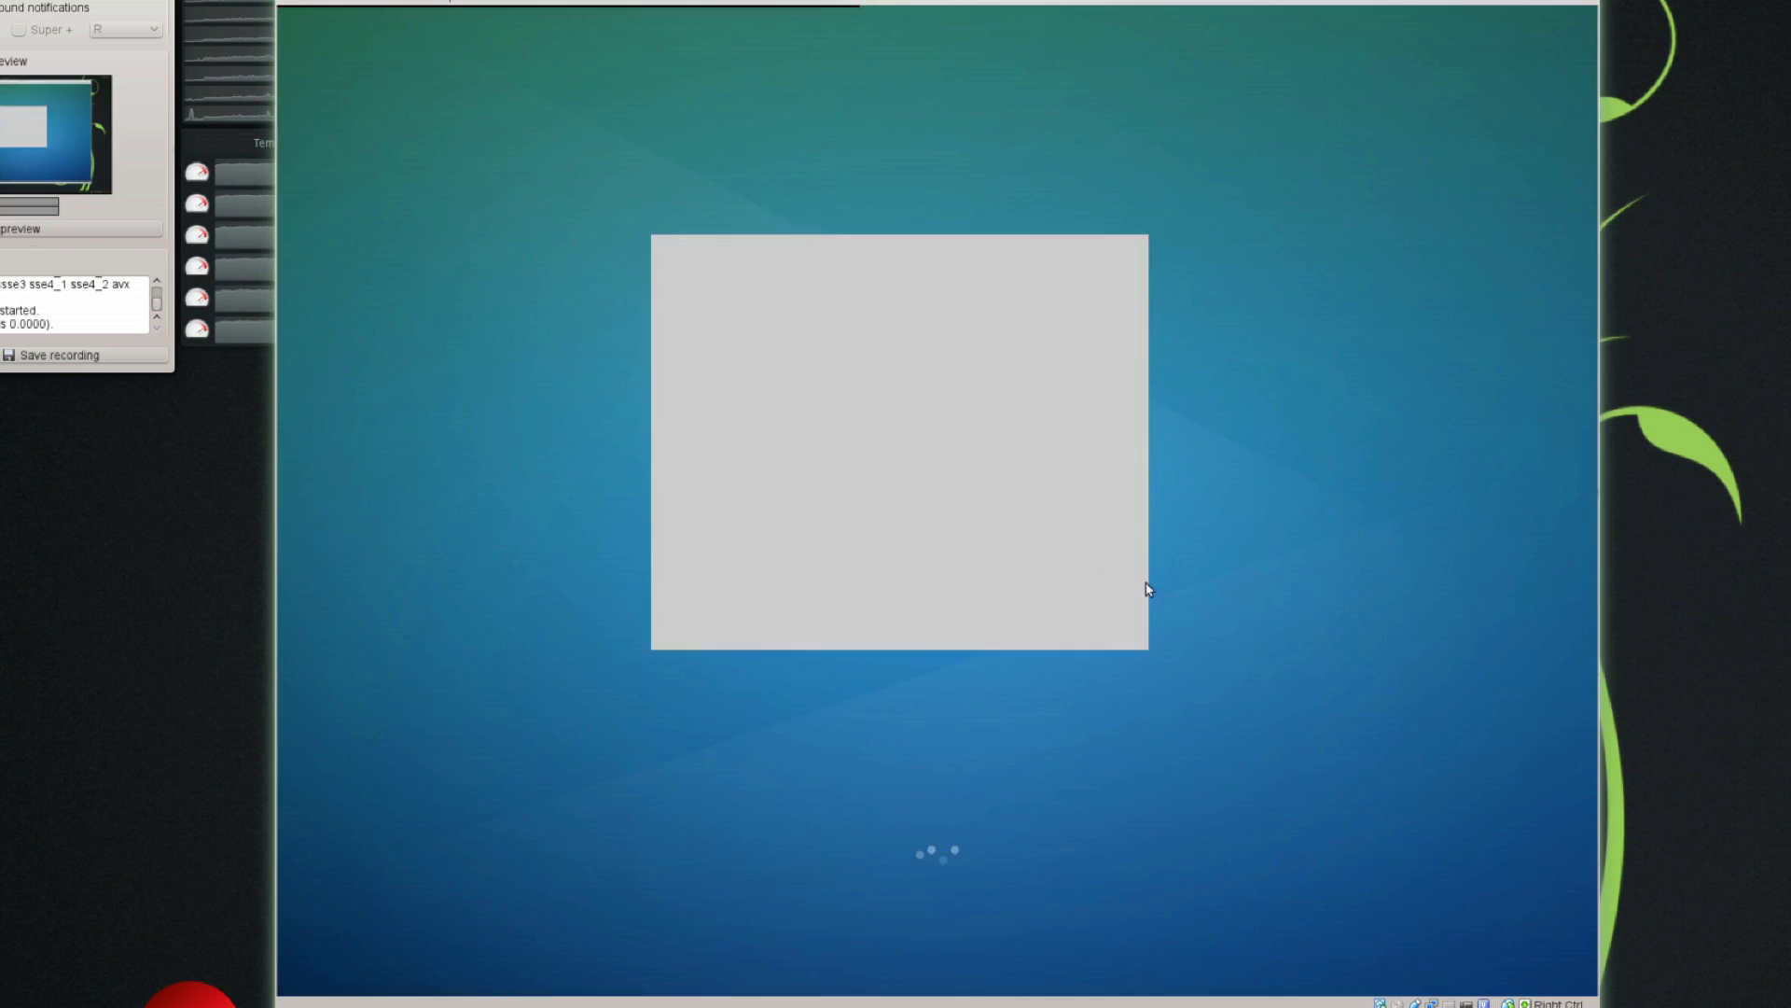